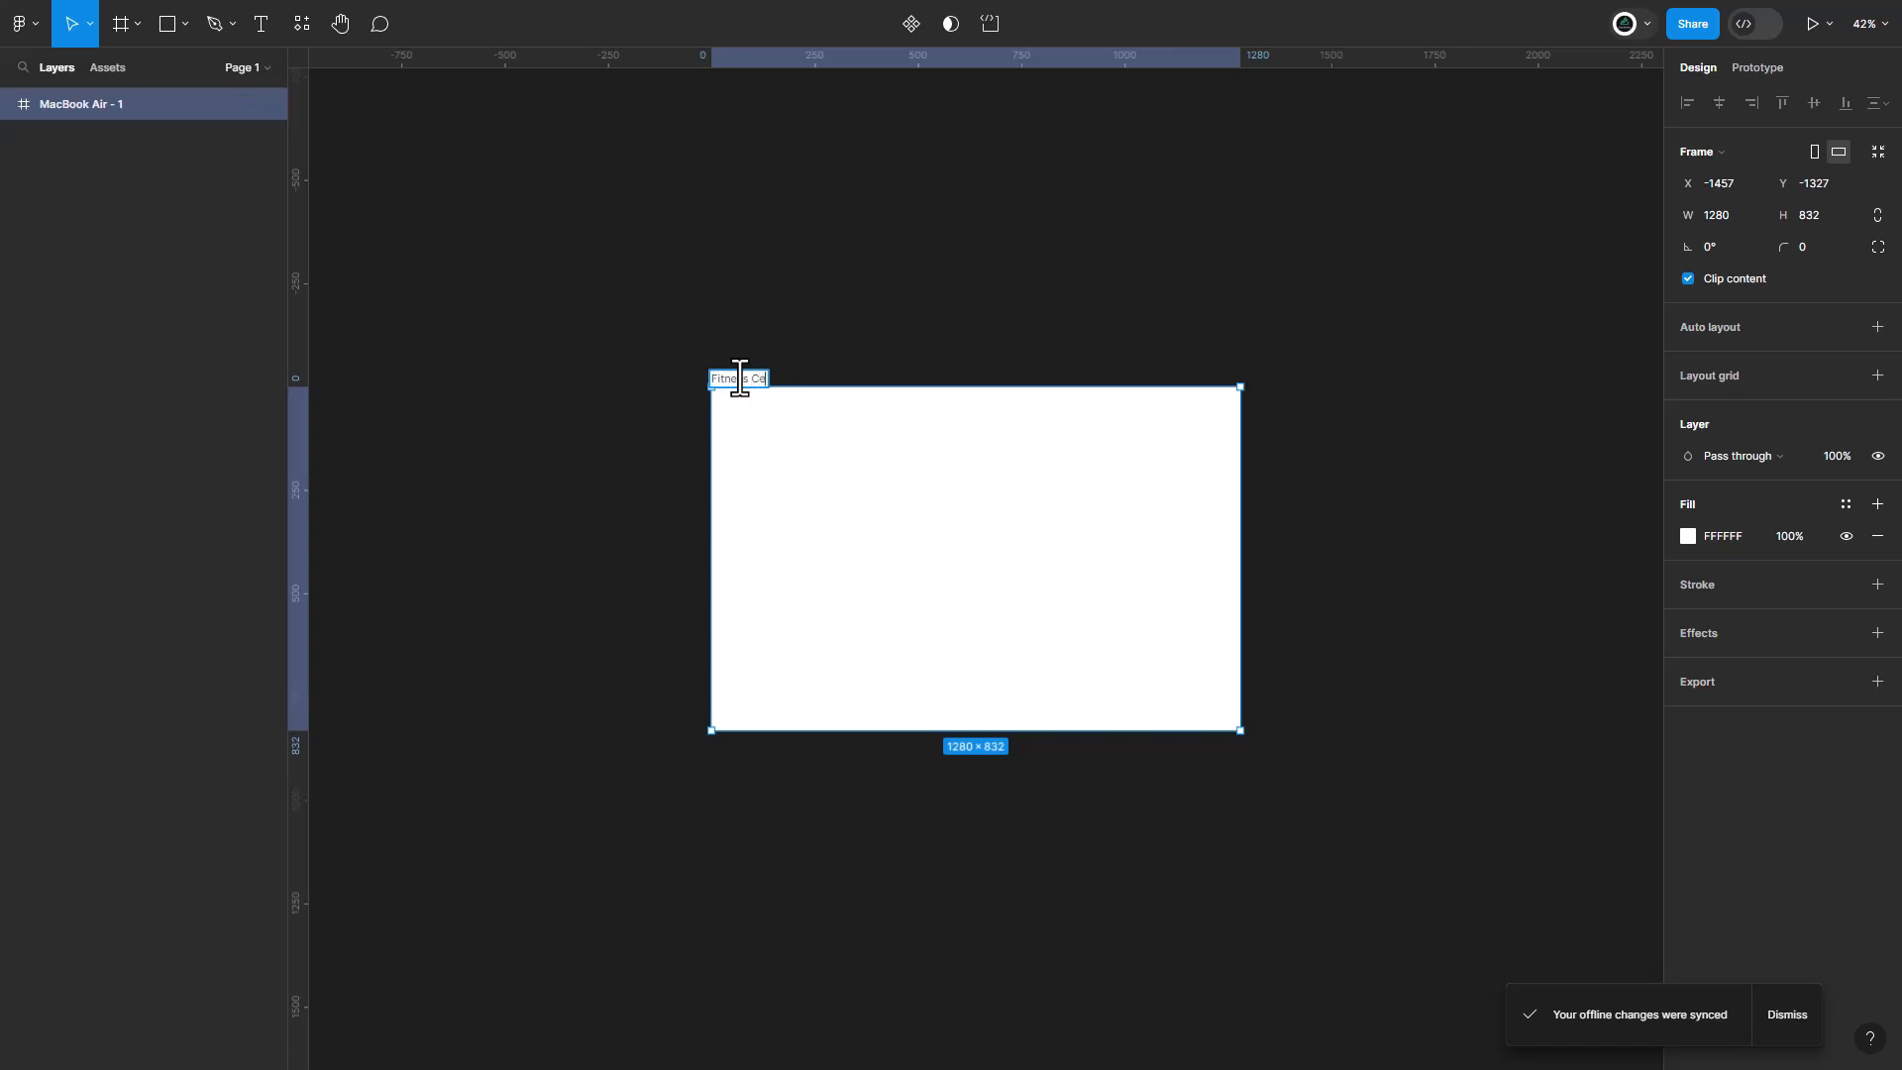
Rename the frame as Fitness Center and set its size to 1440 × 975.
key(Return)
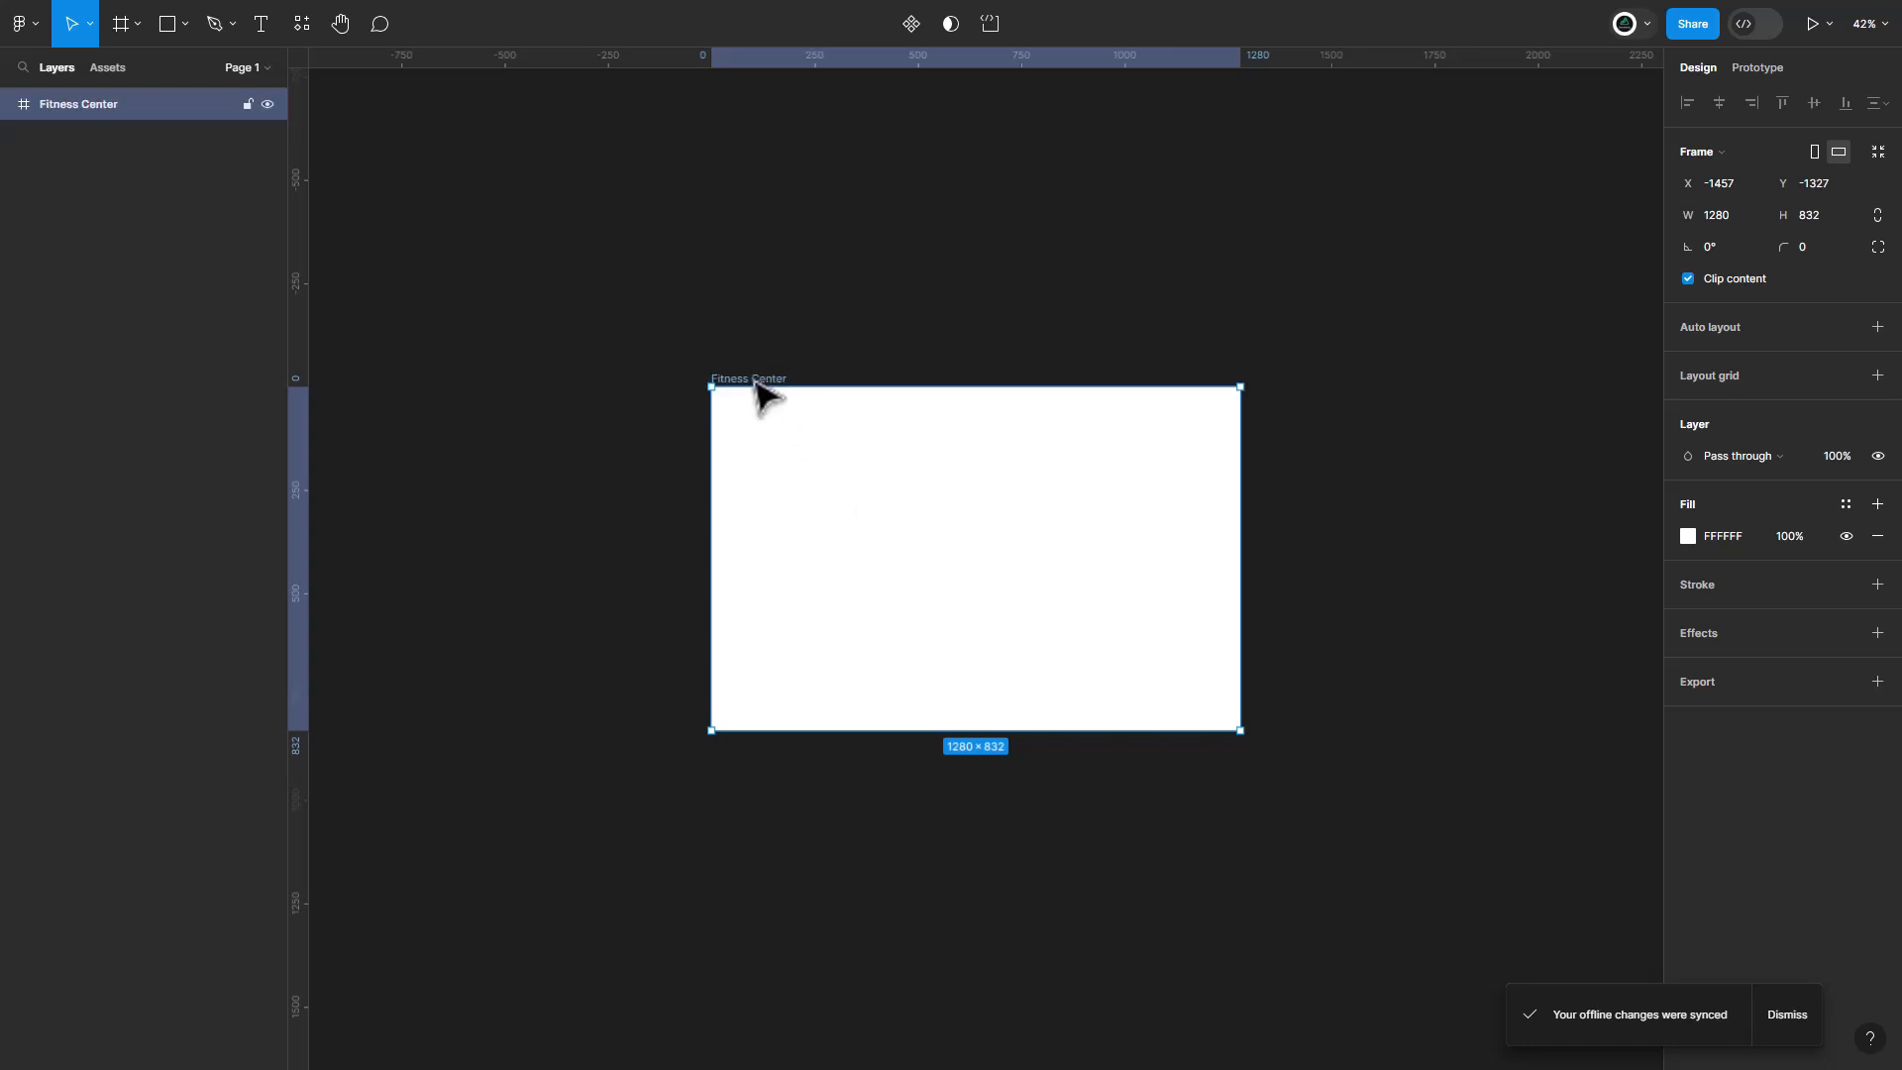
click(1702, 210)
text(1440)
key(Return)
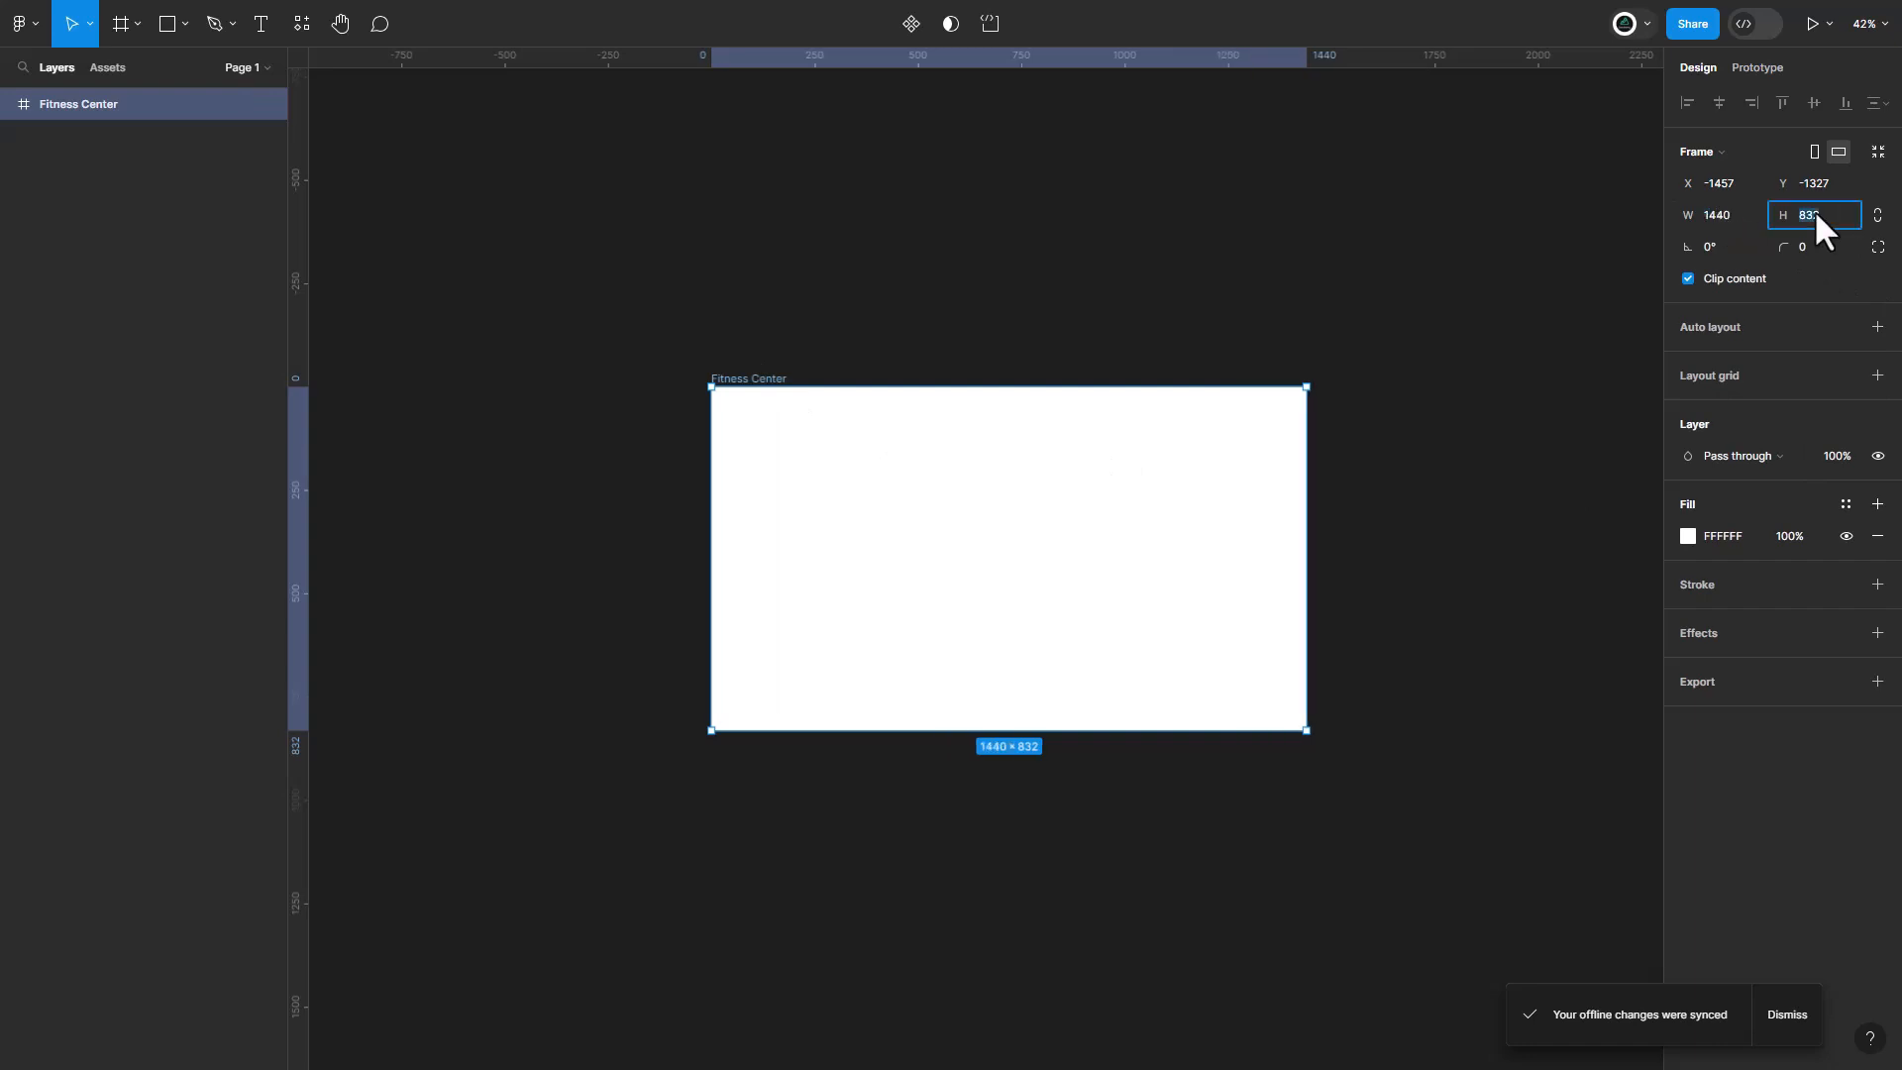
key(Return)
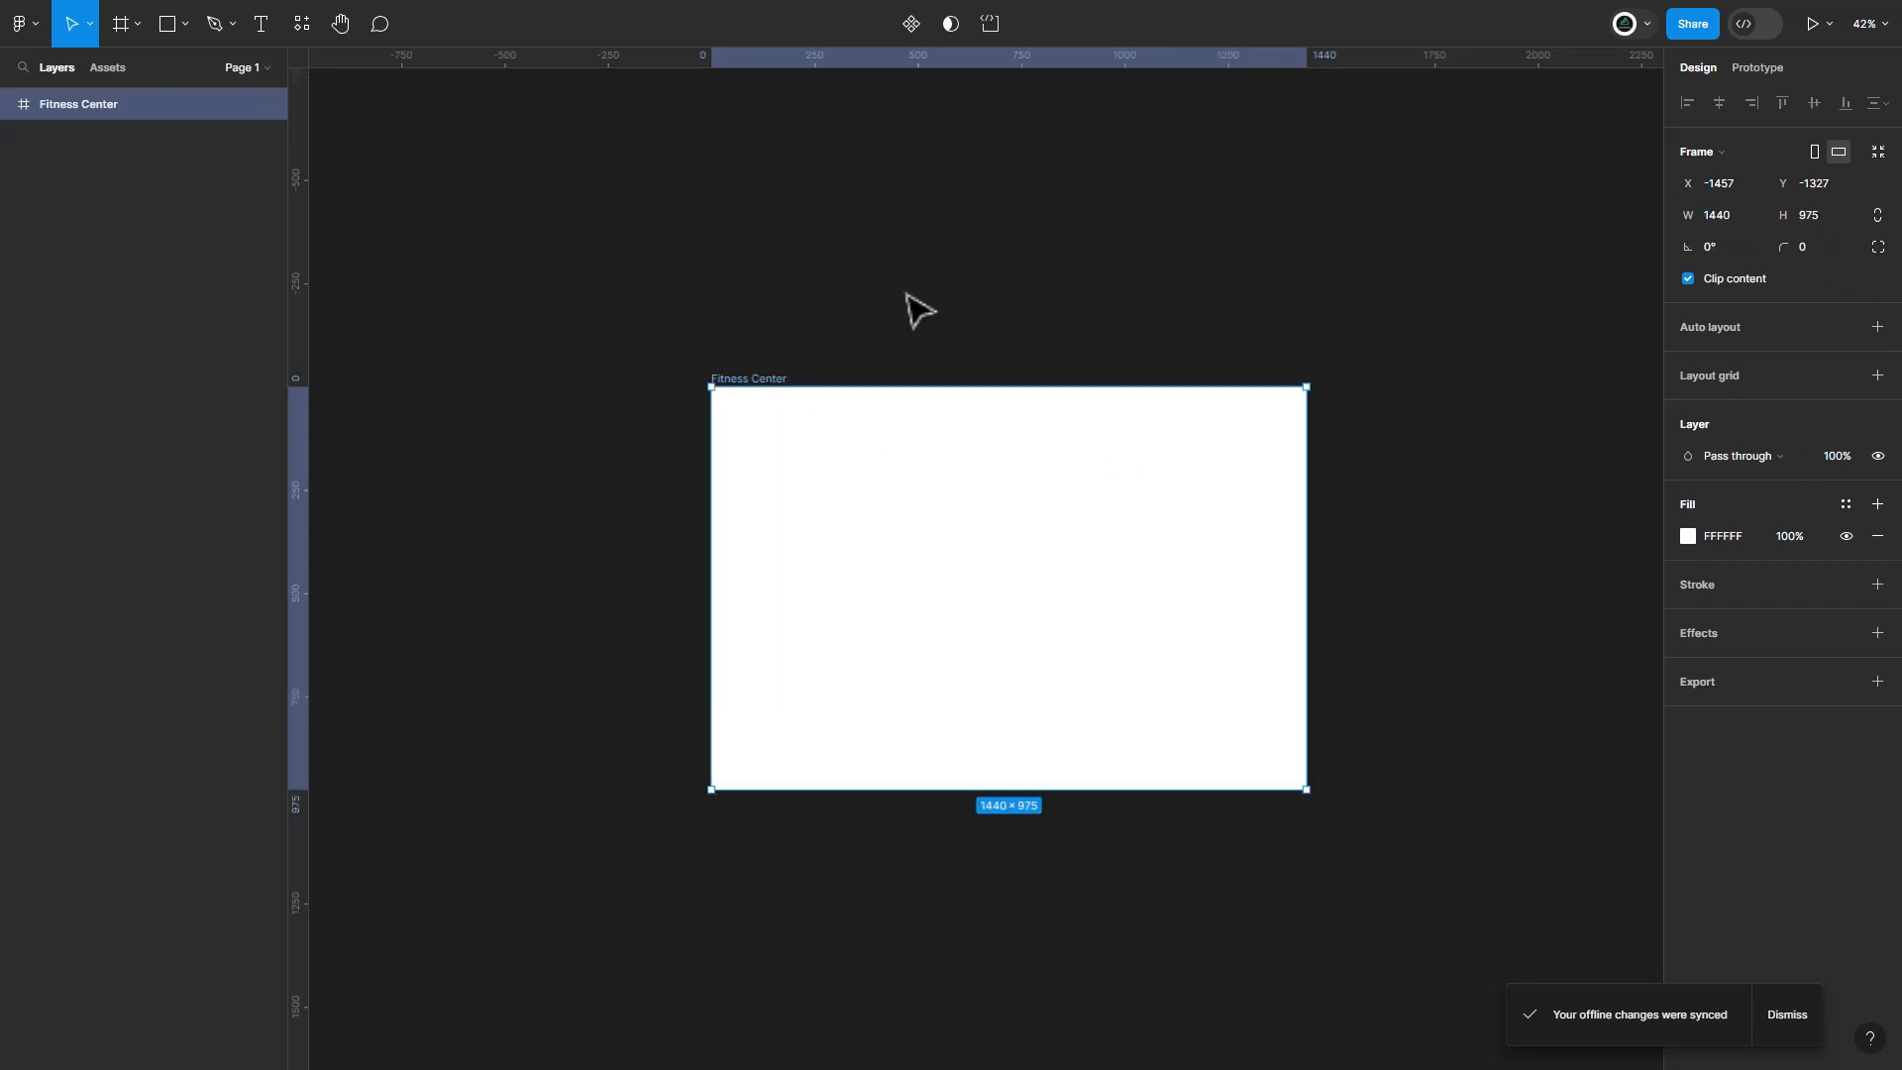
click(909, 306)
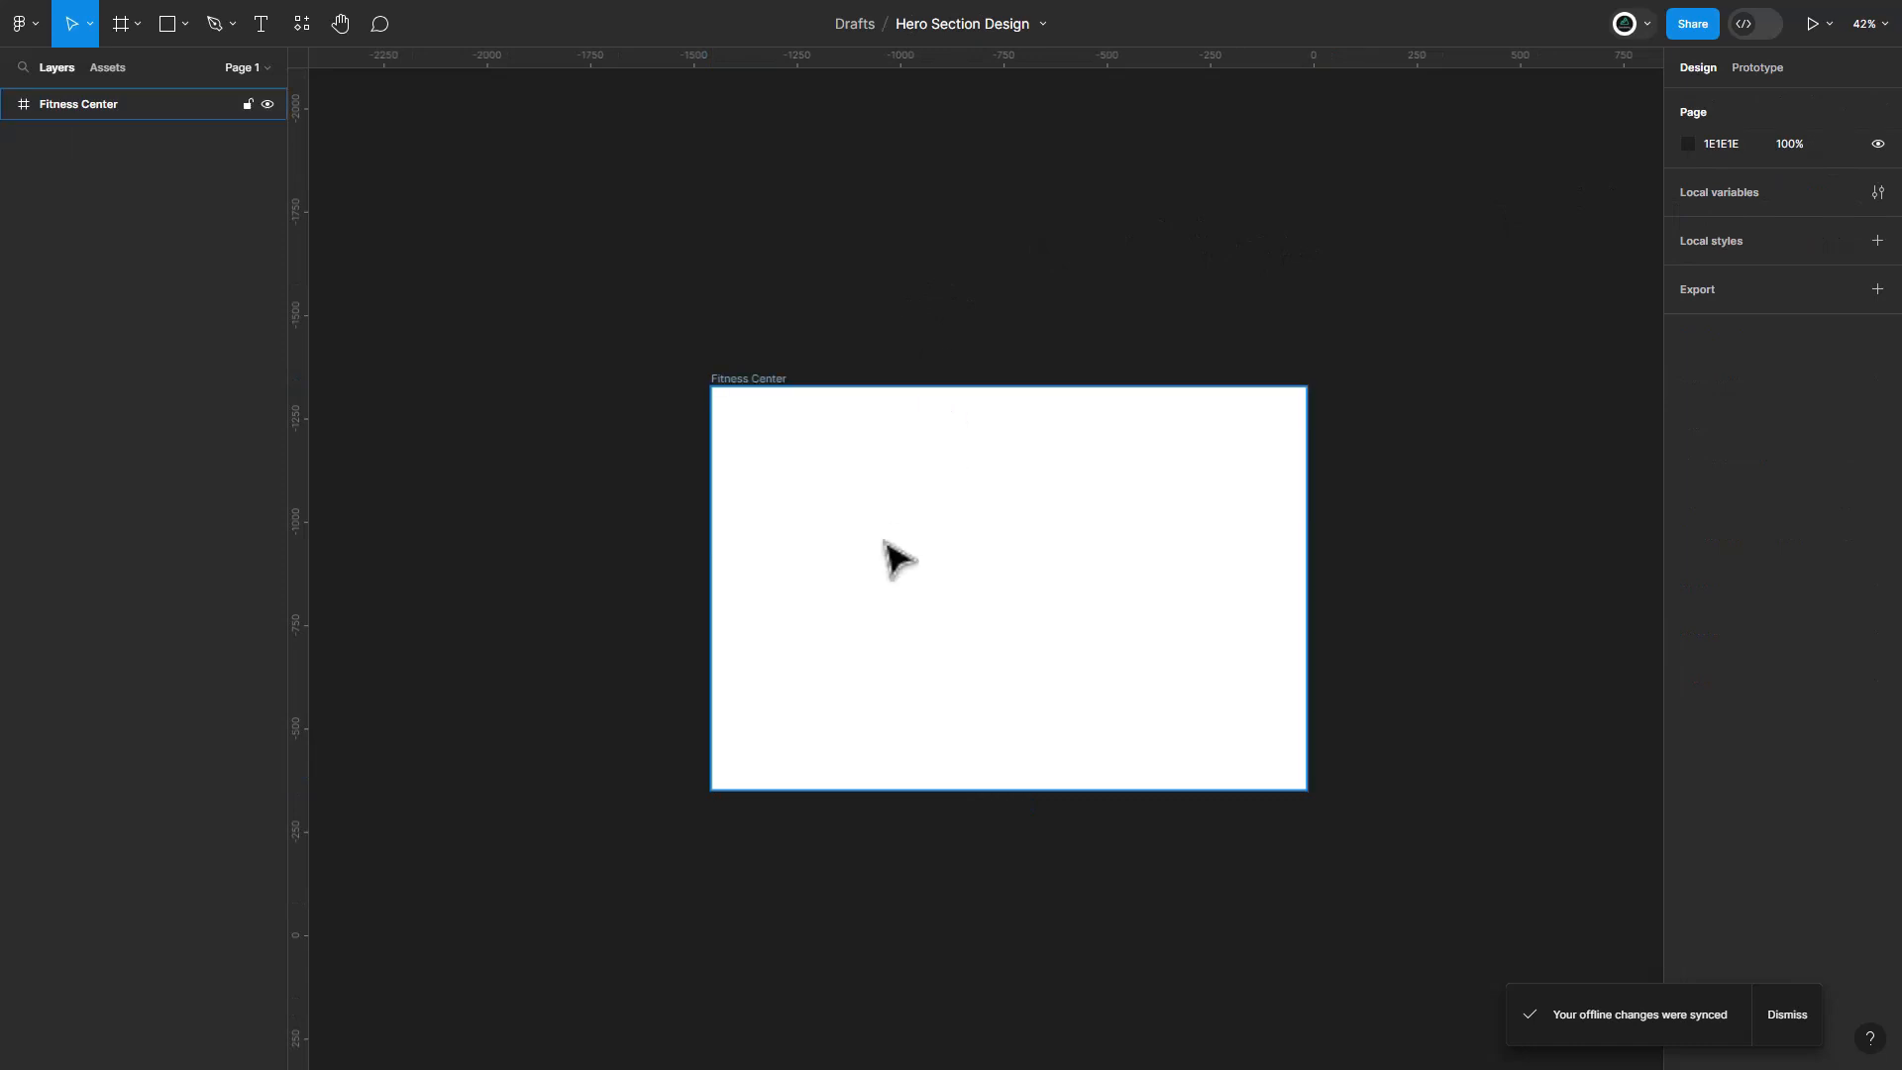
Set the Fitness Center frame's fill colour to 000000.
click(957, 586)
click(1711, 530)
text(00)
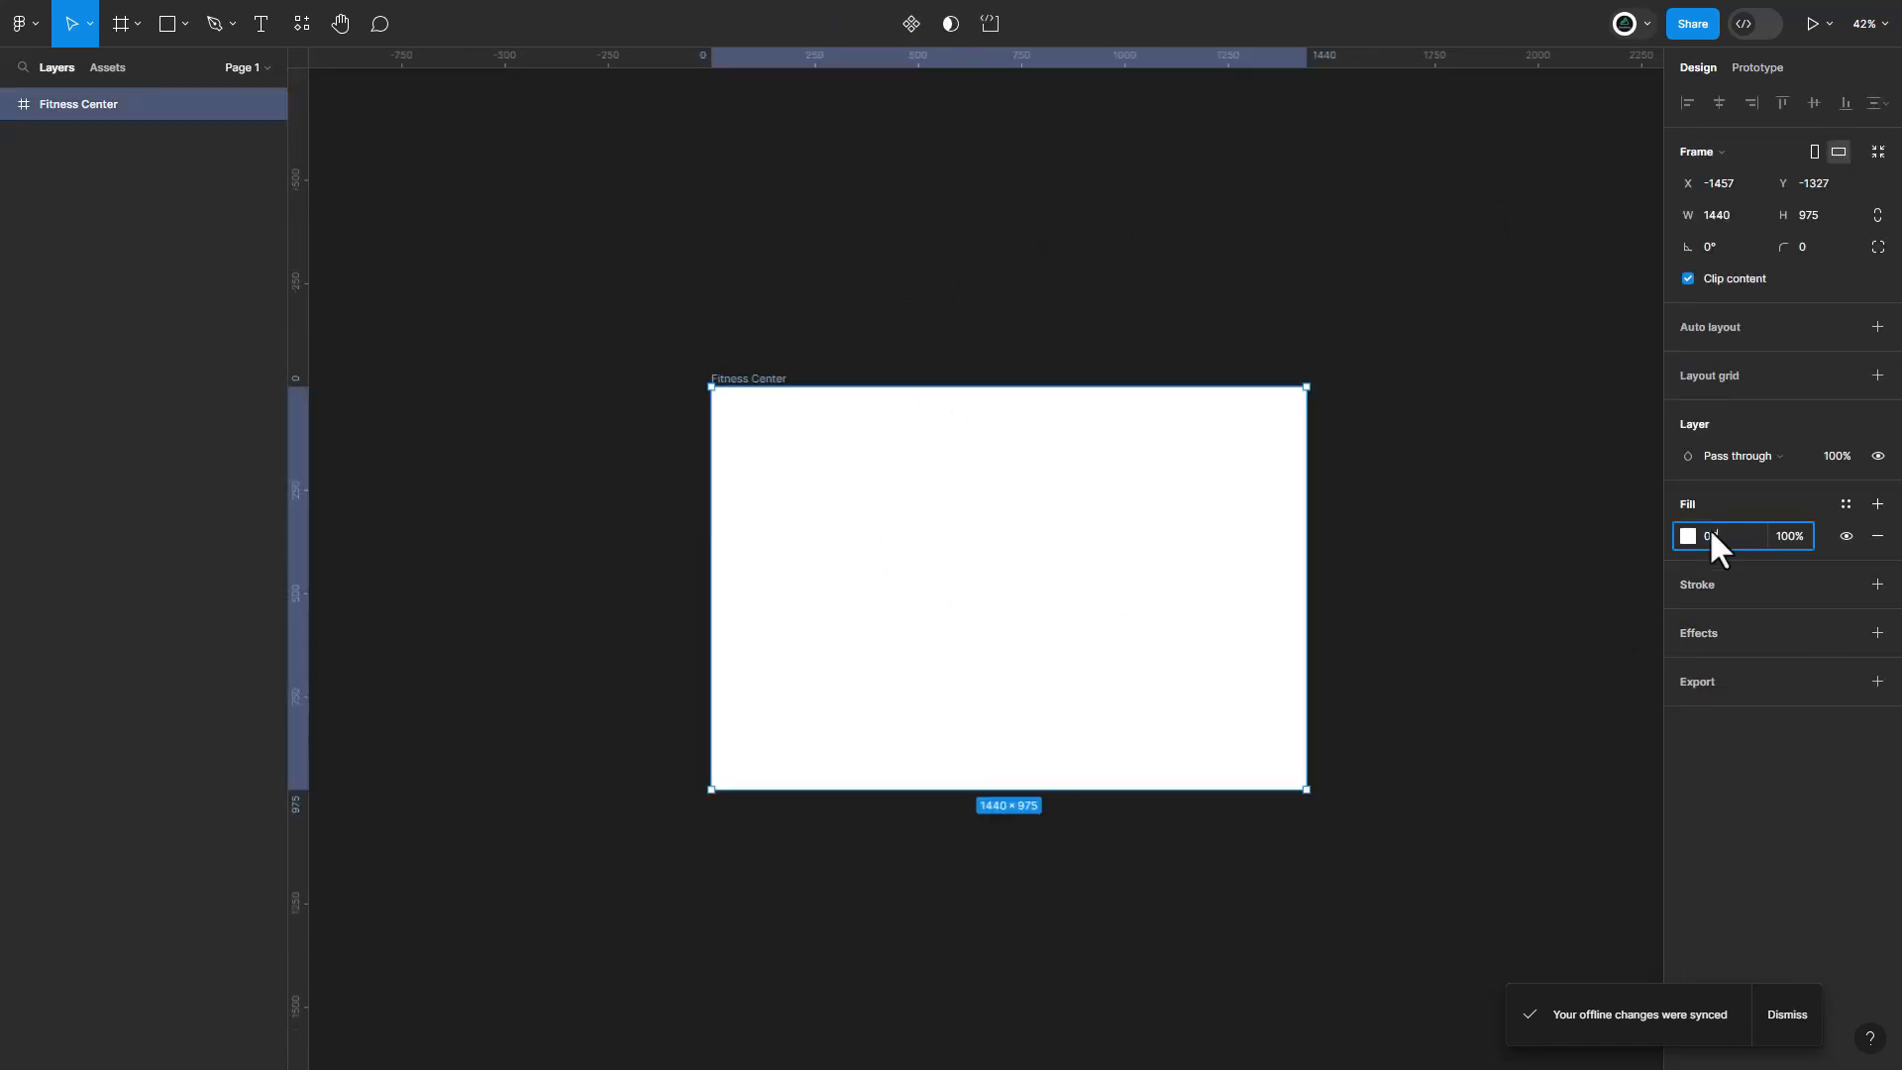
text(0000)
key(Return)
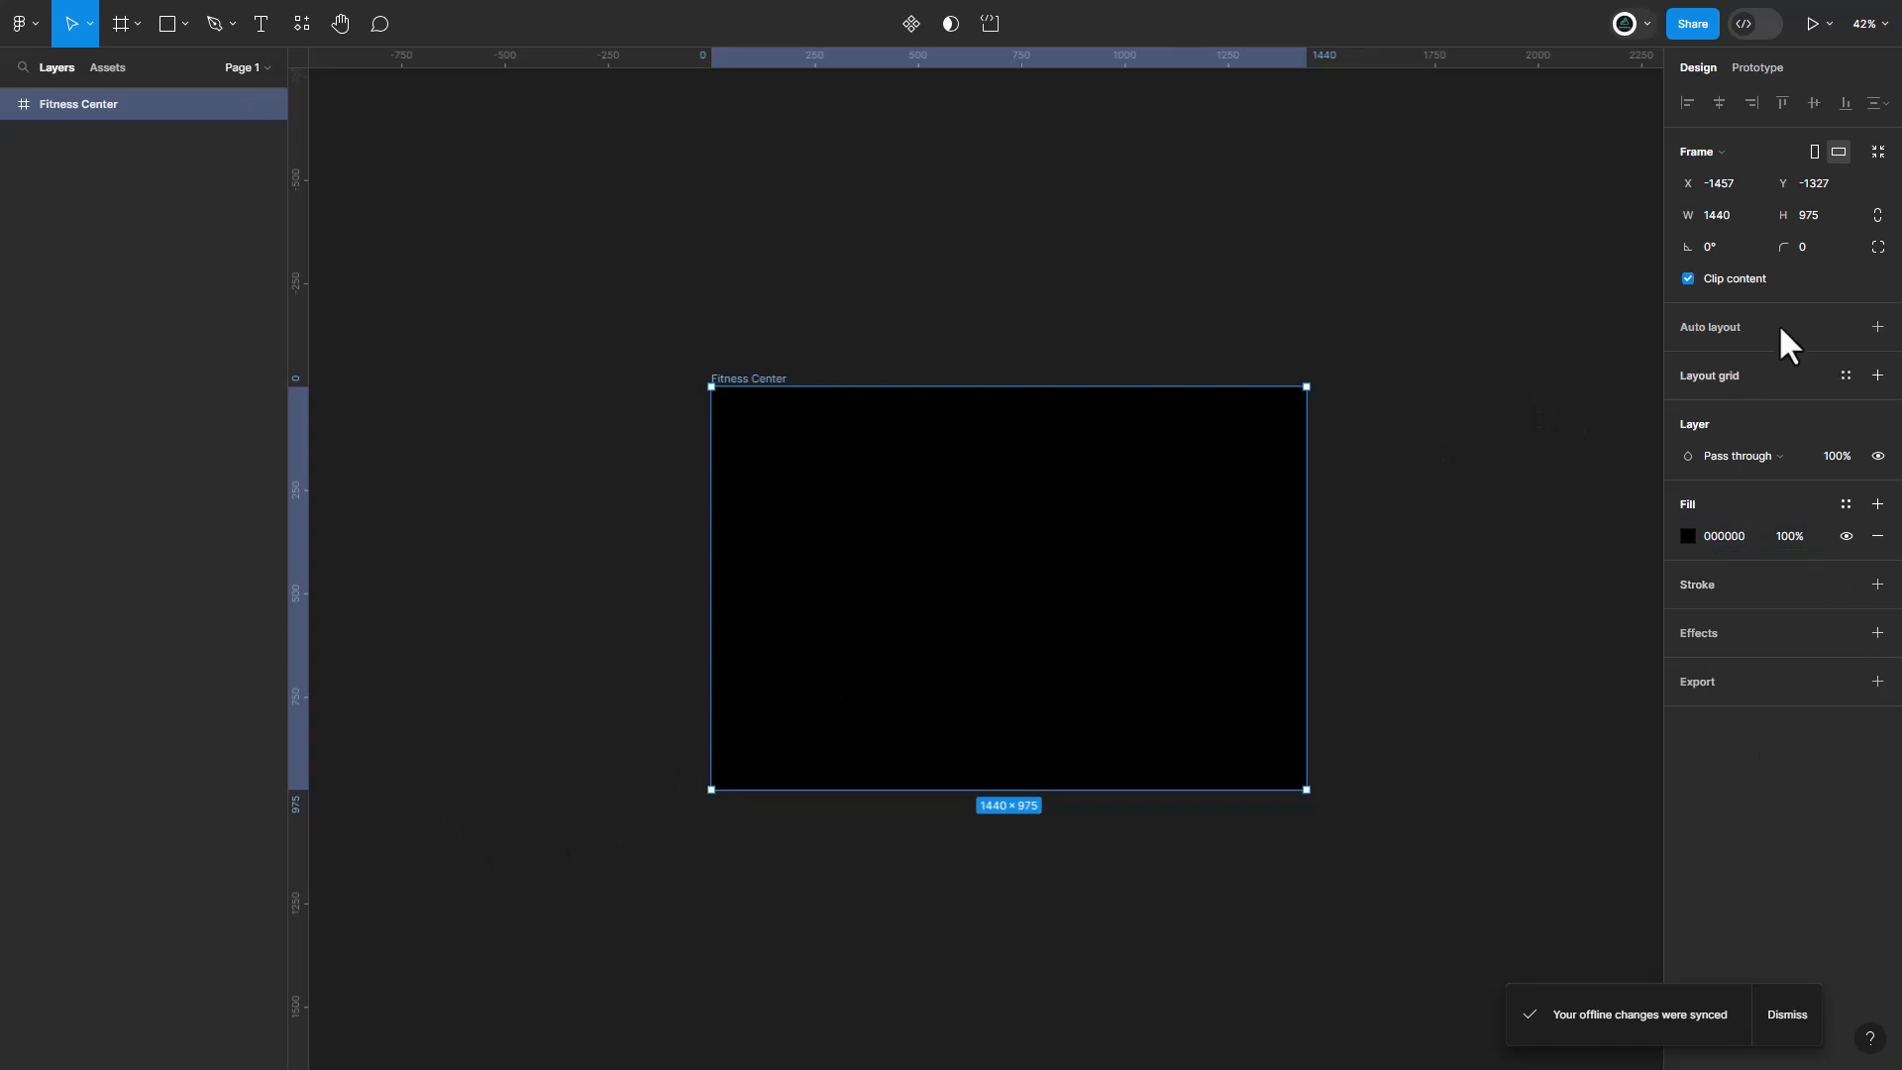
Add a layout grid of 12 stretched columns with side margins of about 120 to the Fitness Center frame.
click(1875, 377)
click(1688, 407)
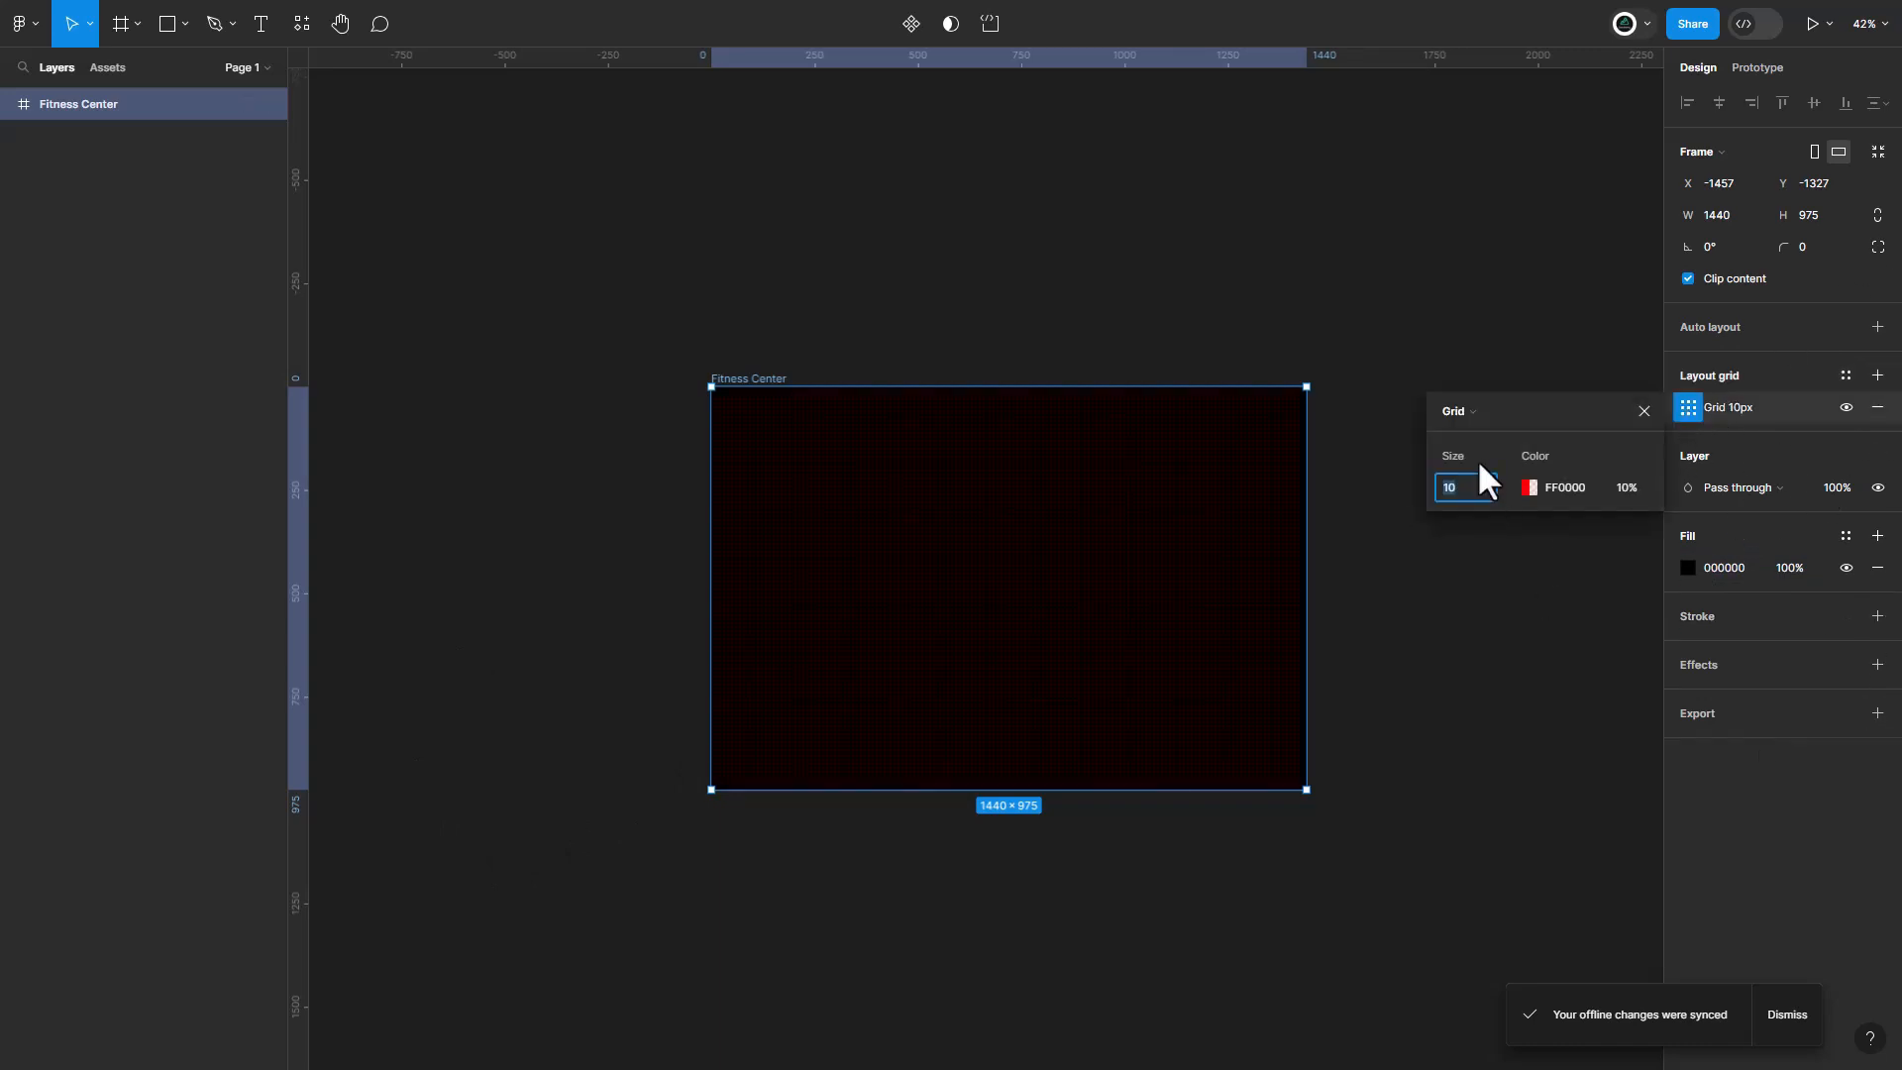
click(1469, 410)
click(1489, 433)
click(1460, 488)
text(1)
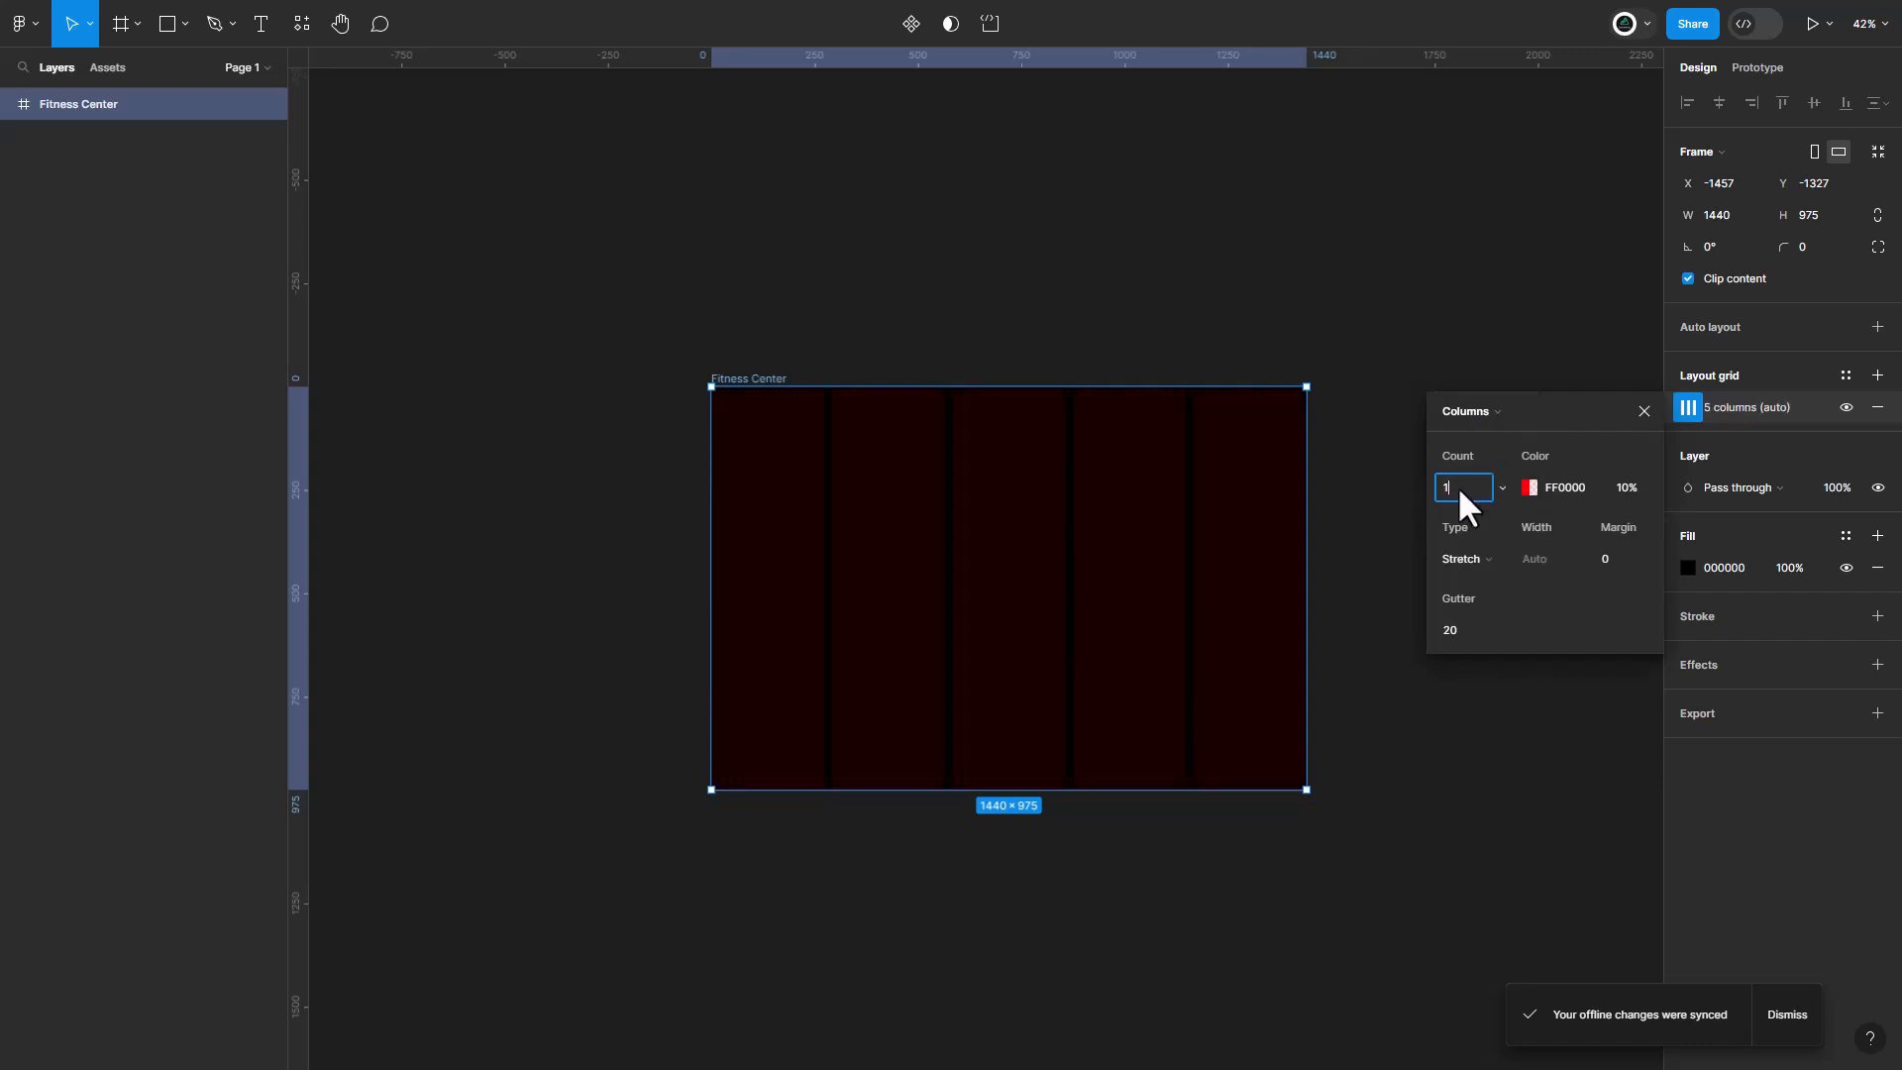
text(2)
key(Return)
key(Return)
click(1354, 568)
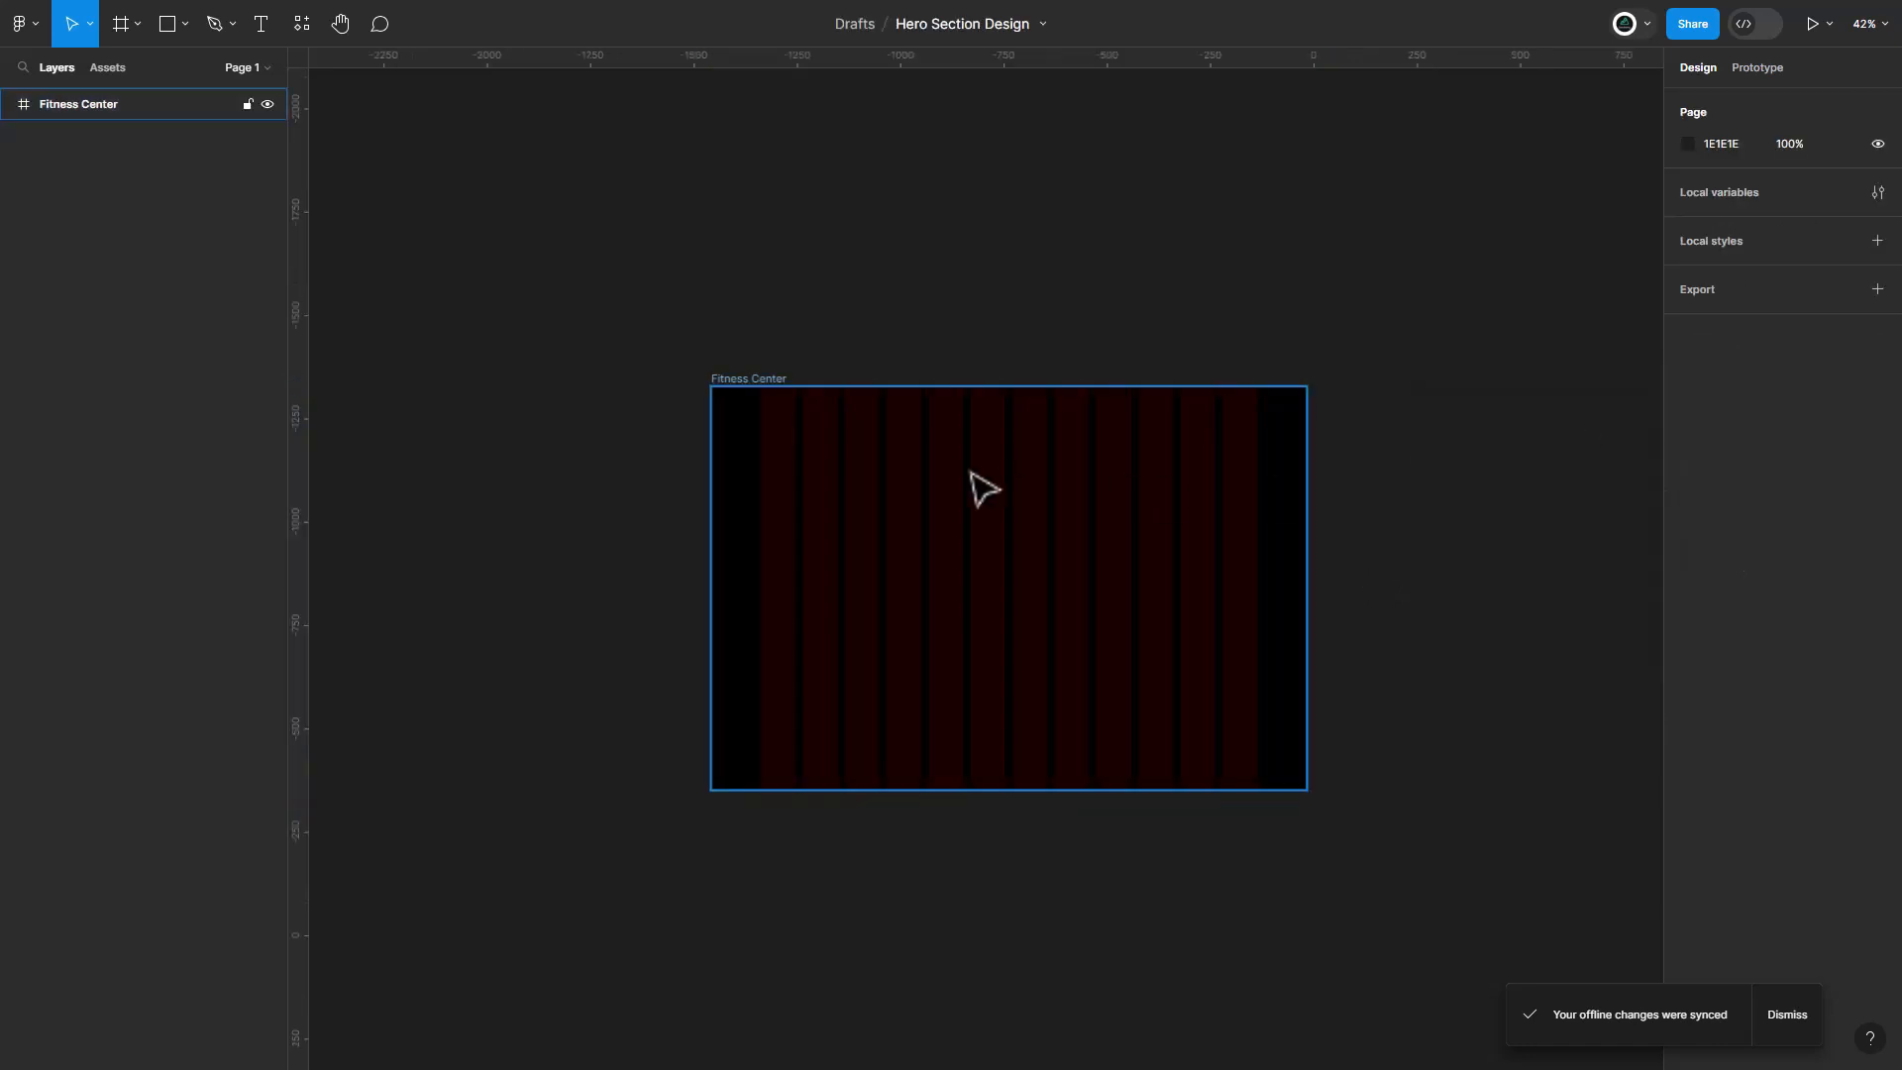
Add the text "Soudemy" near the frame's upper left corner, at the left edge of the first grid column.
click(961, 492)
scroll(956, 489, up, 5)
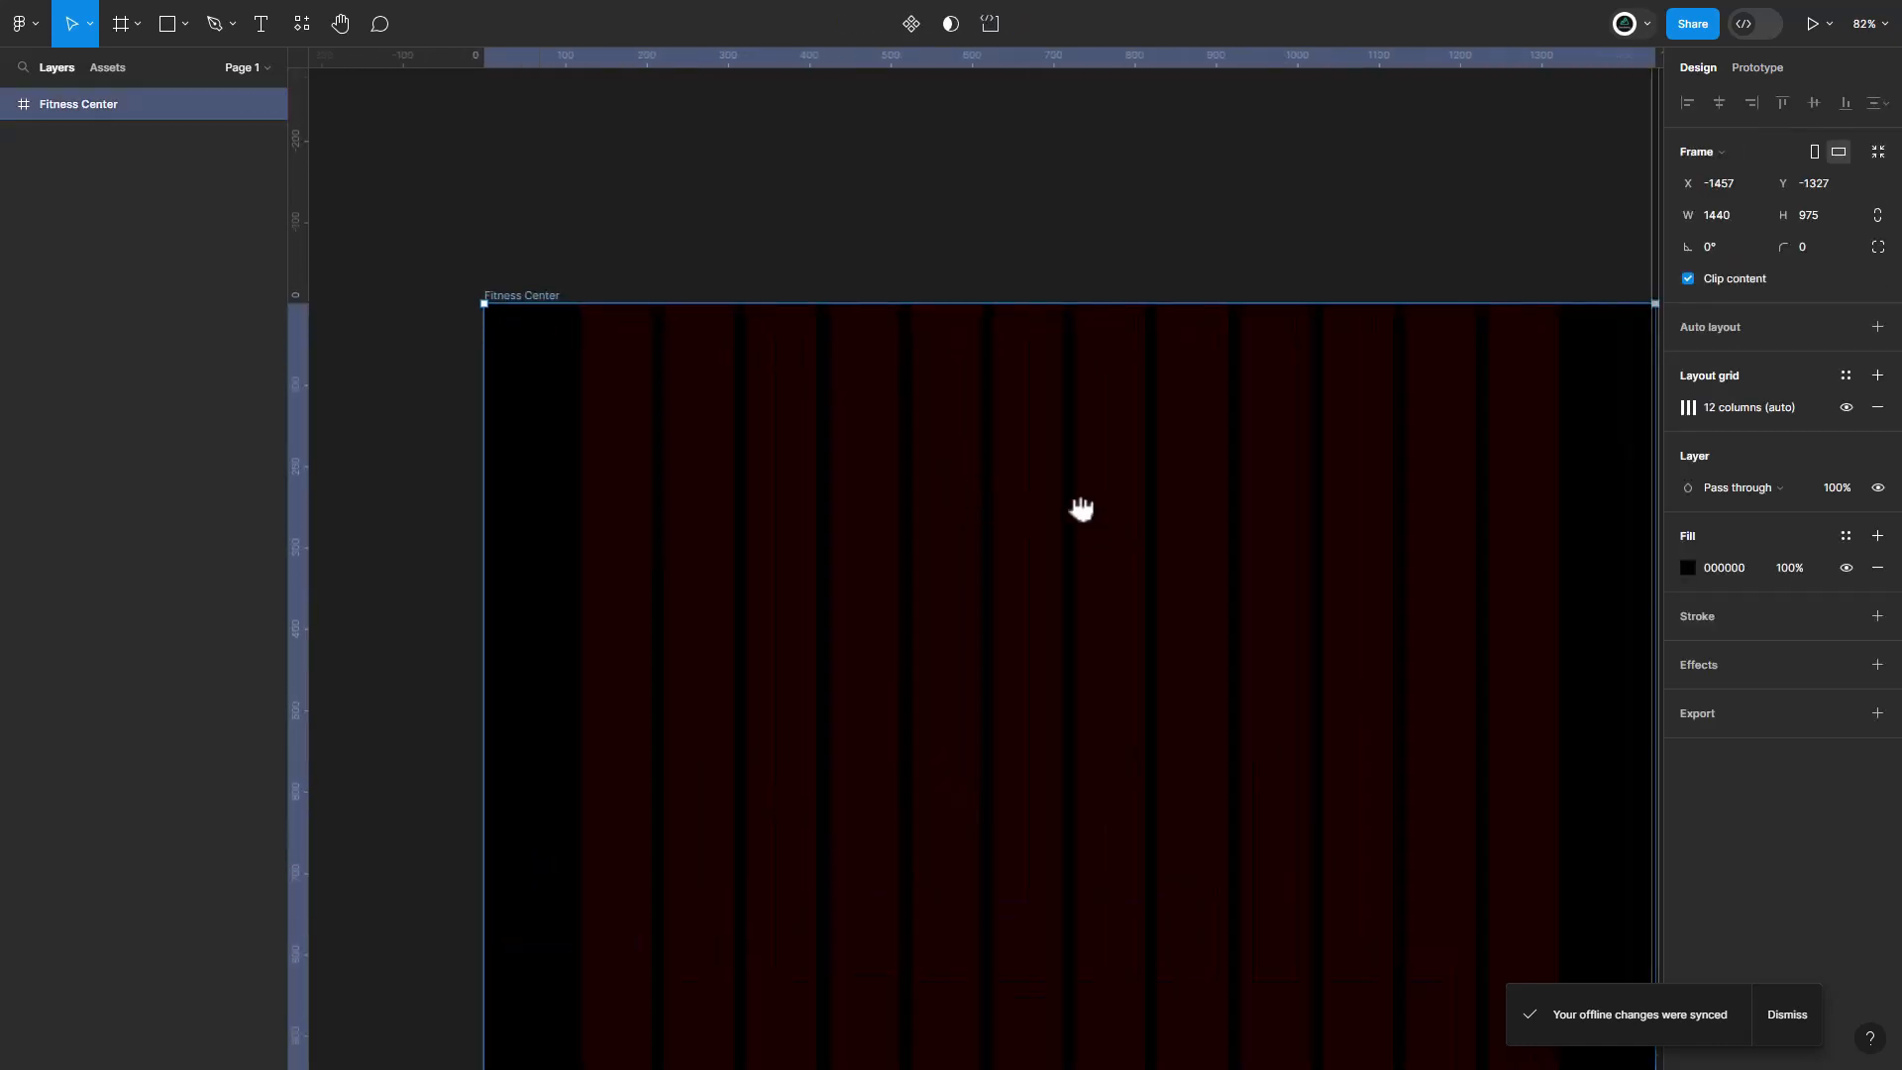
drag(1078, 509, 975, 379)
click(260, 23)
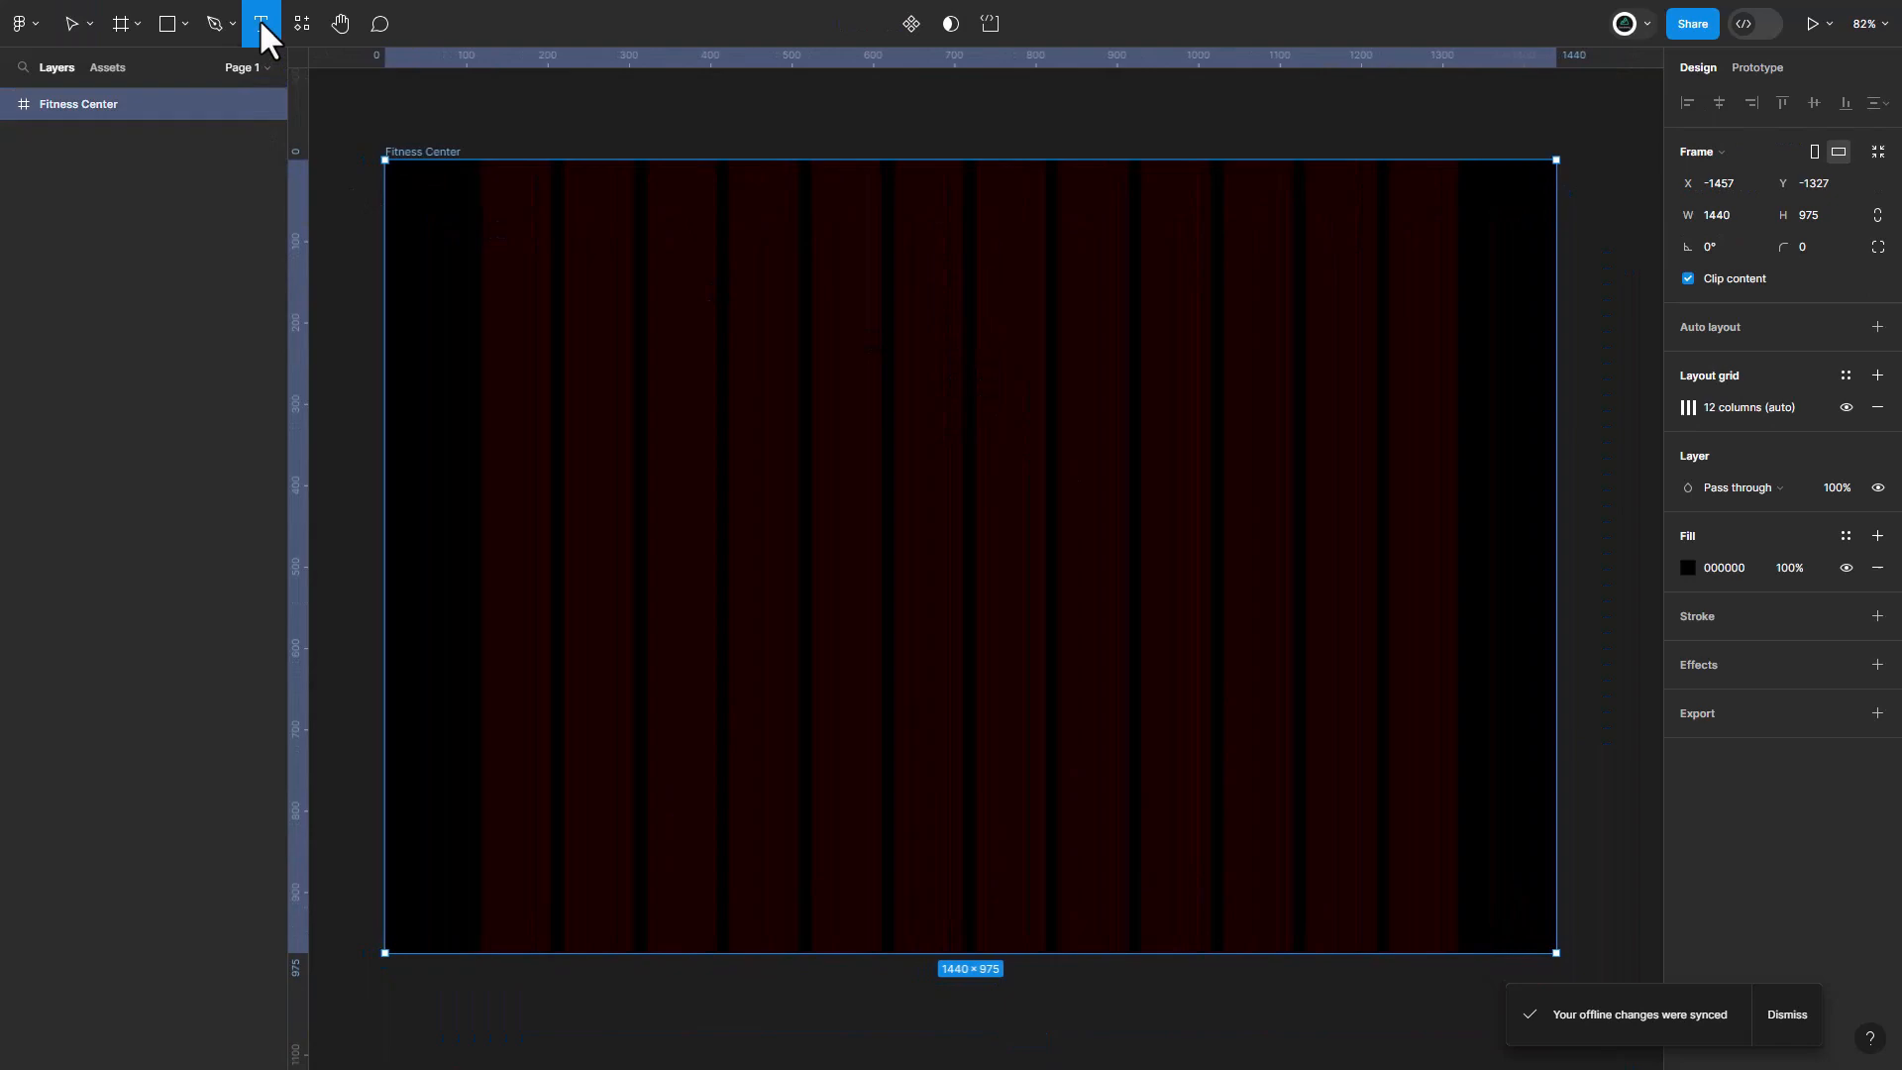
click(482, 192)
text(Soudemy)
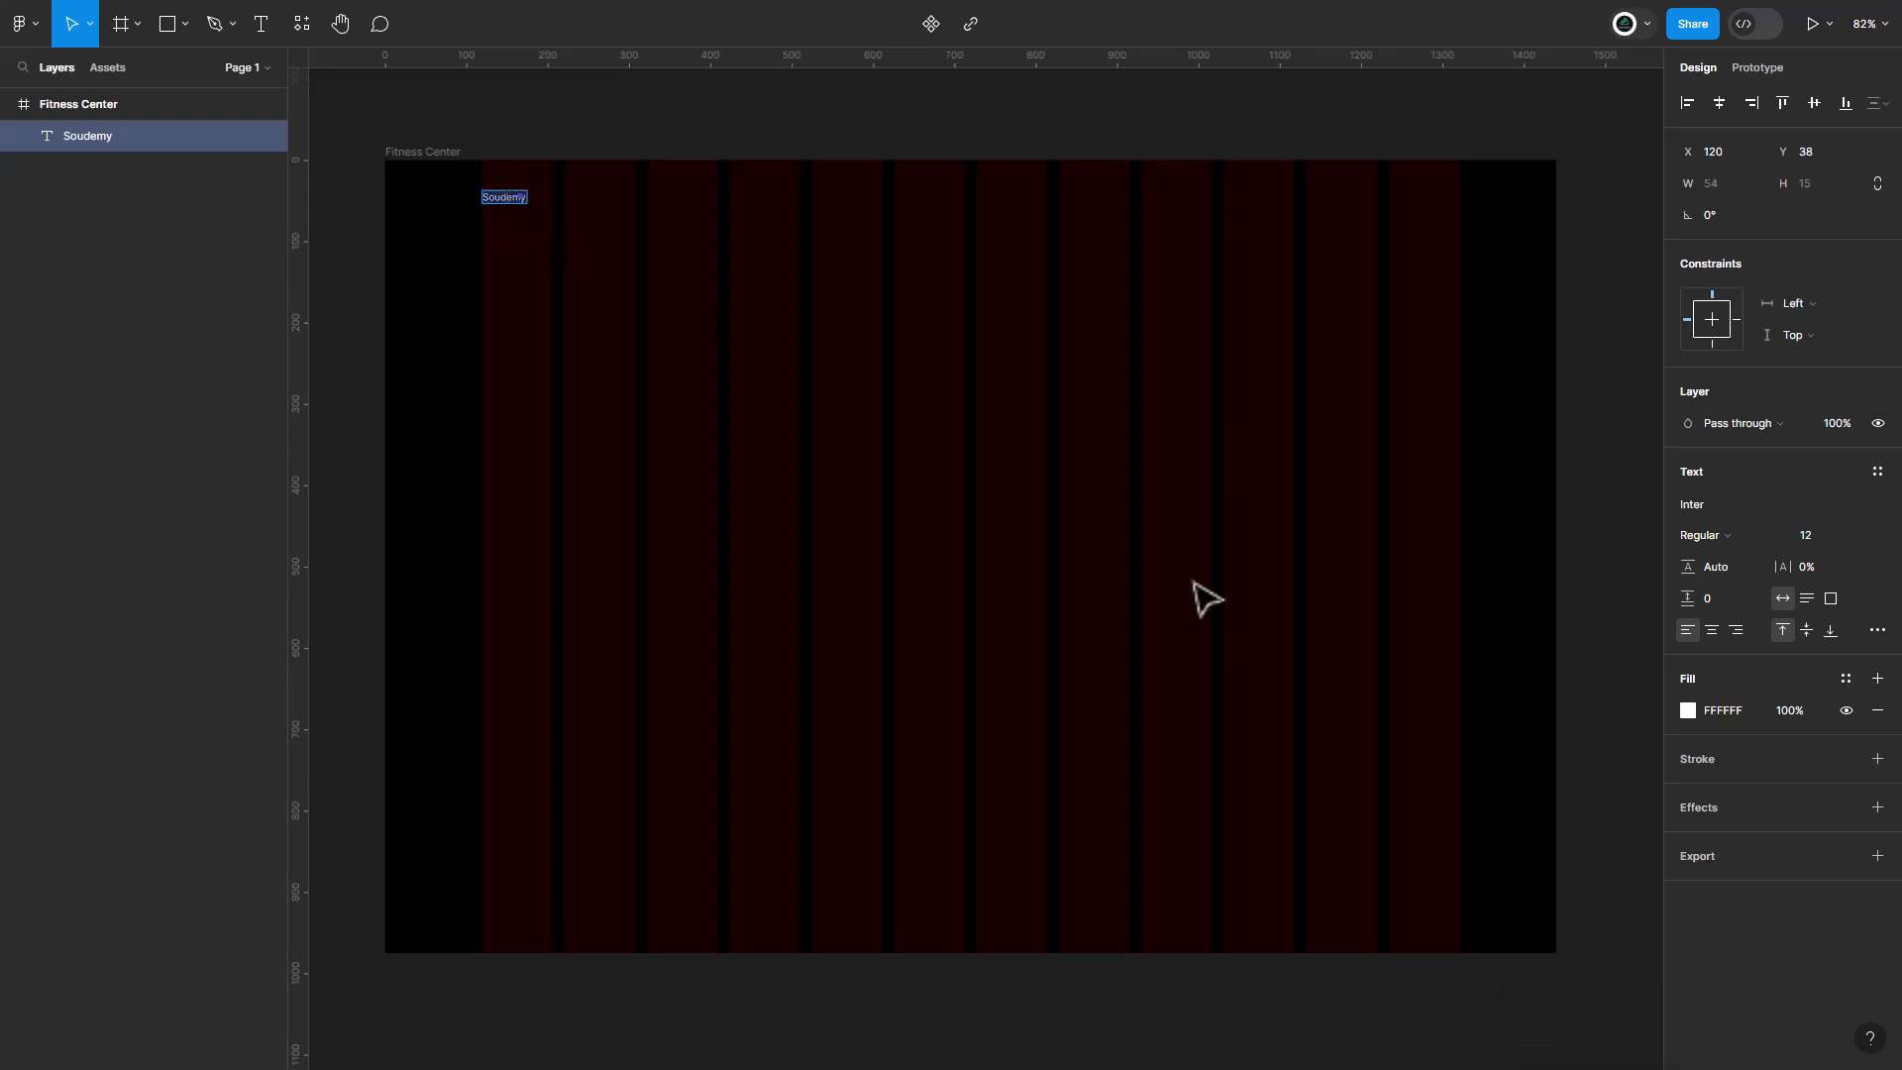
Set the Soudemy text's font size to 16 and its case to uppercase.
text(16)
key(Return)
click(1877, 630)
click(1569, 637)
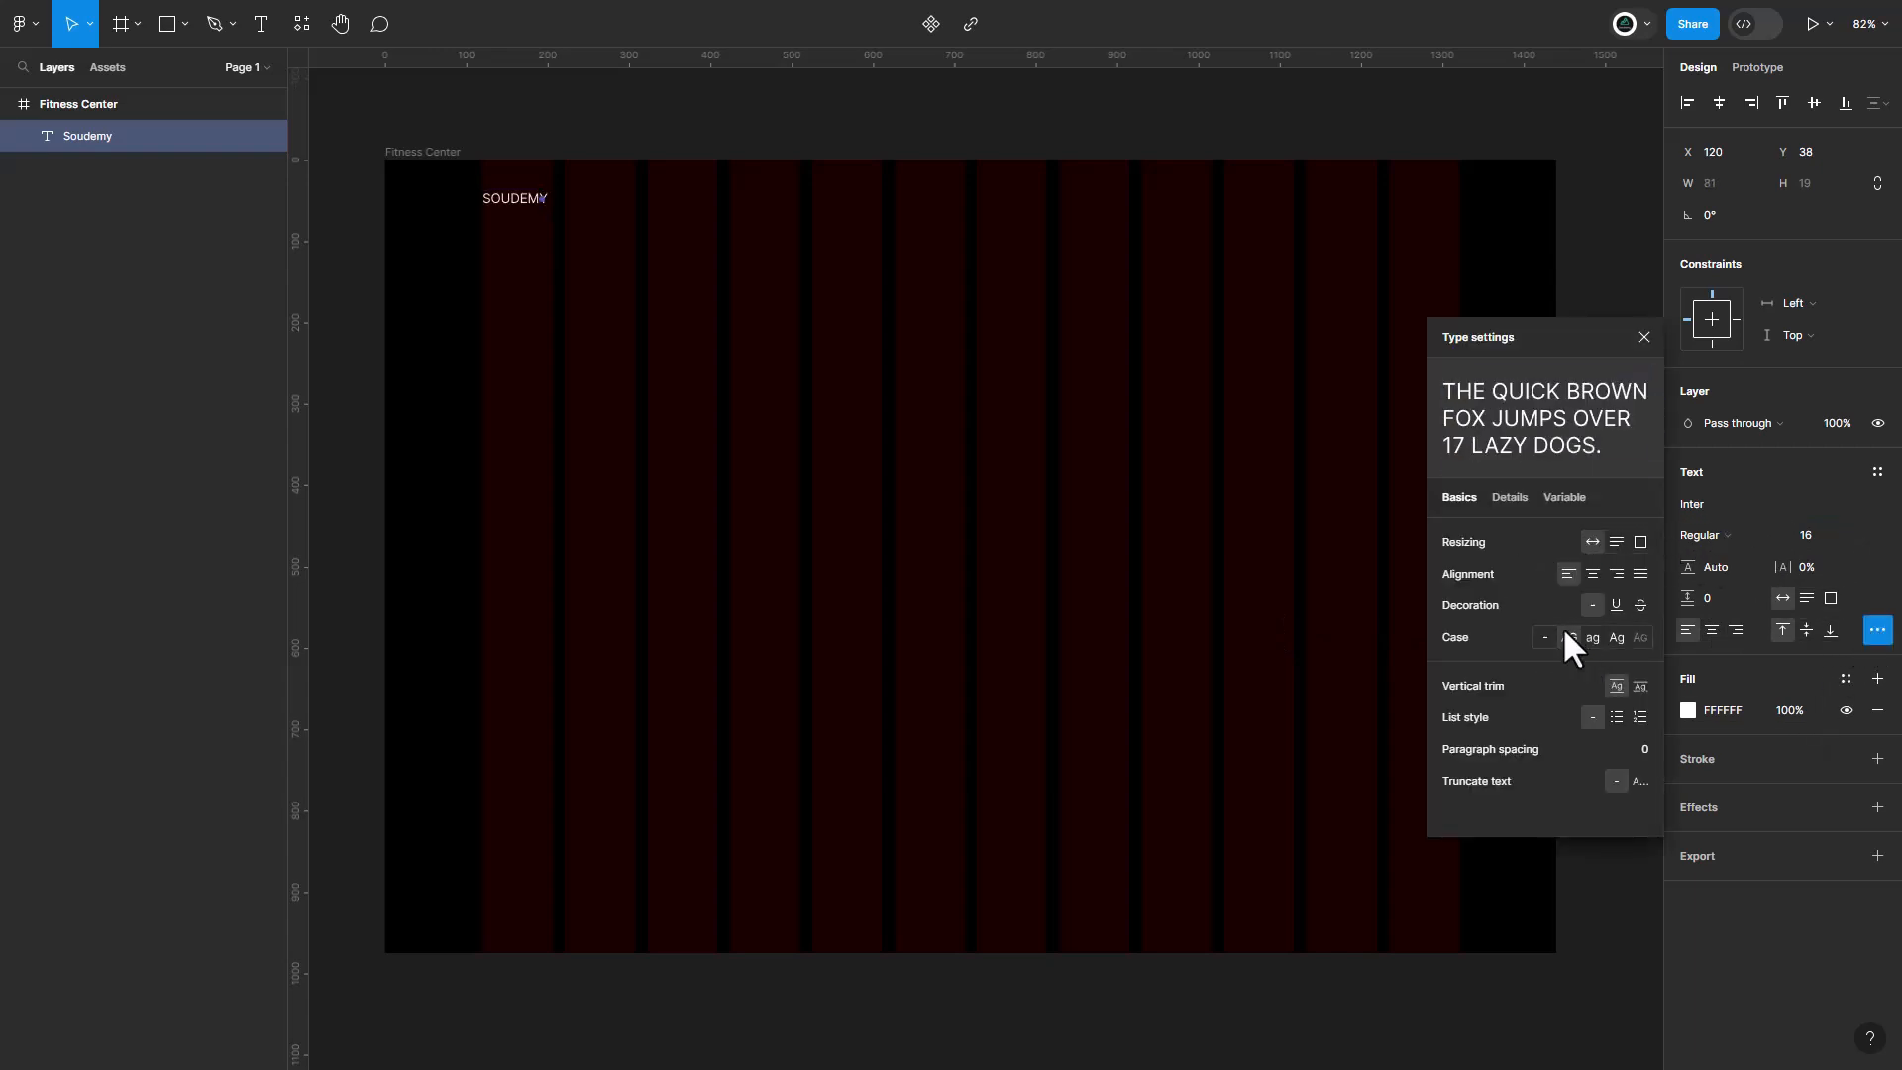
click(1644, 337)
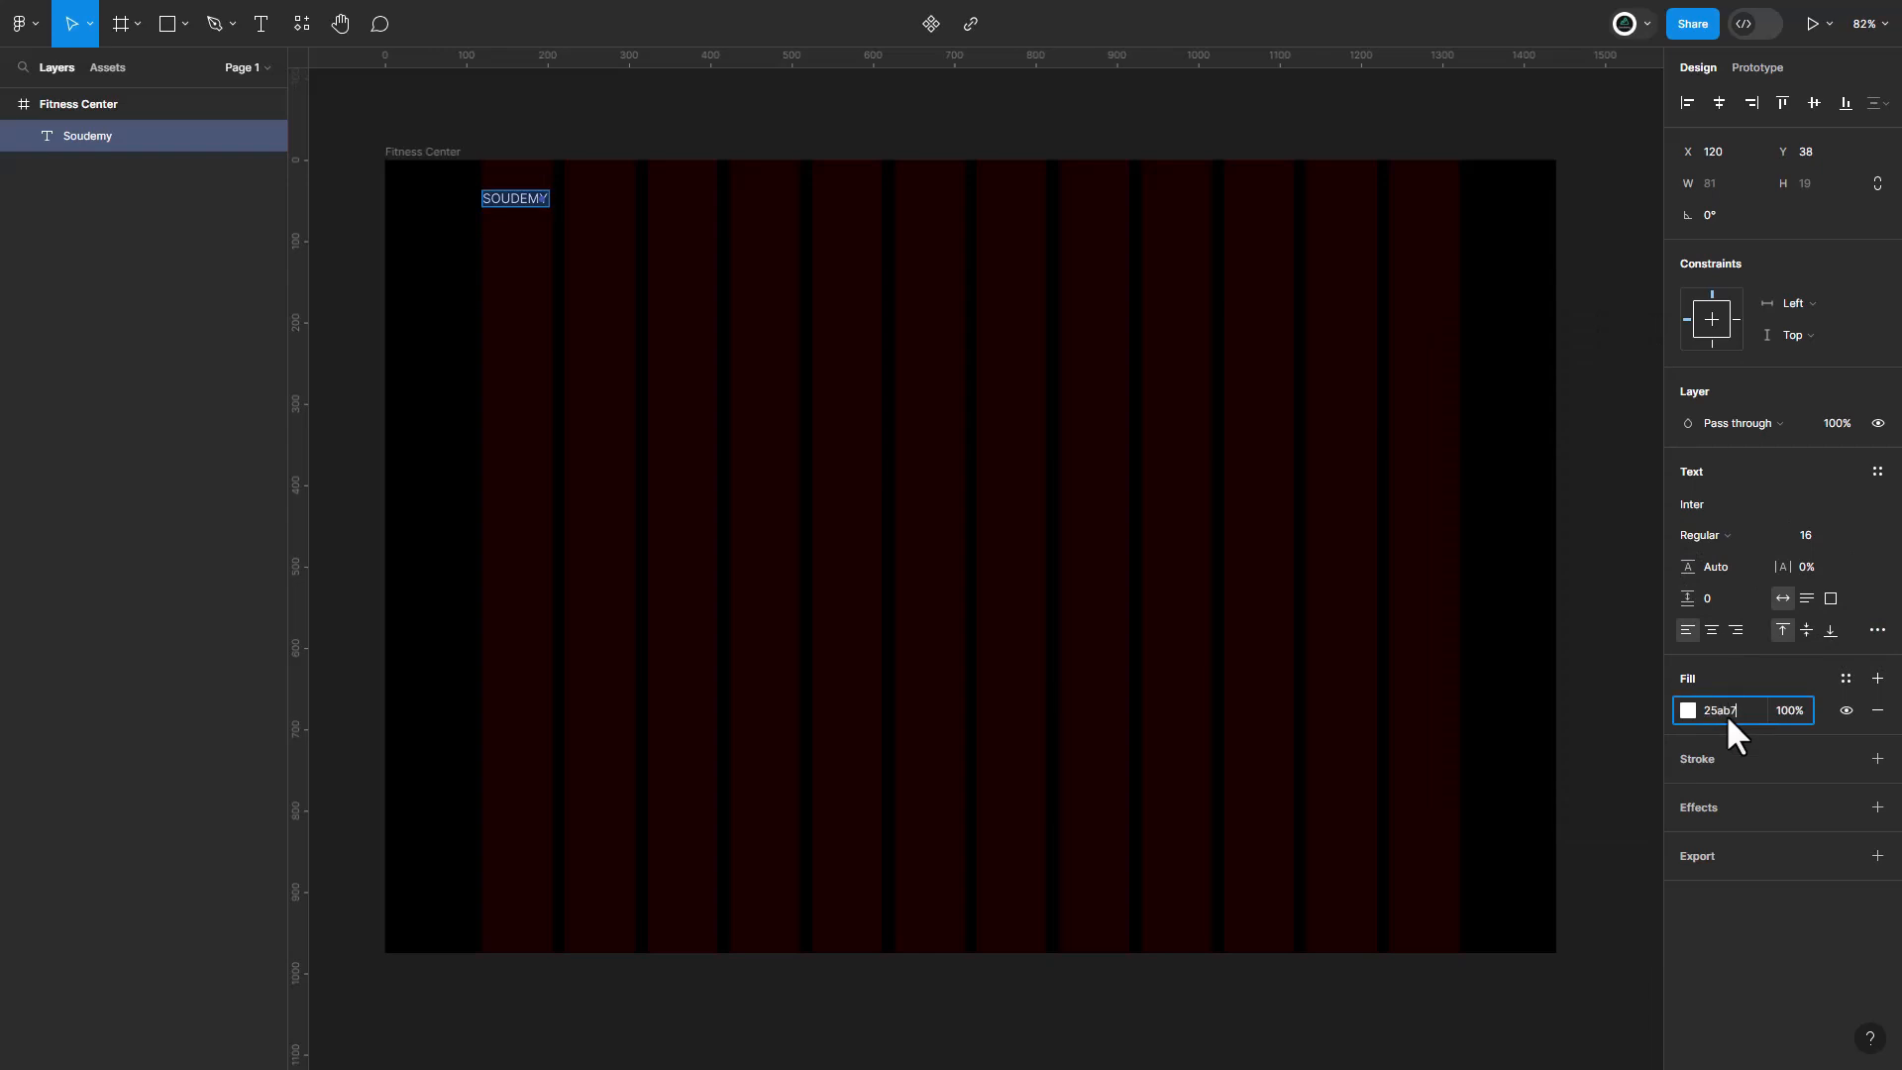
Try a green fill colour on the Soudemy text.
click(1725, 714)
text(25ab7)
key(Return)
Set the Soudemy text's font weight to Medium and its fill colour to 25AB75.
click(1720, 536)
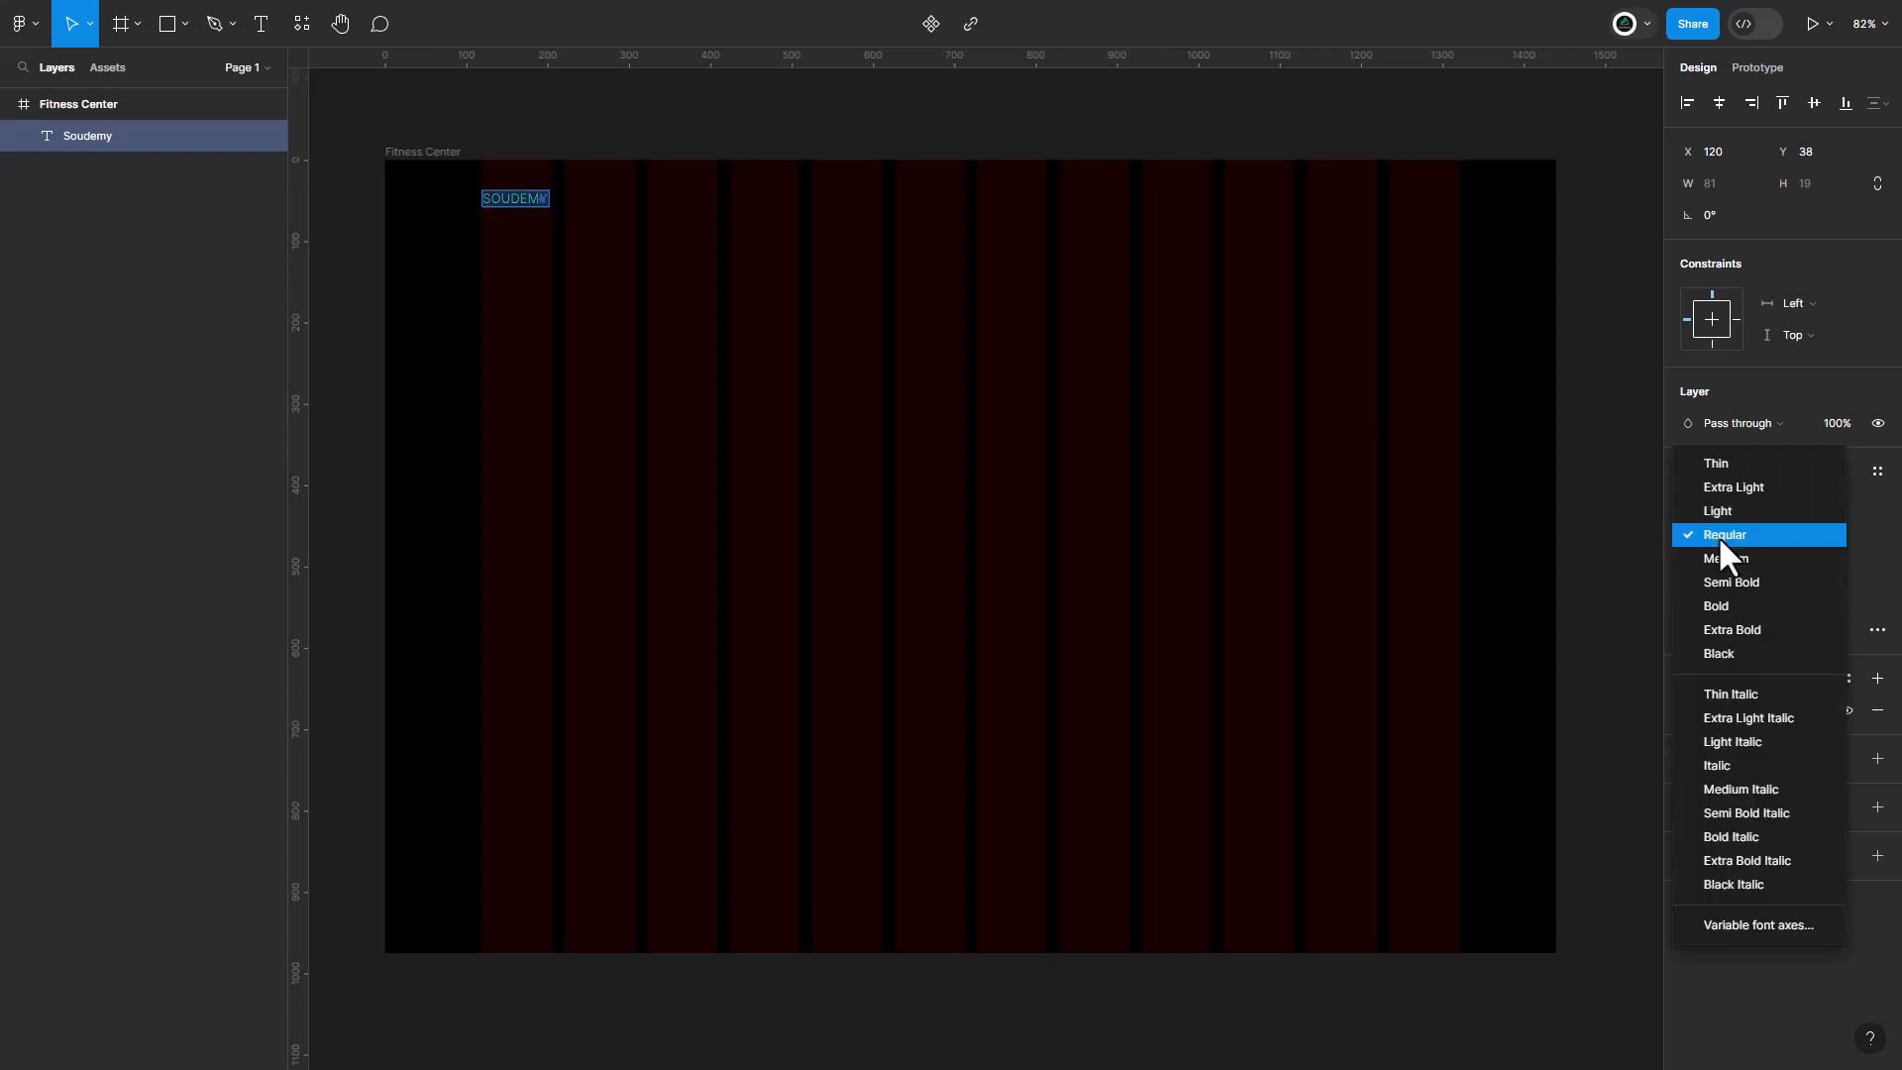
click(1724, 557)
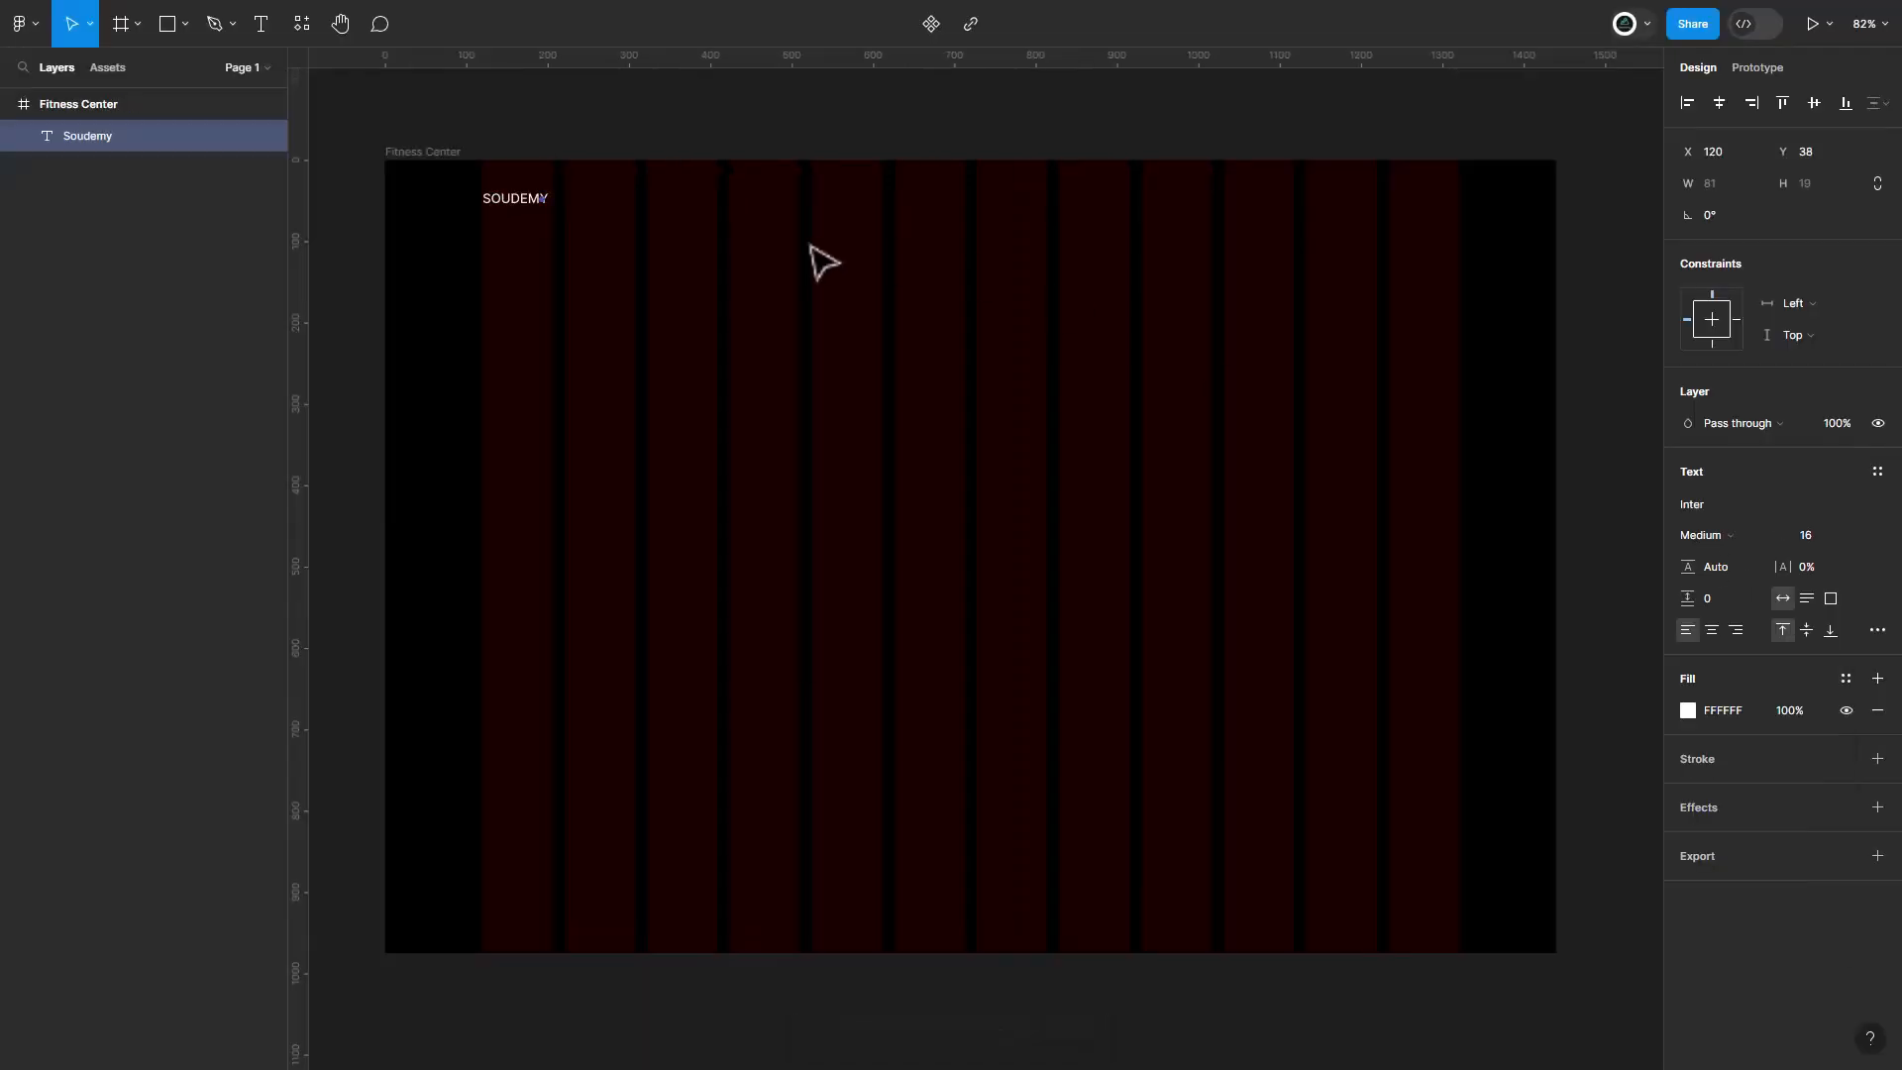
click(1729, 712)
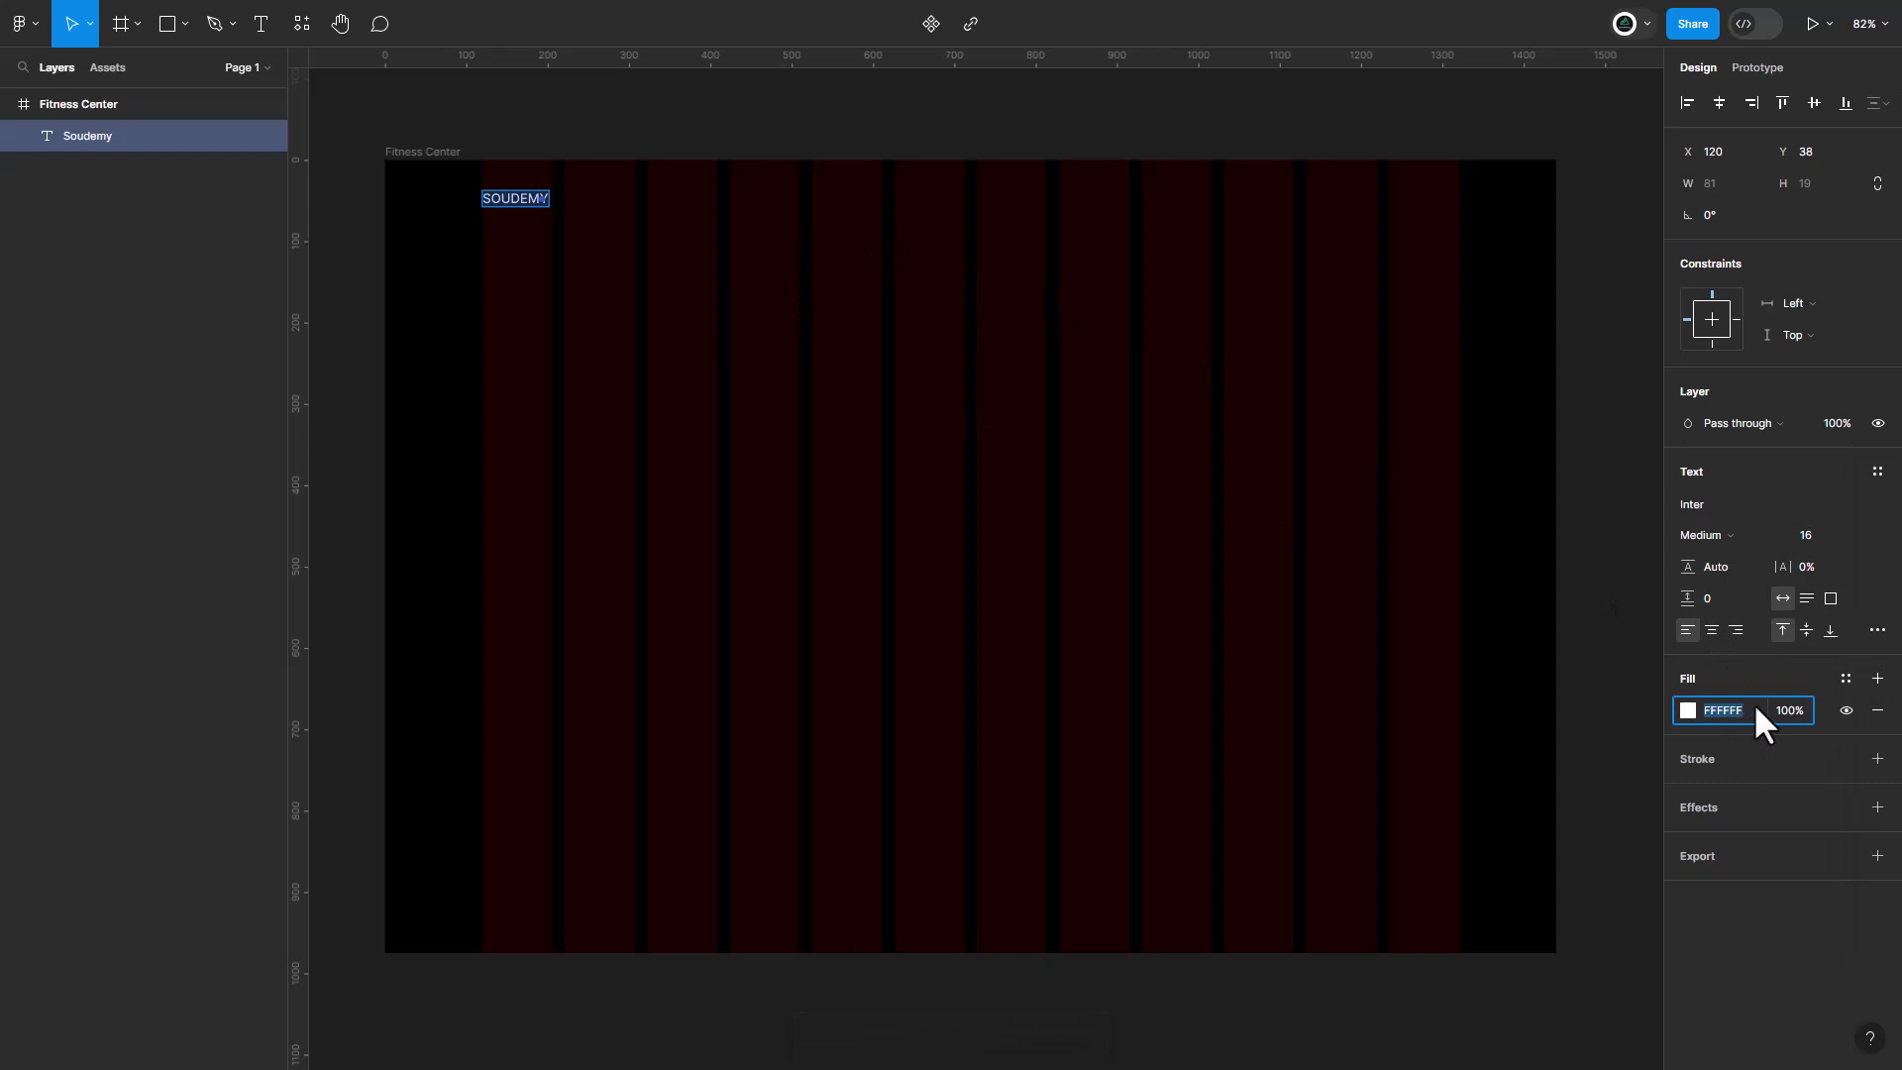
text(25ab75)
key(Return)
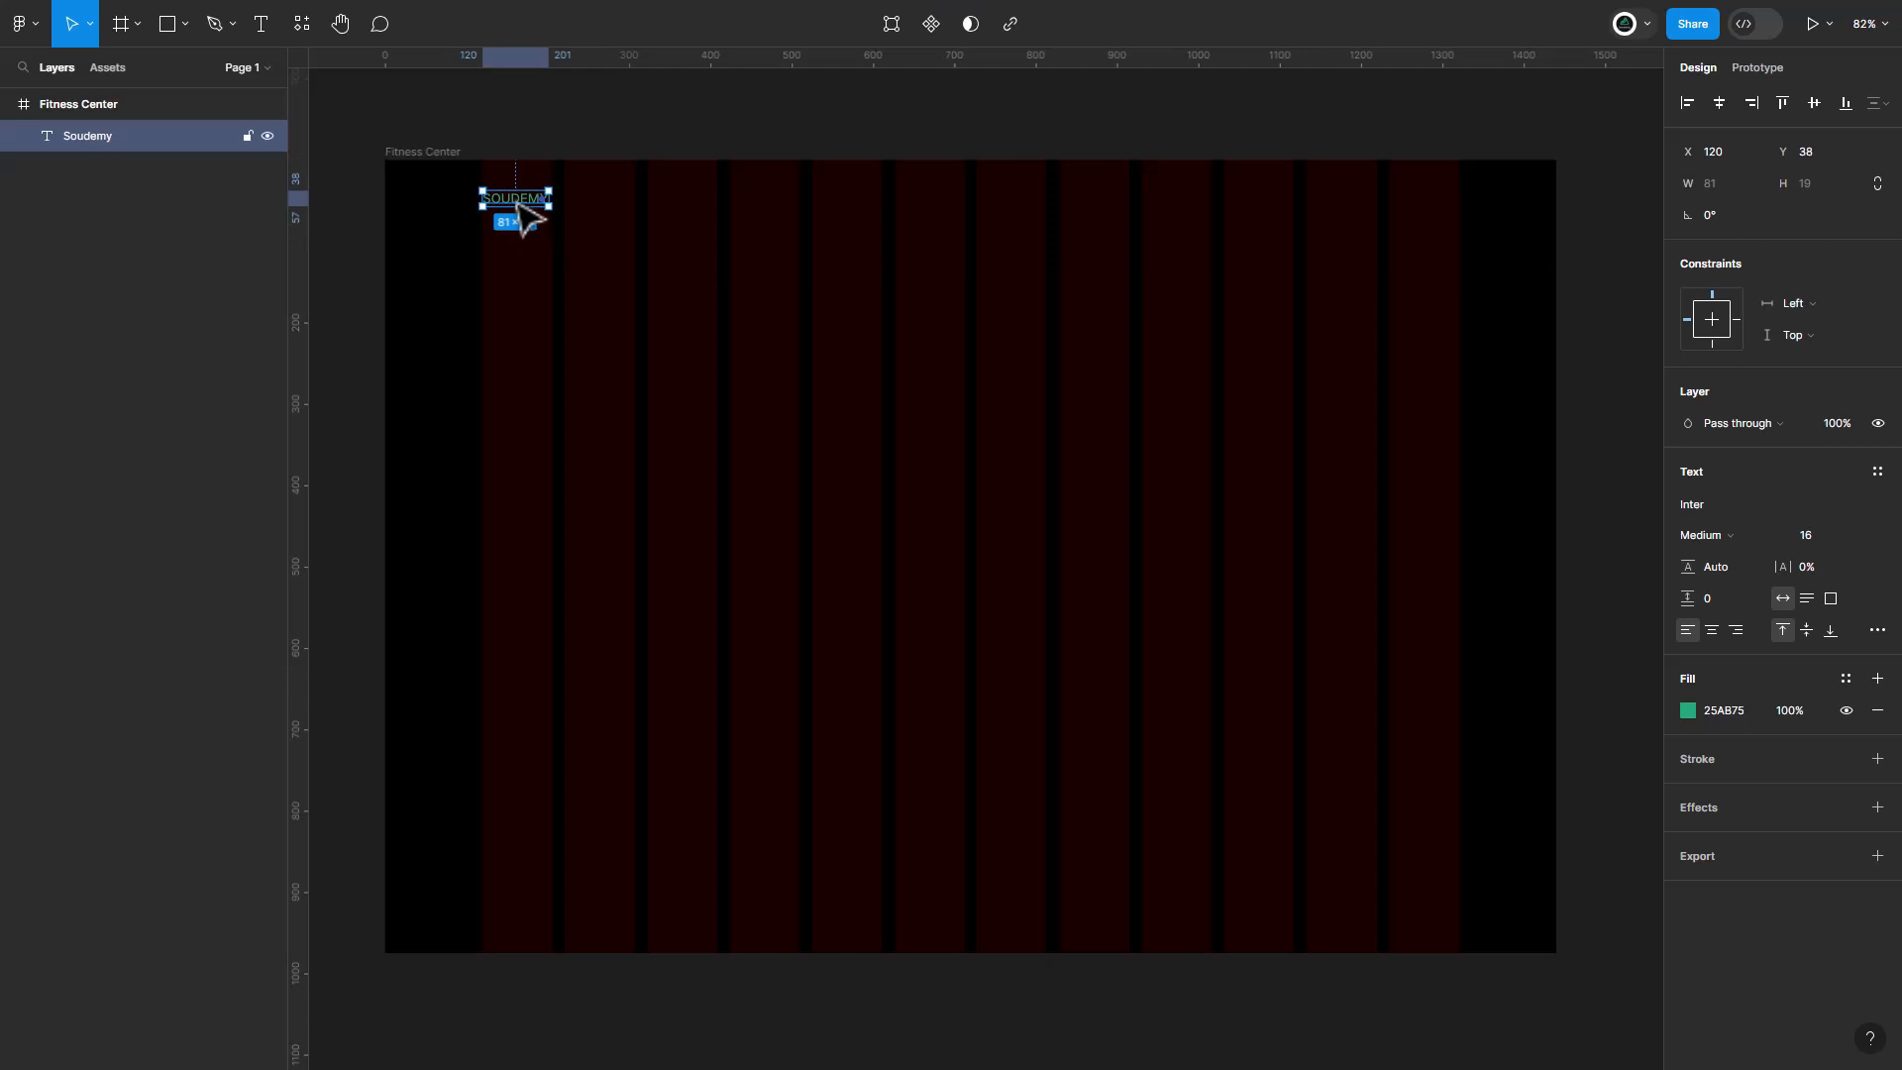
click(1027, 343)
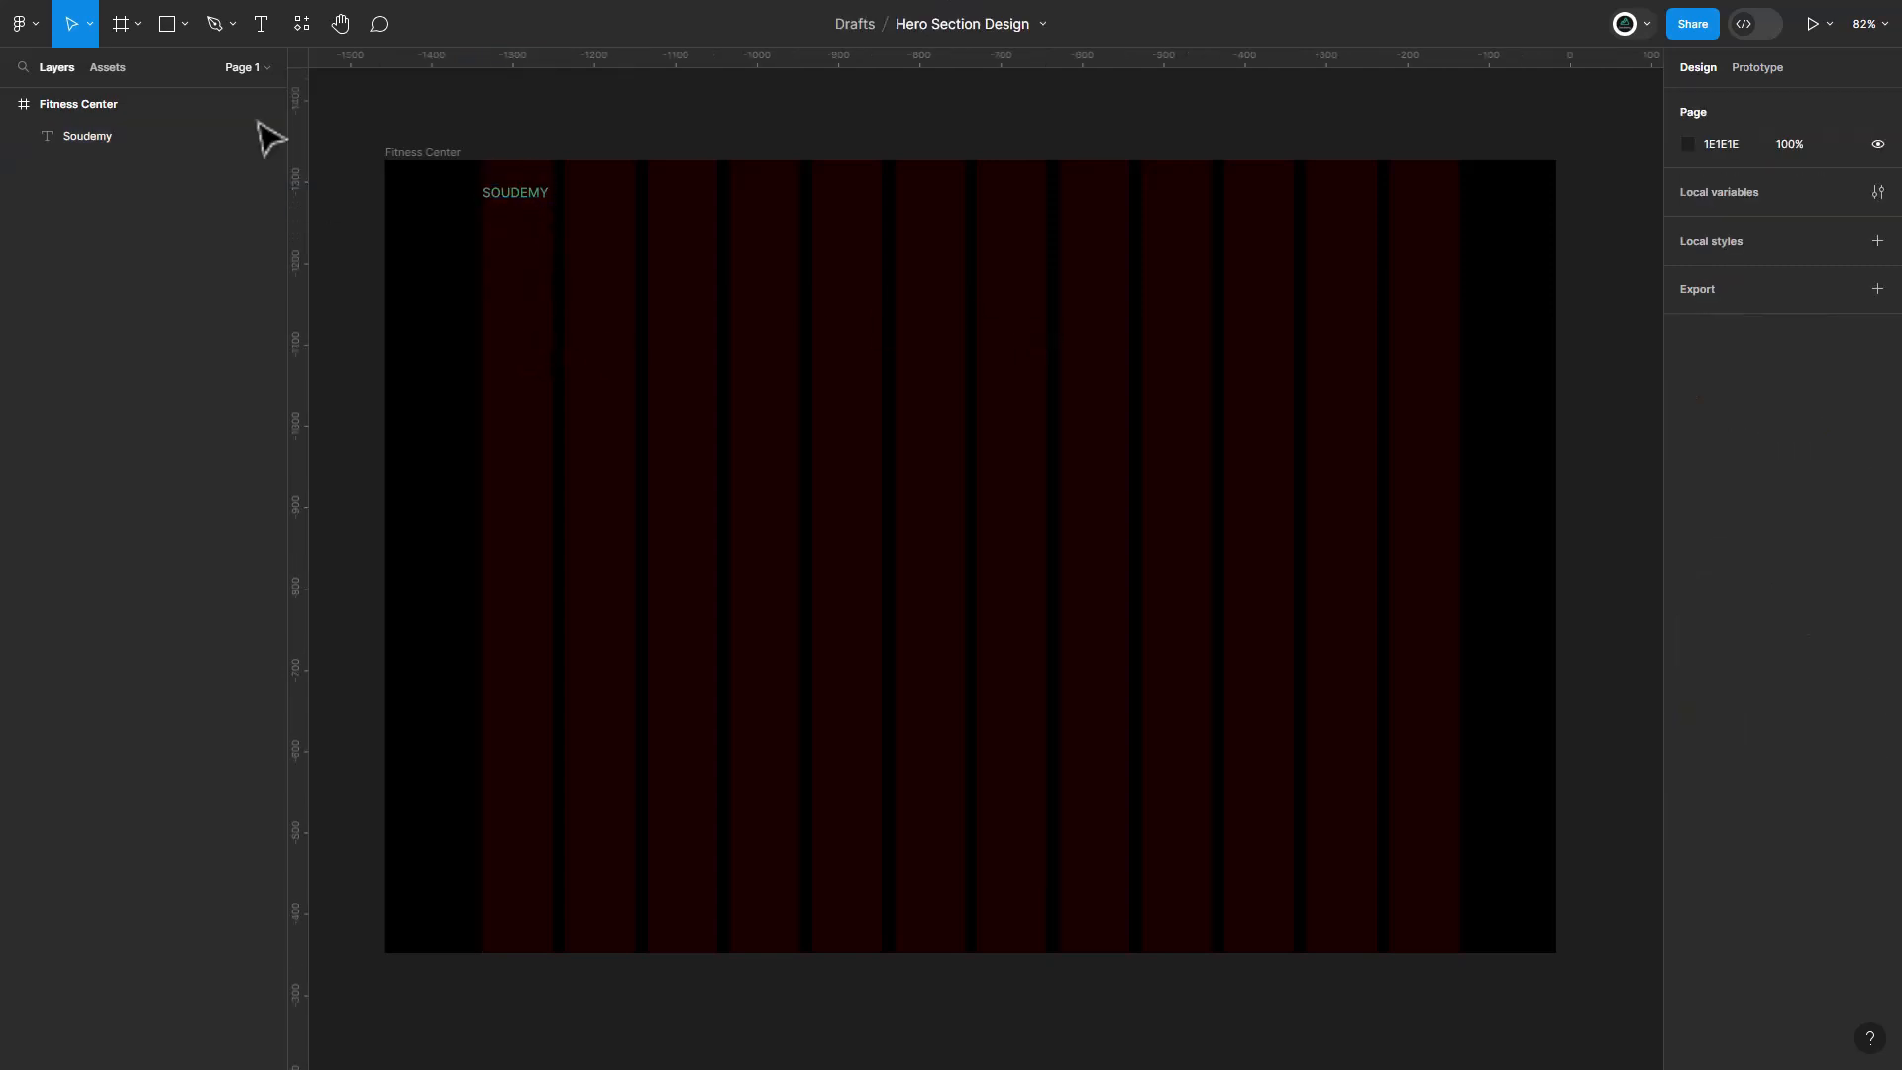
Add the text "Exersies" in the right half of the header row, at about X 857, Y 37.
click(259, 23)
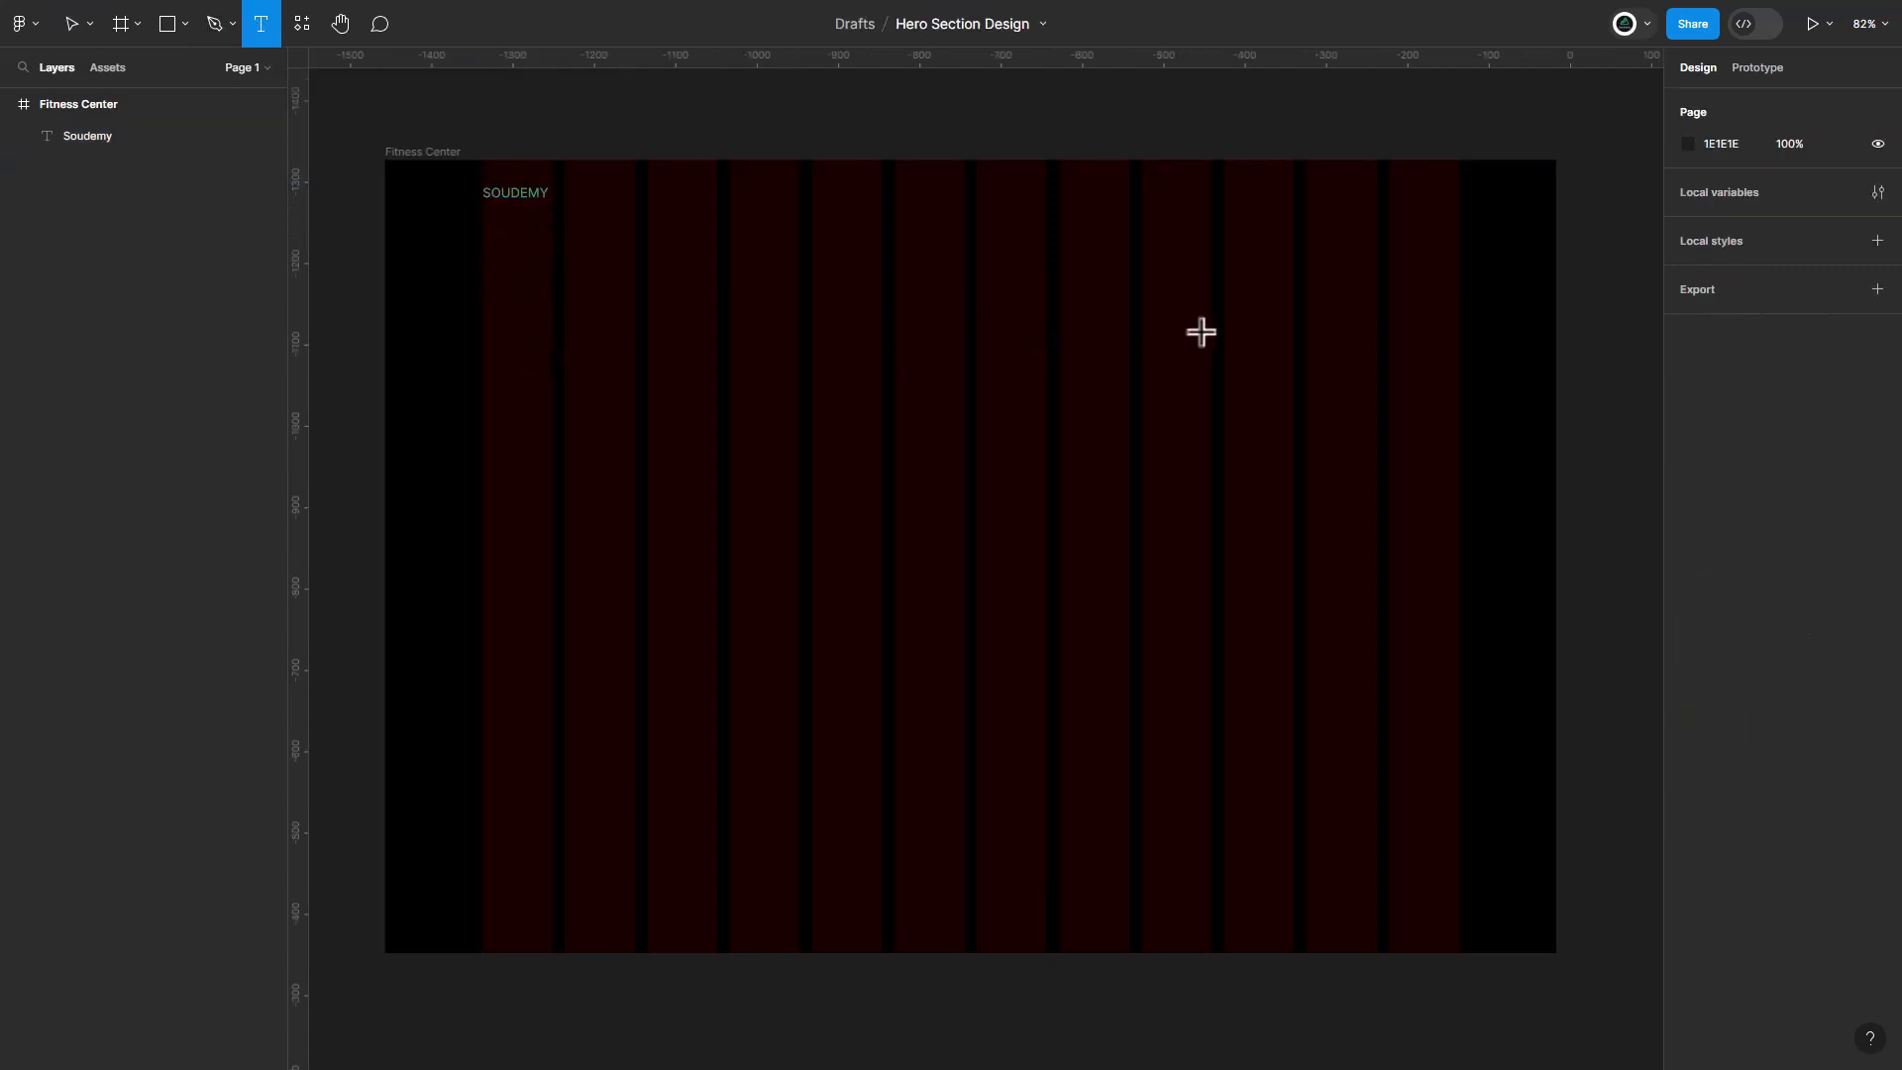
click(1082, 197)
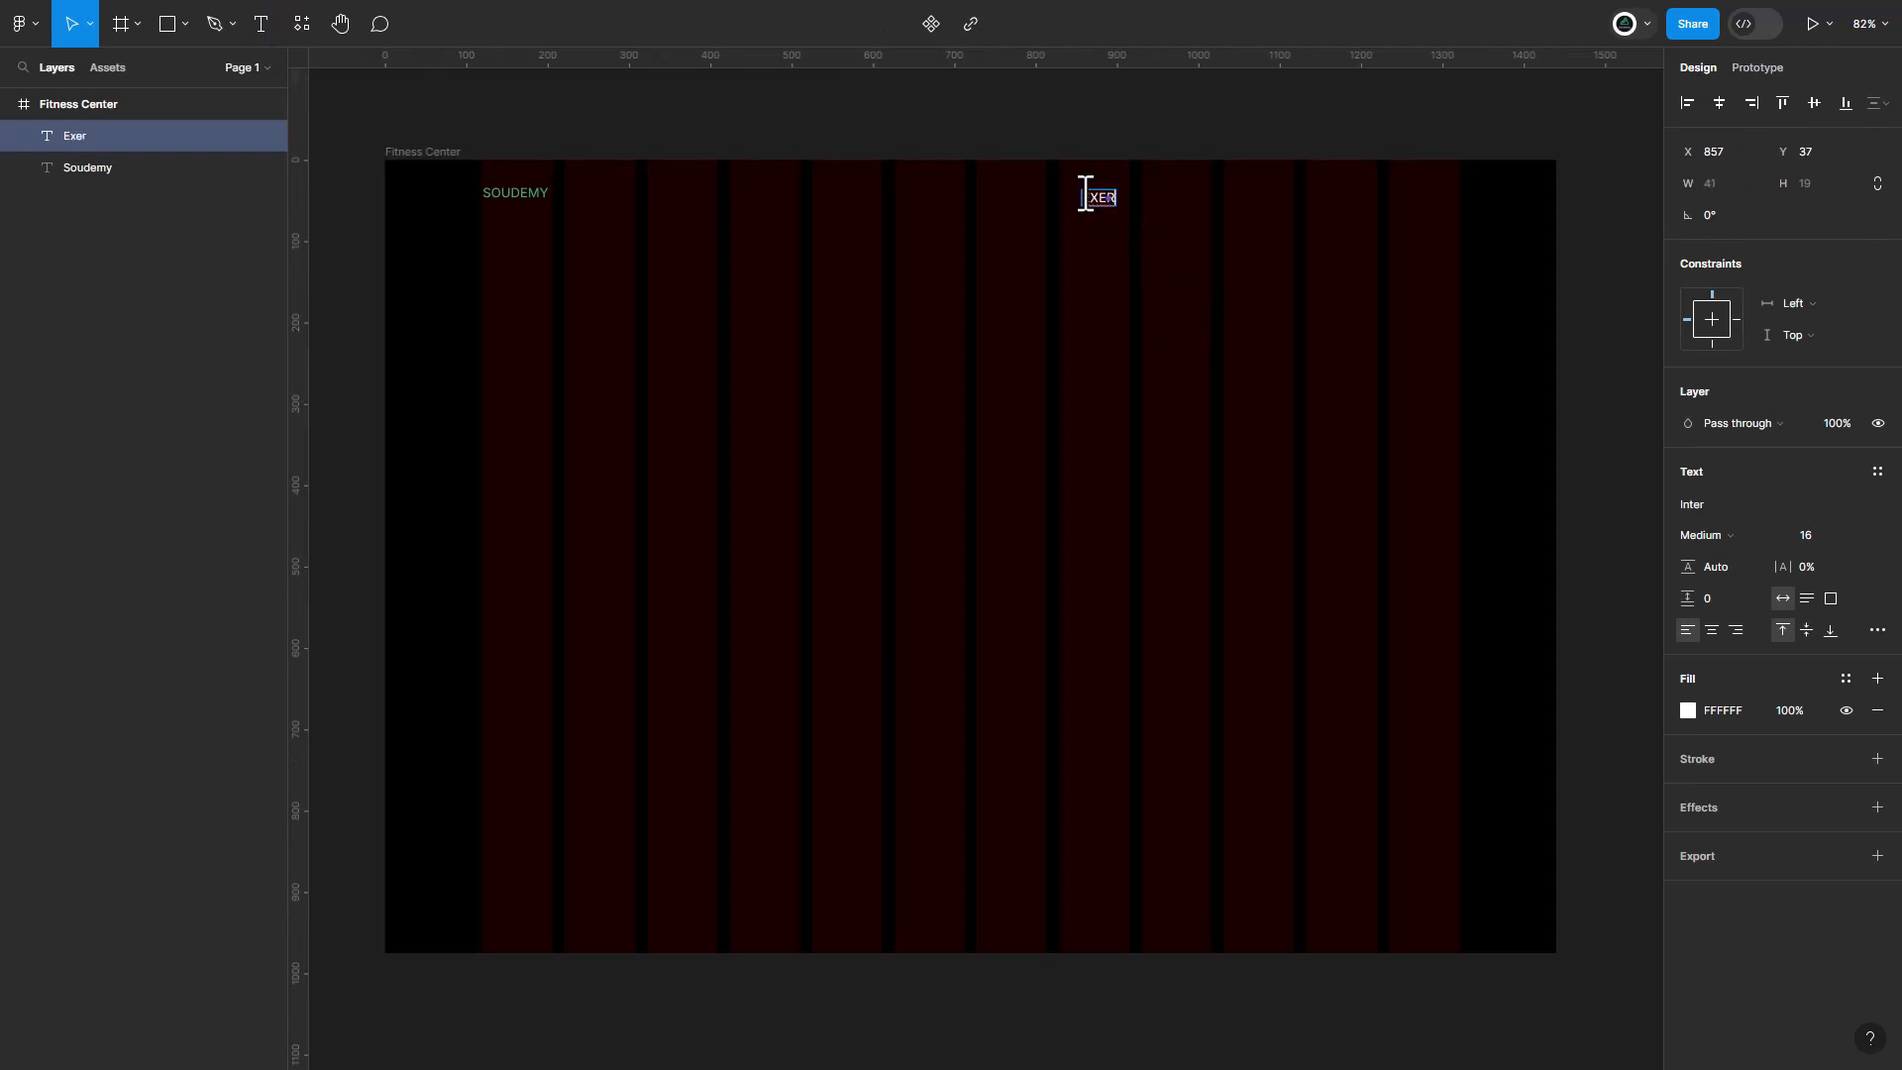
text(Exersies)
Set the Exersies label's font weight to Regular and its size to 12.
click(1719, 533)
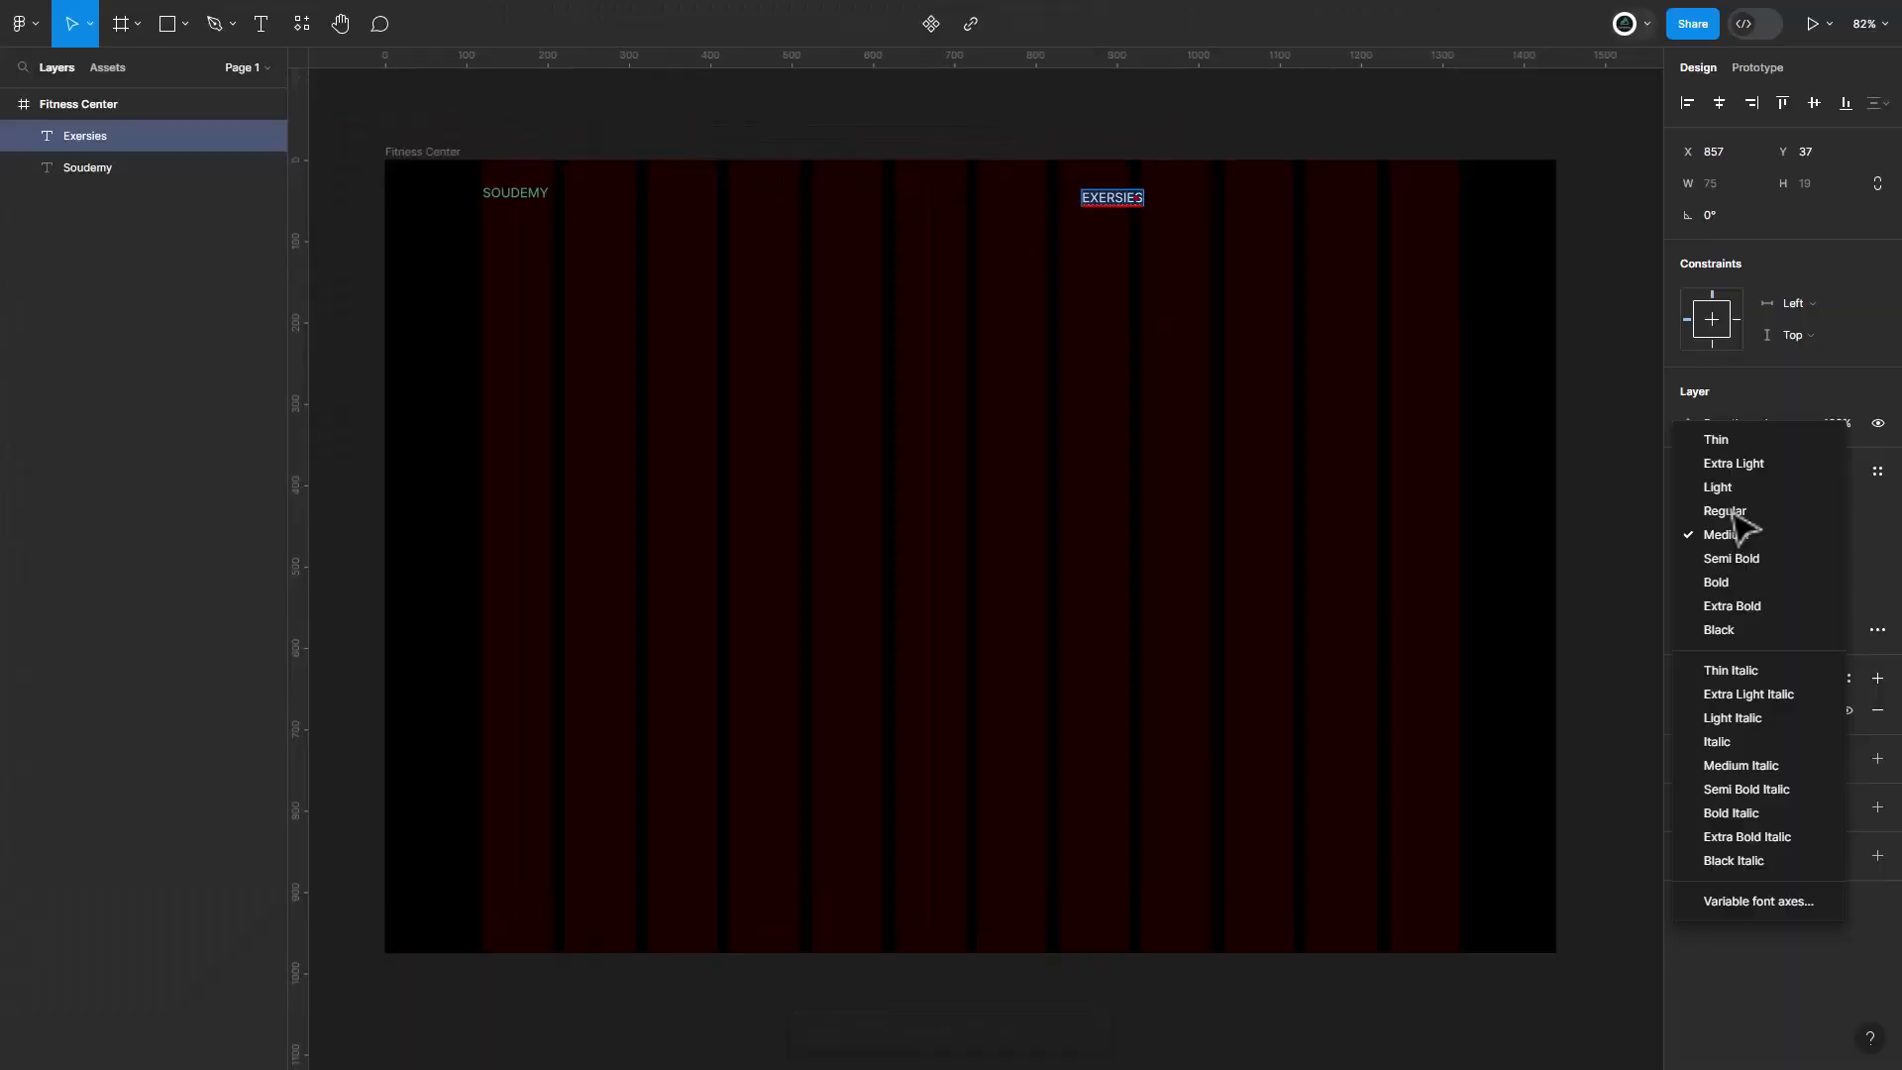
click(1732, 513)
click(1803, 535)
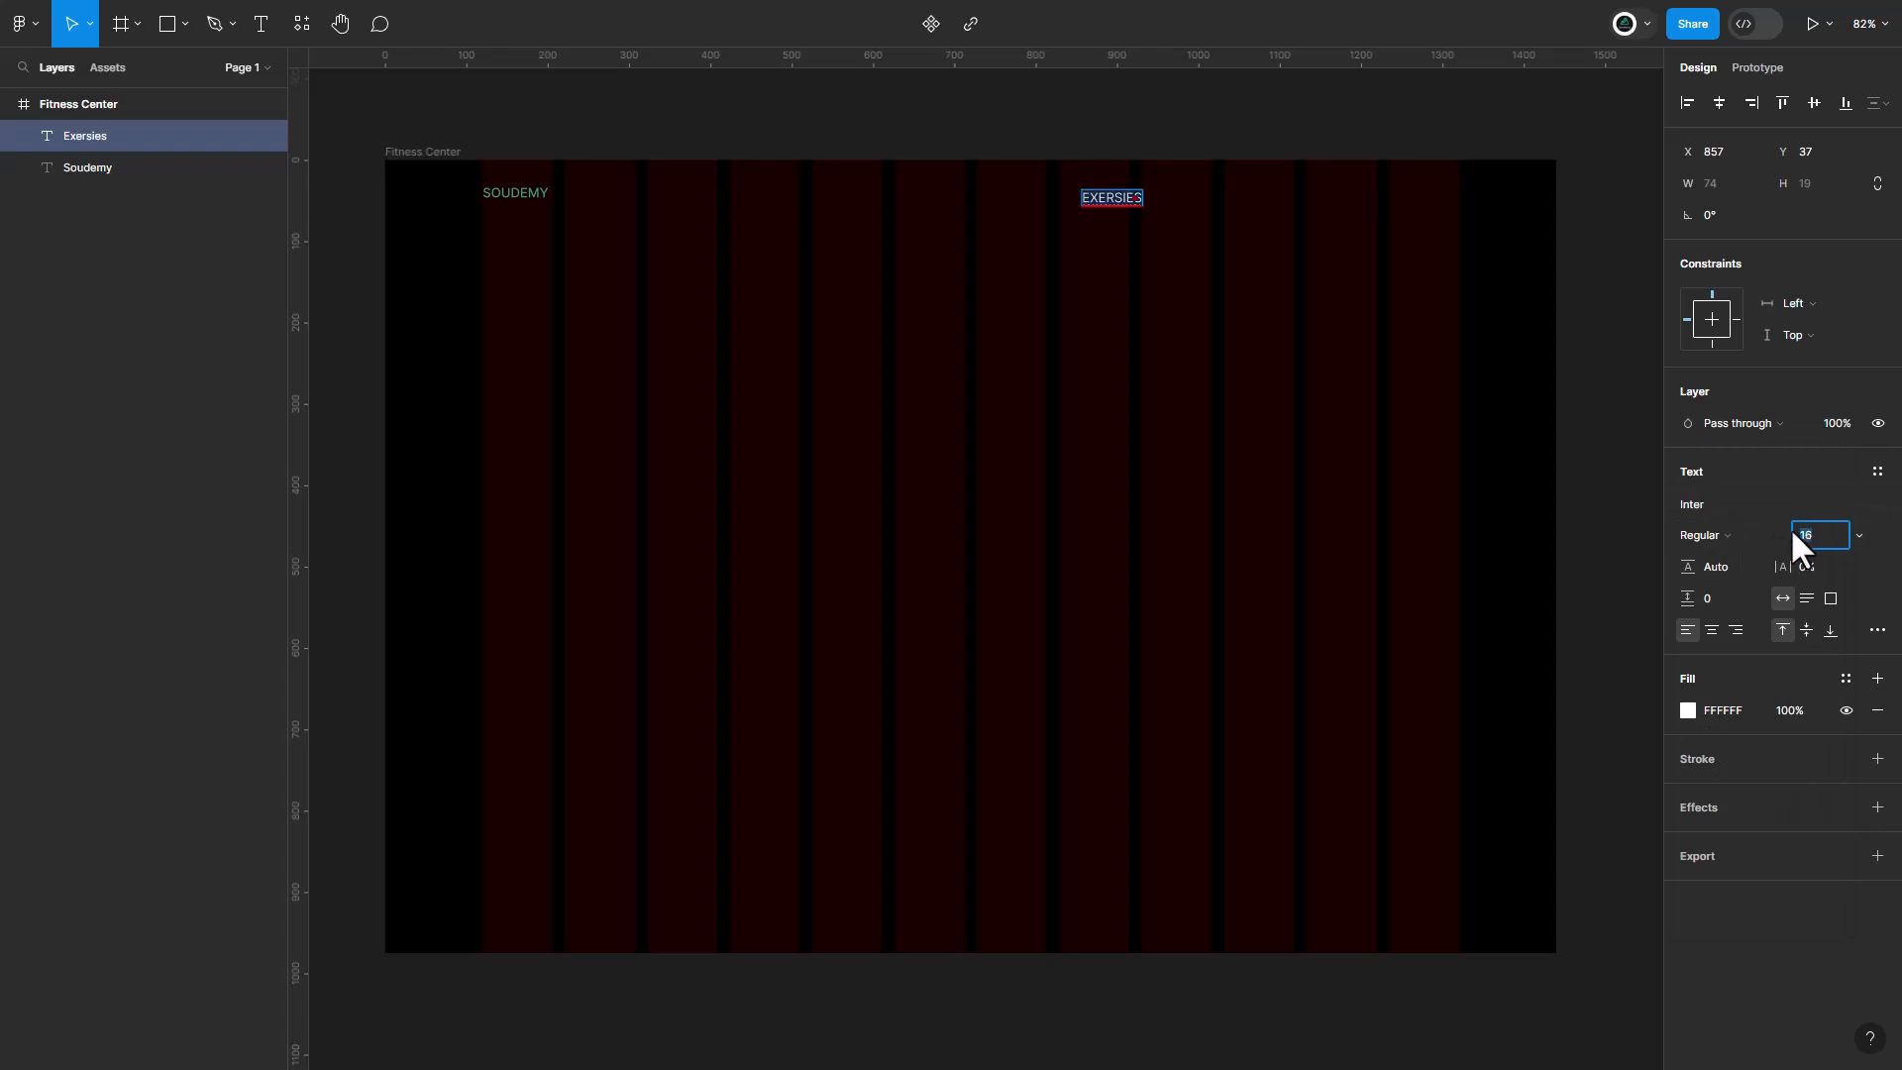
text(12)
key(Return)
key(Escape)
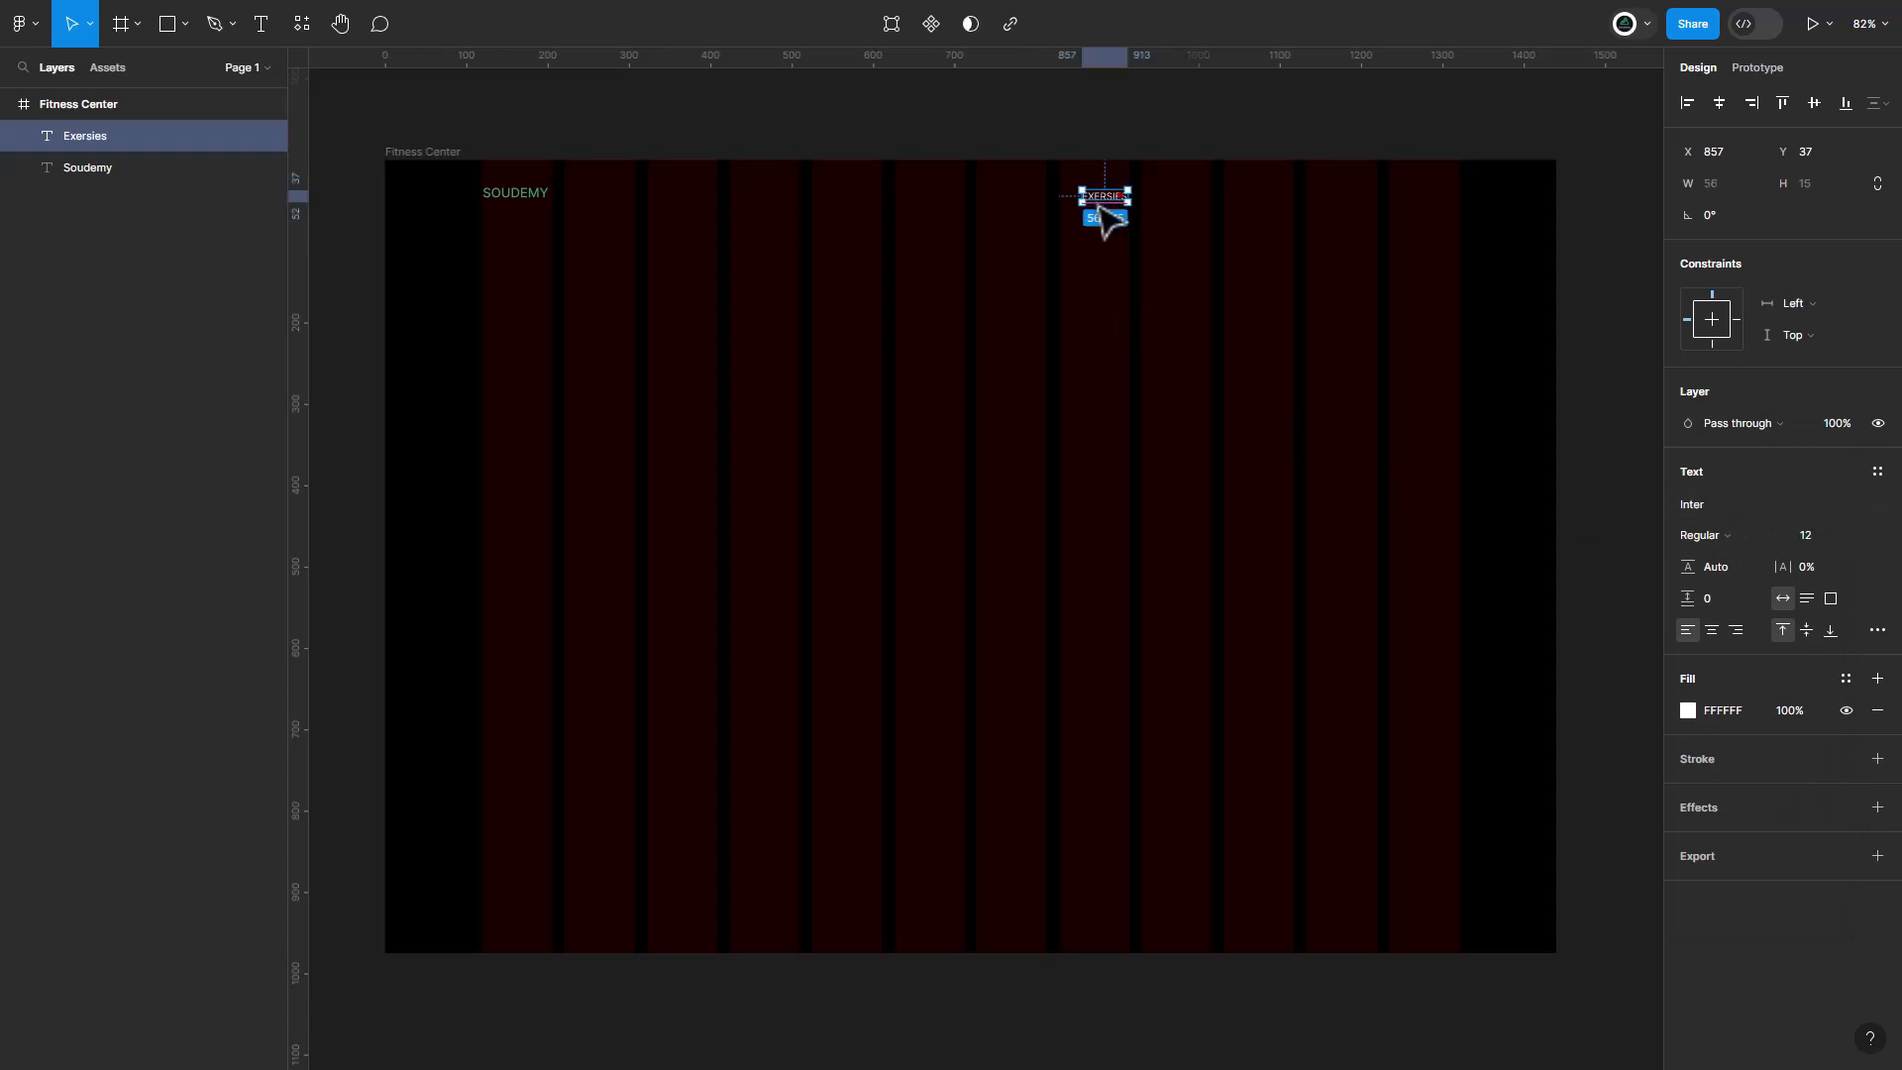
Move the Exersies label to about X 805, Y 31 and correct its spelling to "Exercises".
drag(1096, 221, 1065, 216)
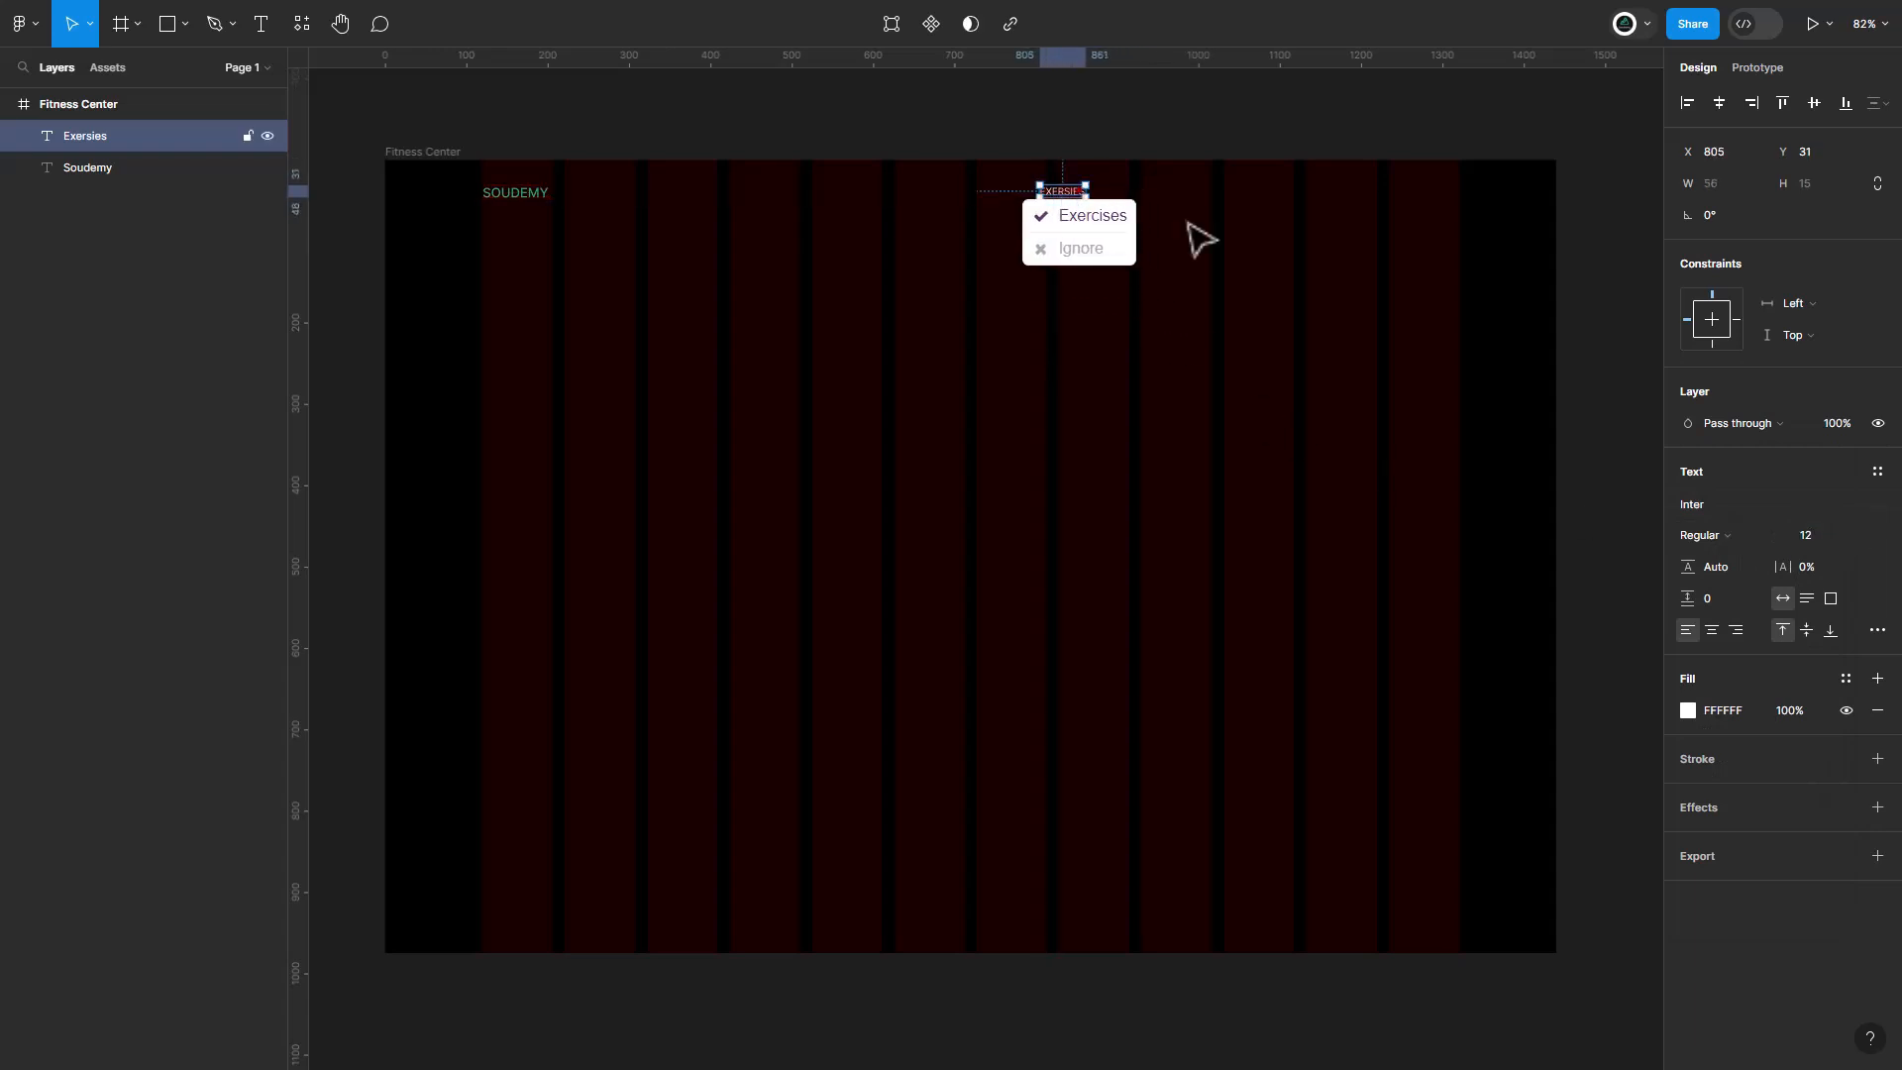
click(1150, 265)
click(1068, 196)
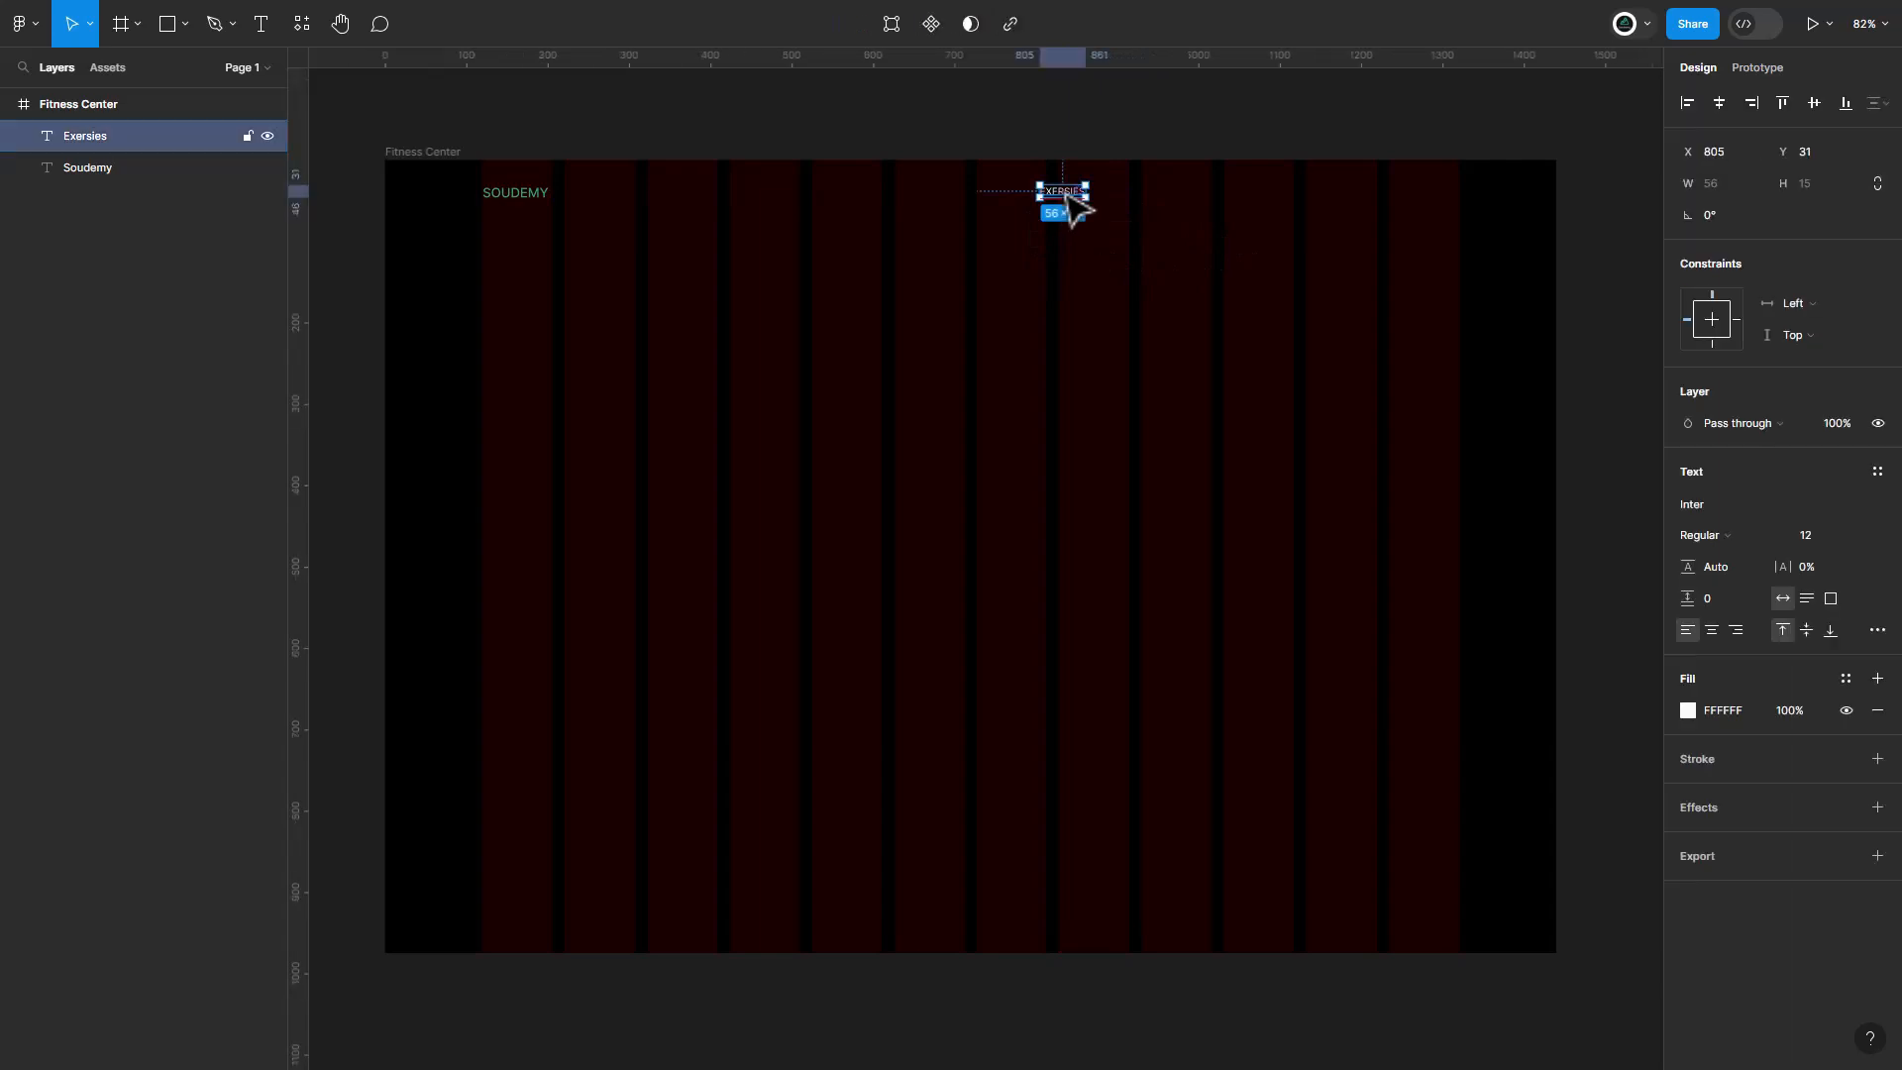
double_click(1067, 195)
click(1072, 218)
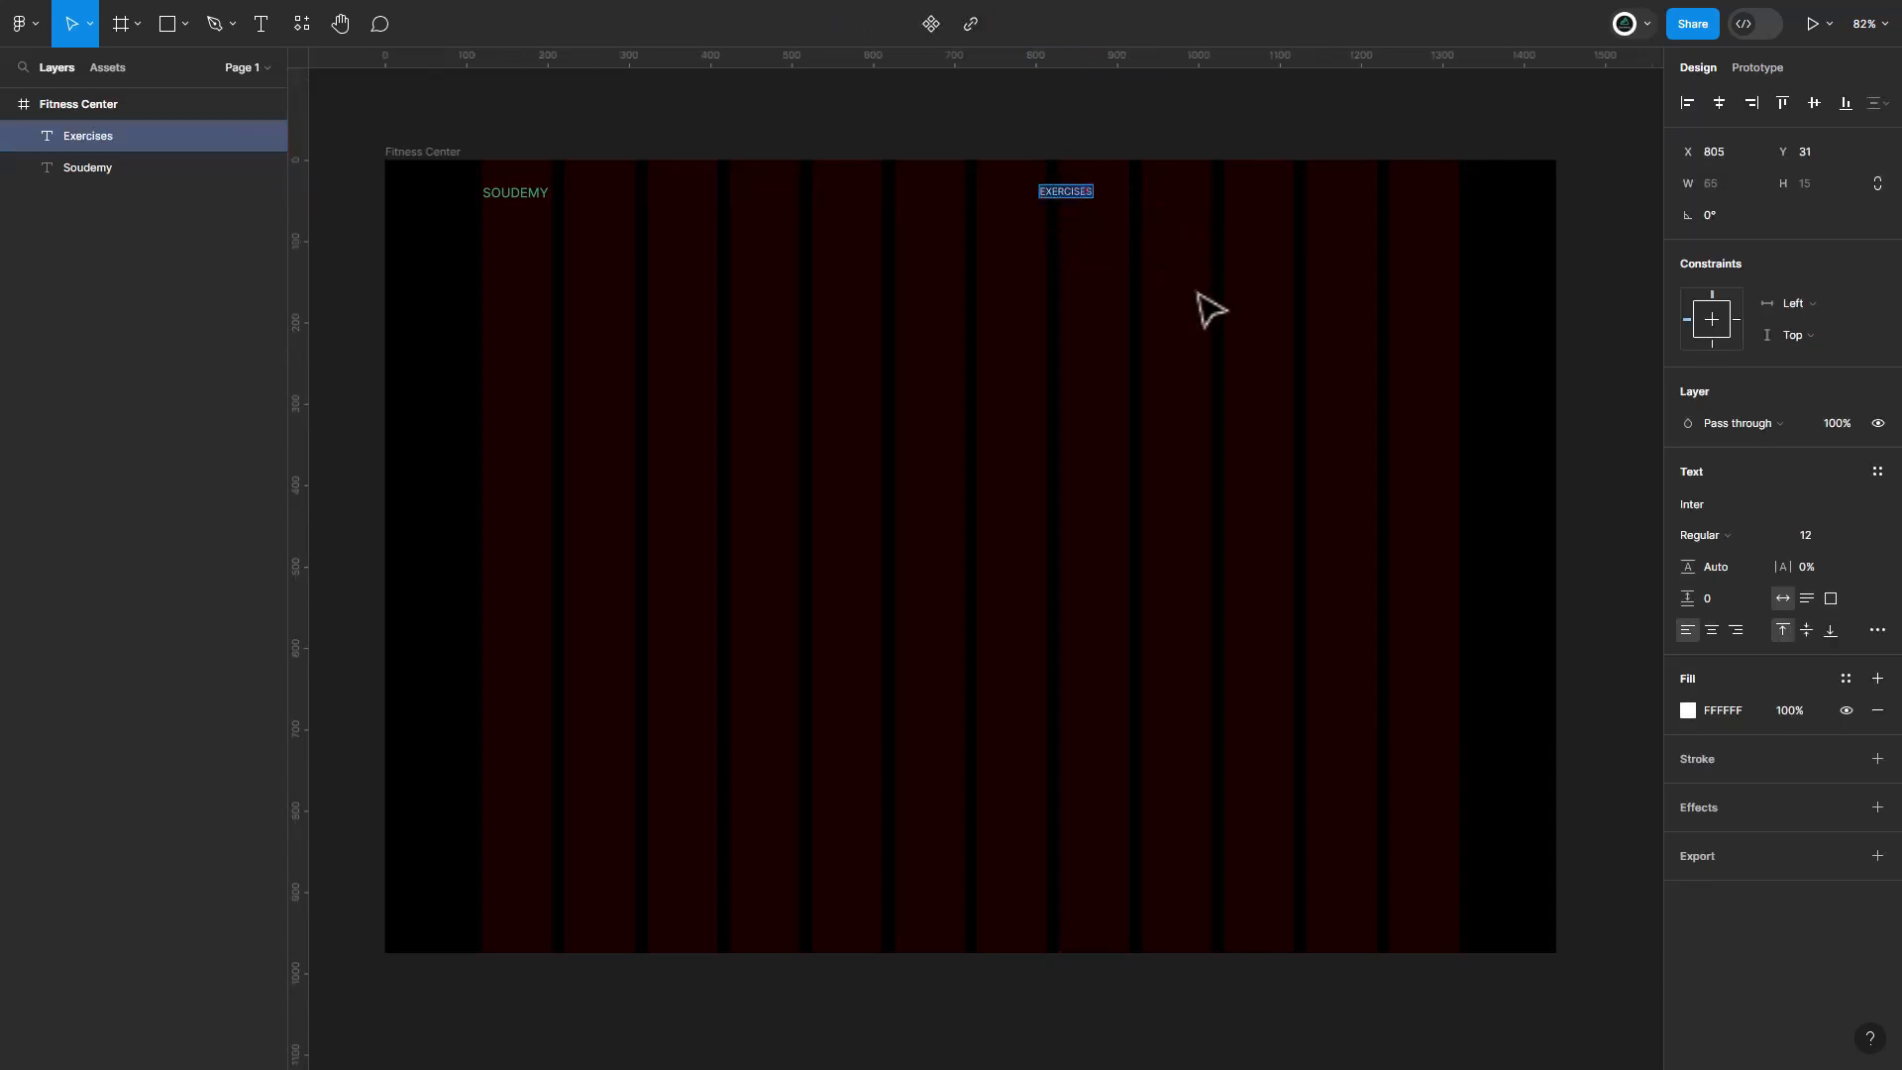
key(Escape)
Duplicate the Exercises label three times along the header row and reword the copies as Trainers, Pricing and Login.
drag(1067, 197, 1312, 195)
click(1053, 246)
double_click(1139, 195)
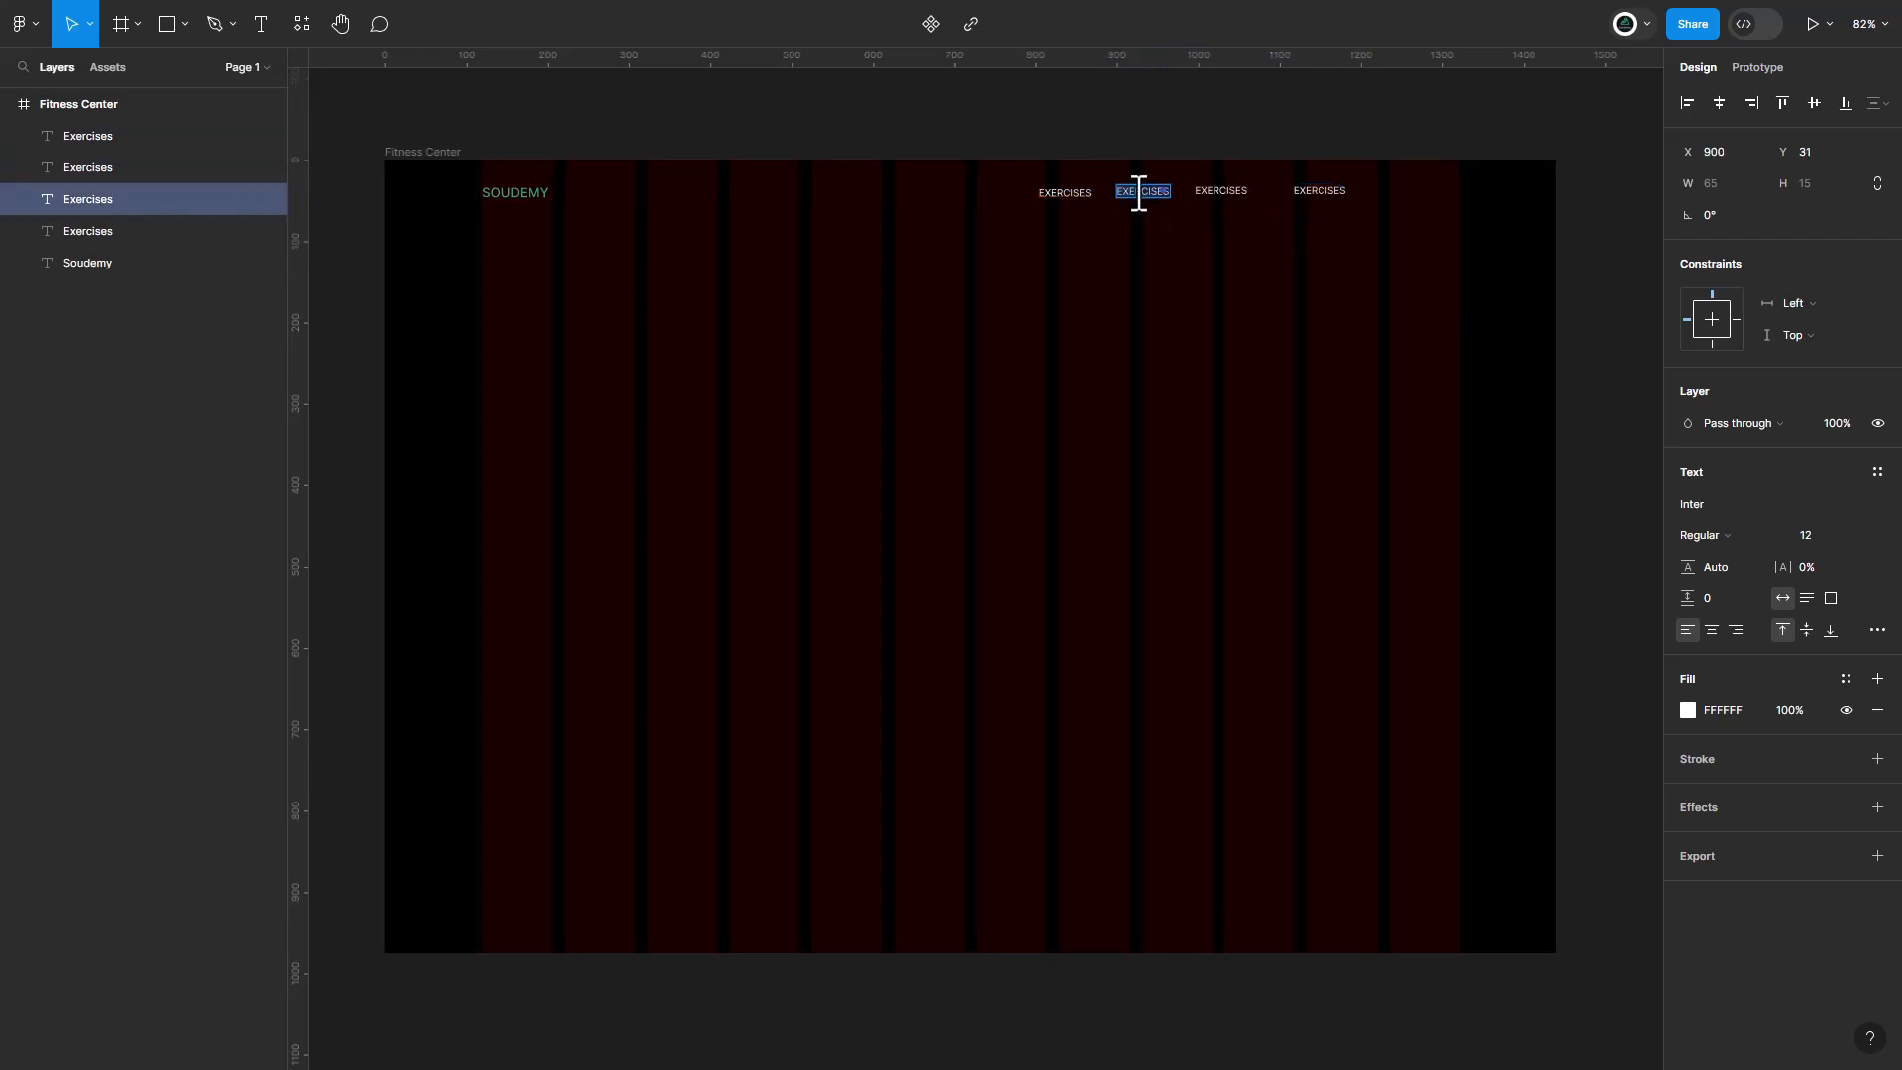
text(Tr)
double_click(1216, 193)
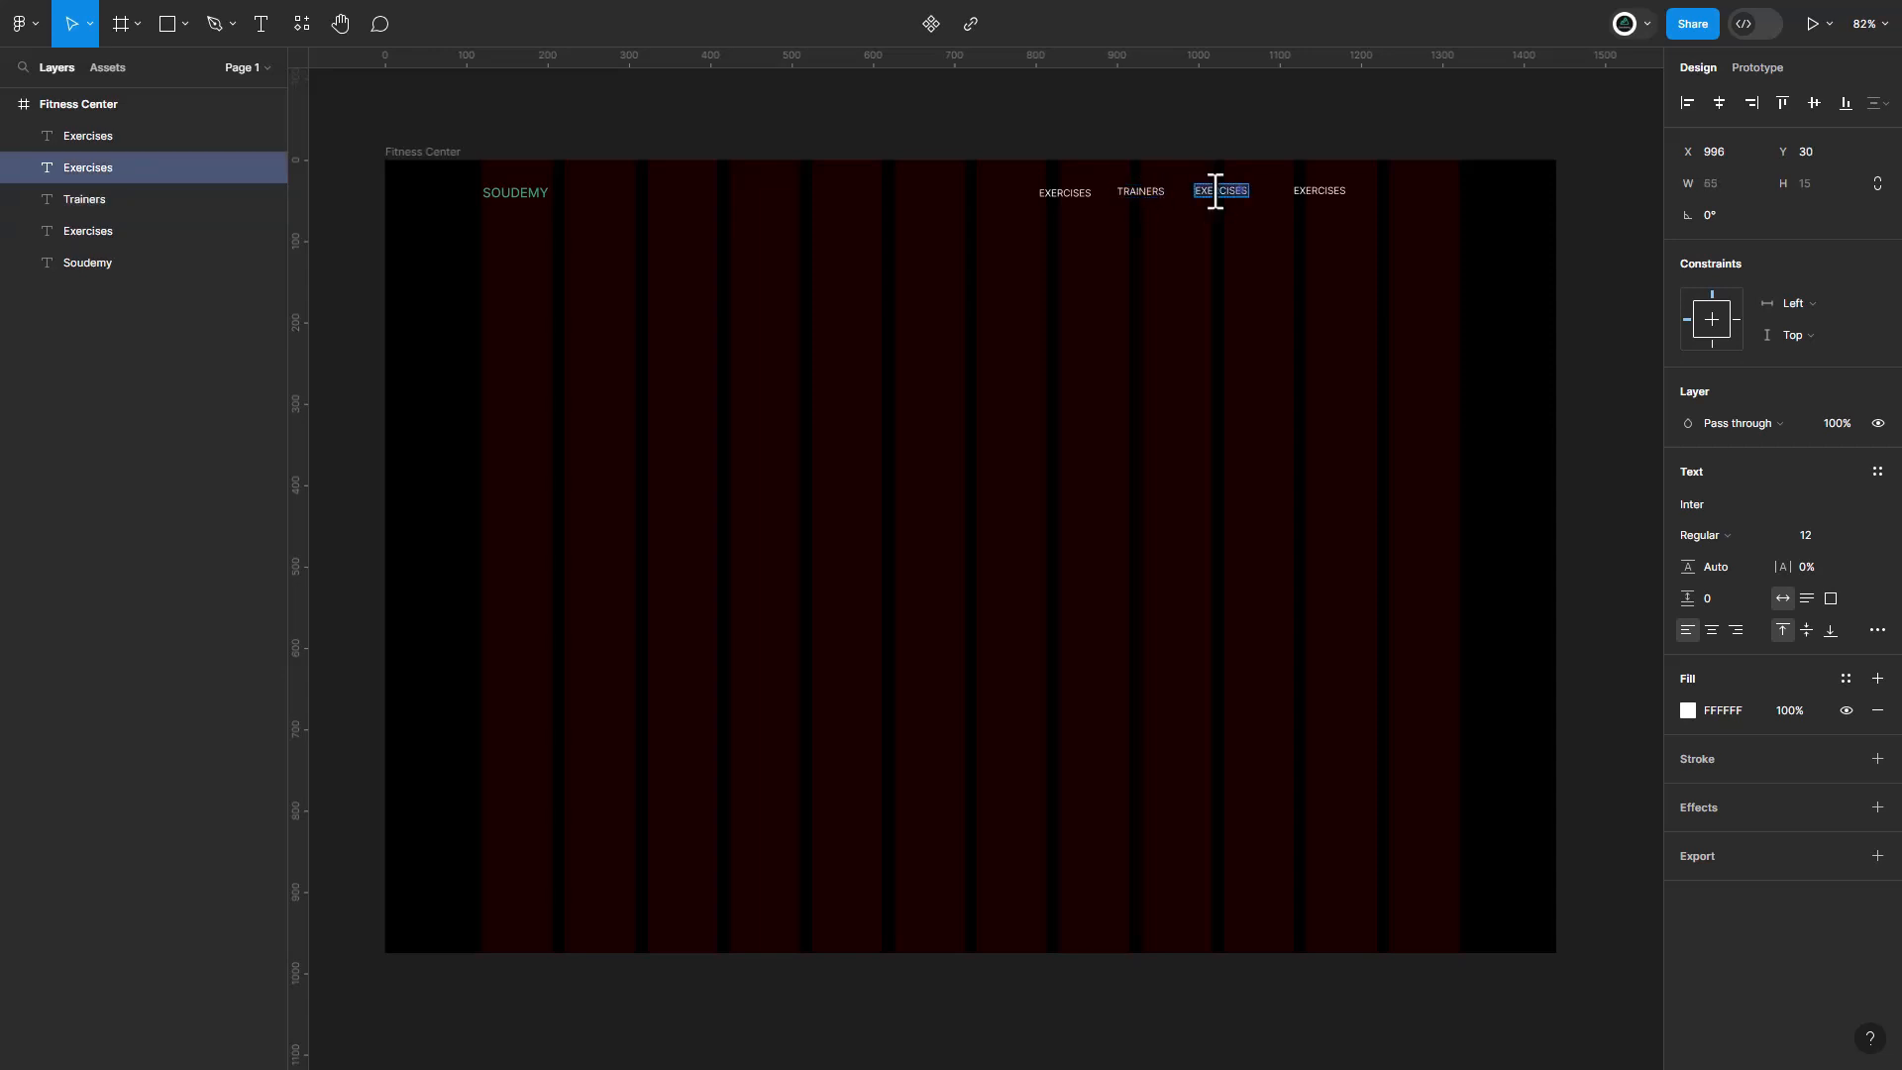
text(PRICING)
double_click(1312, 191)
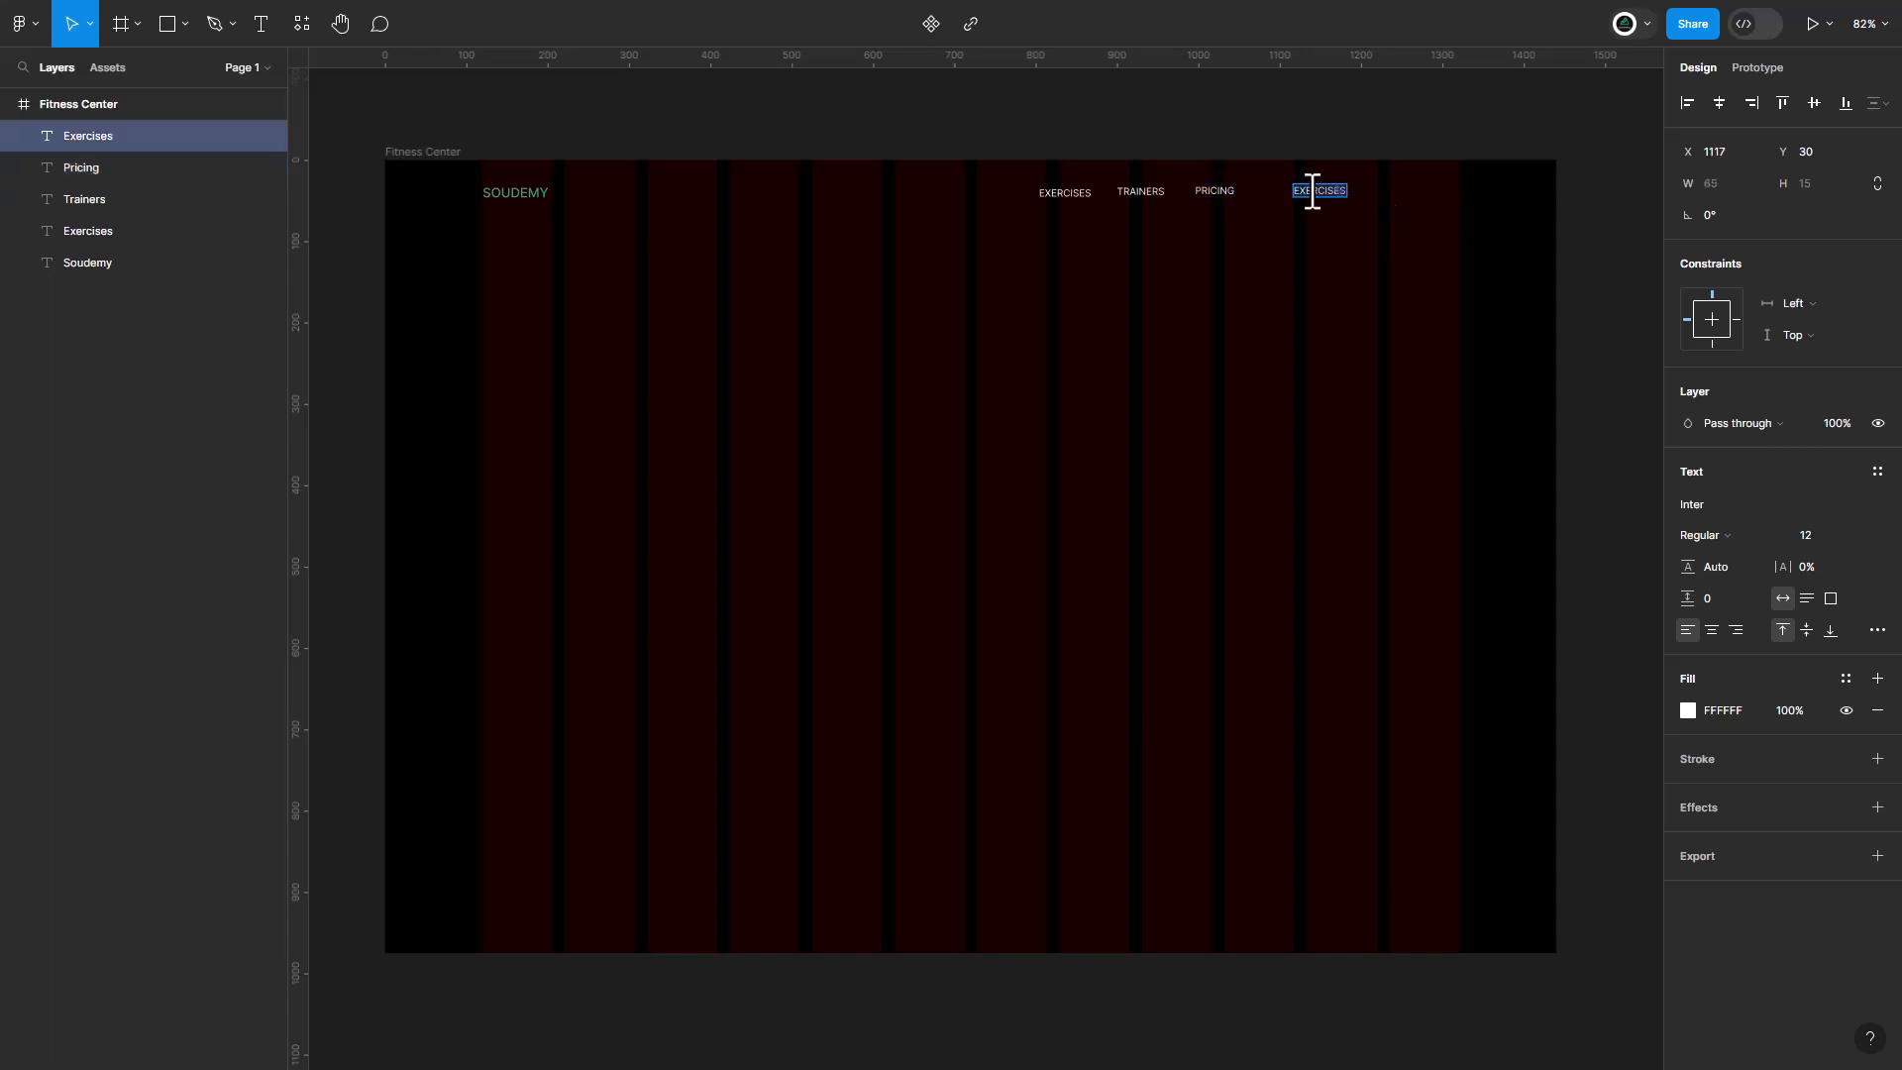
text(Lo)
key(Escape)
Combine the Exercises, Trainers, Pricing and Login labels into one horizontal auto layout frame.
click(1070, 194)
shift+click(1140, 191)
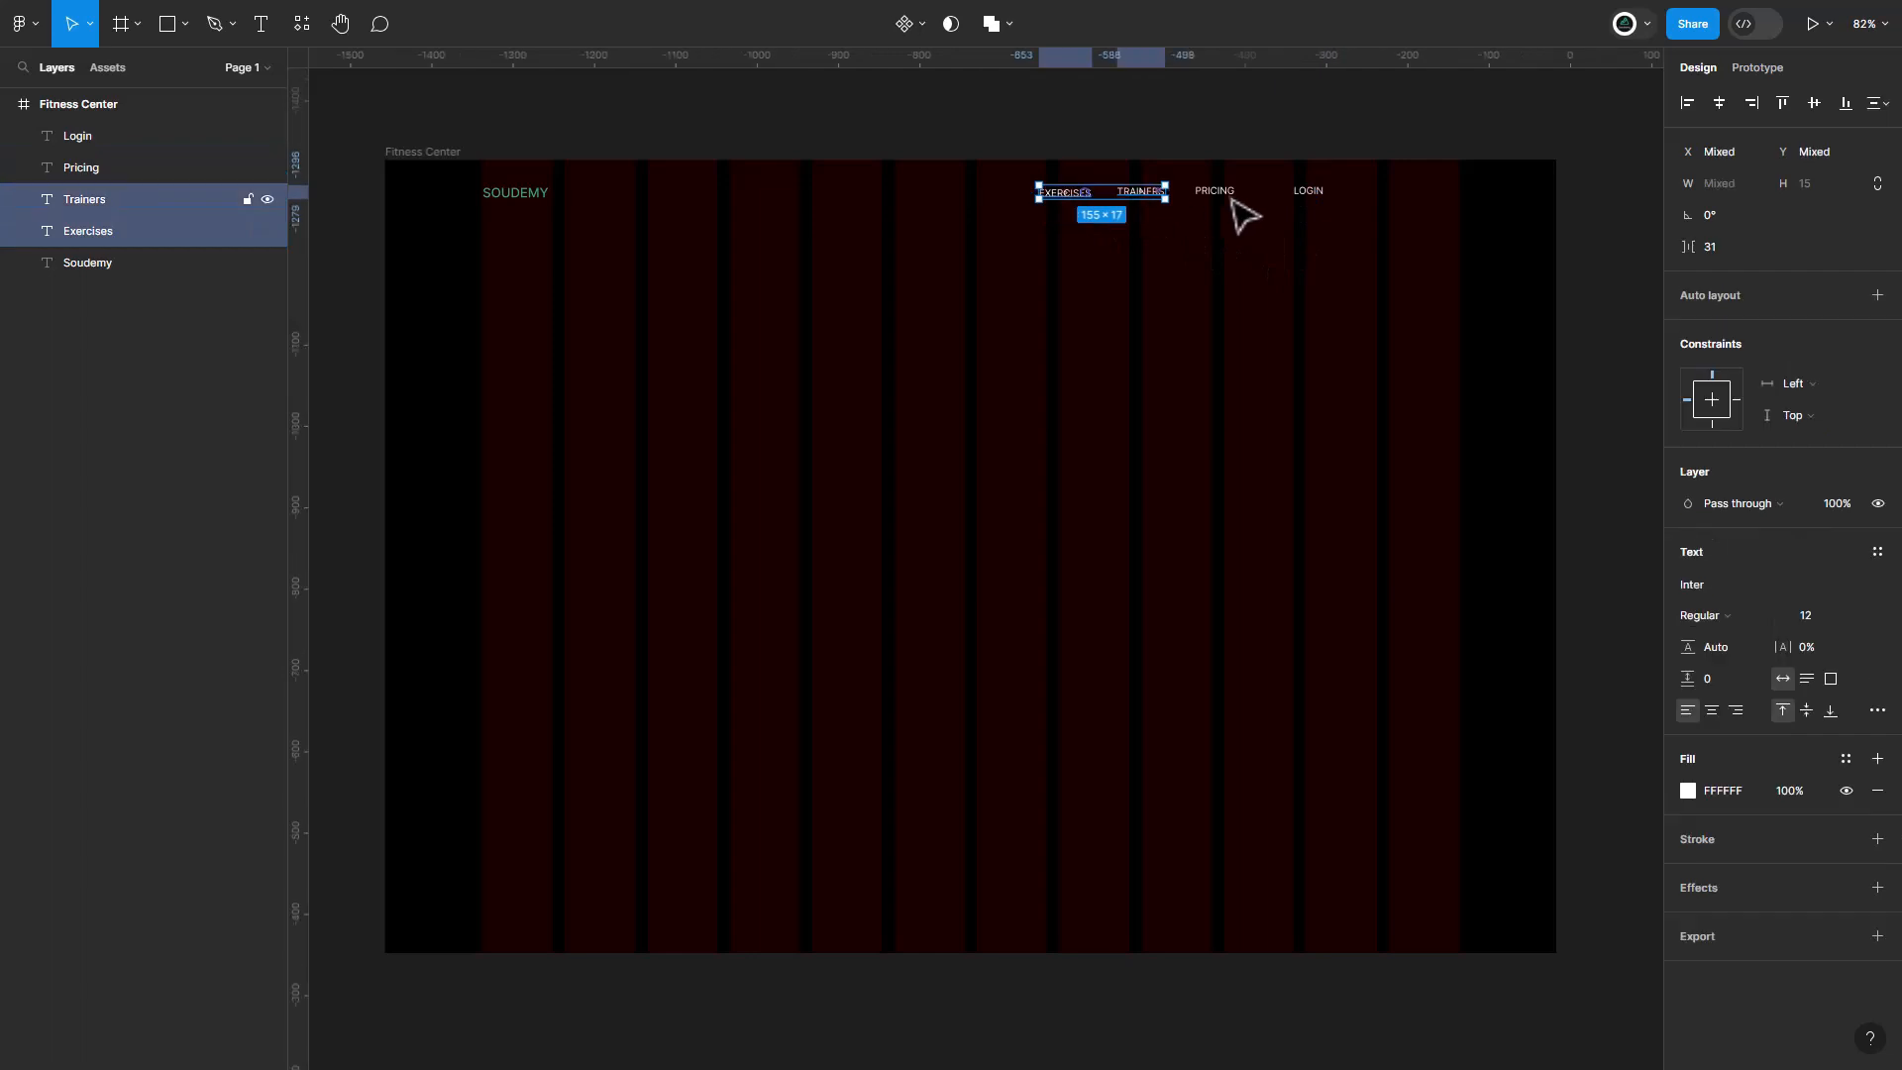
shift+click(1215, 190)
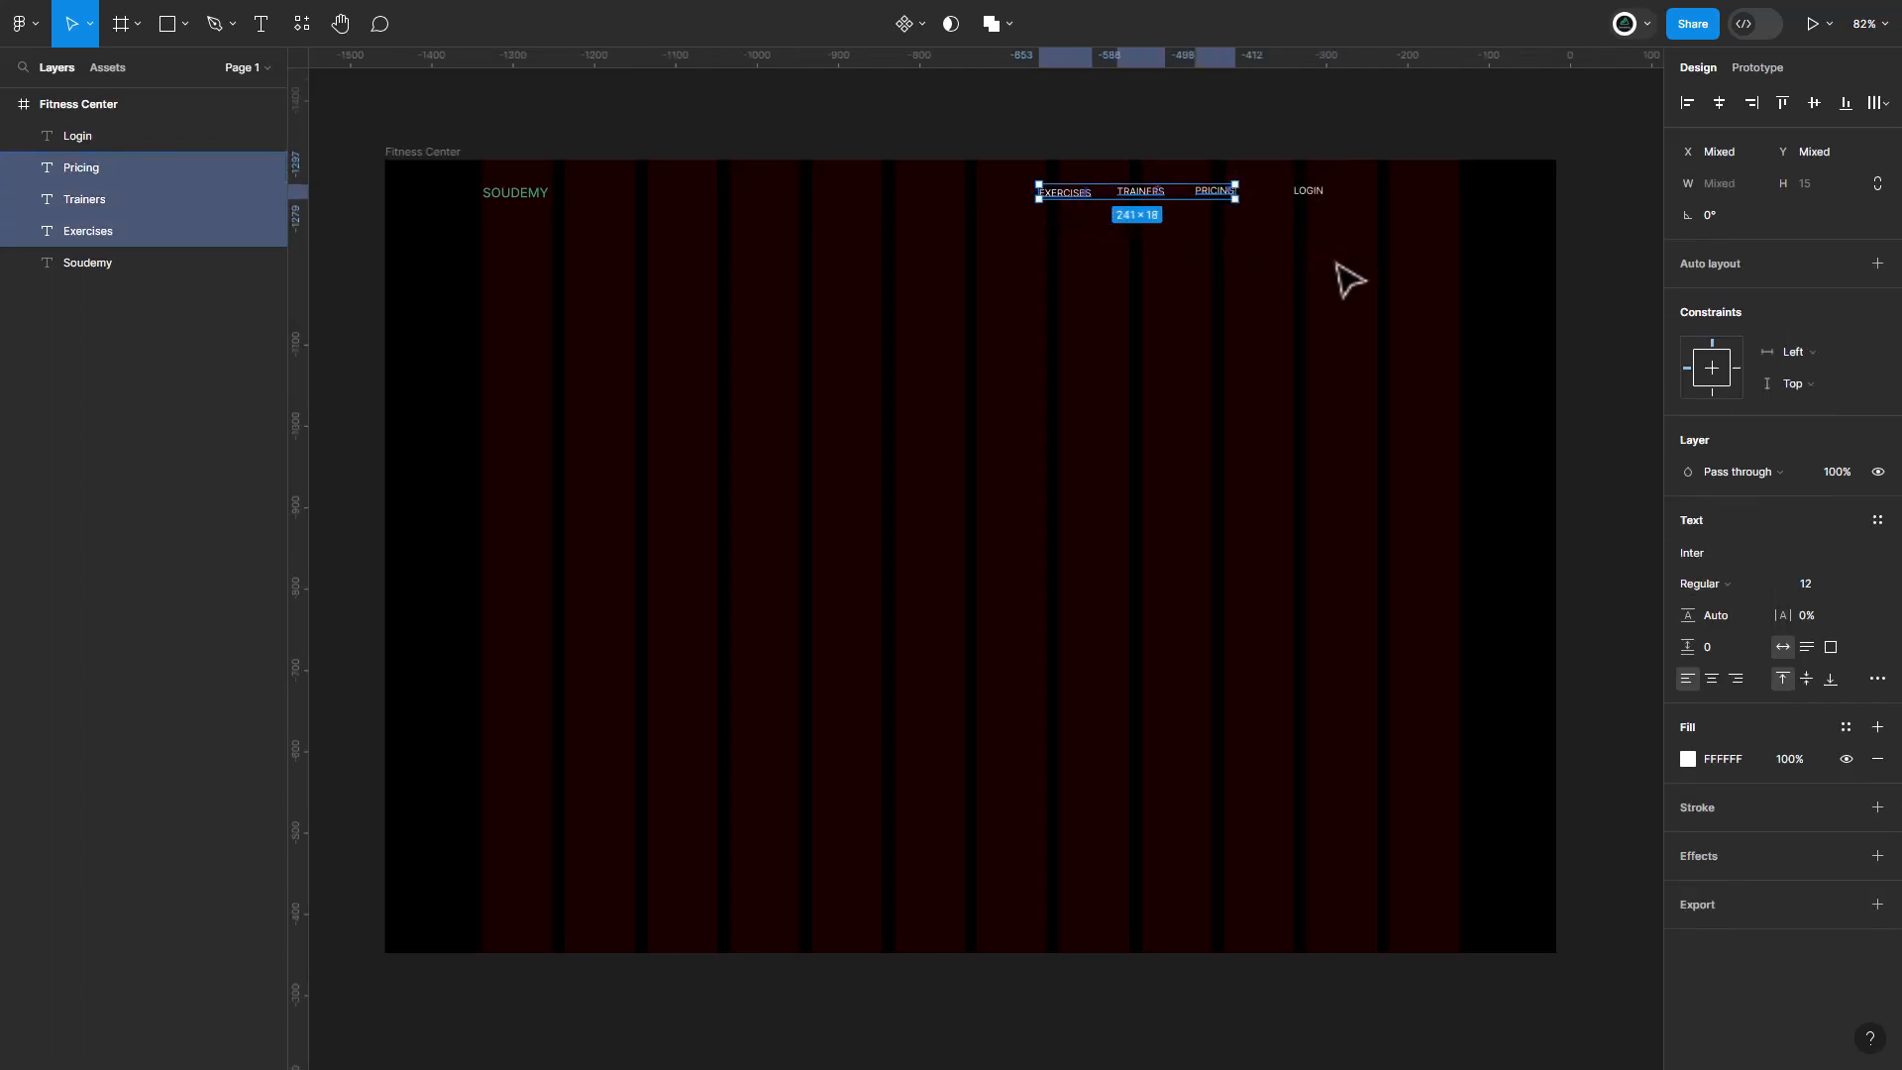
shift+click(1309, 191)
key(shift+a)
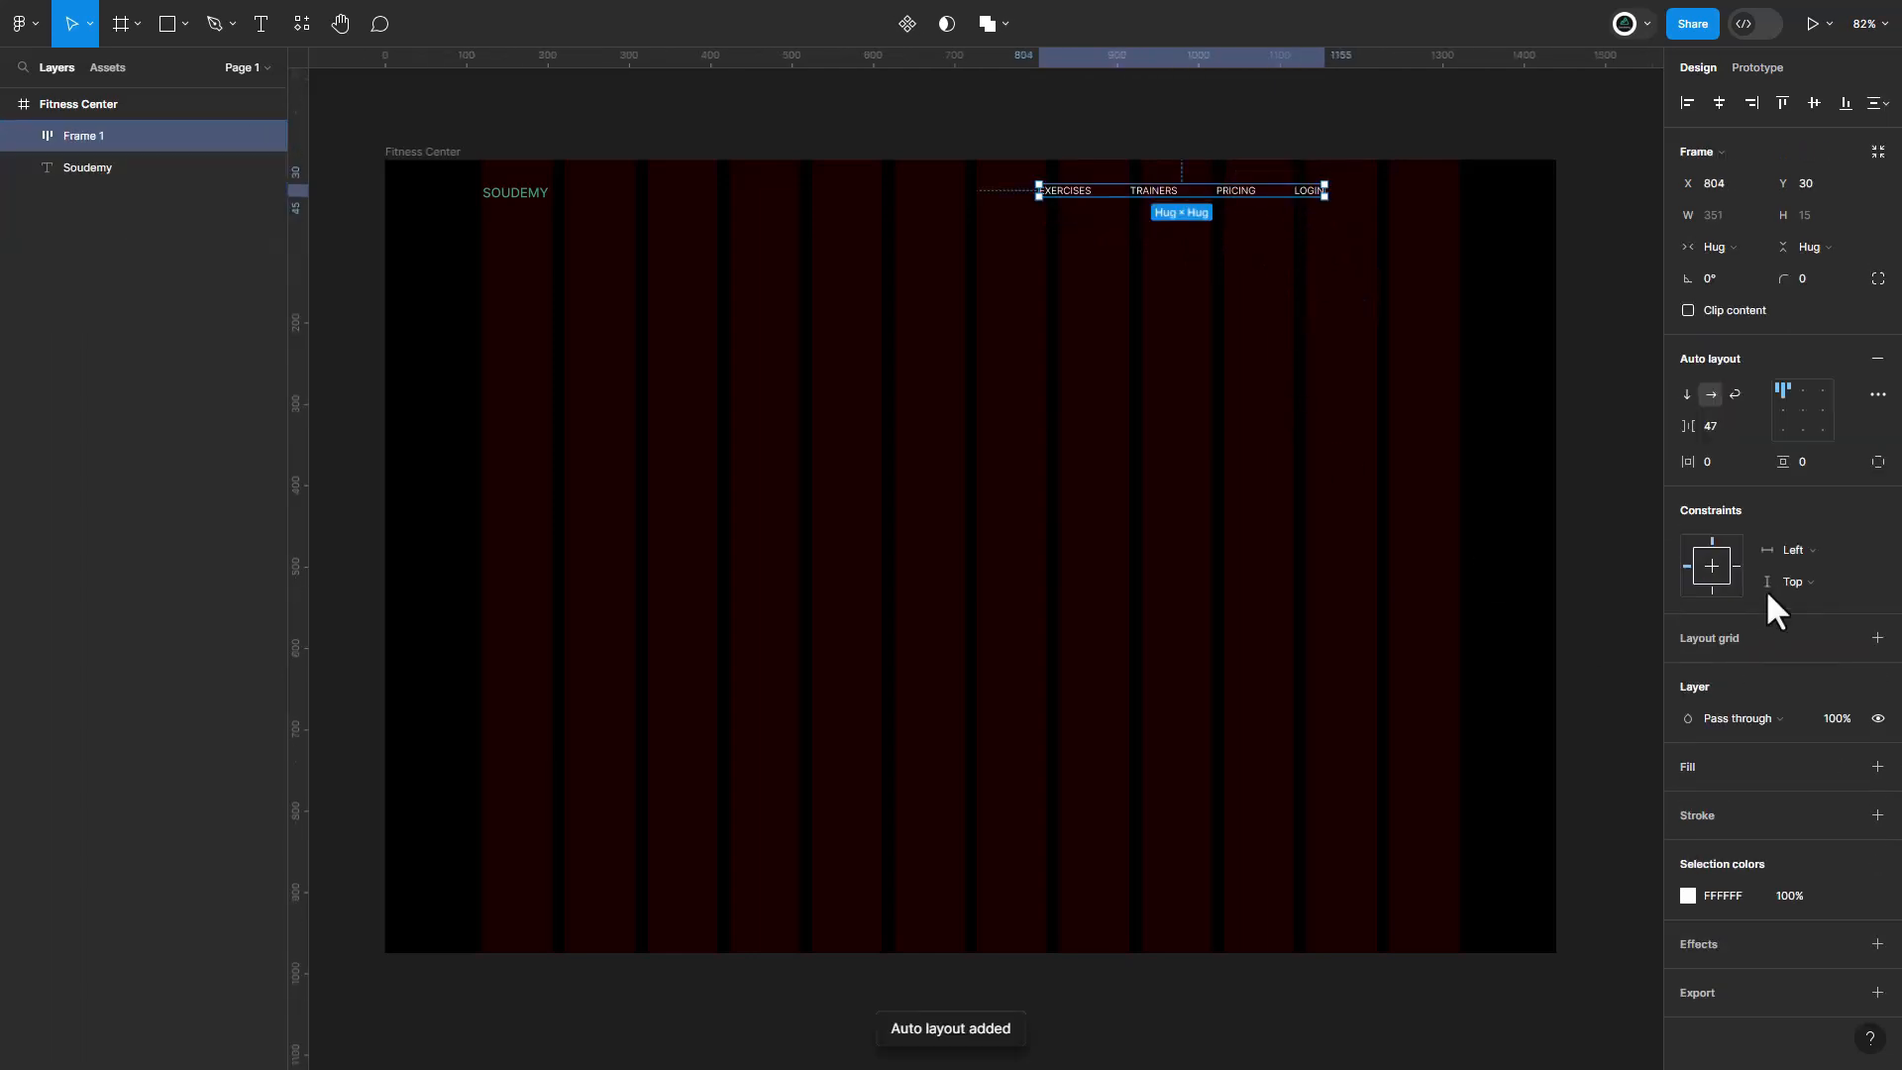
Set the spacing between the navigation labels in the auto layout to 25 and change it to 40.
text(25)
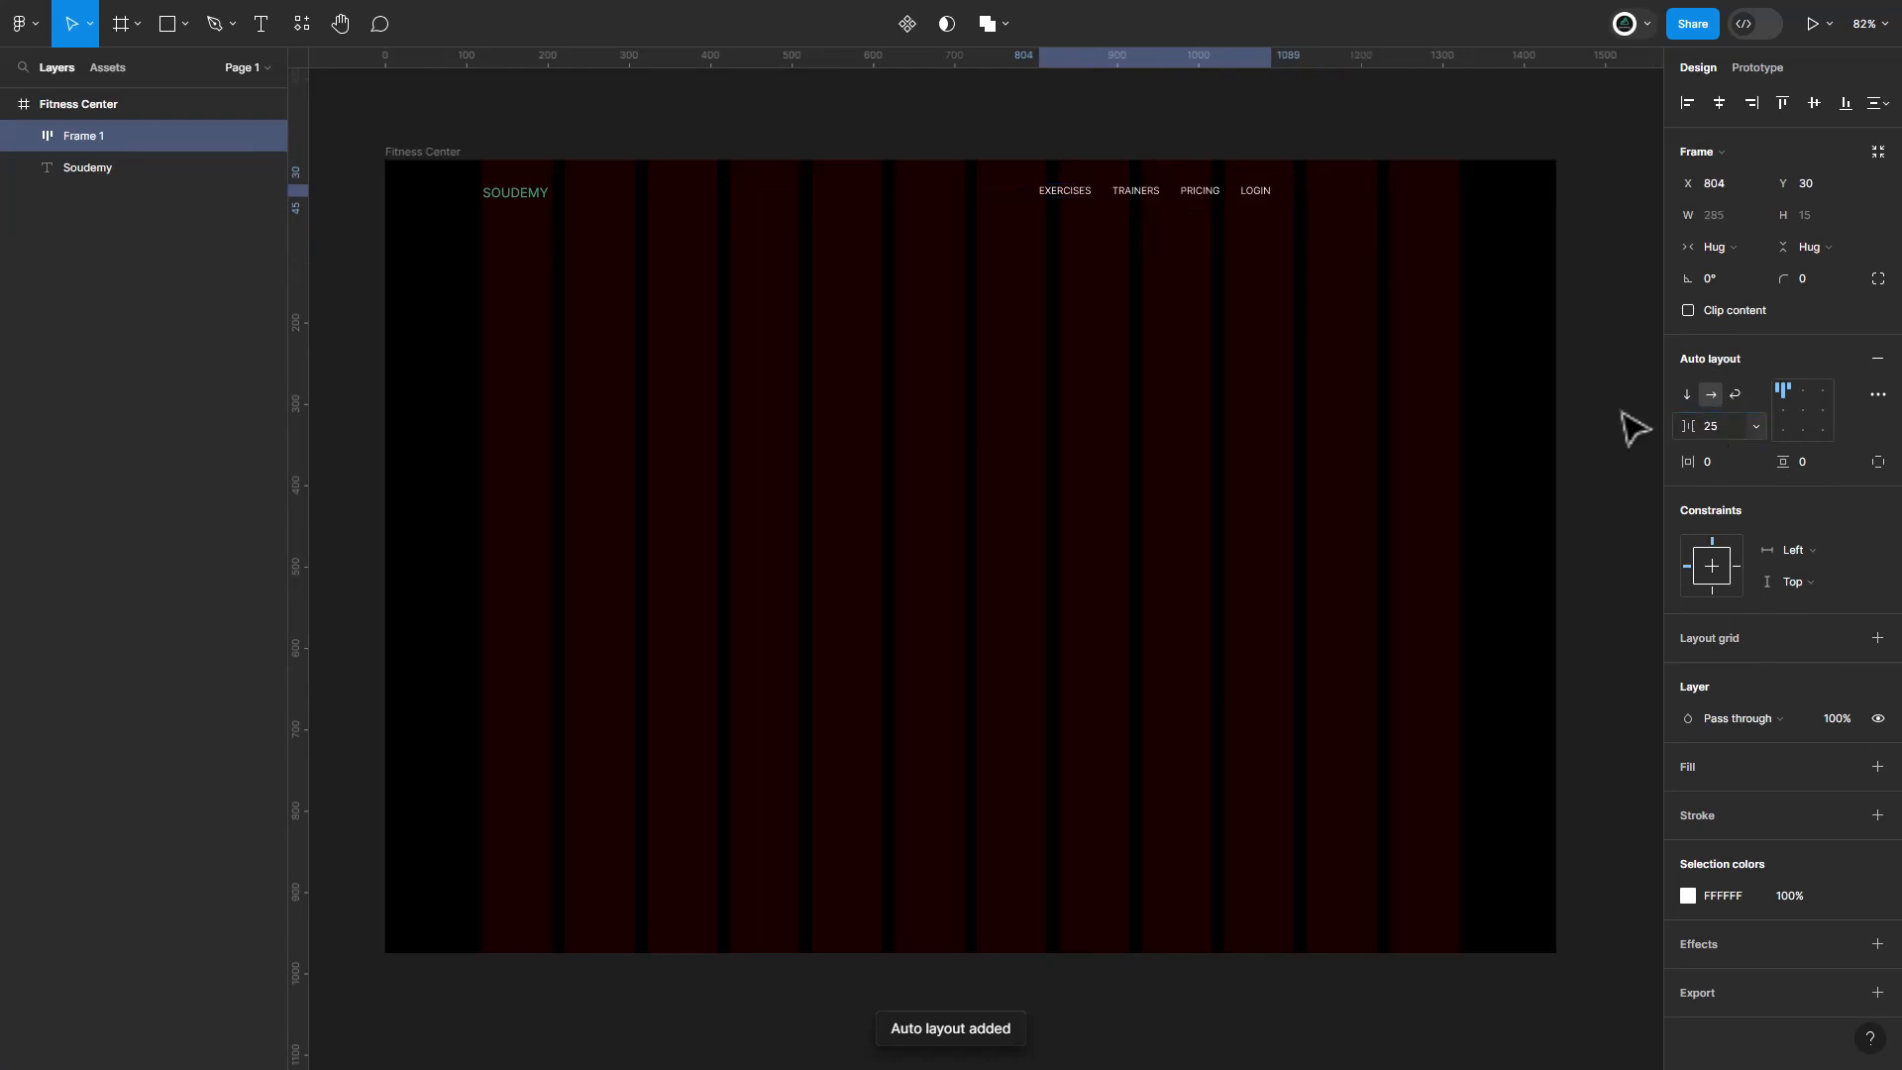
key(Return)
key(Return)
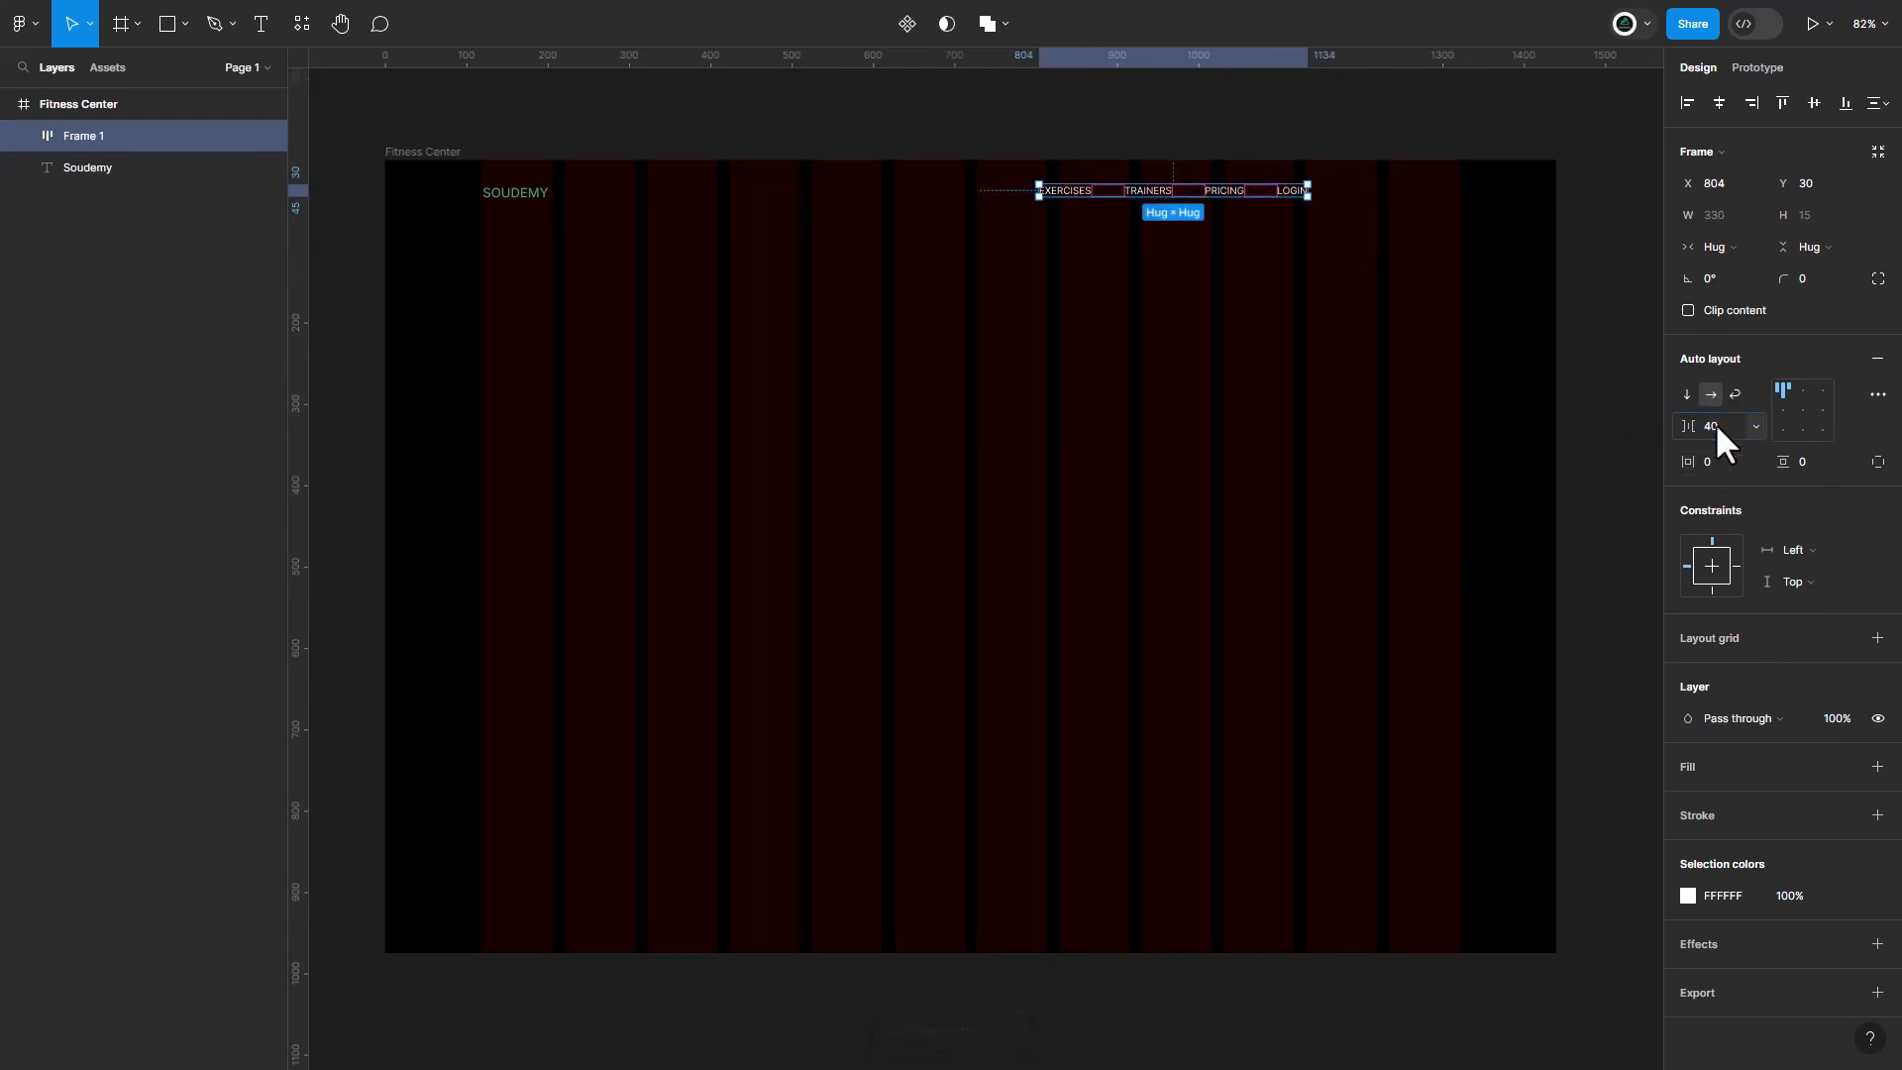
Move the navigation label frame to X 990, Y 35, flush with the grid's right edge.
click(1299, 306)
drag(1208, 194, 1365, 204)
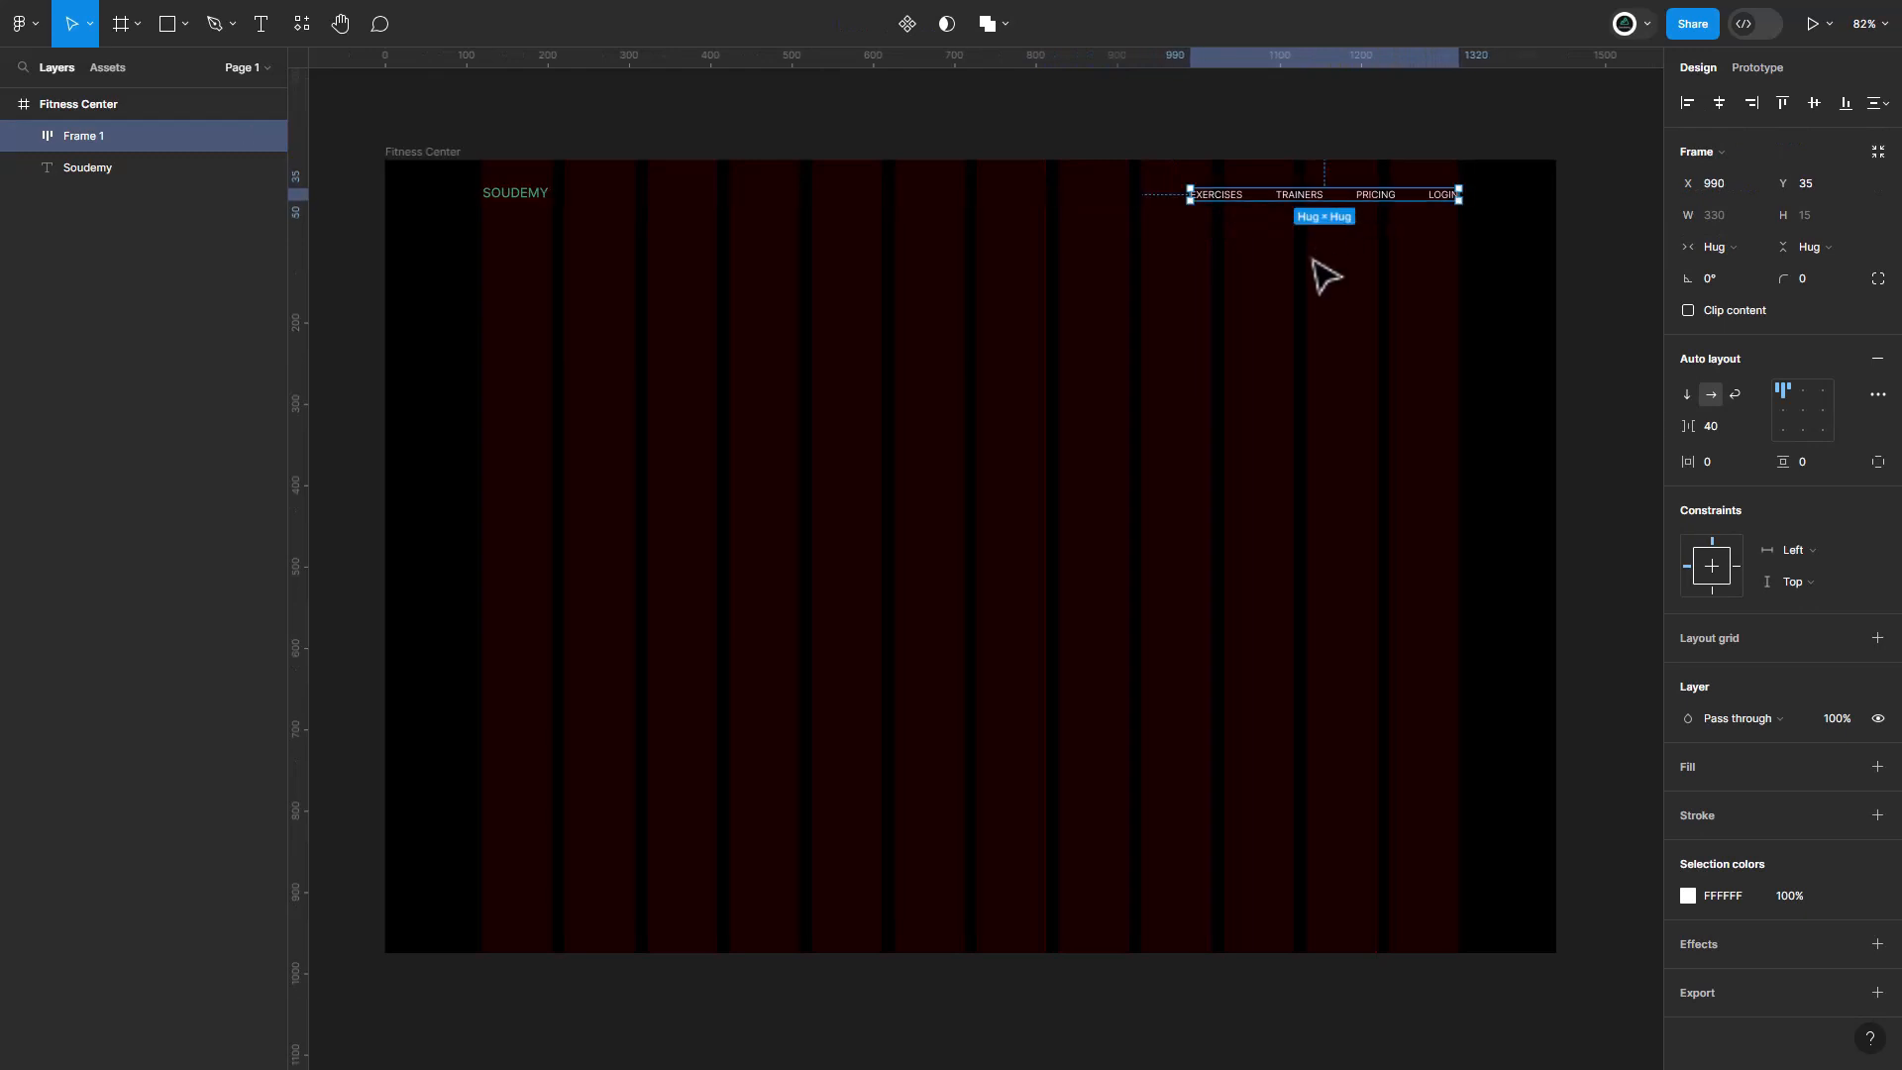
click(1250, 401)
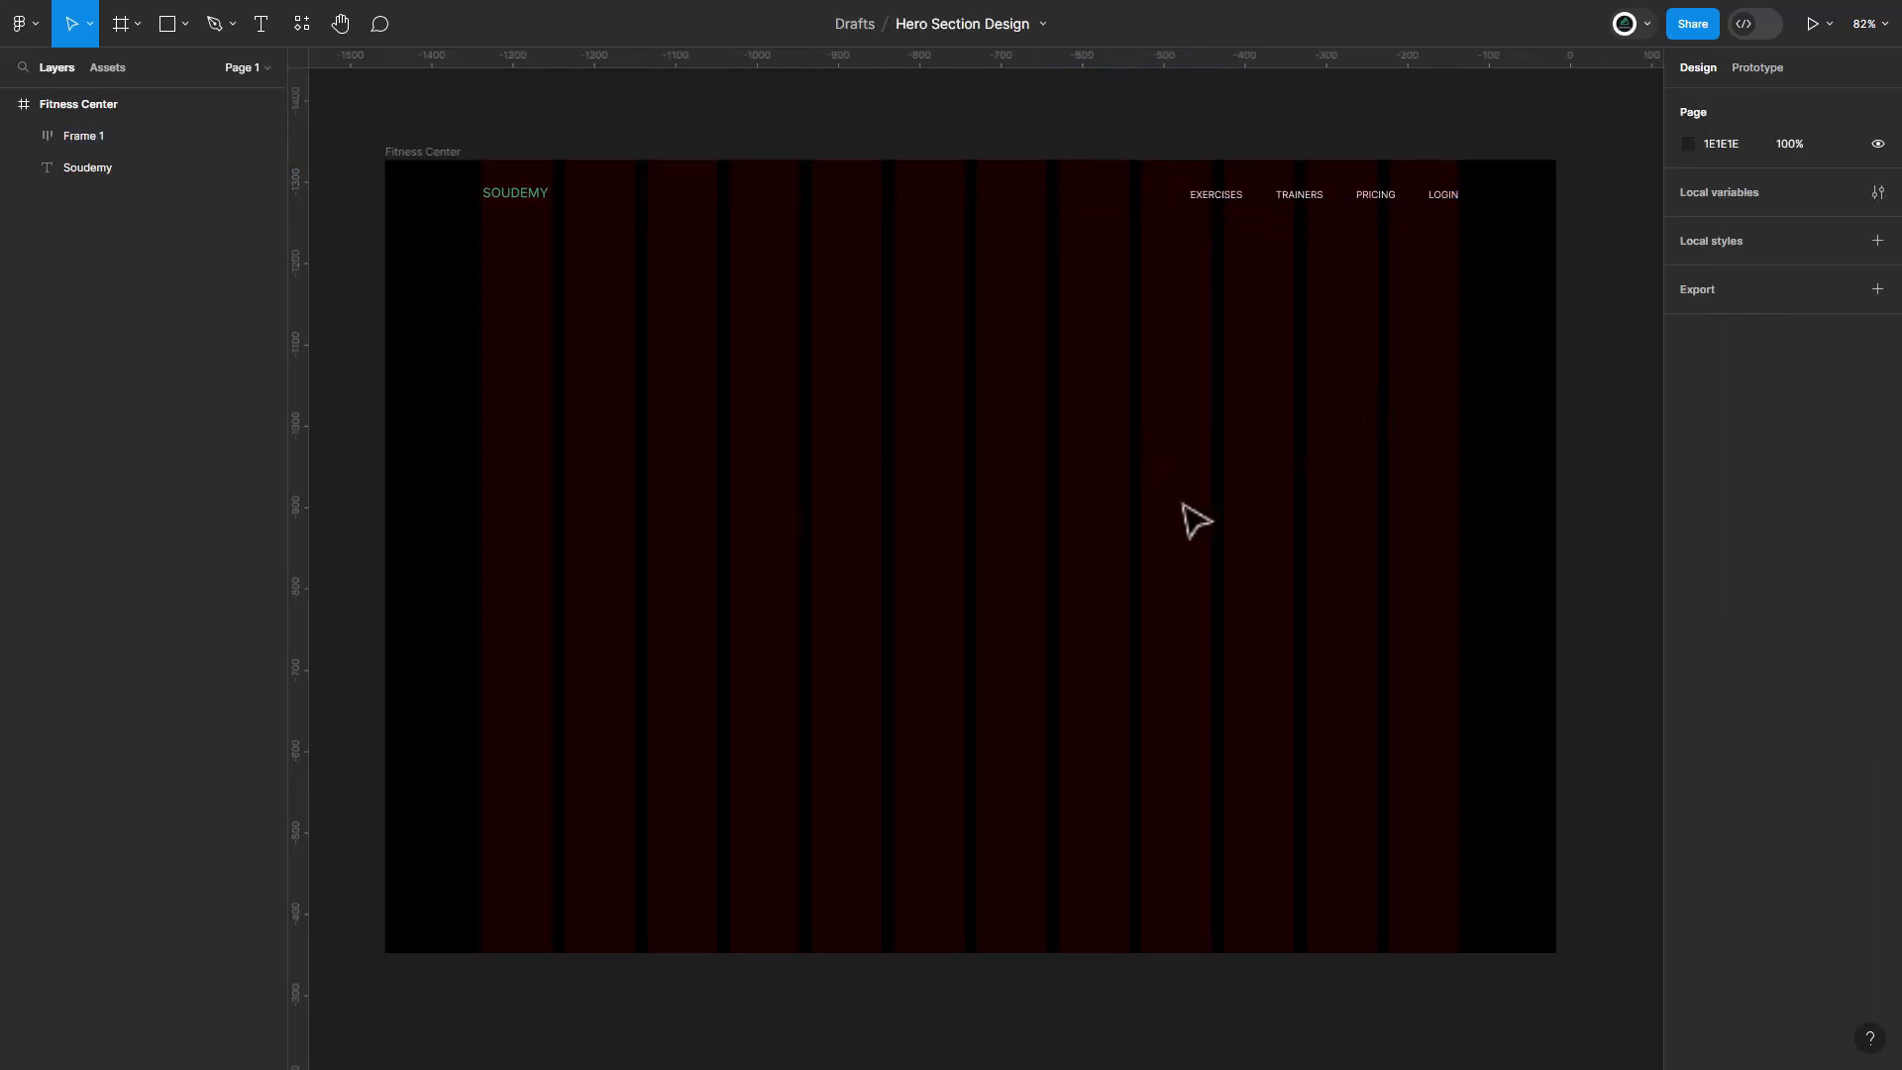
click(1218, 500)
key(Escape)
key(ctrl+v)
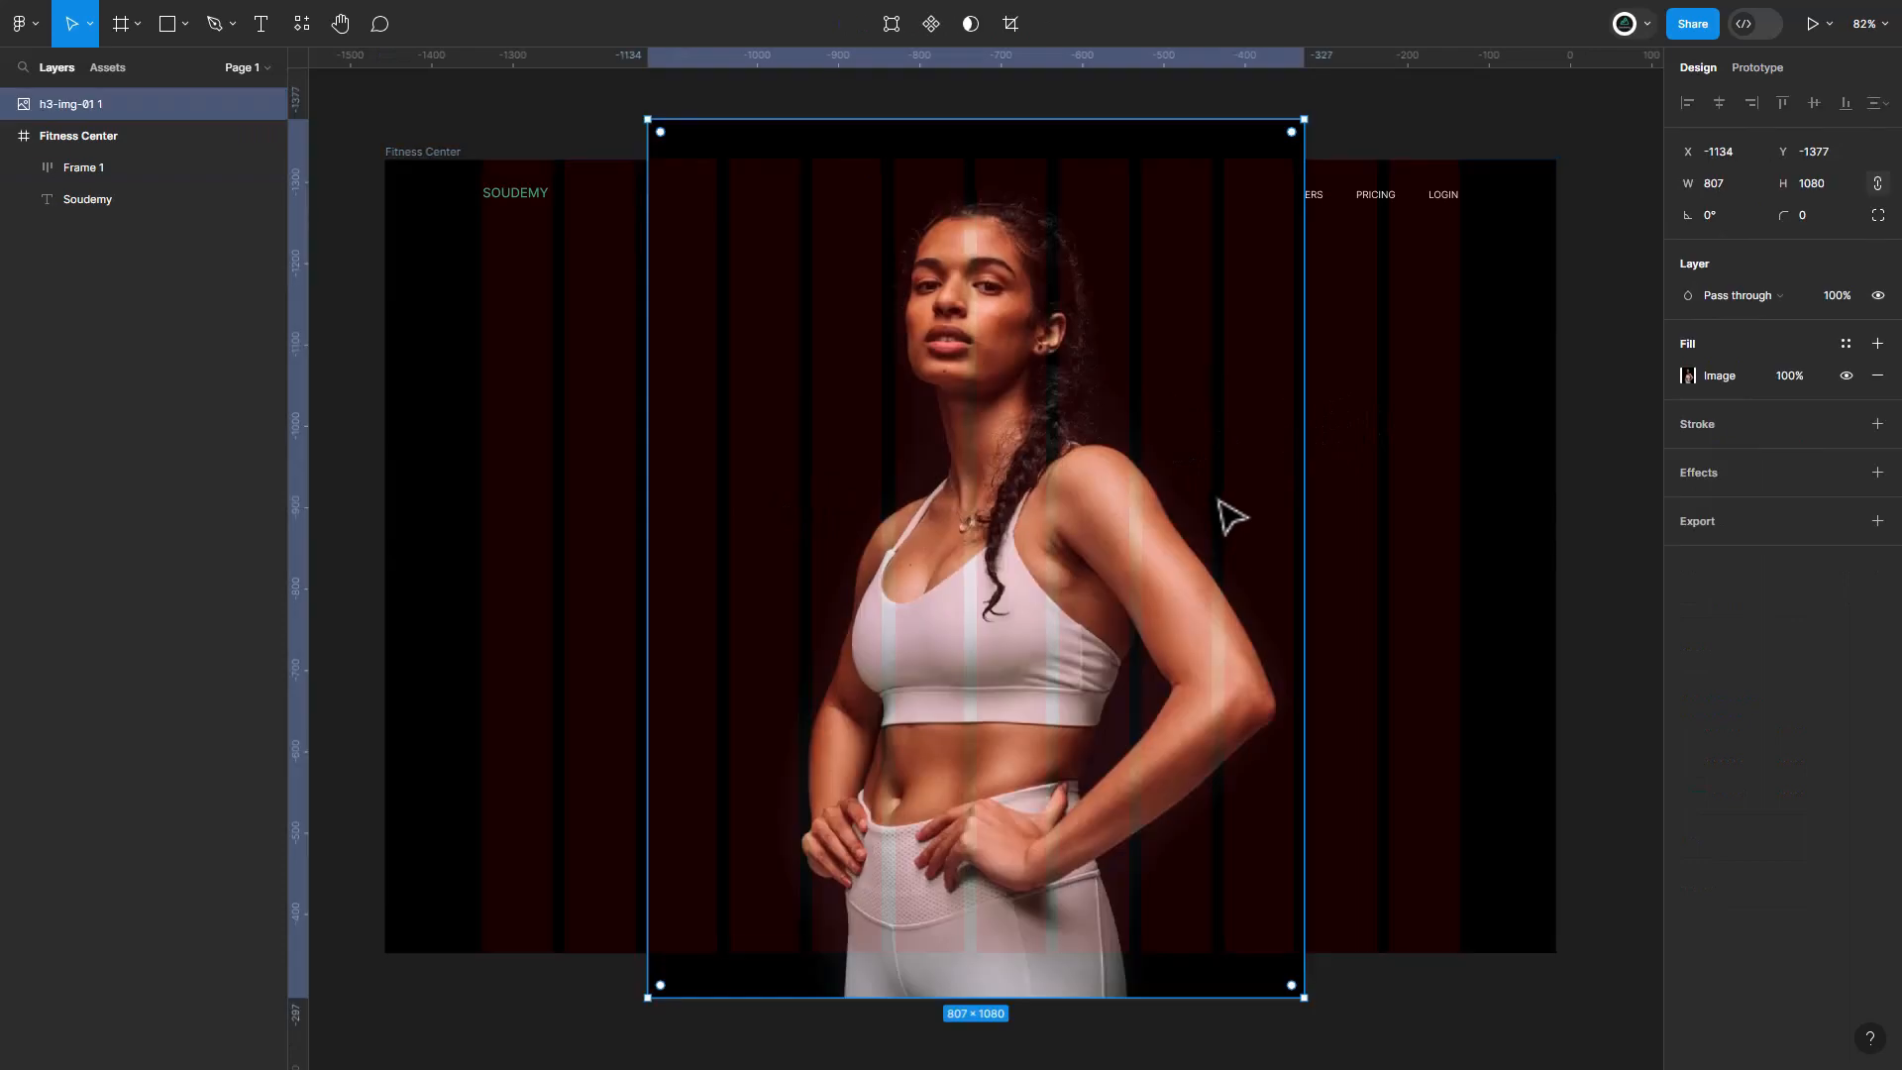
key(ctrl+z)
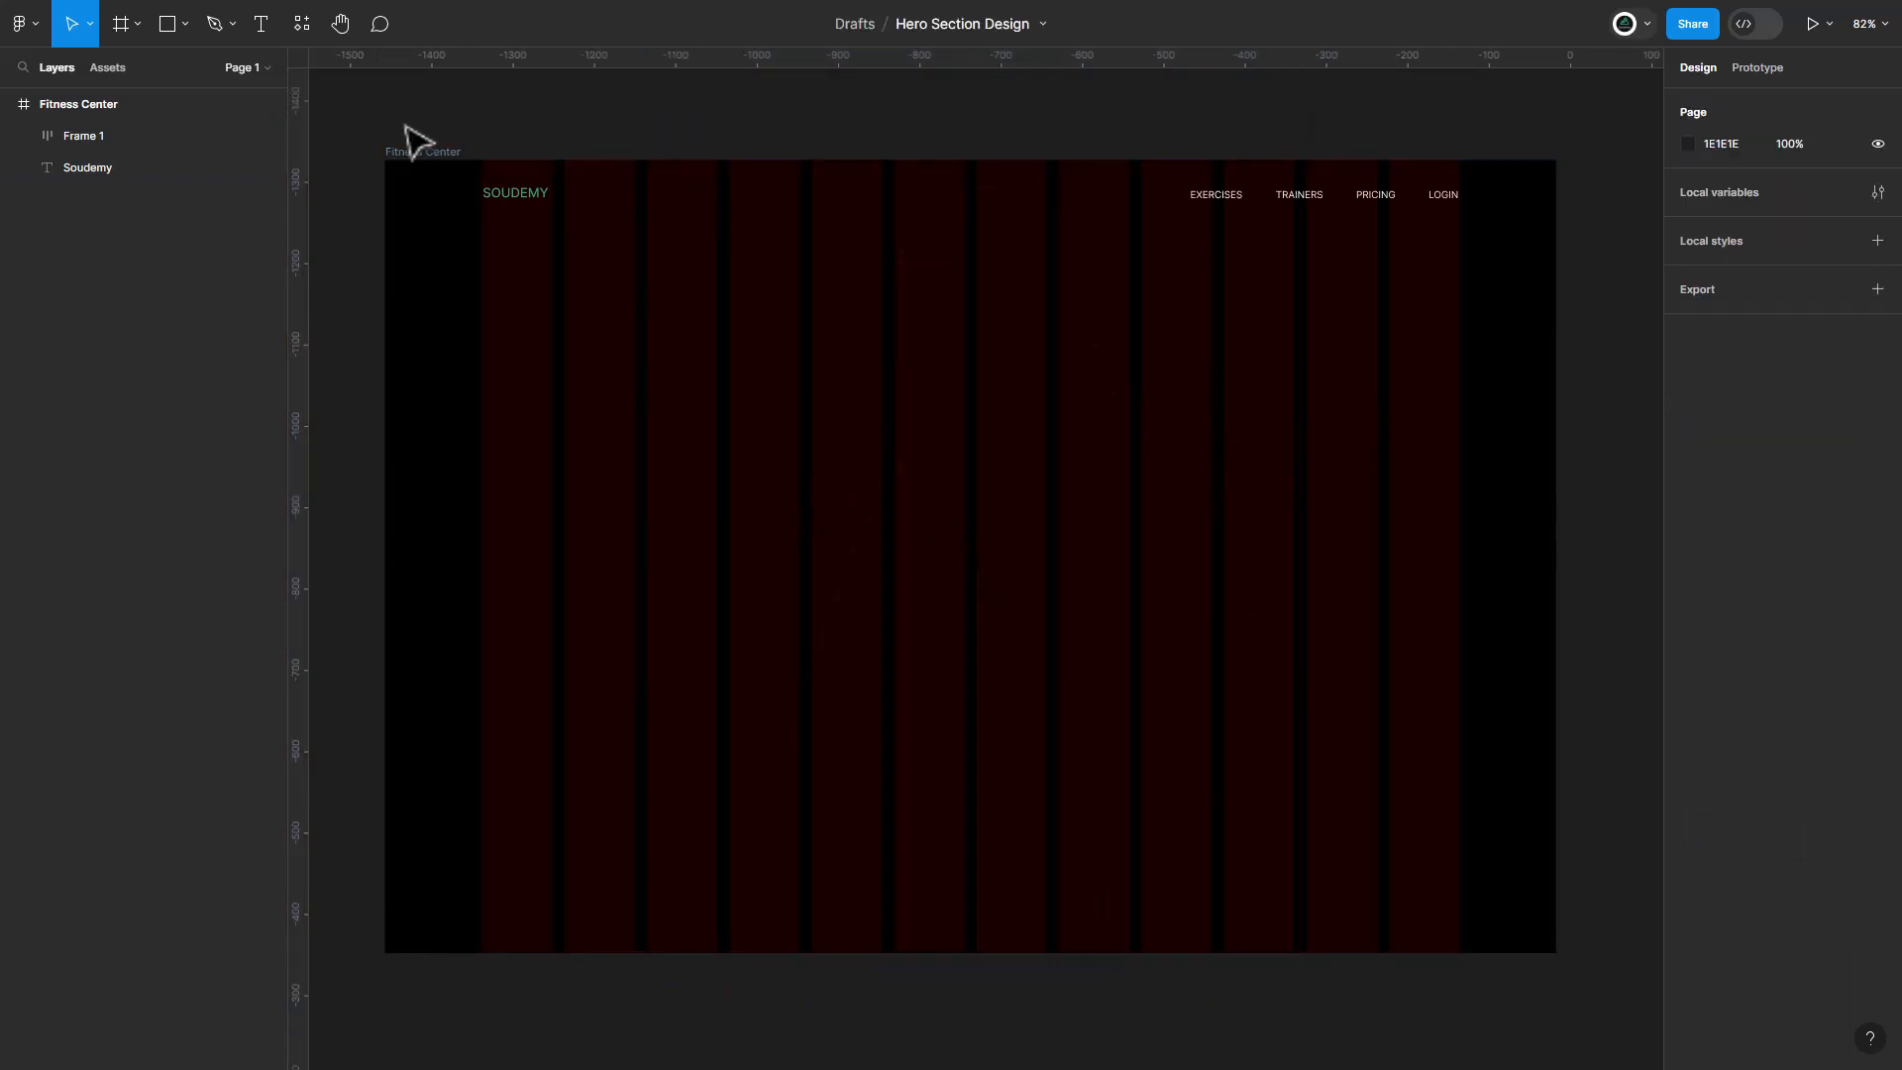
Paste the copied athlete image into the Fitness Center frame, shift it right and place its layer below the header layers.
click(421, 152)
key(ctrl+v)
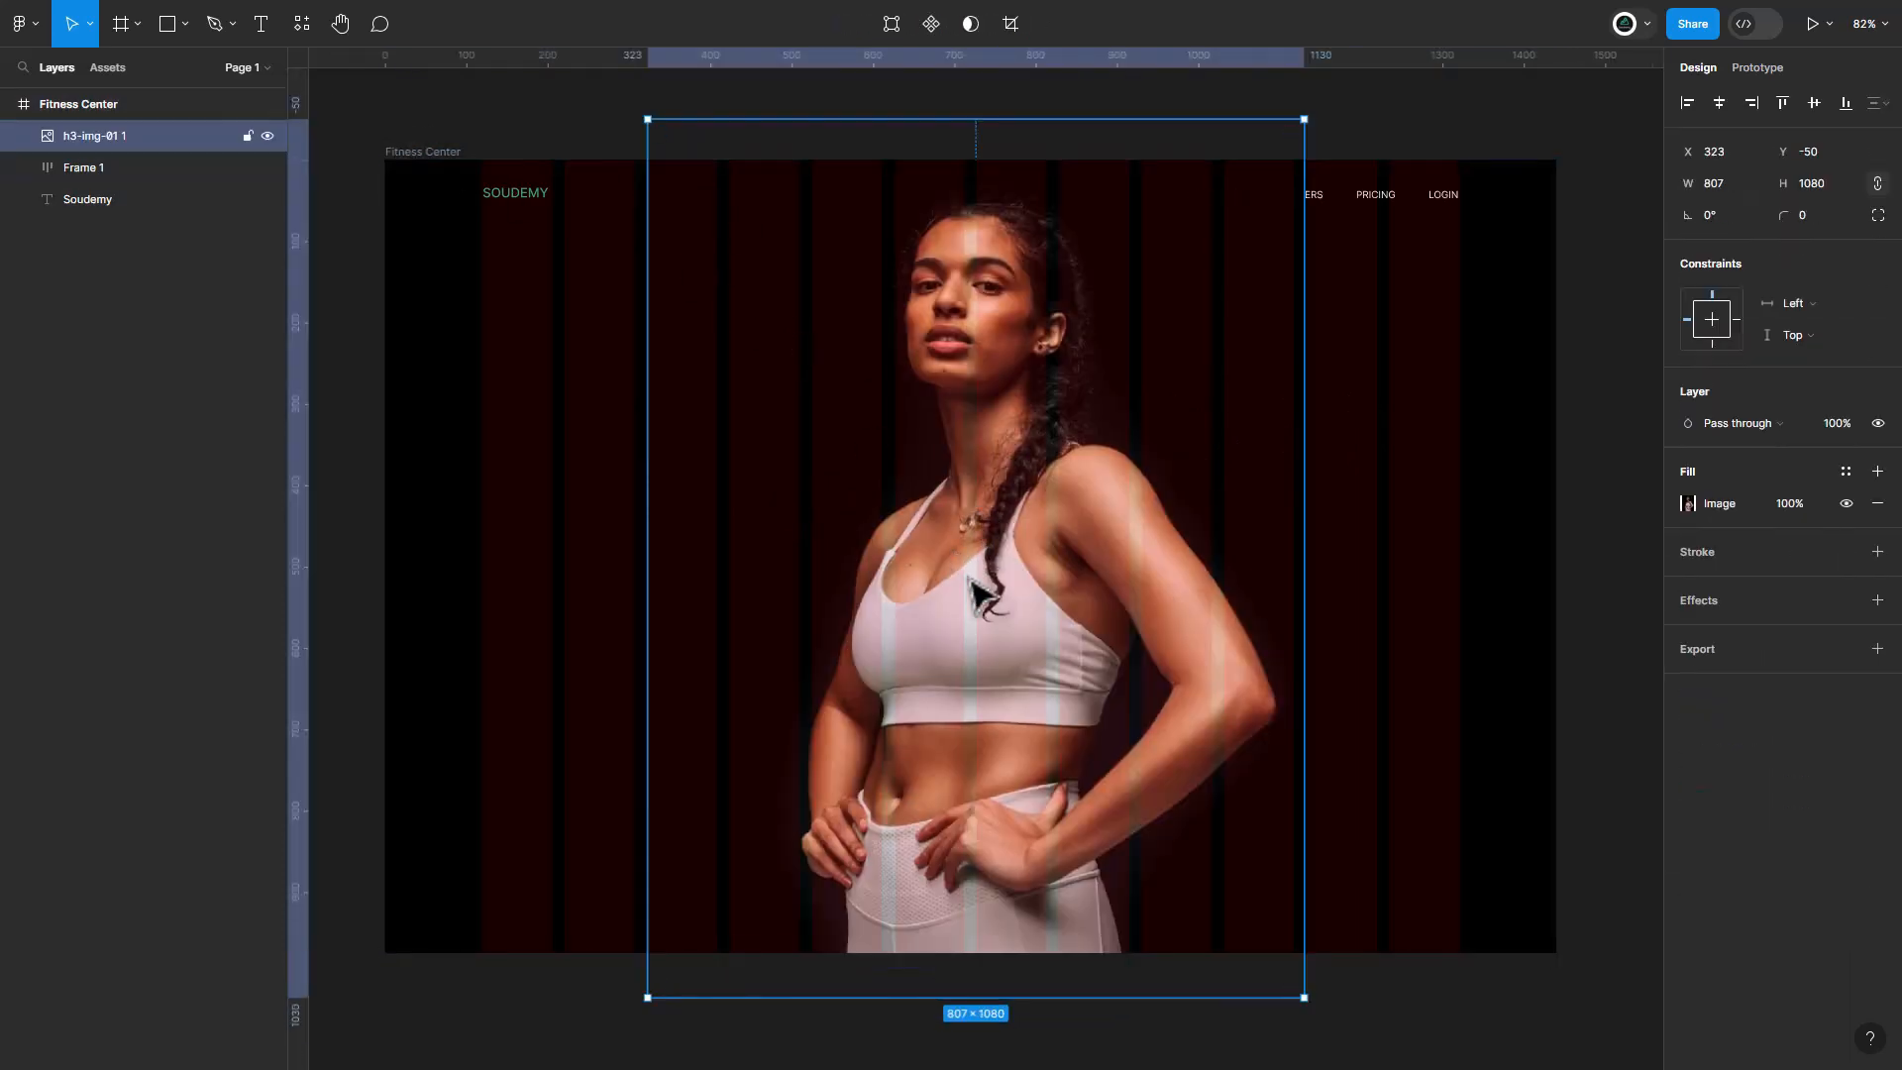
drag(985, 594, 1099, 577)
drag(131, 138, 116, 211)
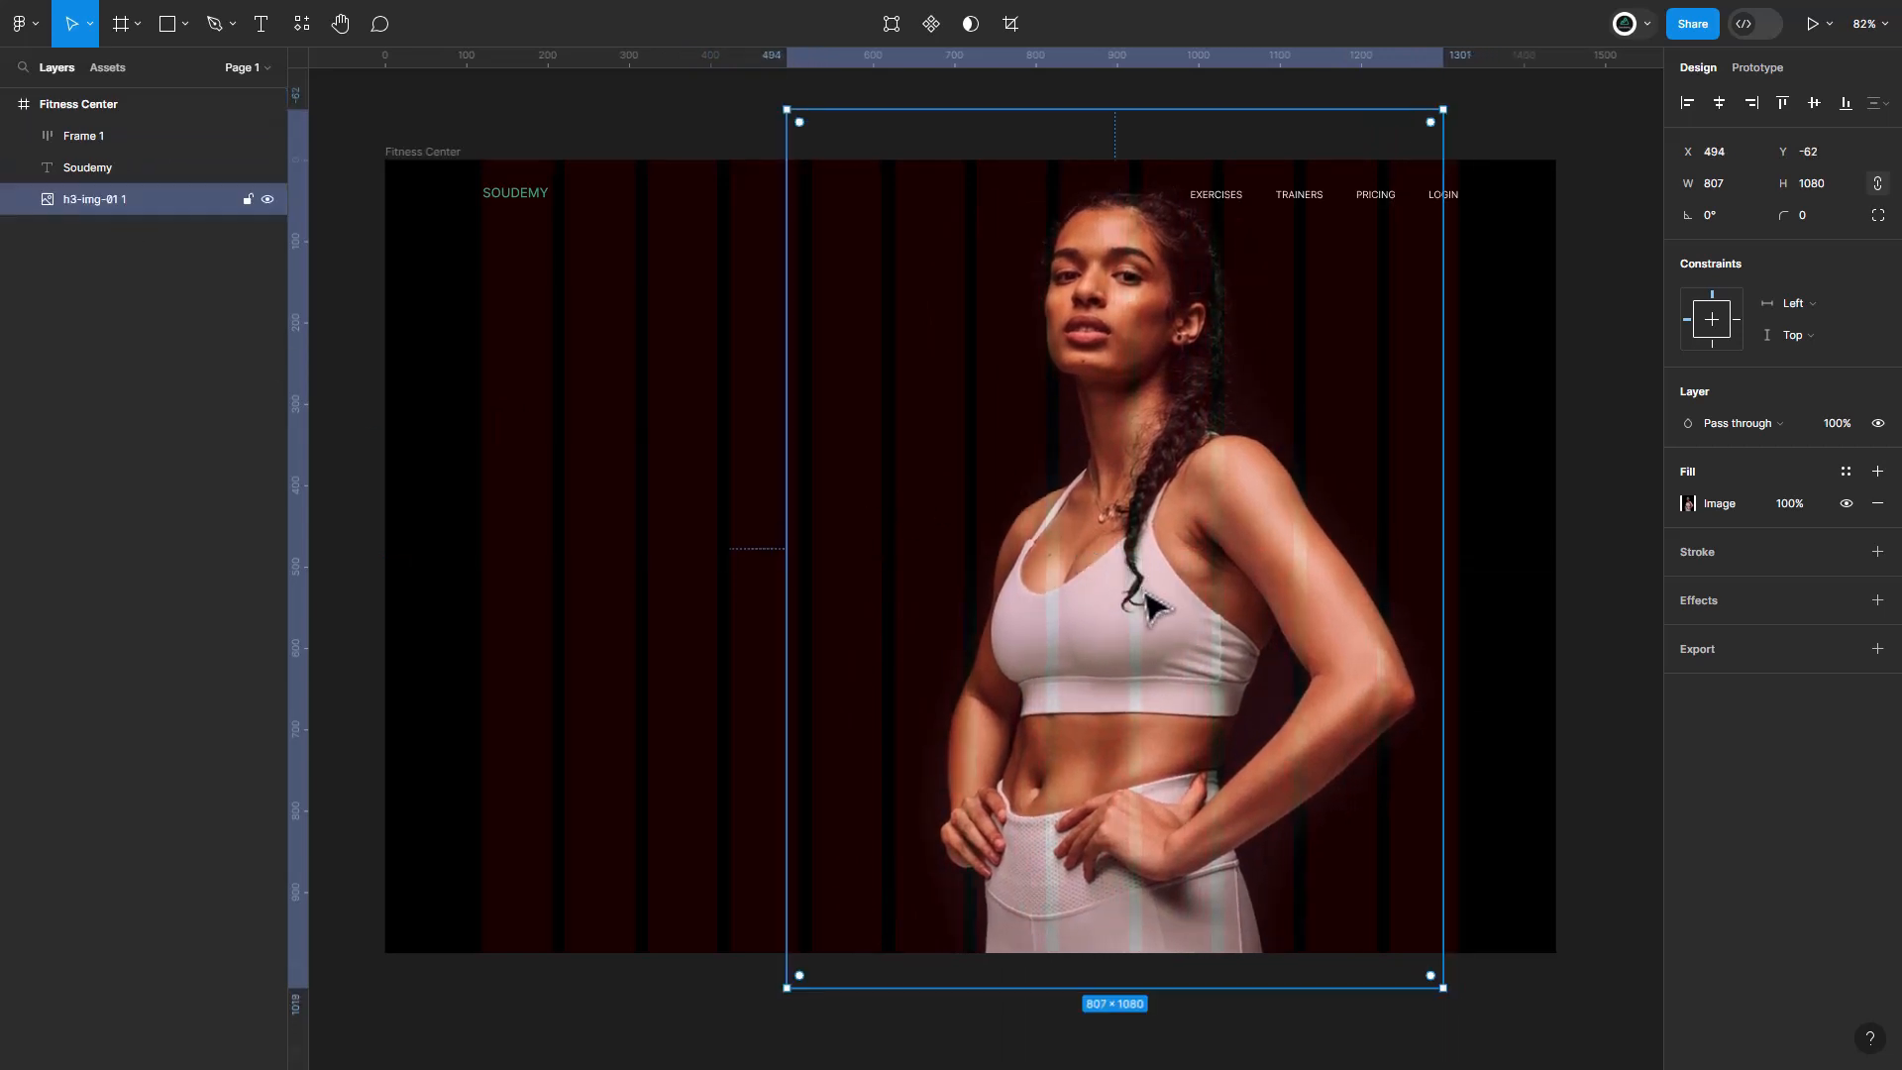
Reposition the athlete image to X 509, Y 24 so its lower part extends past the frame.
mouse_move(1150, 592)
mouse_down()
mouse_move(1160, 606)
mouse_move(1154, 592)
mouse_up()
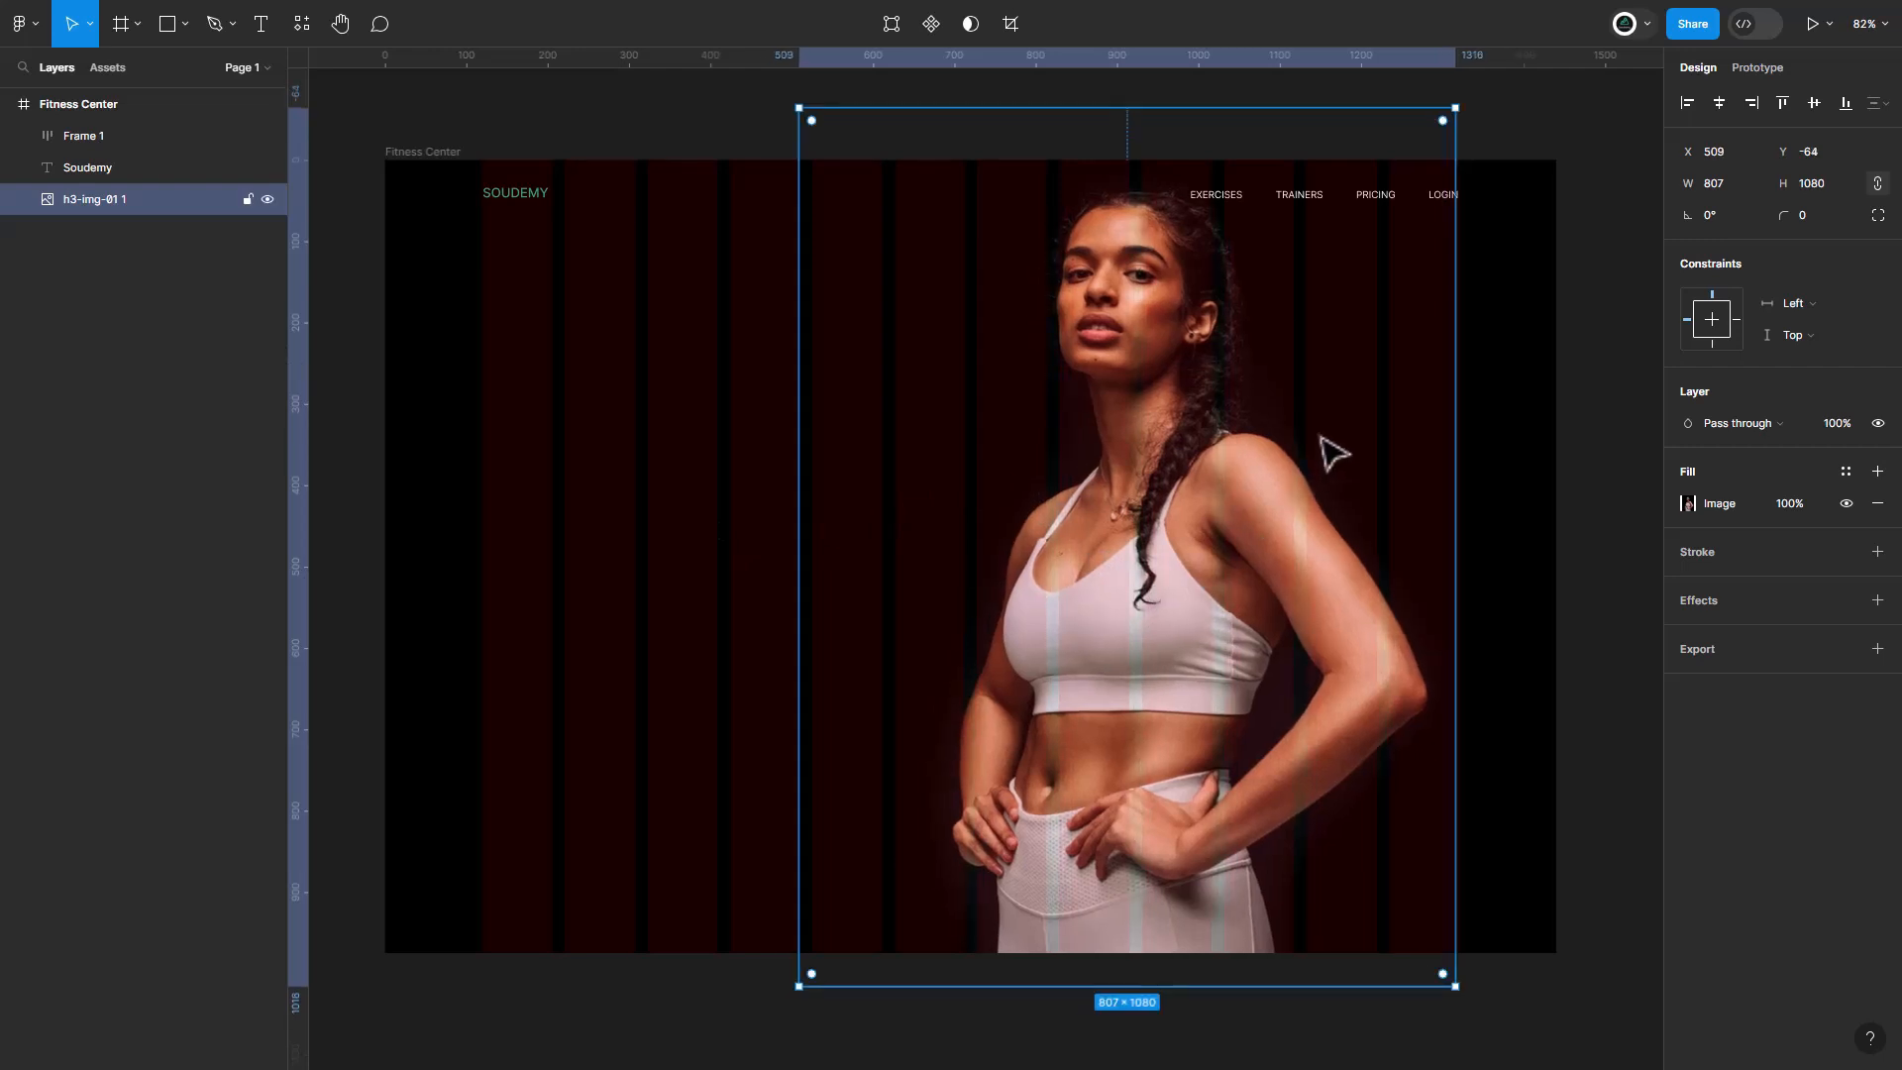
click(1612, 472)
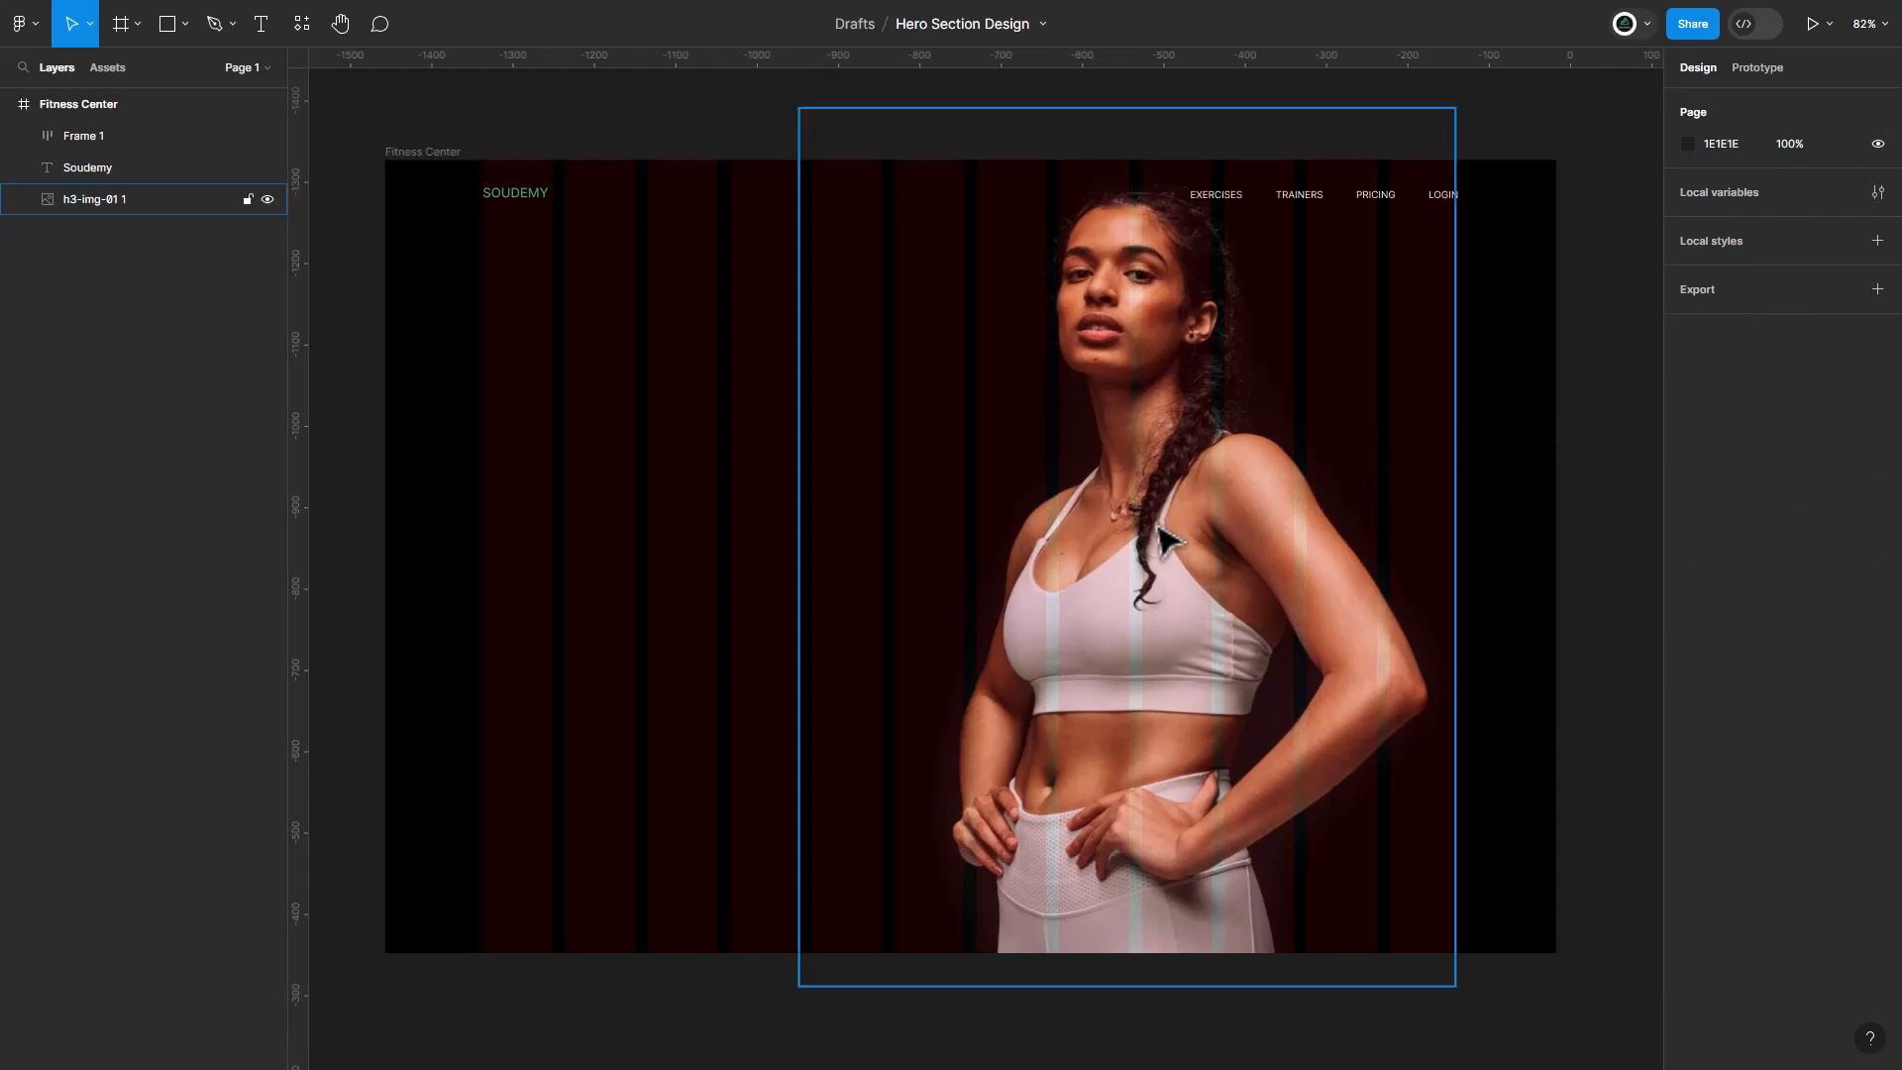
drag(1139, 488, 1149, 559)
click(1535, 471)
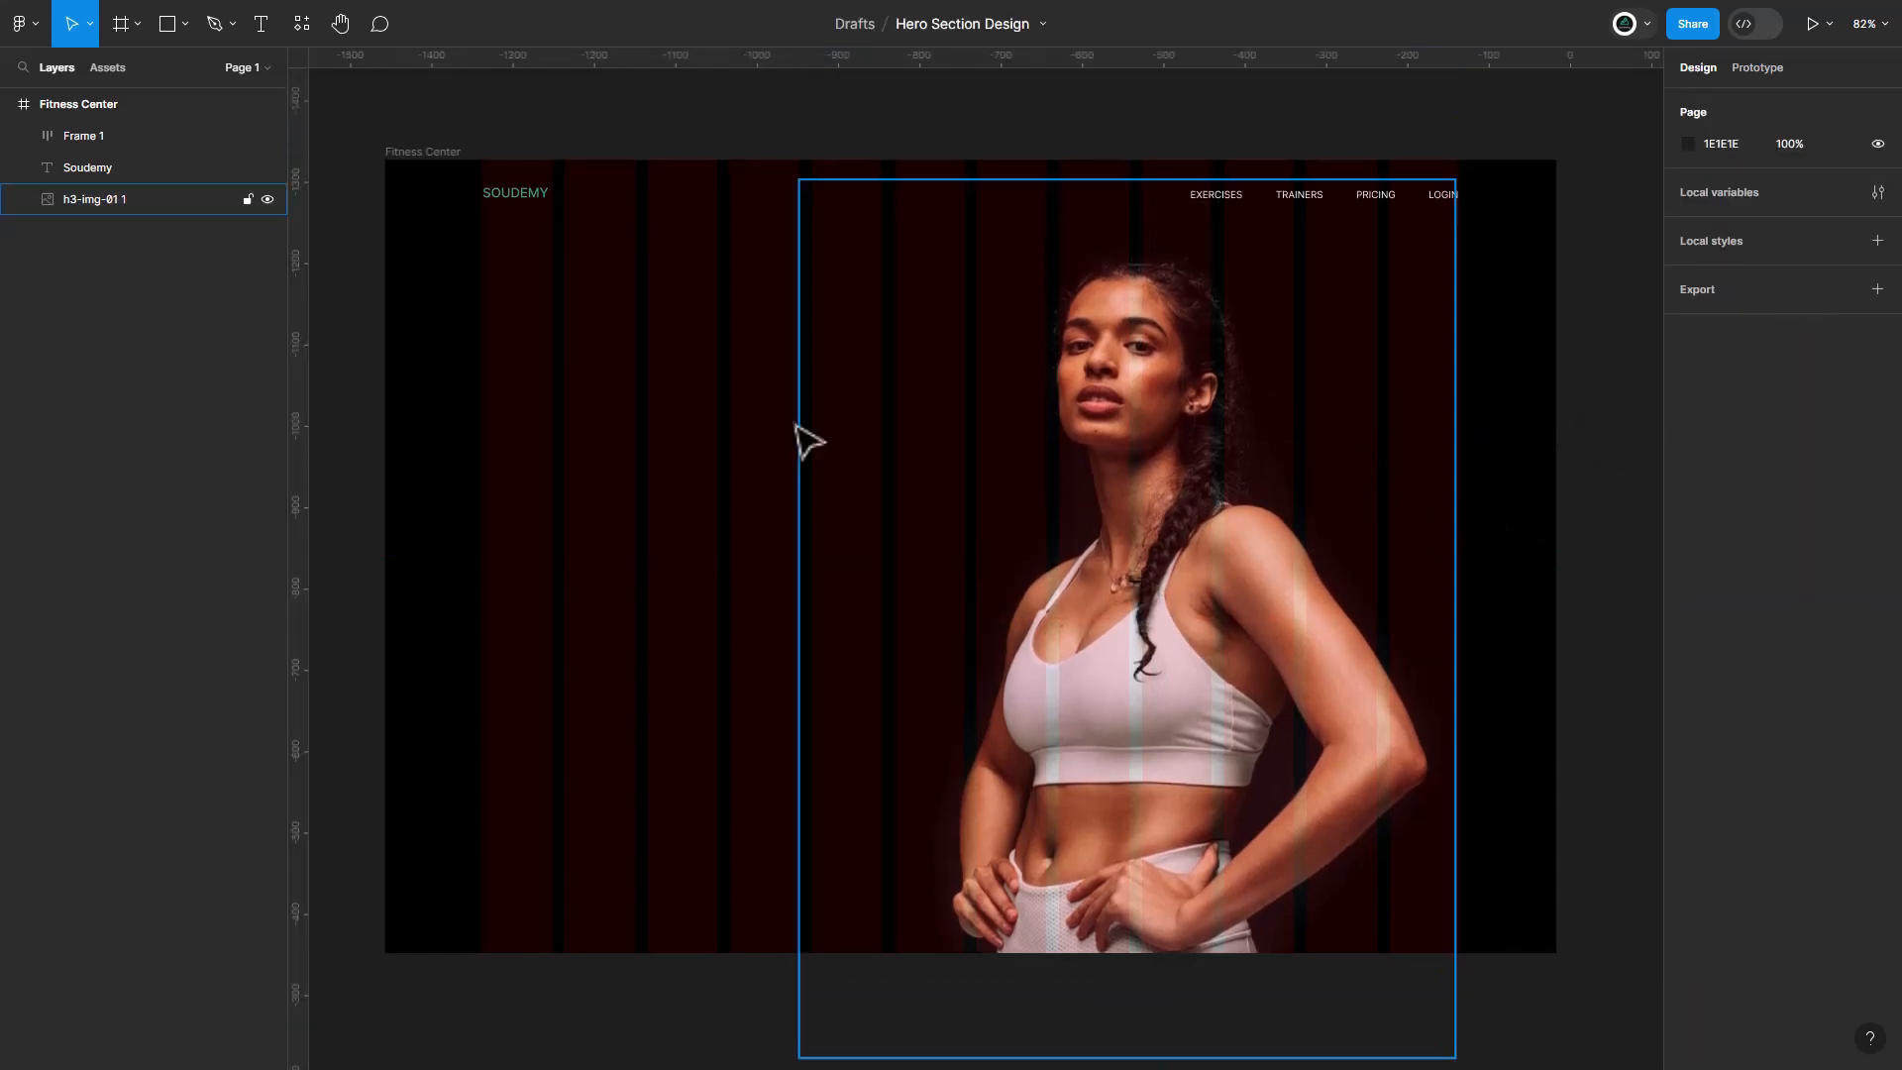
Add the text 165 at X 1195, Y 161, beside the athlete's head, and set its weight to Bold.
click(260, 22)
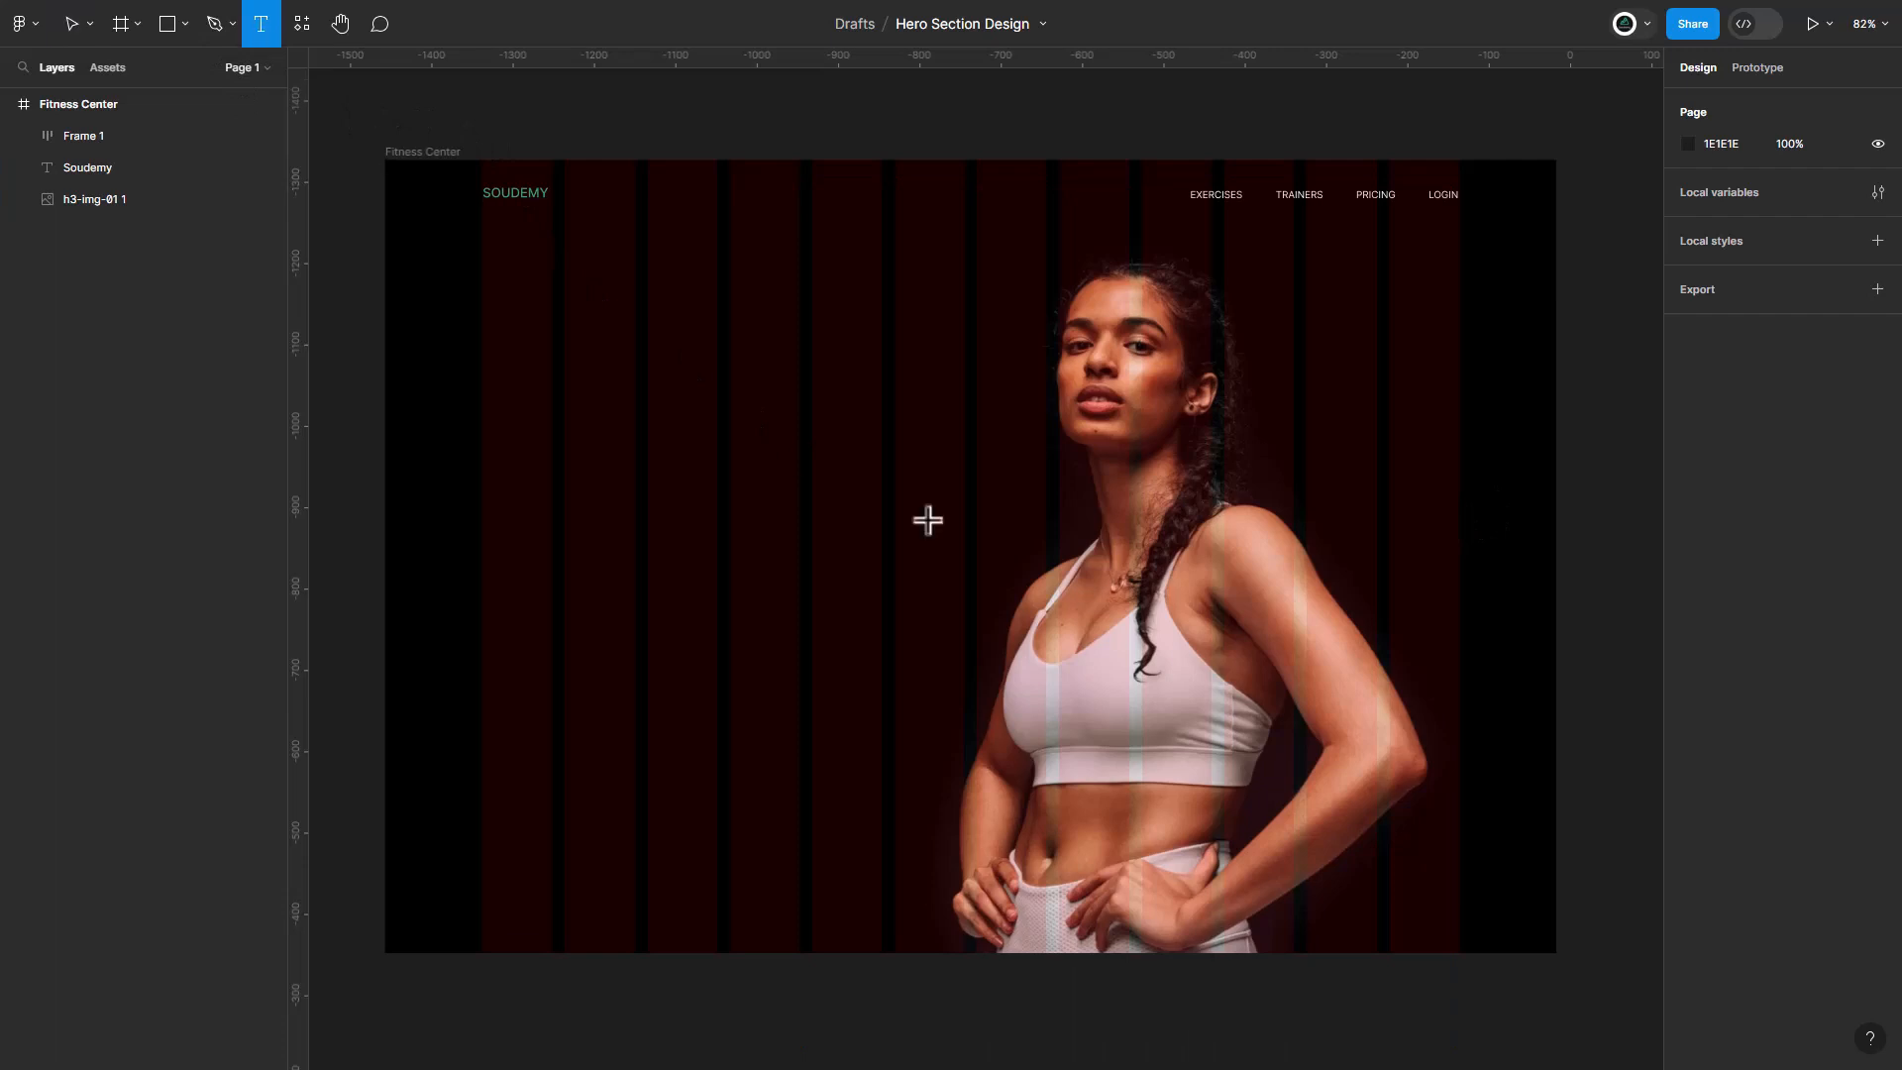
click(1357, 296)
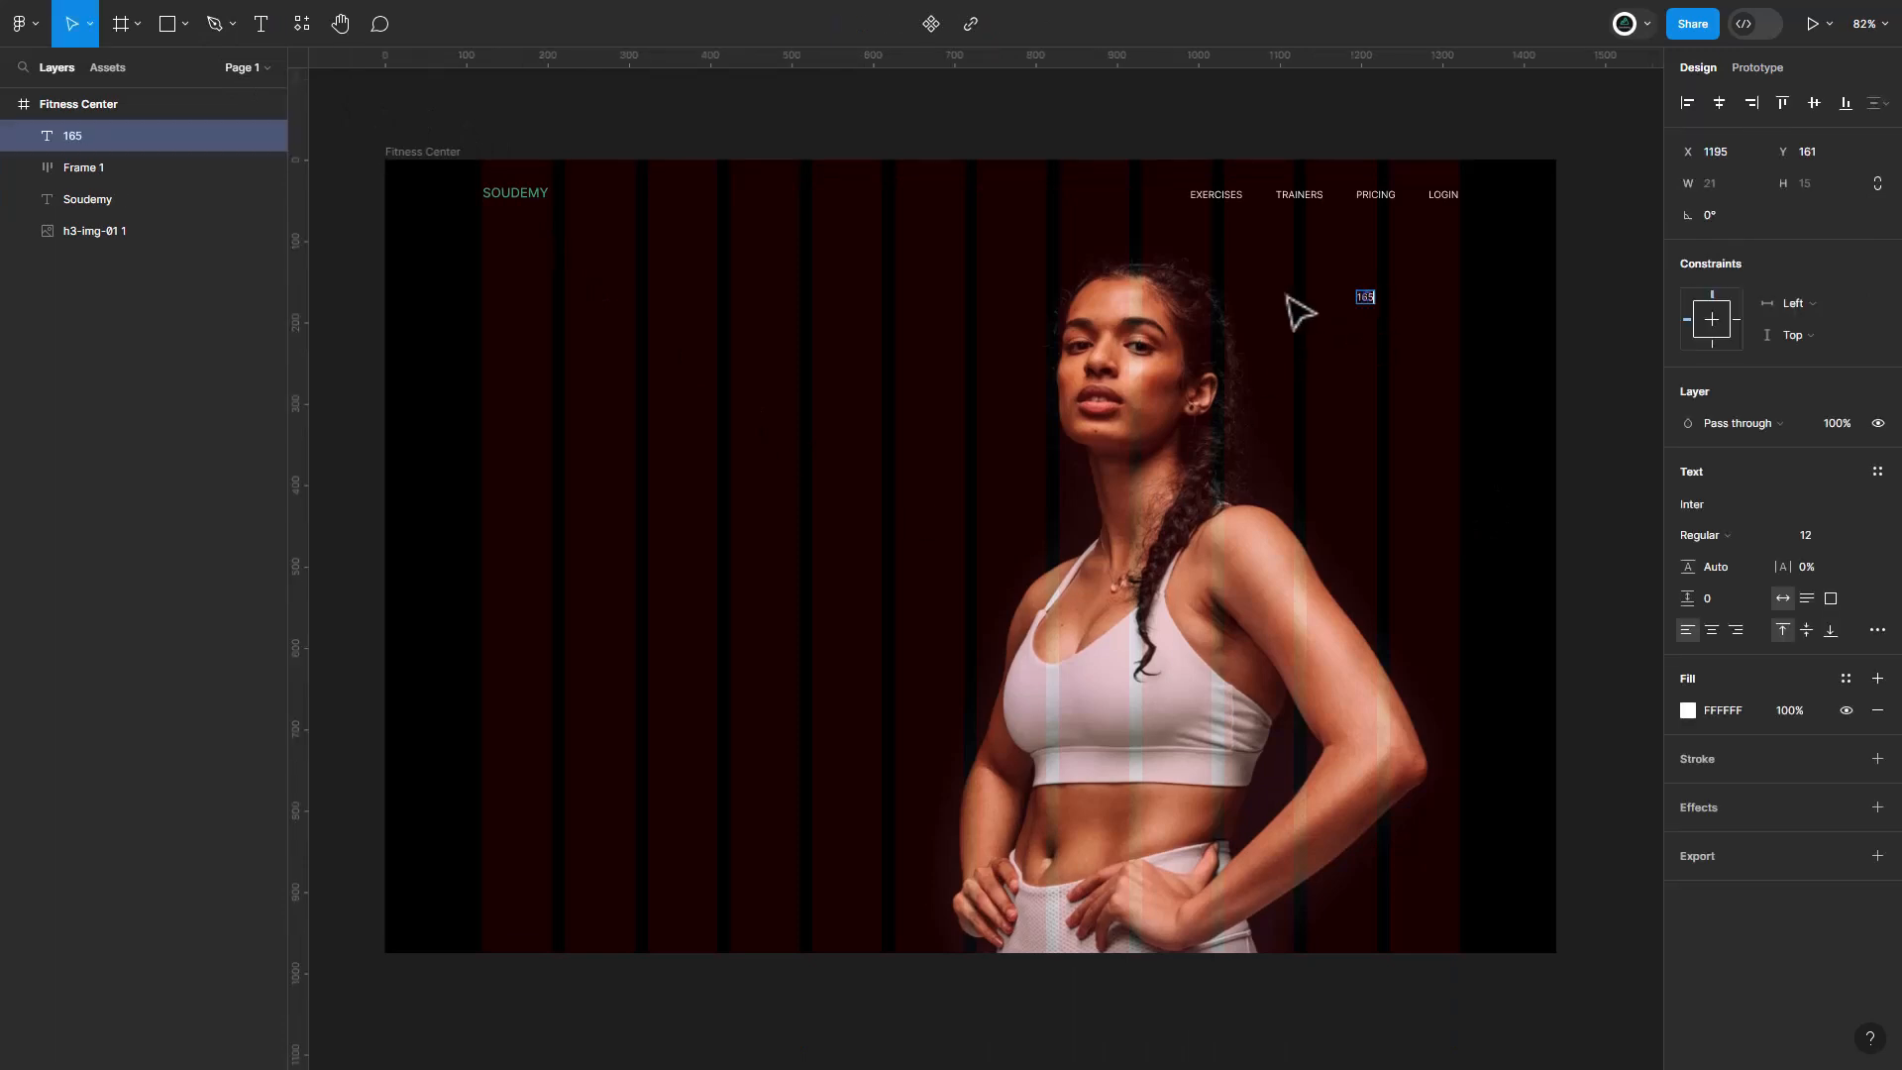
key(ctrl+a)
click(1726, 531)
click(1724, 602)
click(1709, 544)
click(1714, 592)
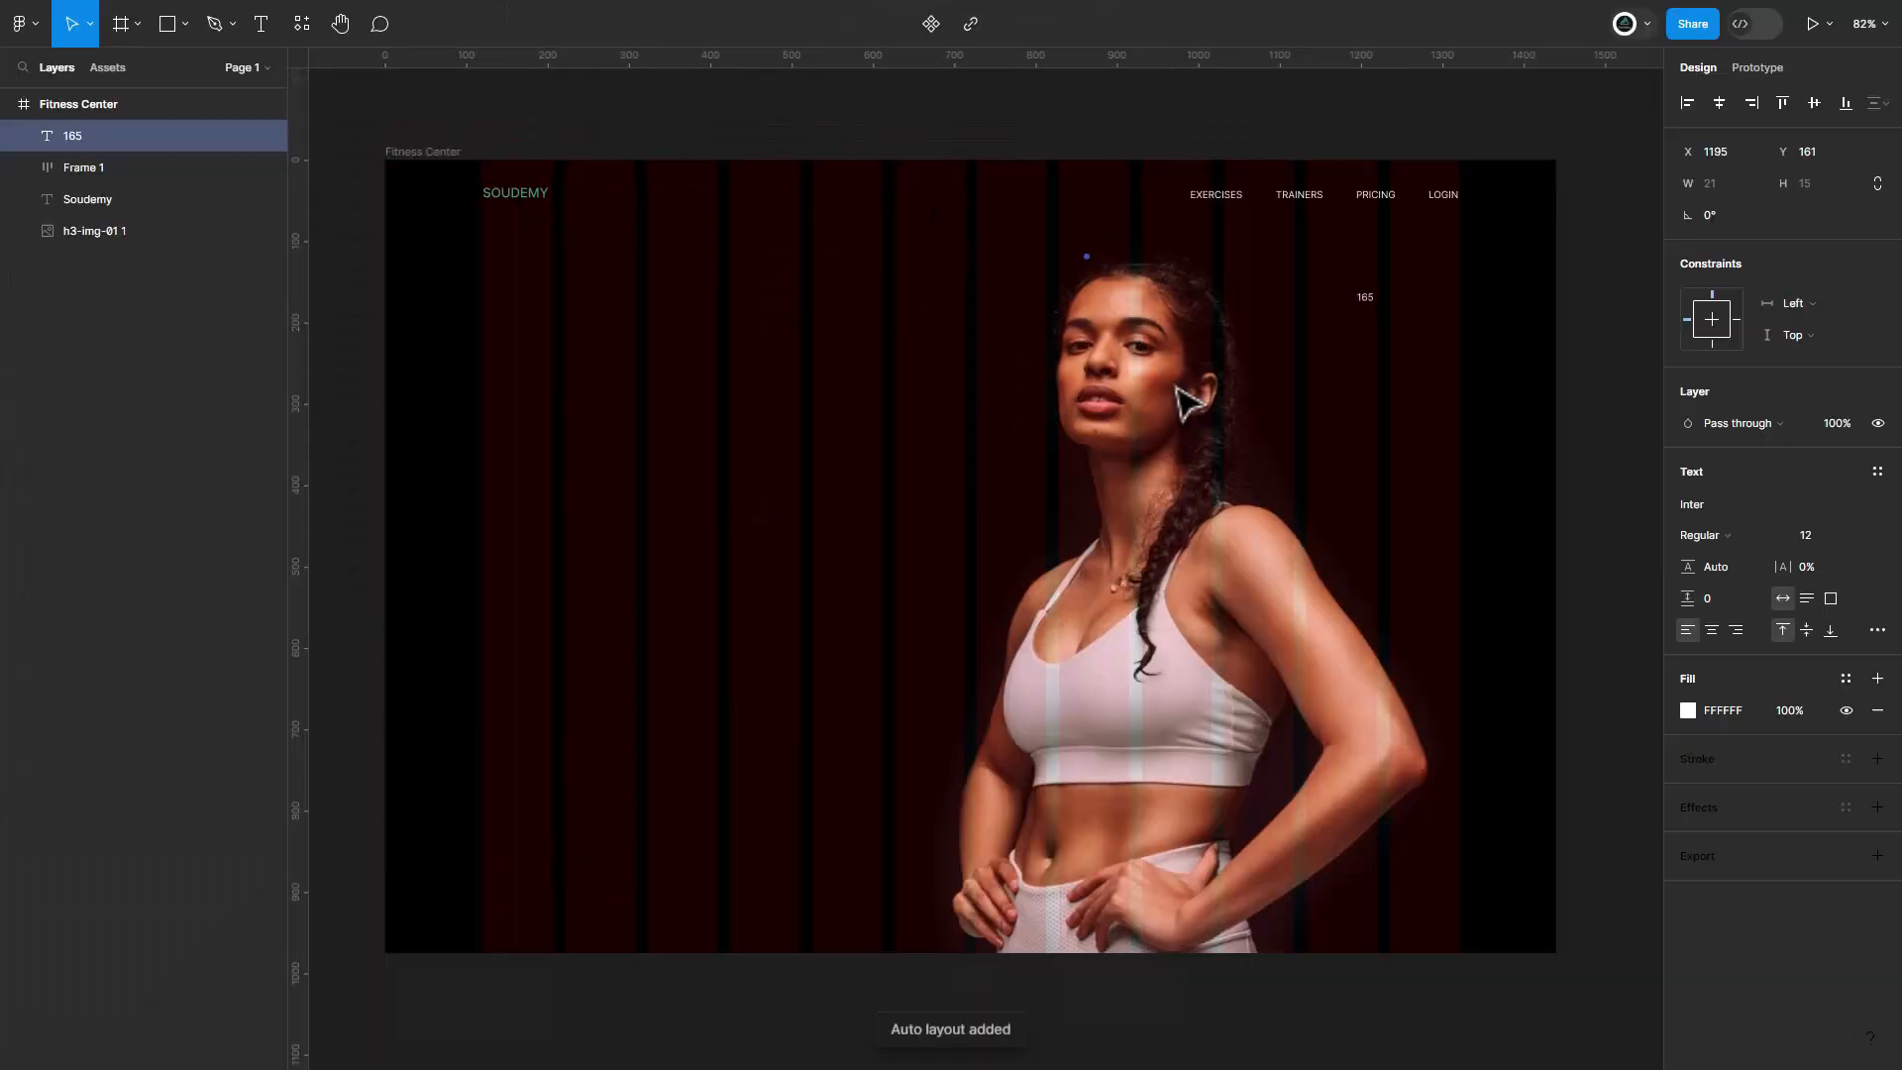
click(1721, 540)
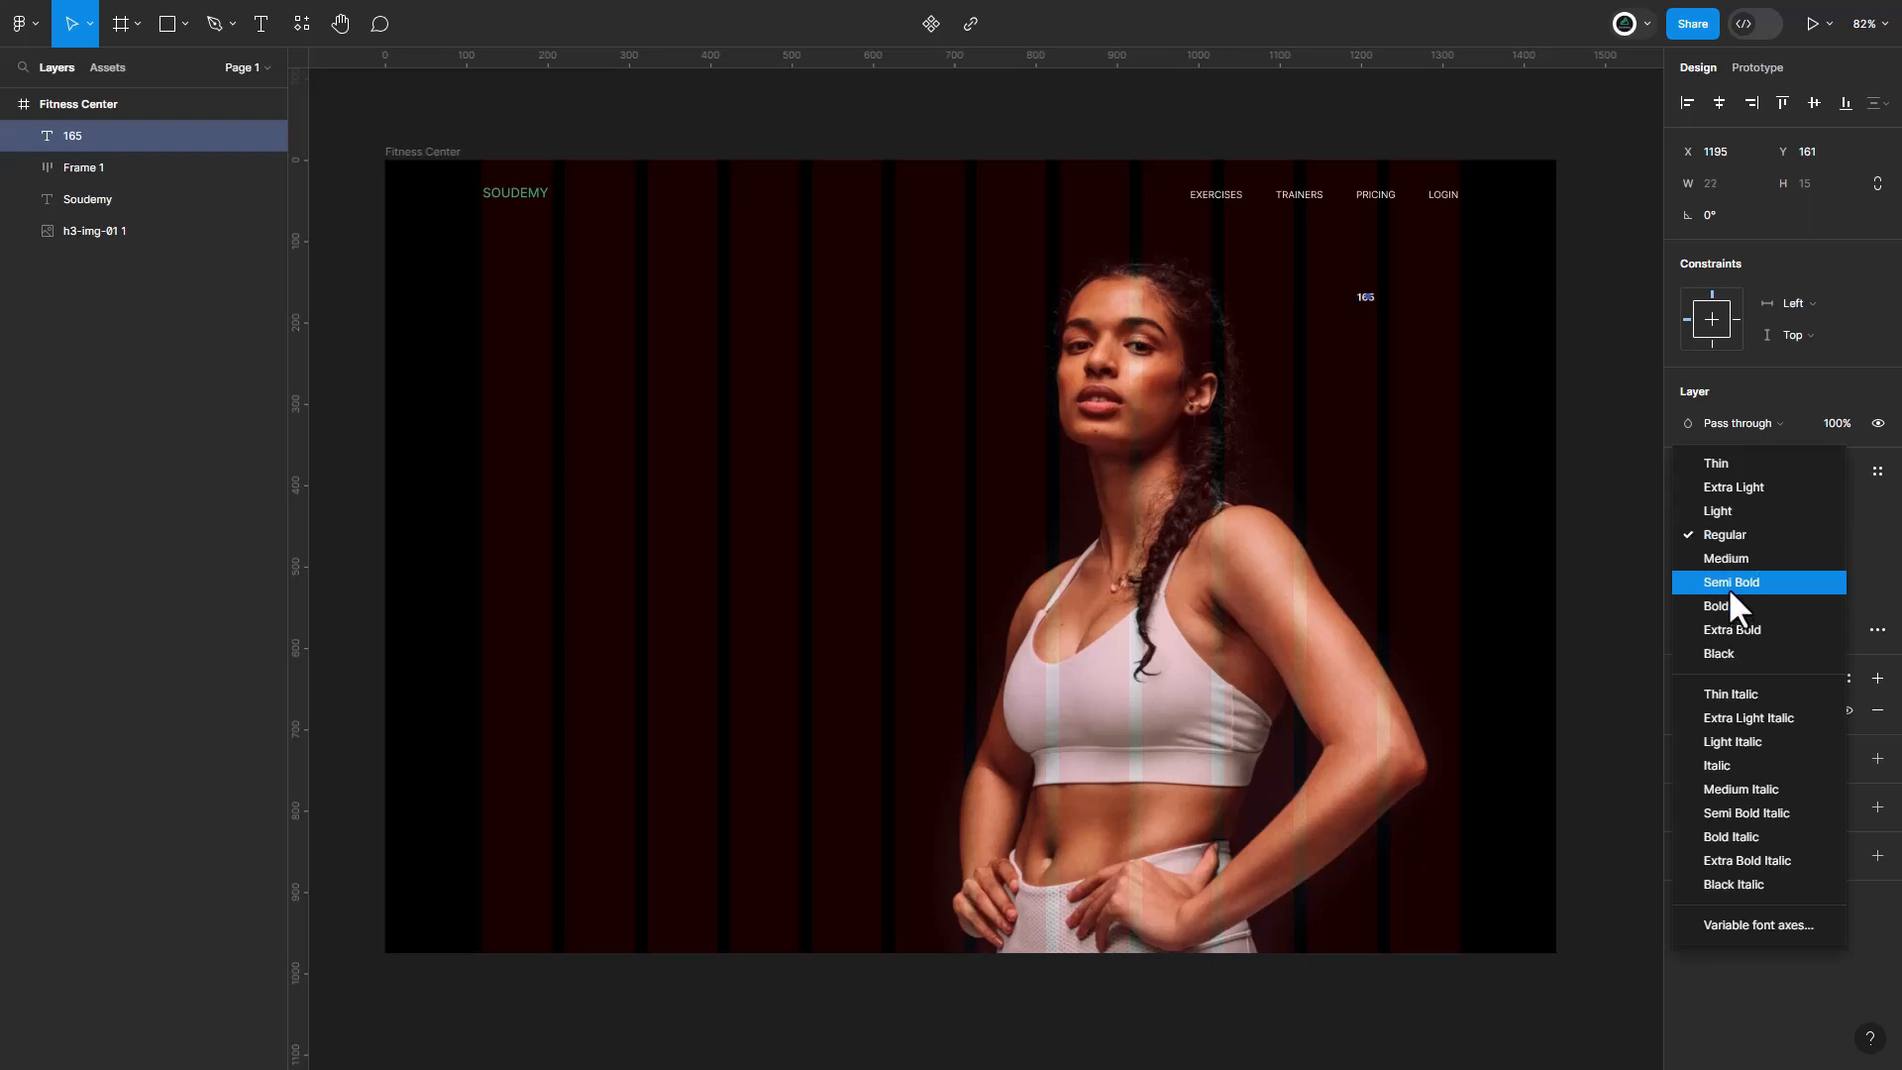
click(1728, 596)
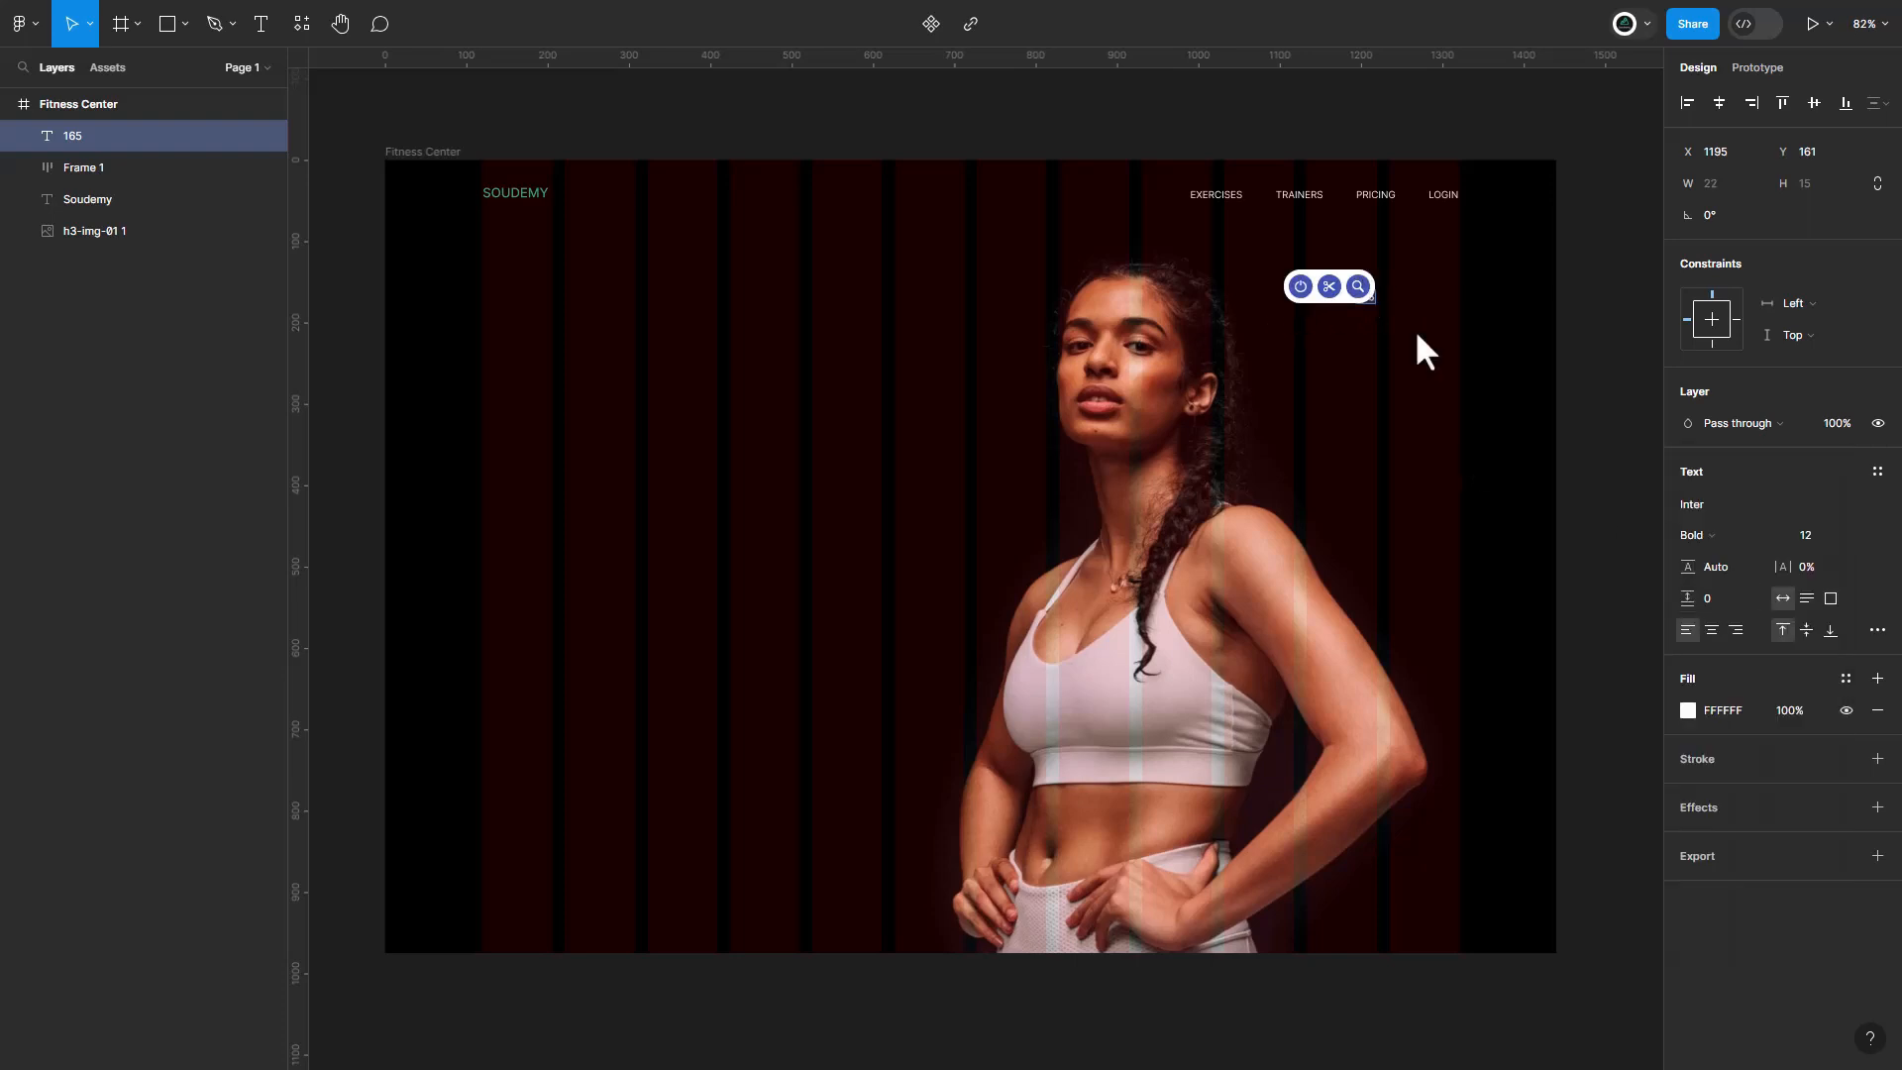
Set the 165 text to size 24 with fill FFE642 and move it to X 1200, Y 152.
click(1805, 536)
text(24)
key(Return)
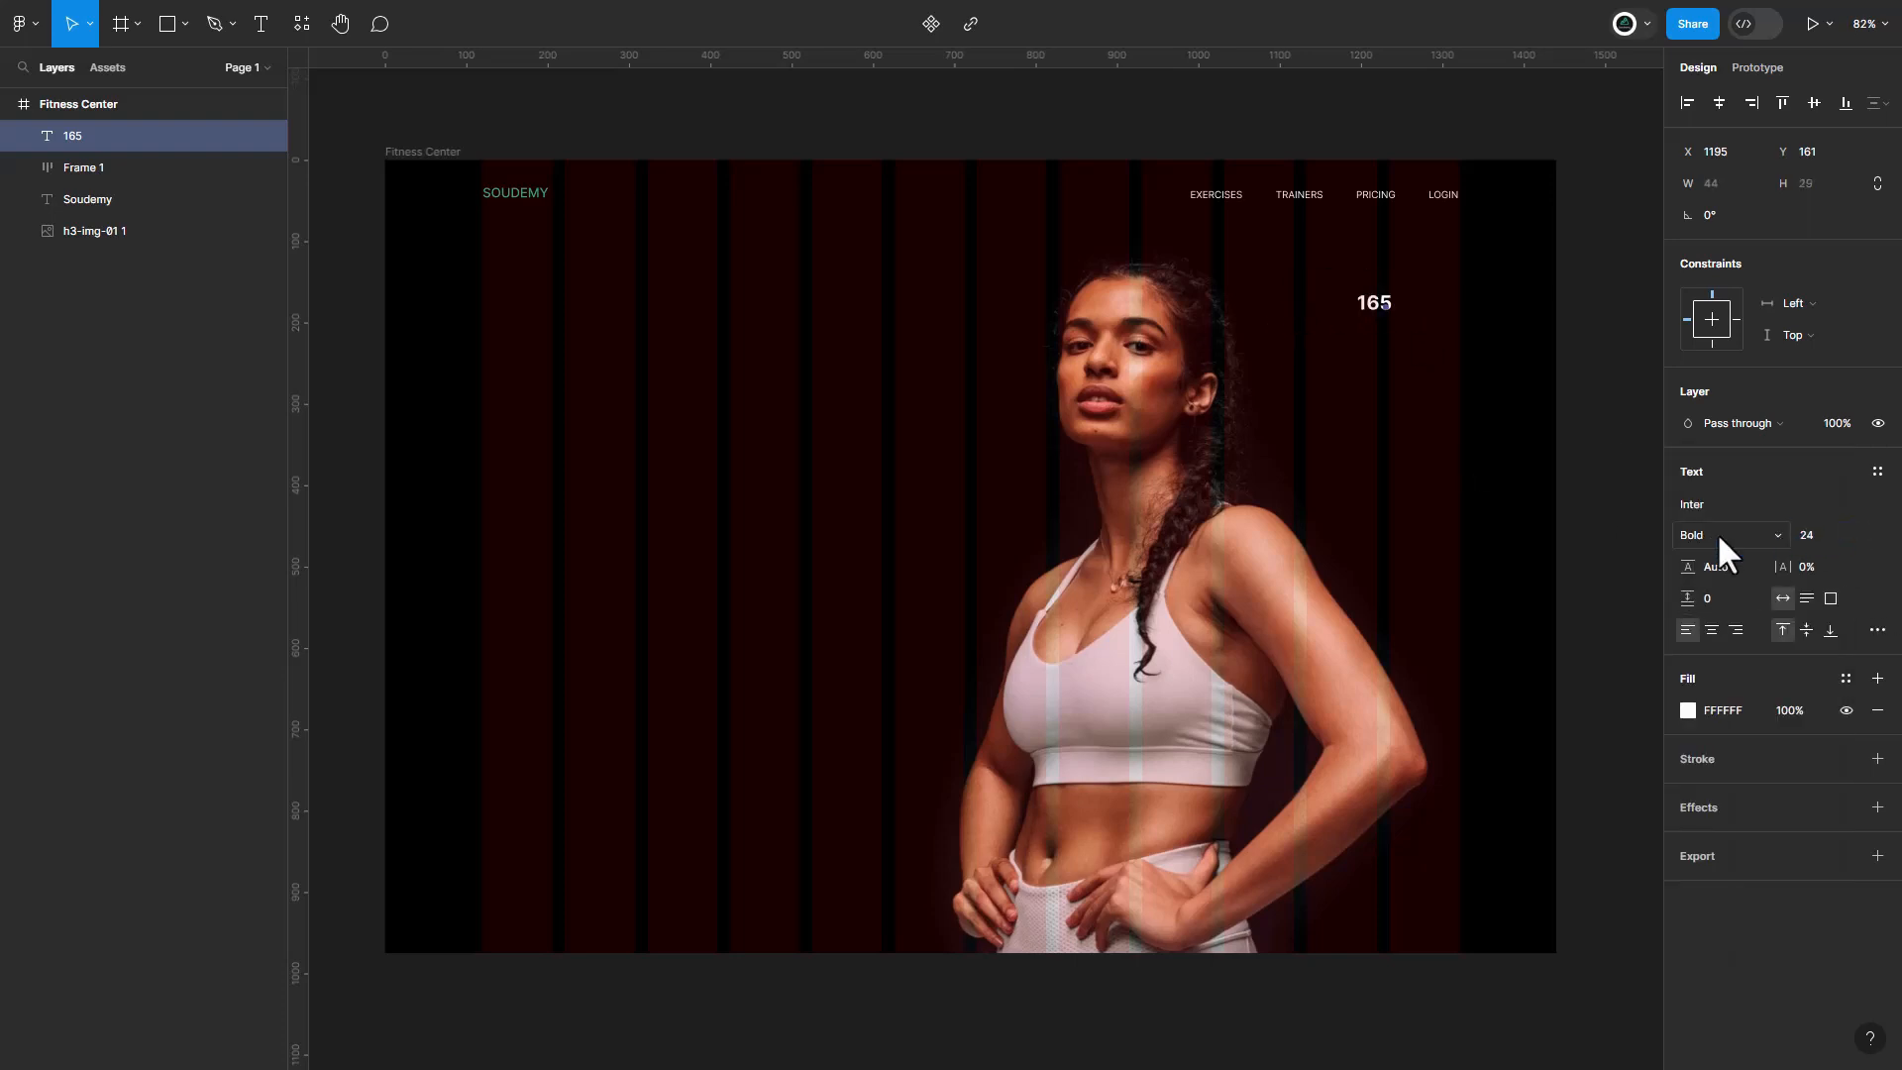
click(1719, 710)
text(ffe642)
key(Return)
drag(1387, 313, 1392, 306)
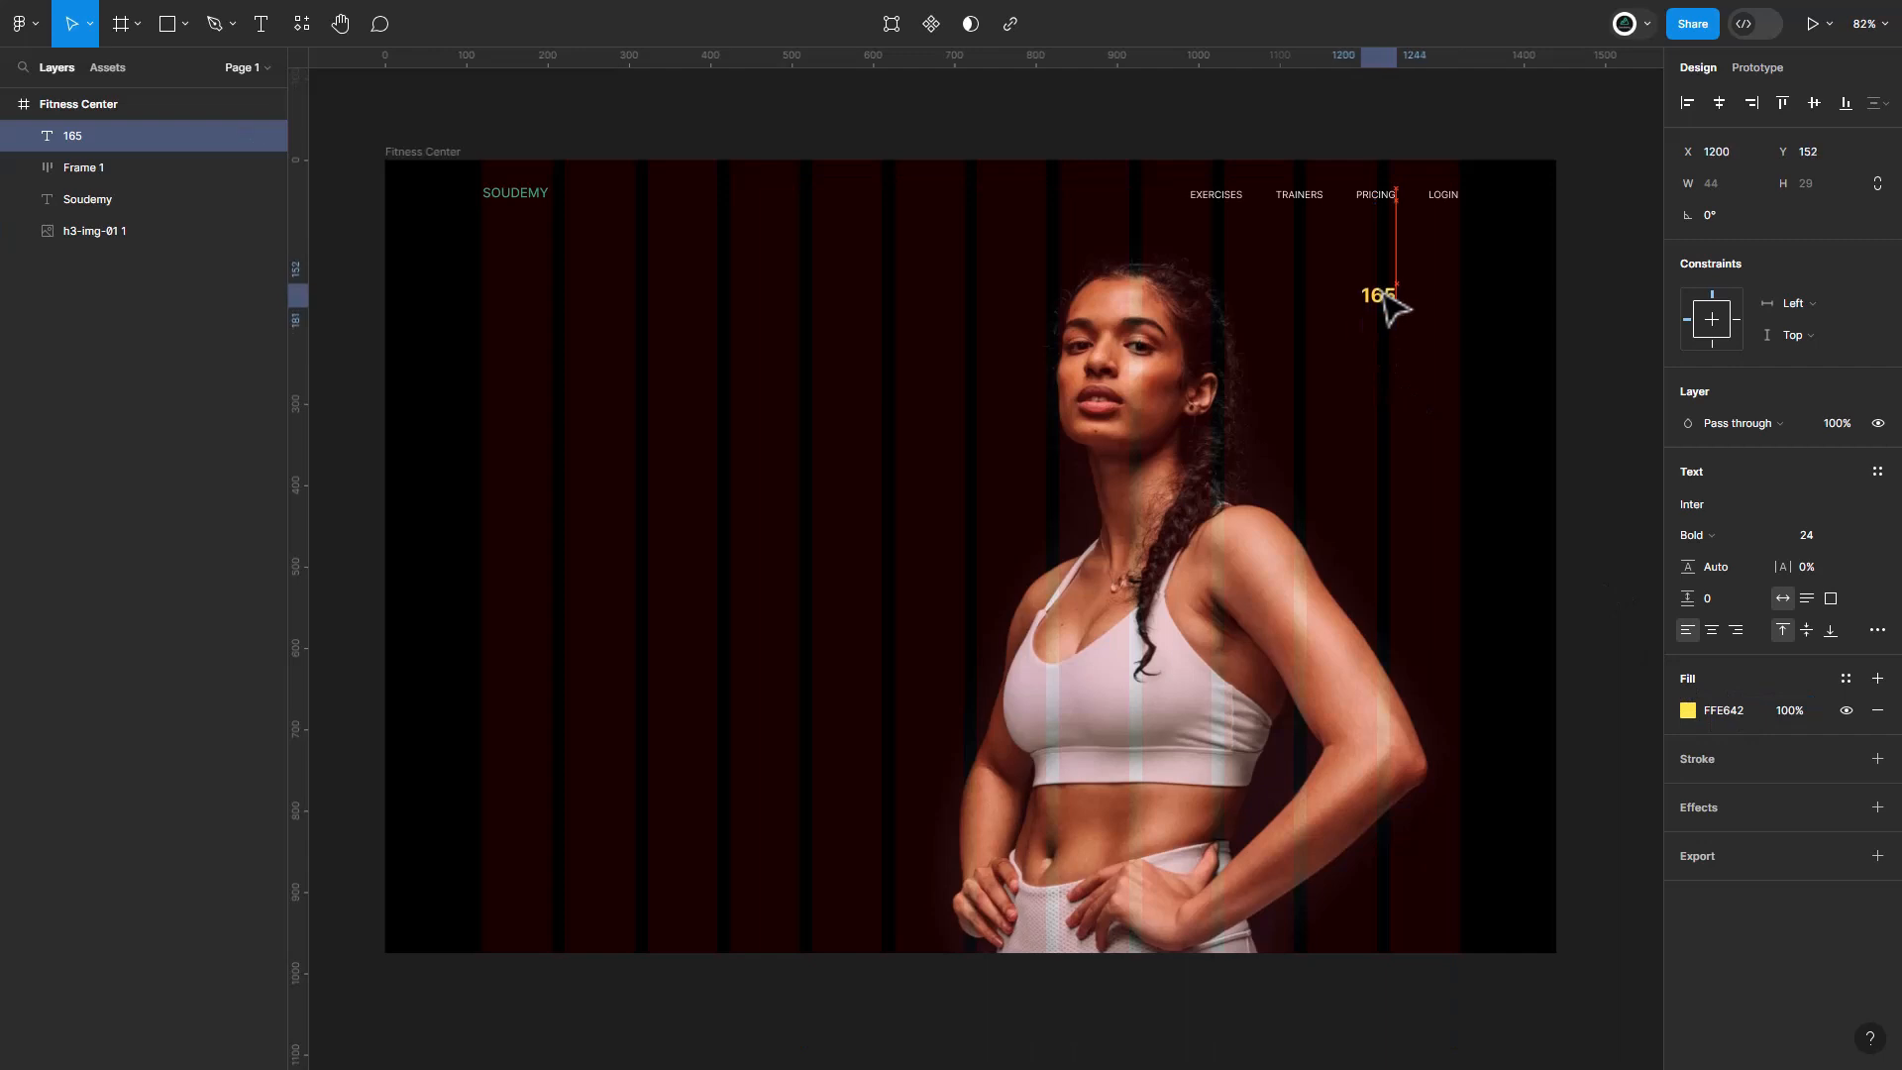
Add the label EST CALORIES below the 165 text and set it to Regular, size 12.
click(259, 22)
click(1347, 339)
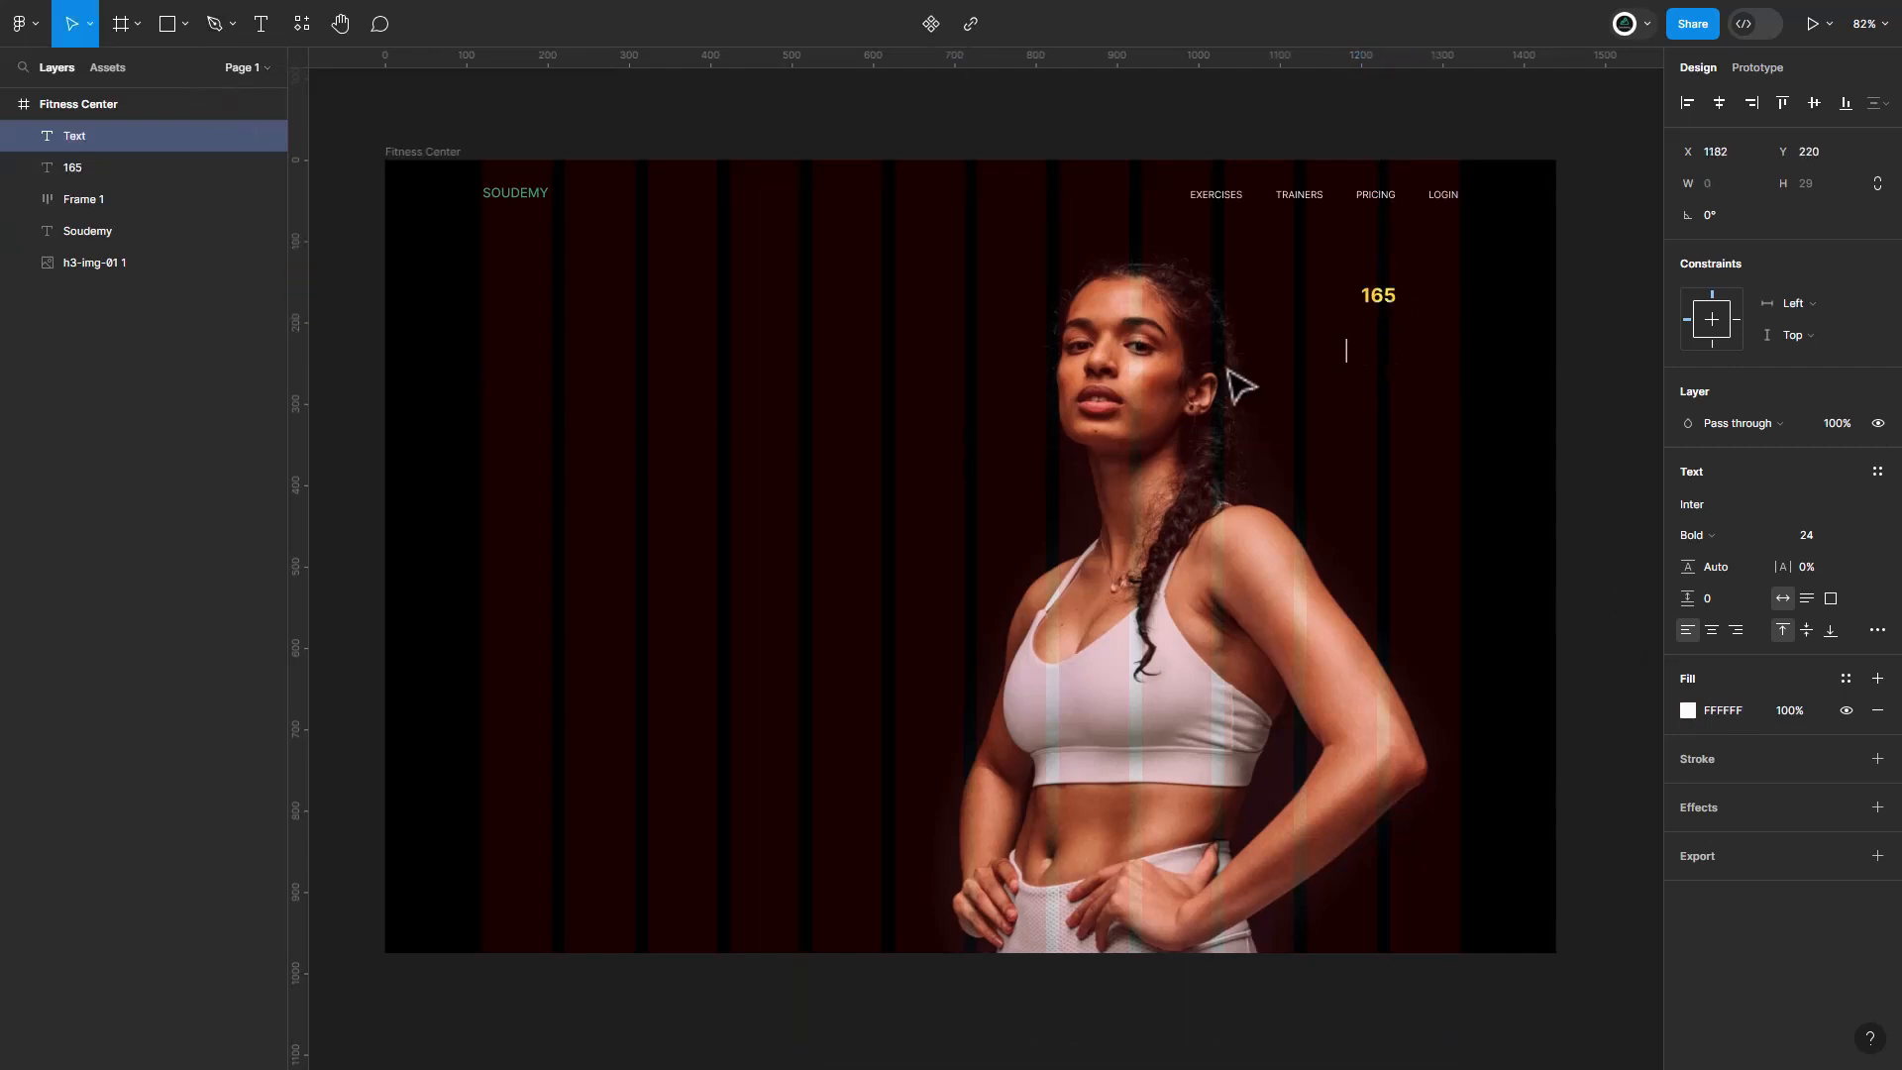
text(EST CALORIES)
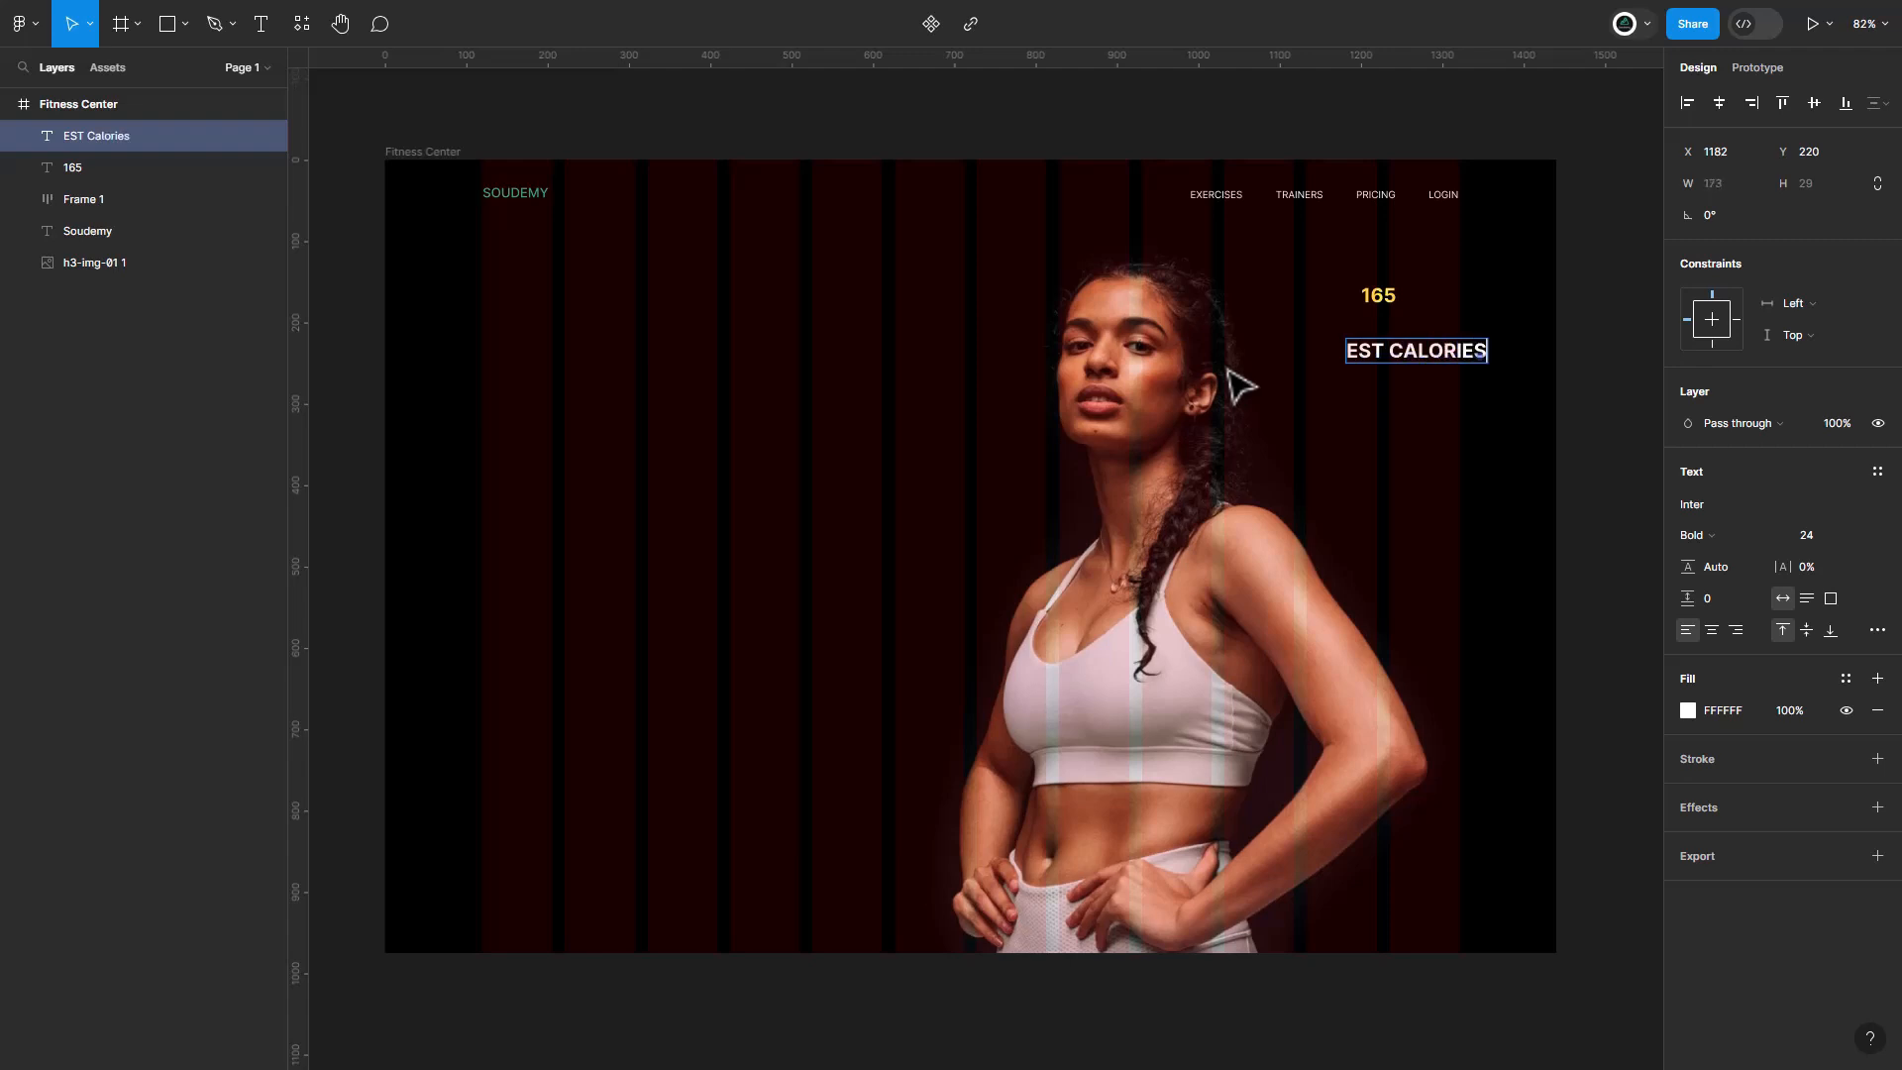
key(ctrl+a)
click(1716, 535)
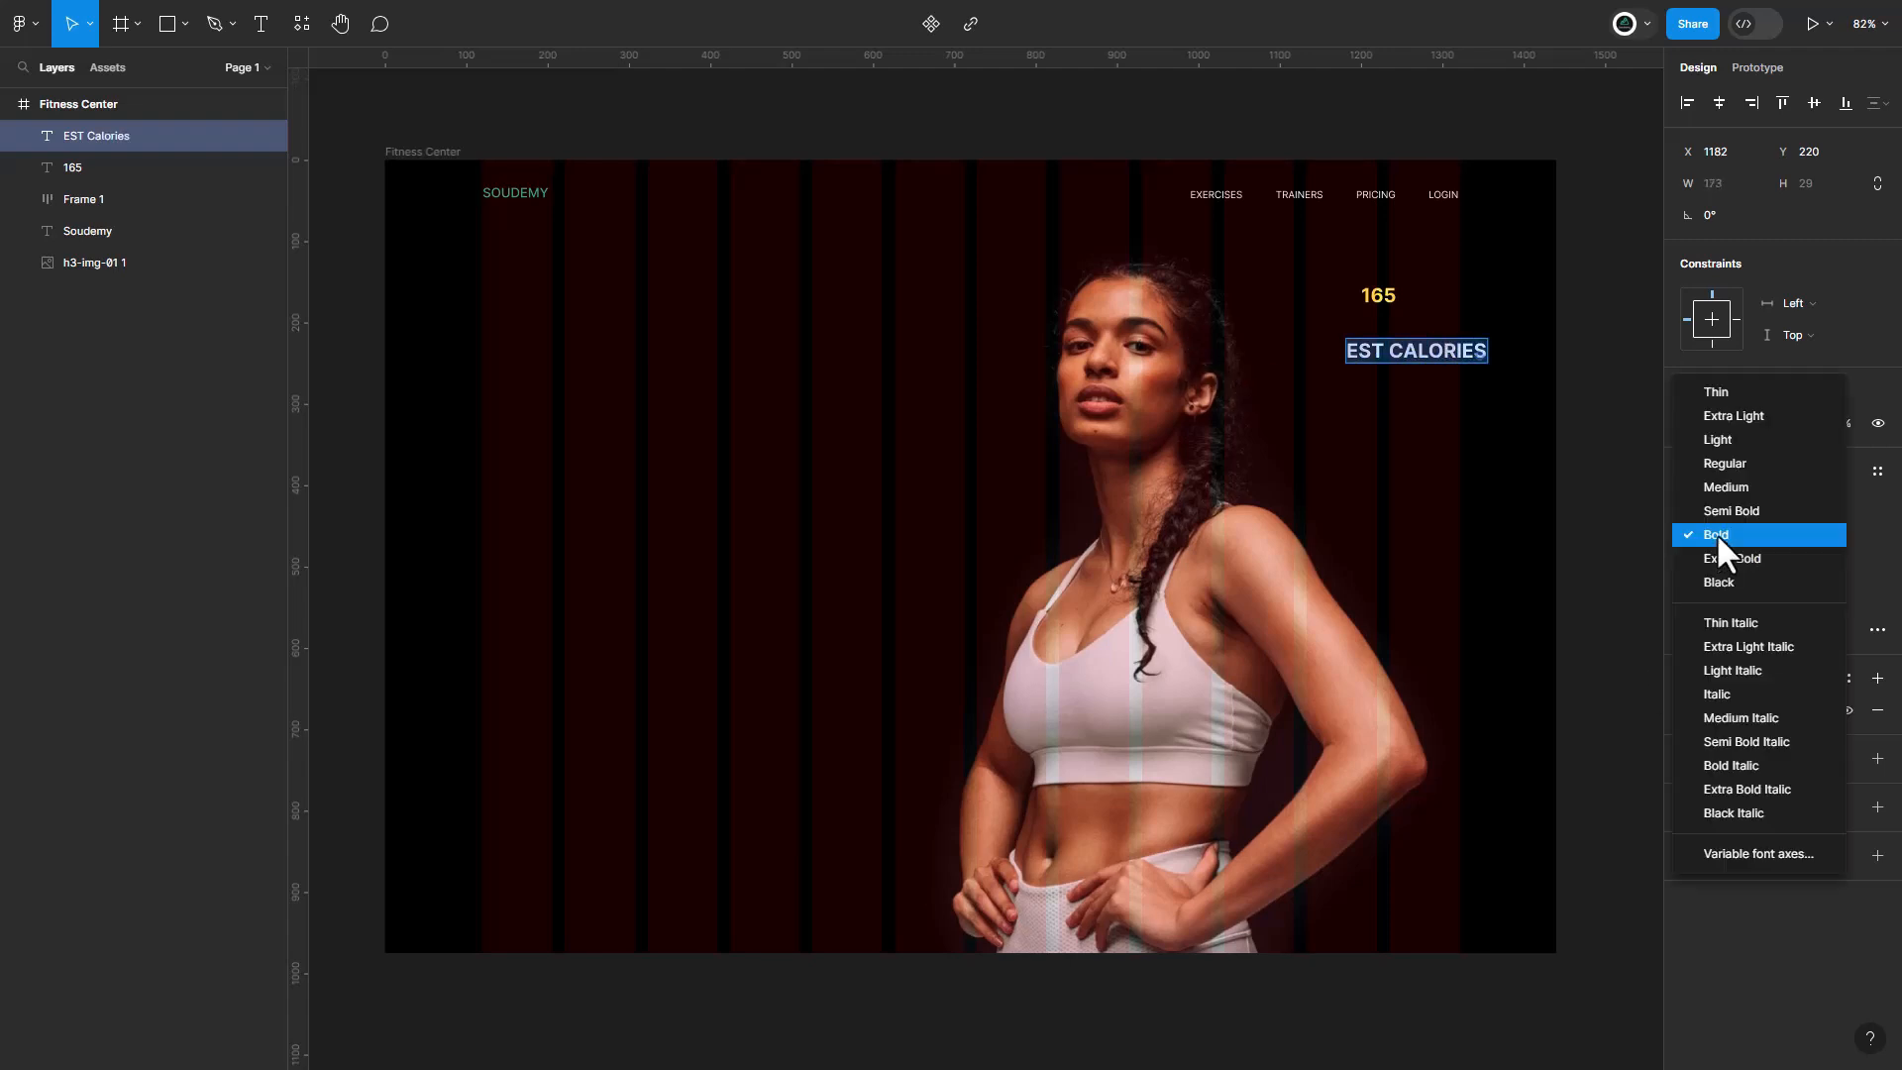
click(1715, 462)
click(1803, 535)
text(12)
key(Return)
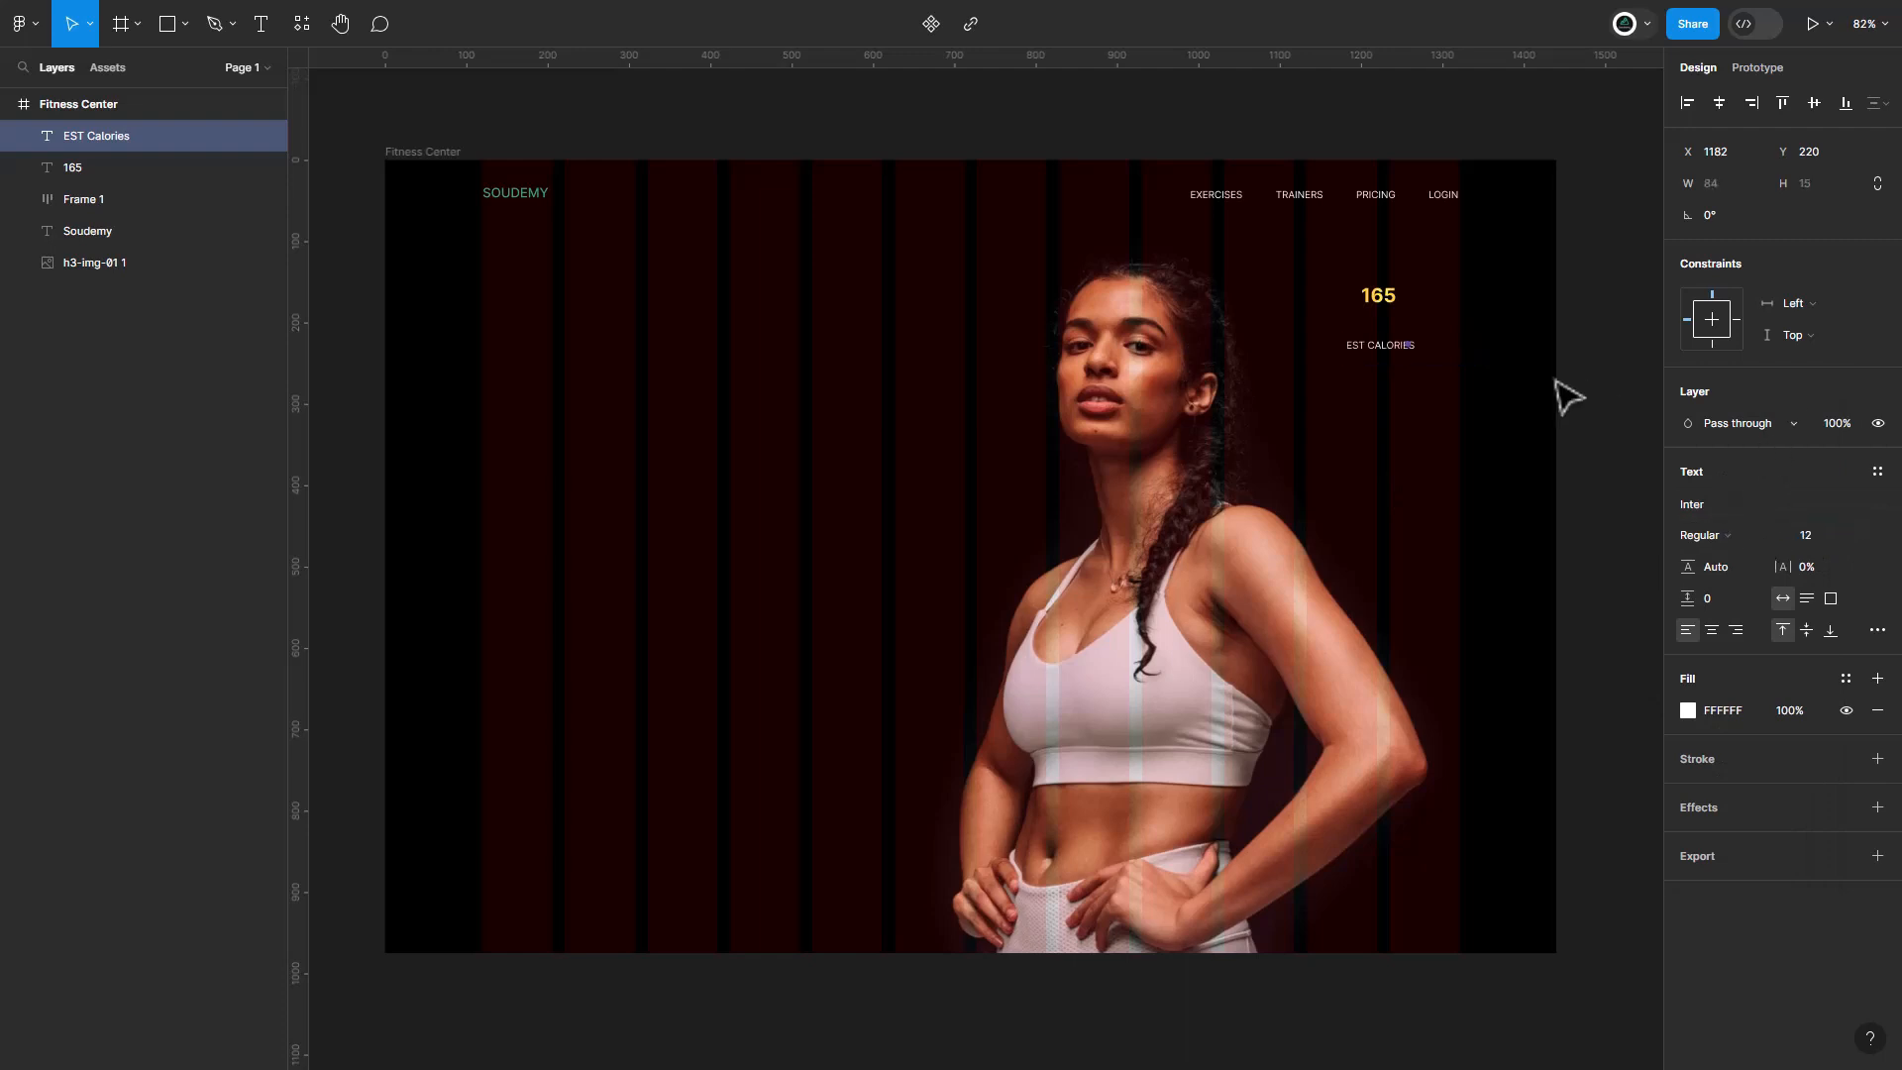
Centre EST CALORIES beneath 165 at X 1180, Y 192 and combine both in a vertical auto layout with spacing 10.
drag(1401, 345, 1392, 305)
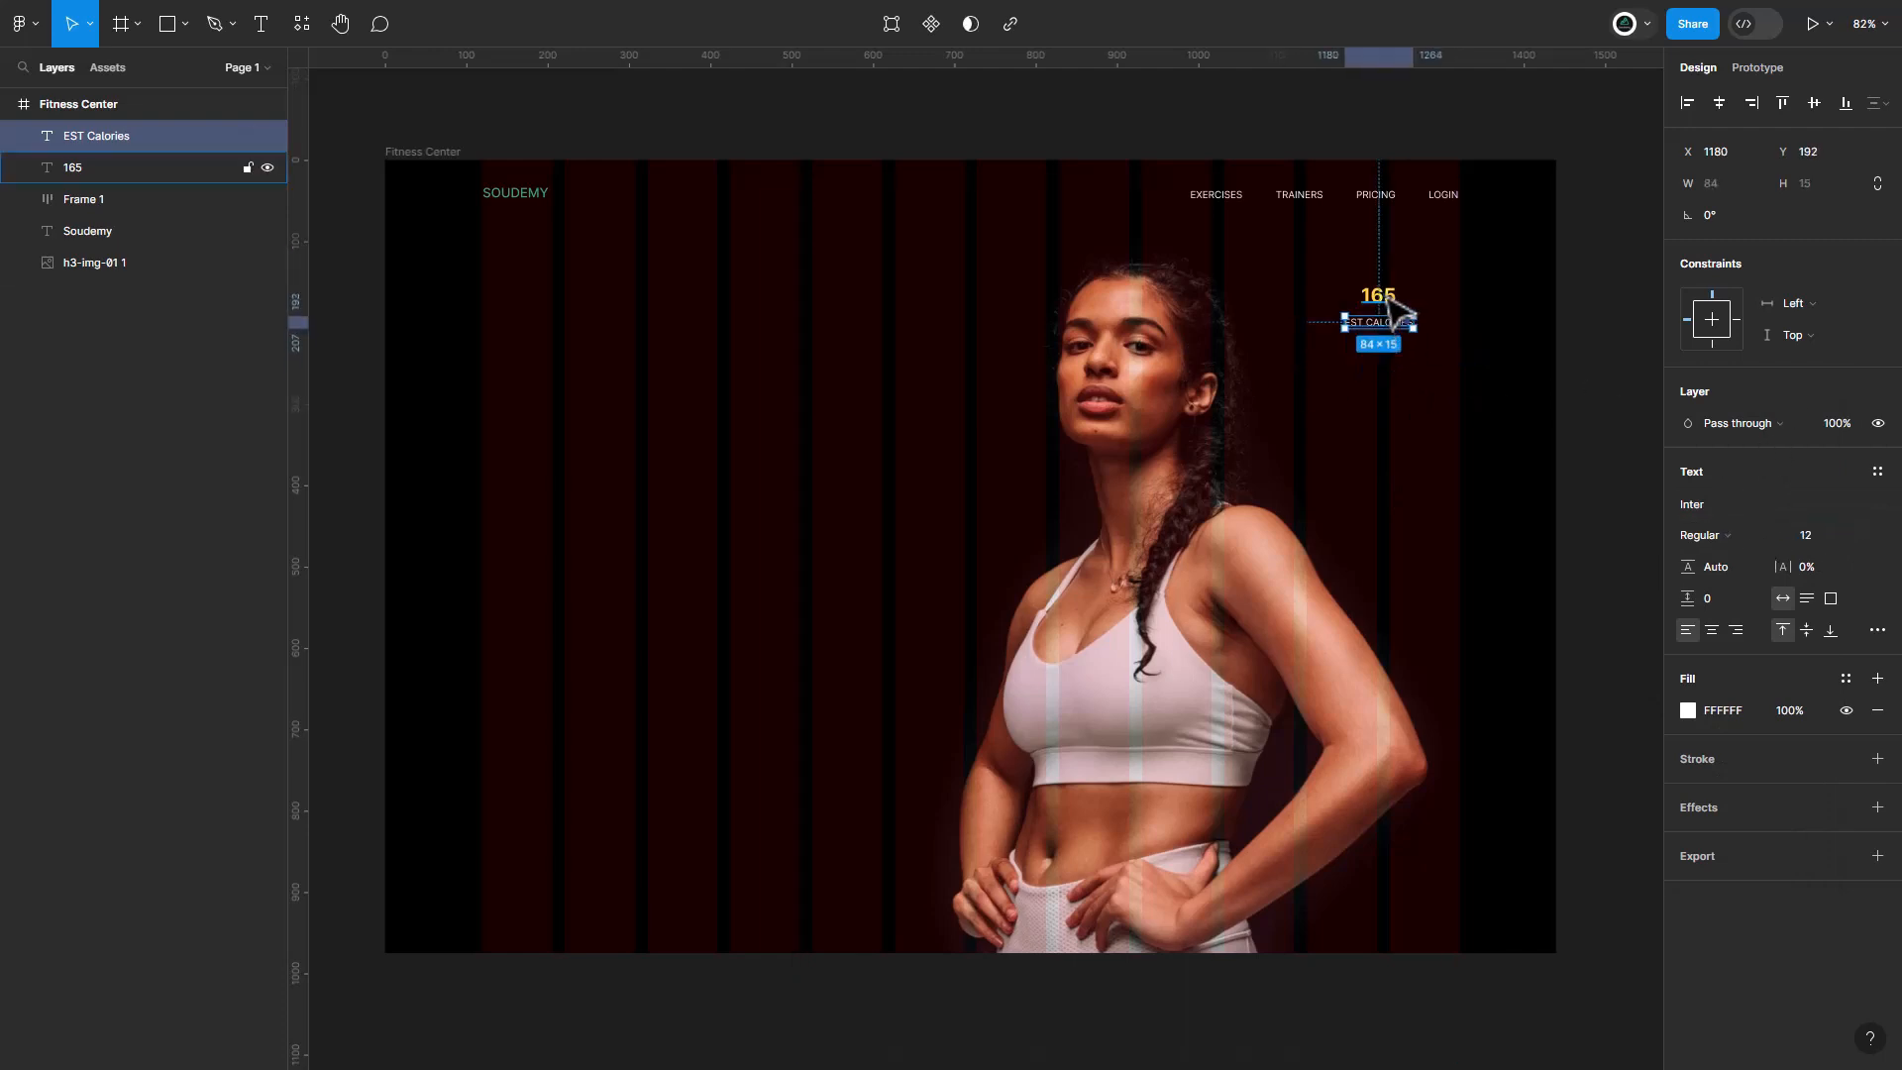
shift+click(1390, 300)
key(shift+a)
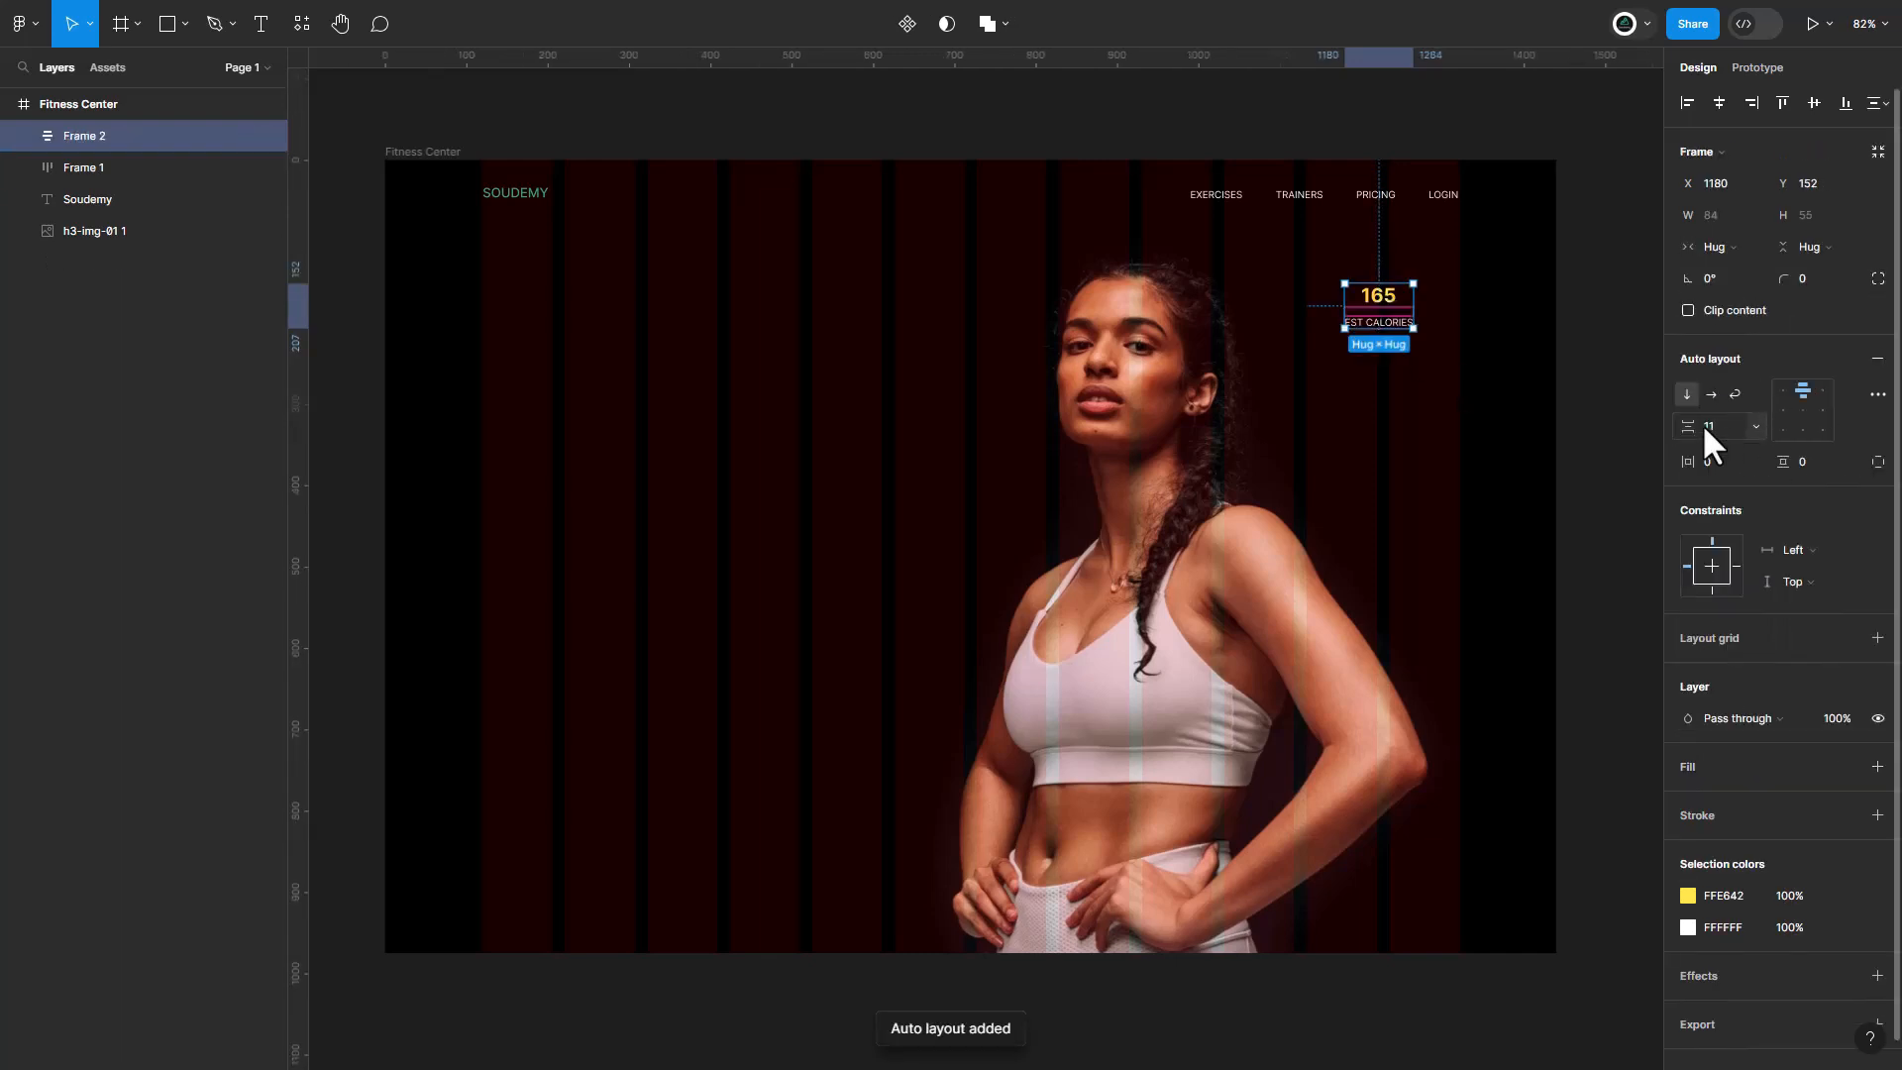
key(Down)
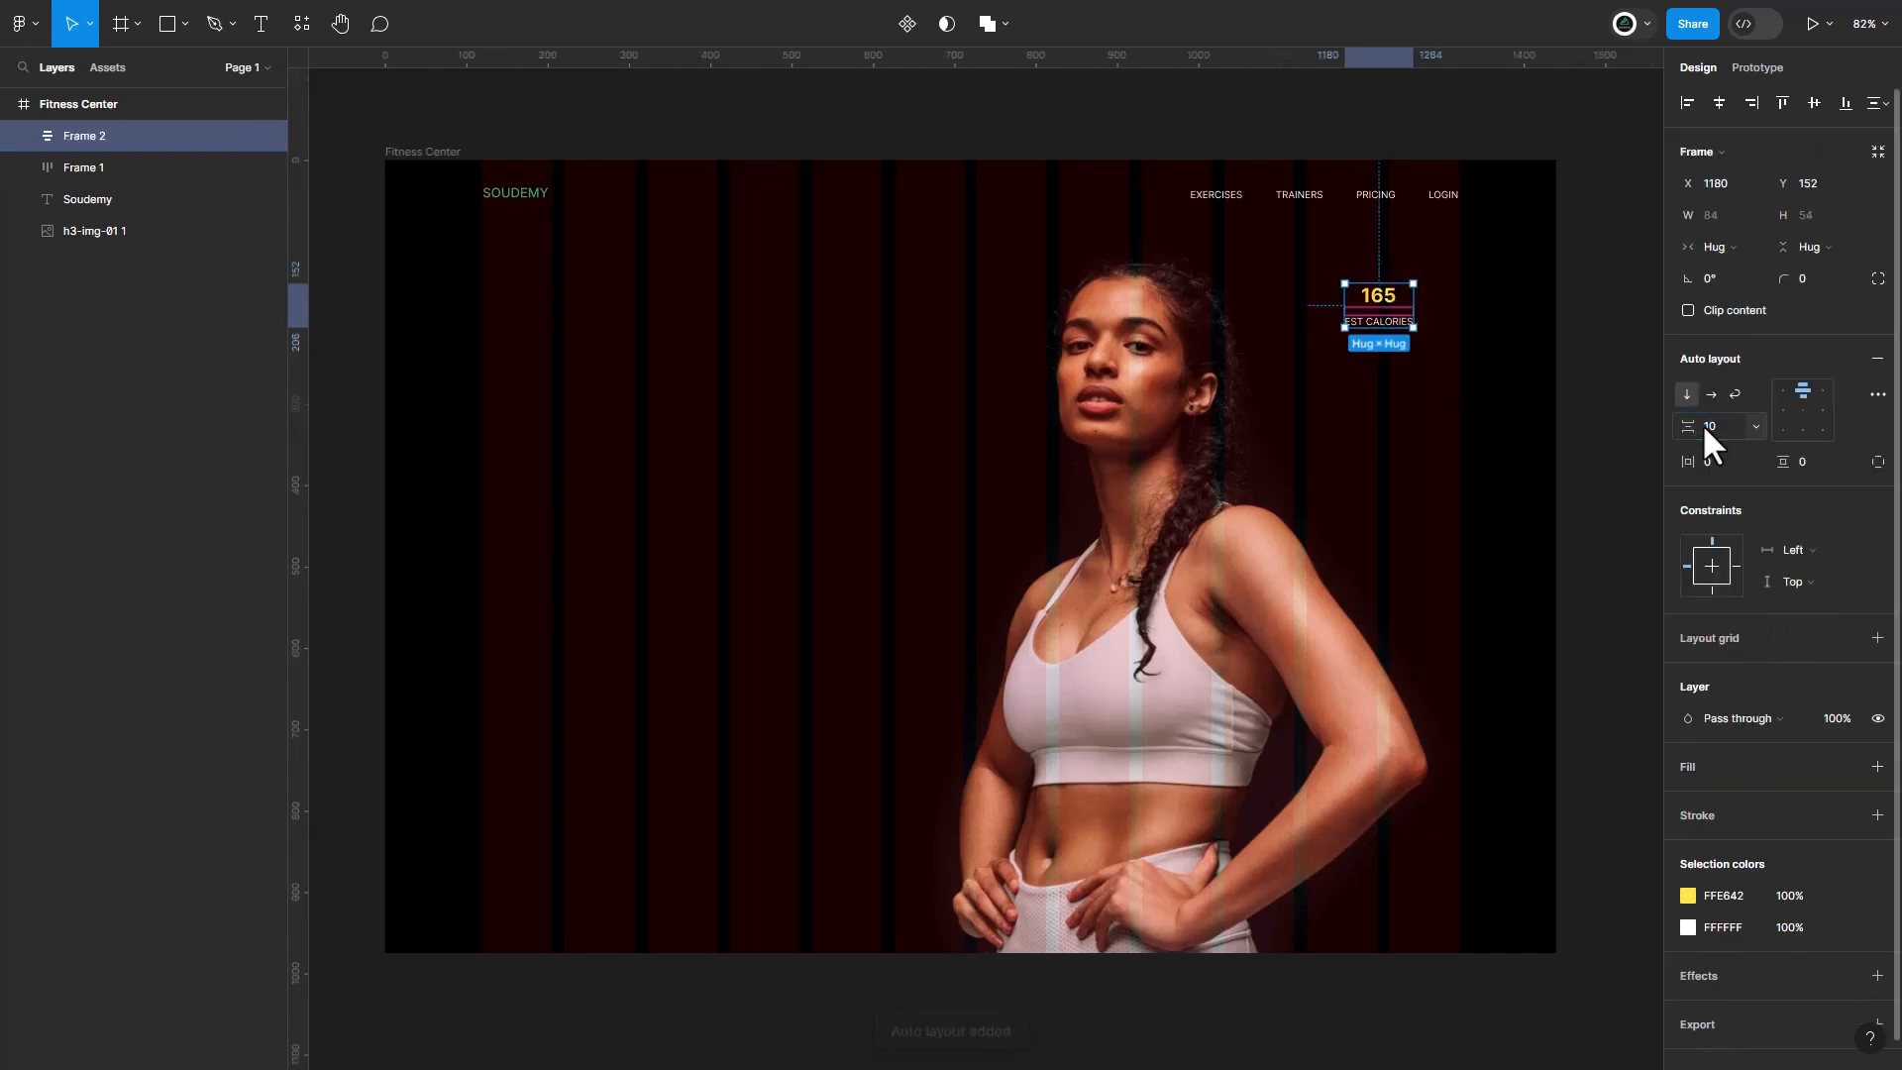
click(1397, 420)
Duplicate the calories block directly below at X 1180, Y 238 and change the copy's number to 48:15.
click(1389, 315)
drag(1390, 315, 1397, 390)
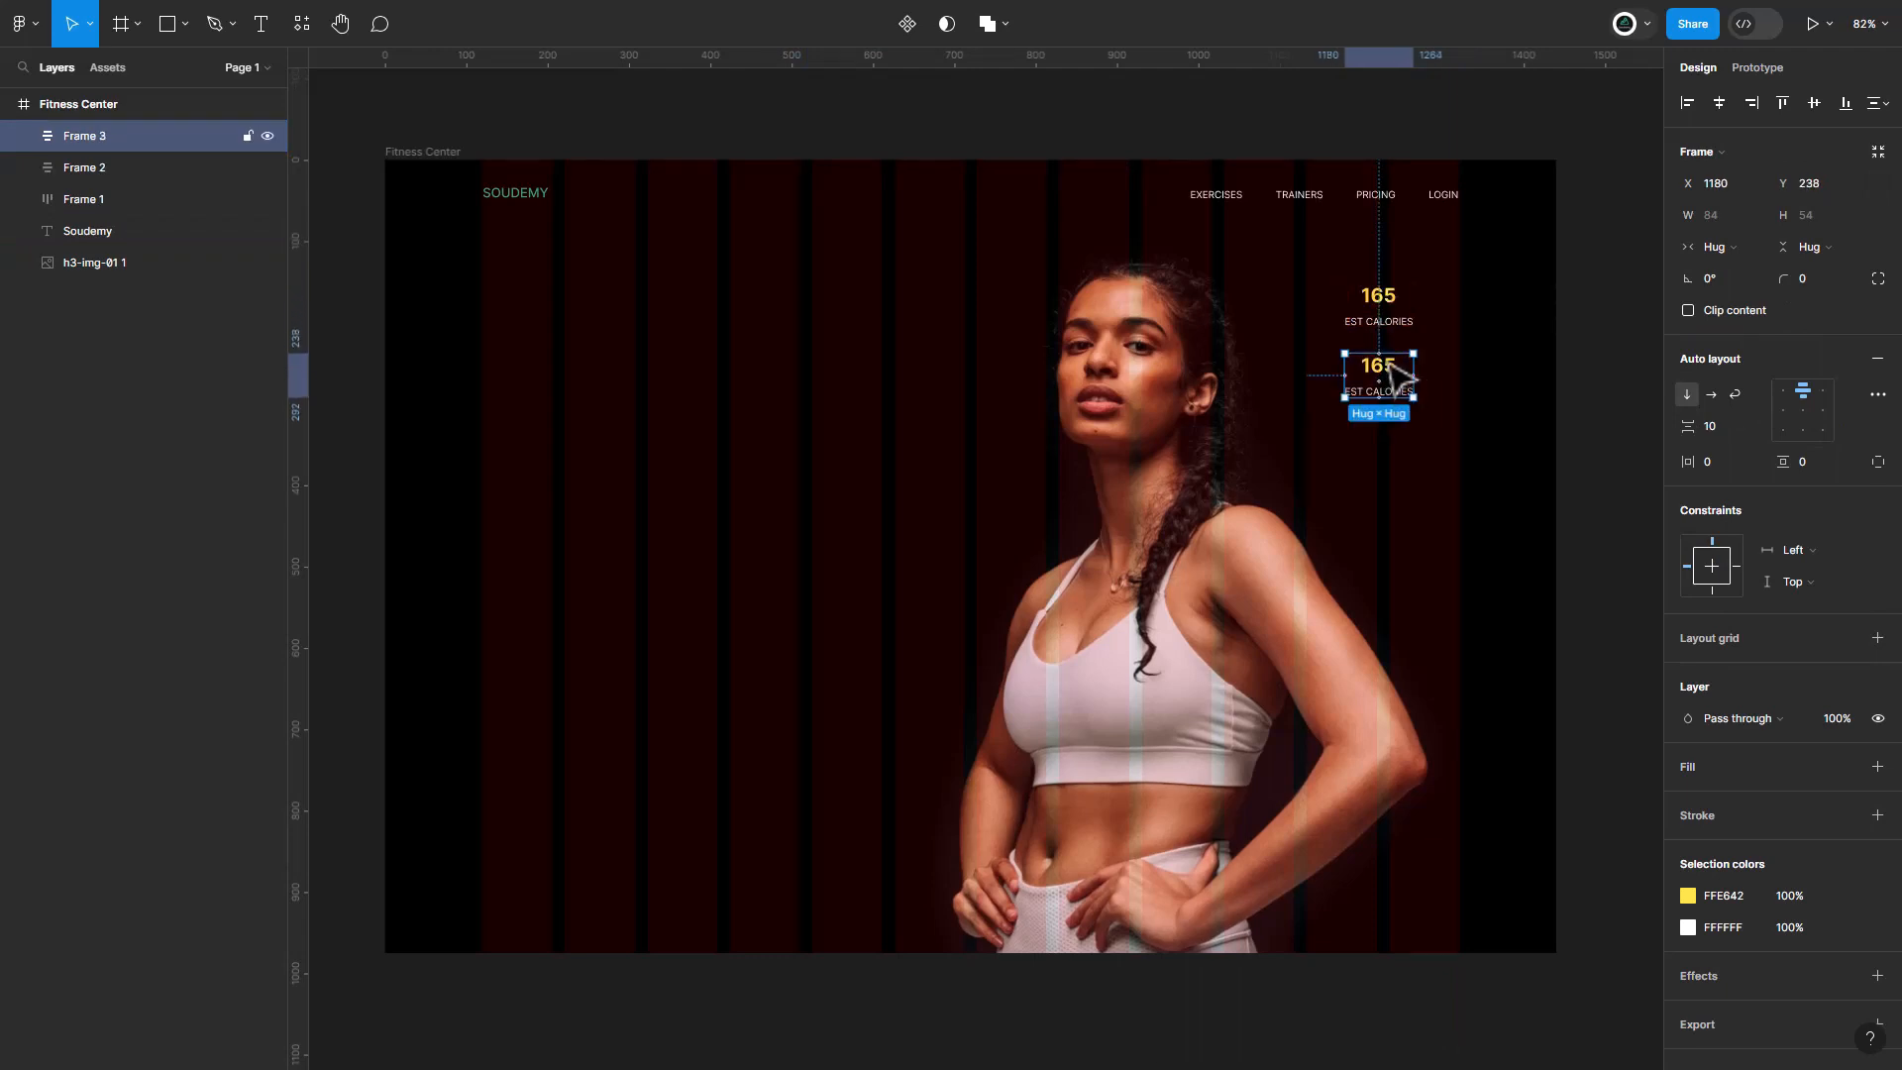
double_click(1379, 368)
double_click(1379, 367)
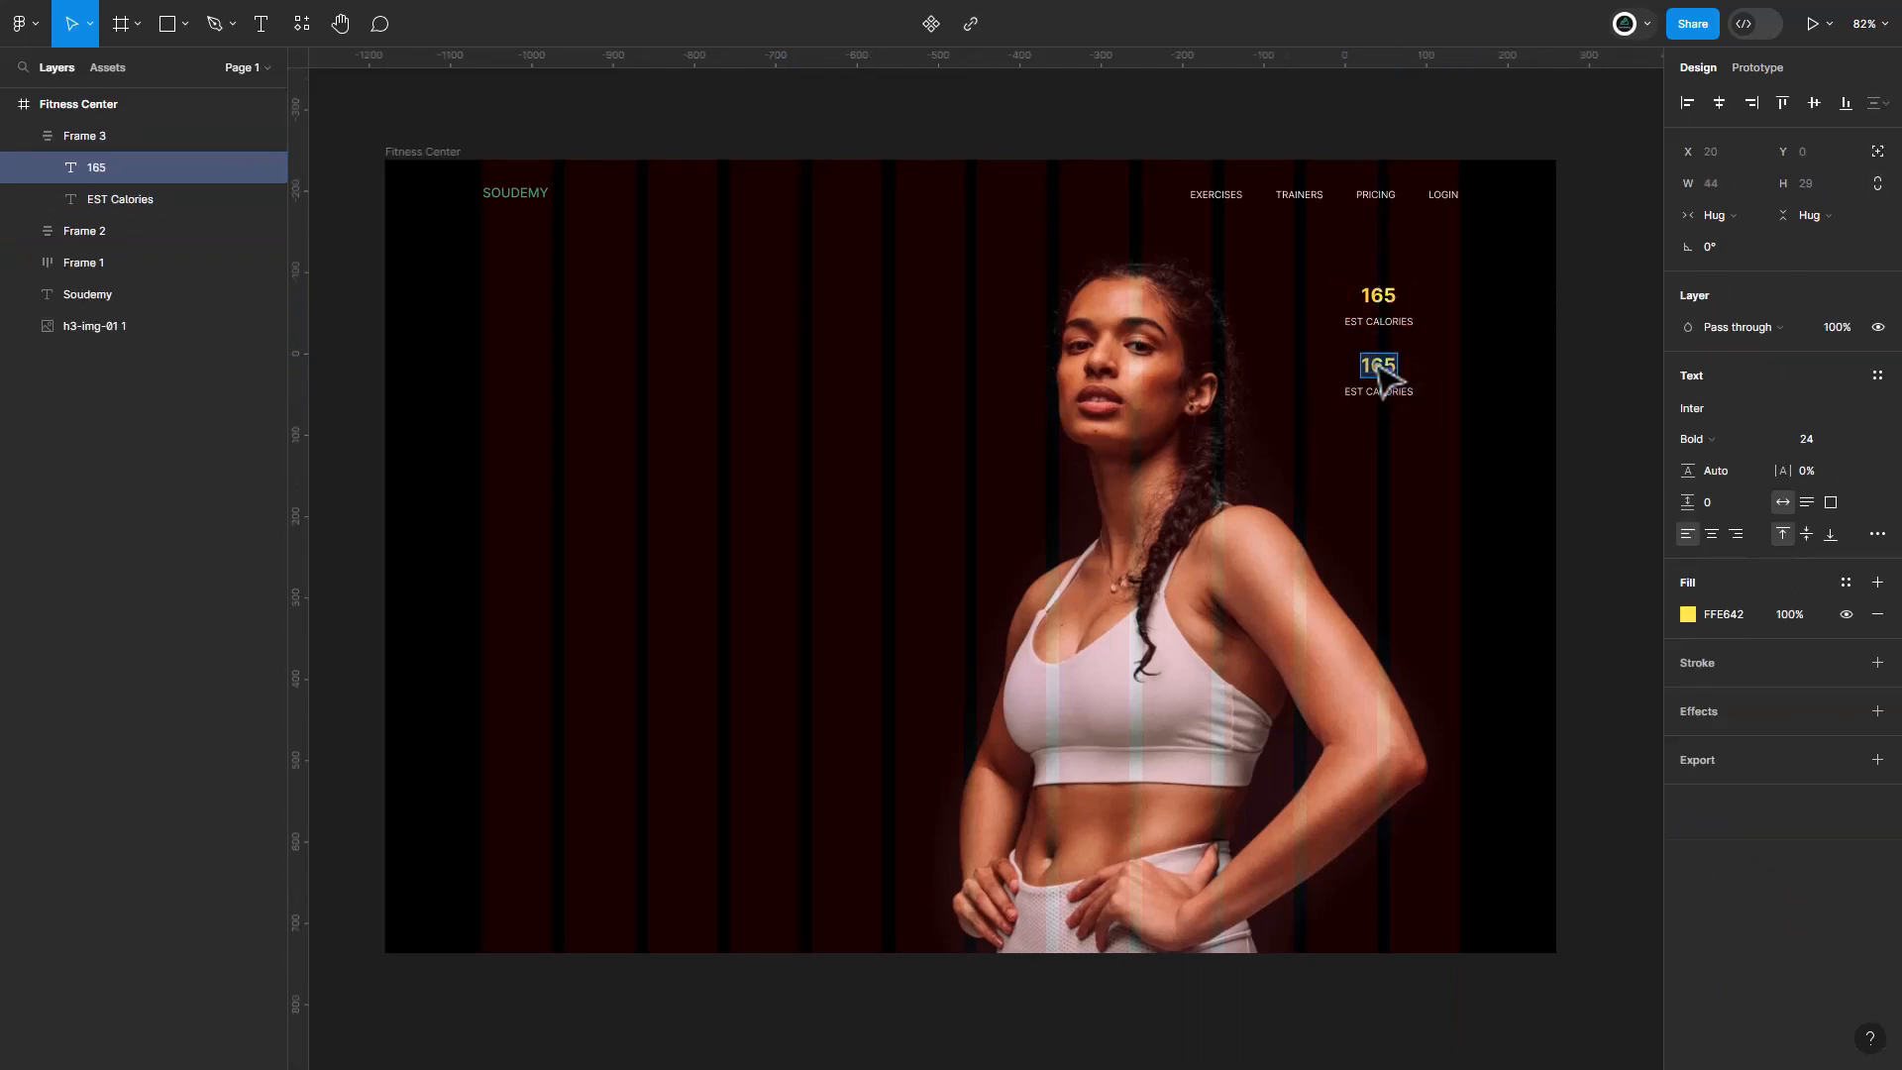
text(48:415)
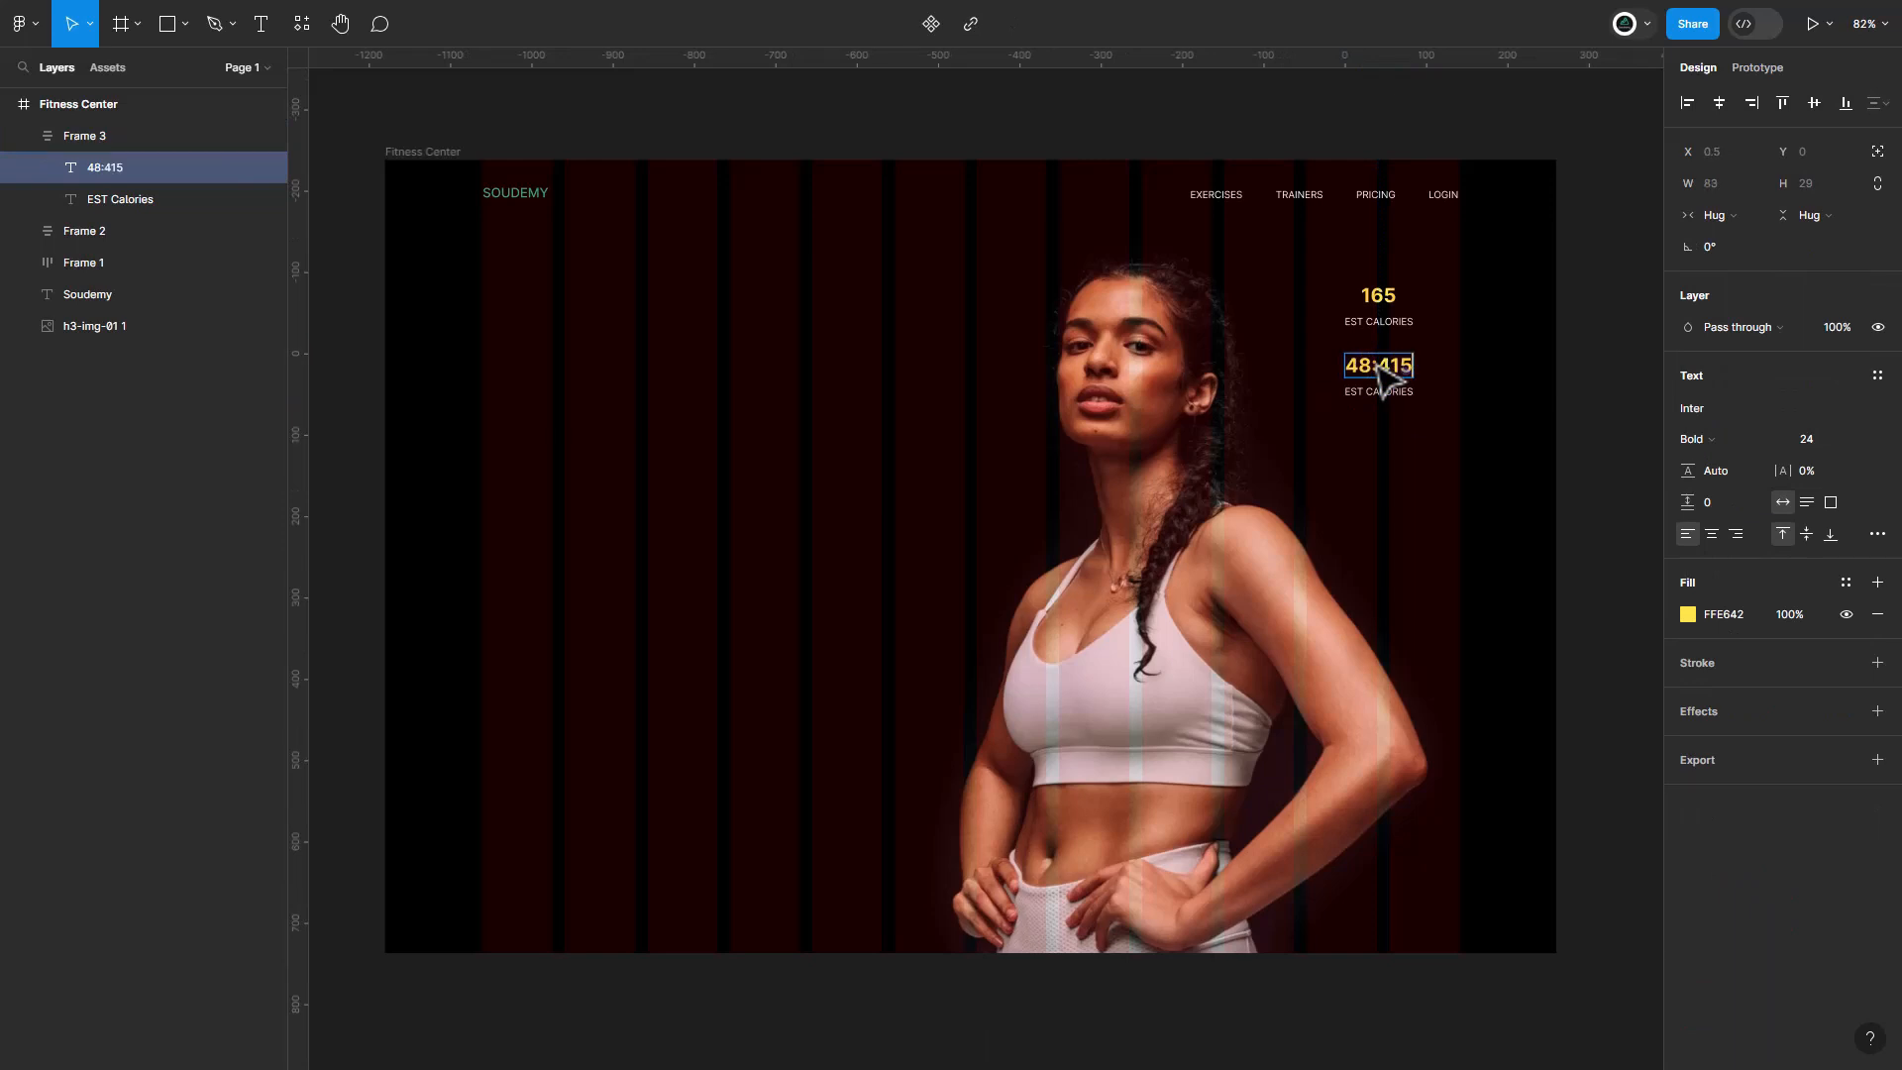
key(BackSpace)
key(BackSpace)
key(BackSpace)
text(15)
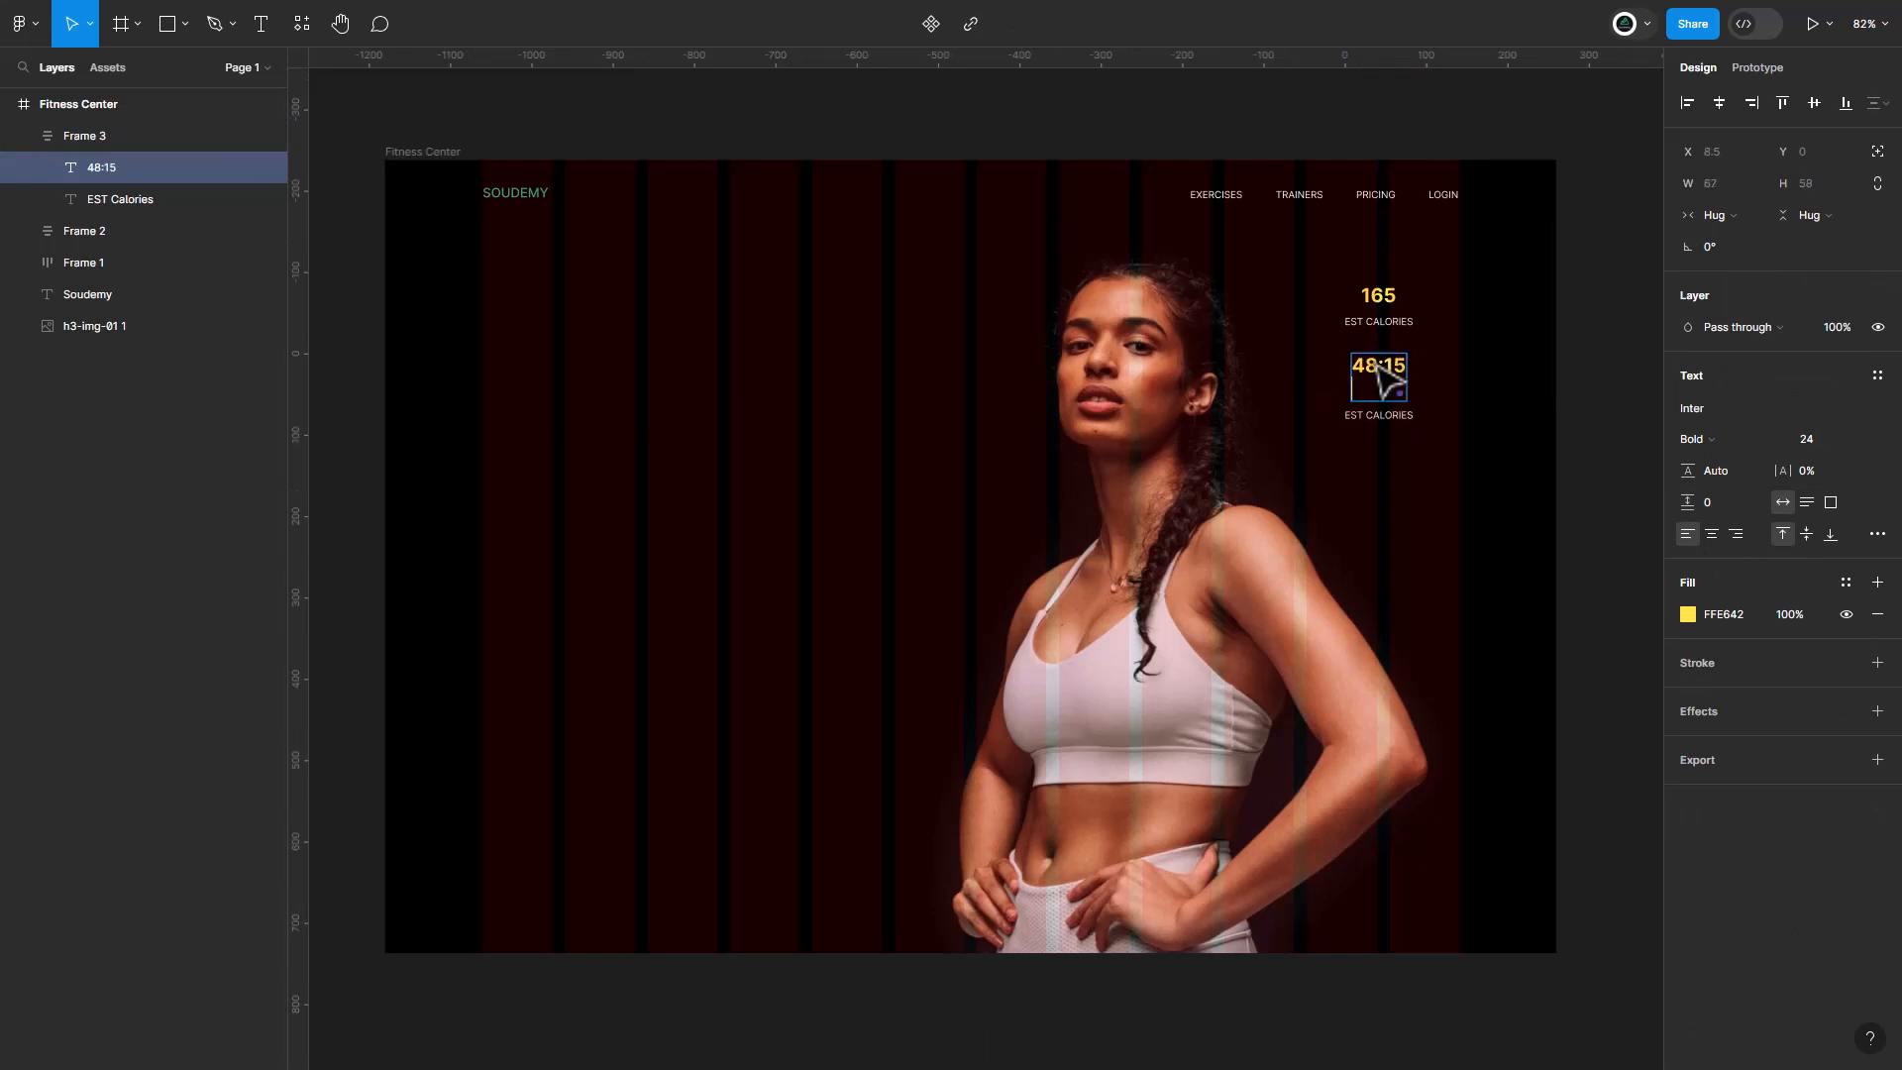
Reword the label under 48:15 as "fitness time".
click(1384, 394)
double_click(1382, 394)
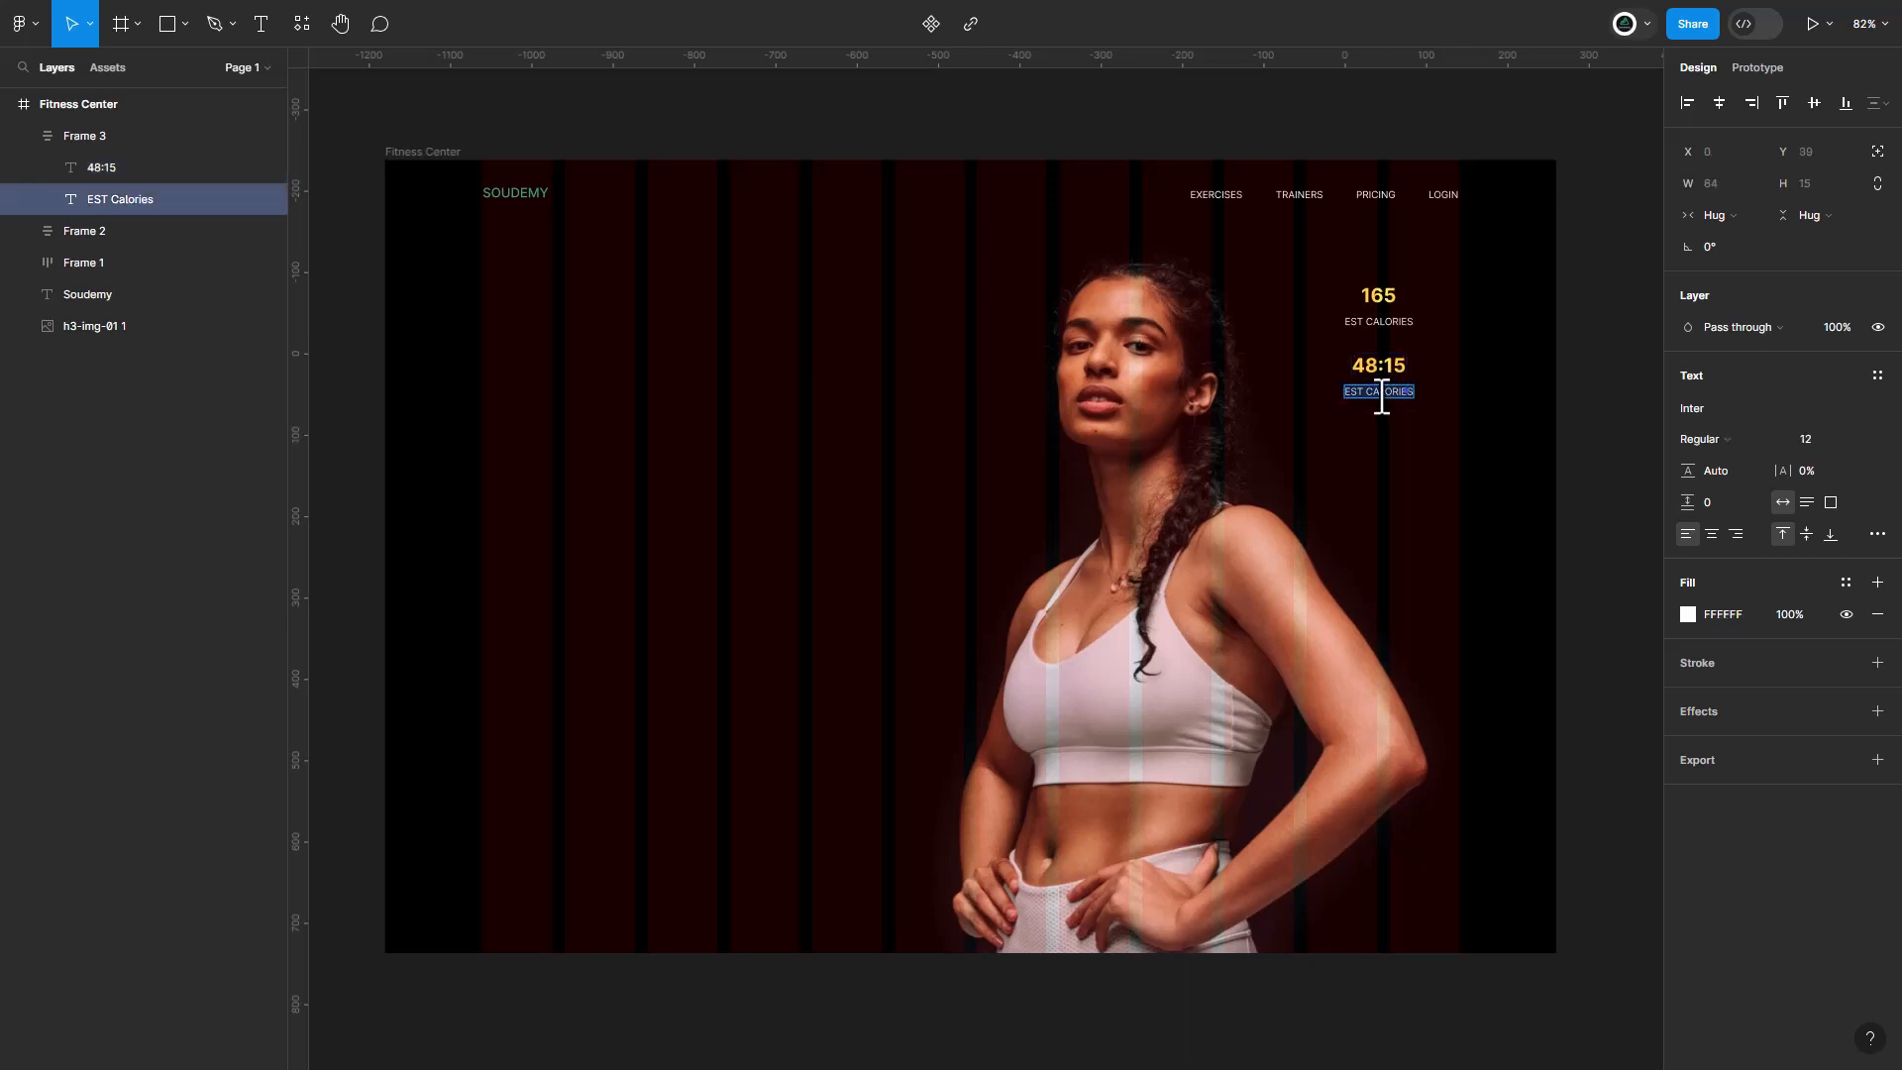
text(fitness time)
key(Escape)
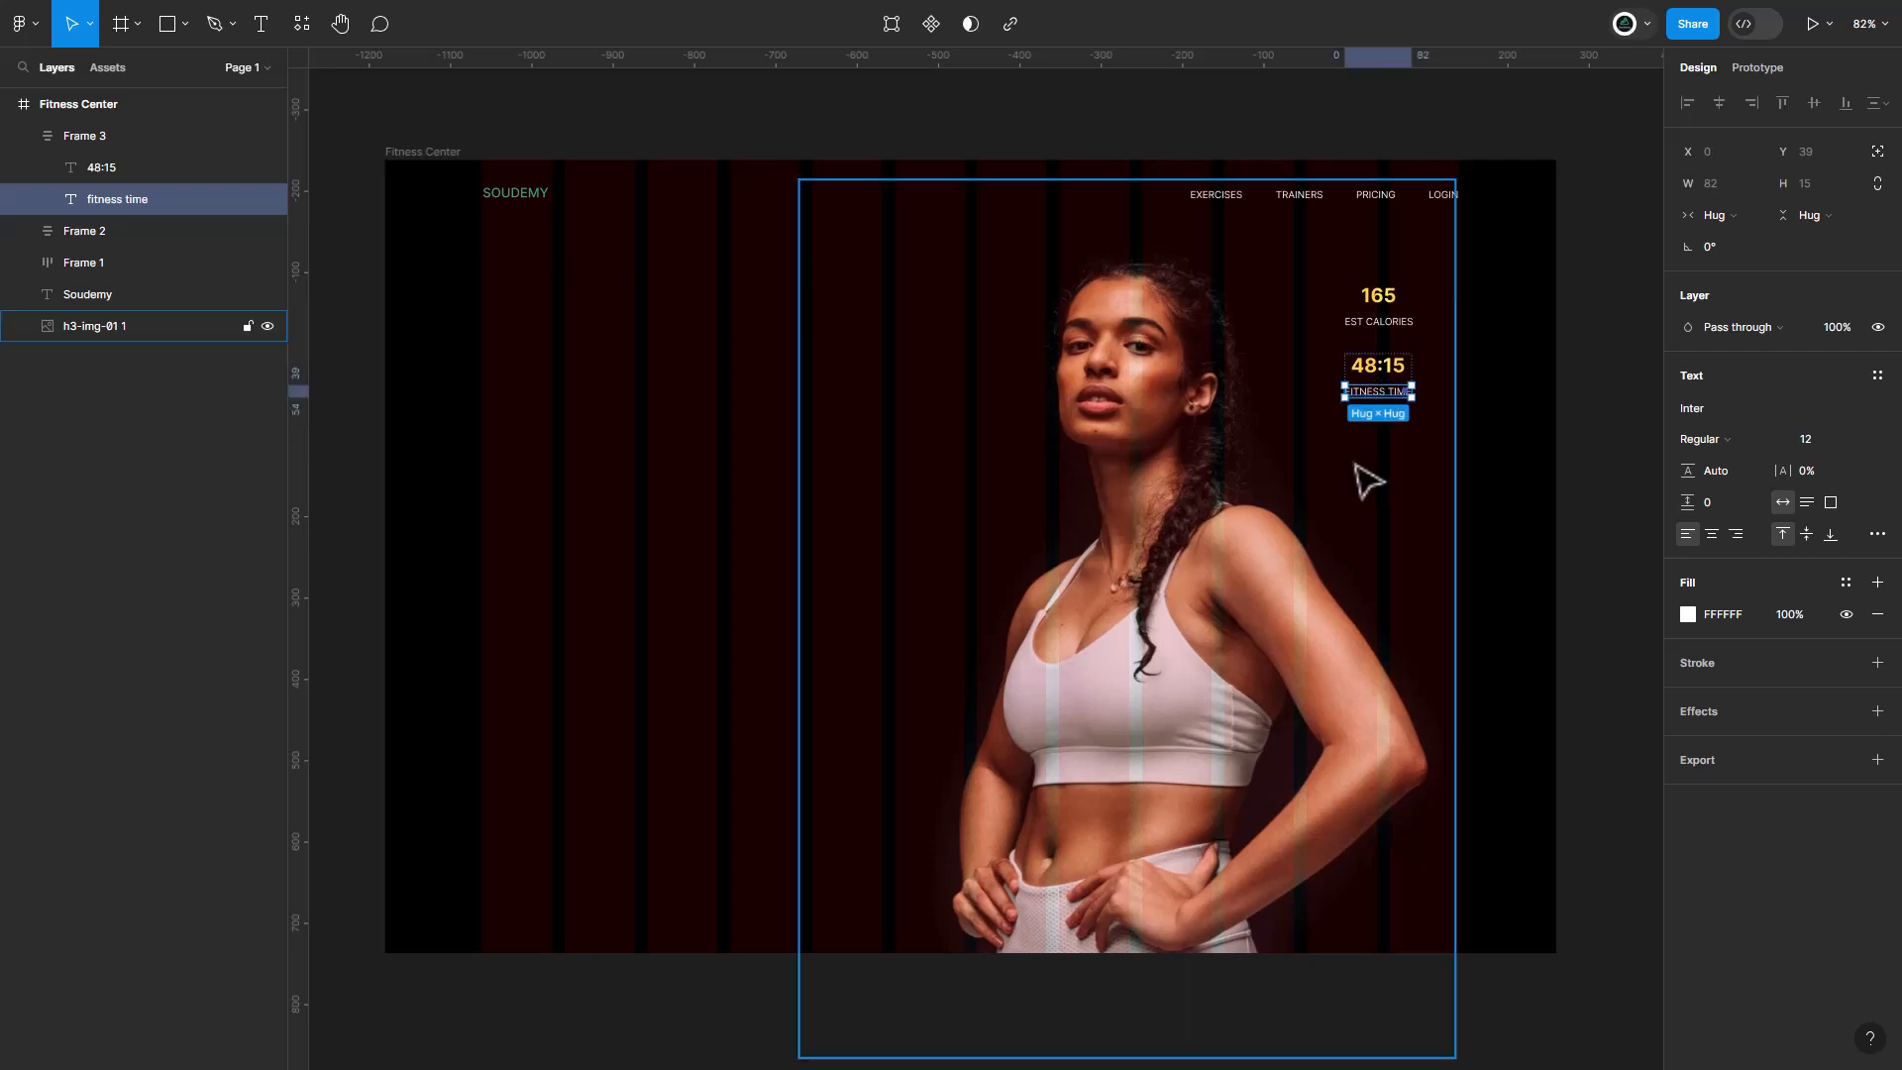
shift+click(1390, 311)
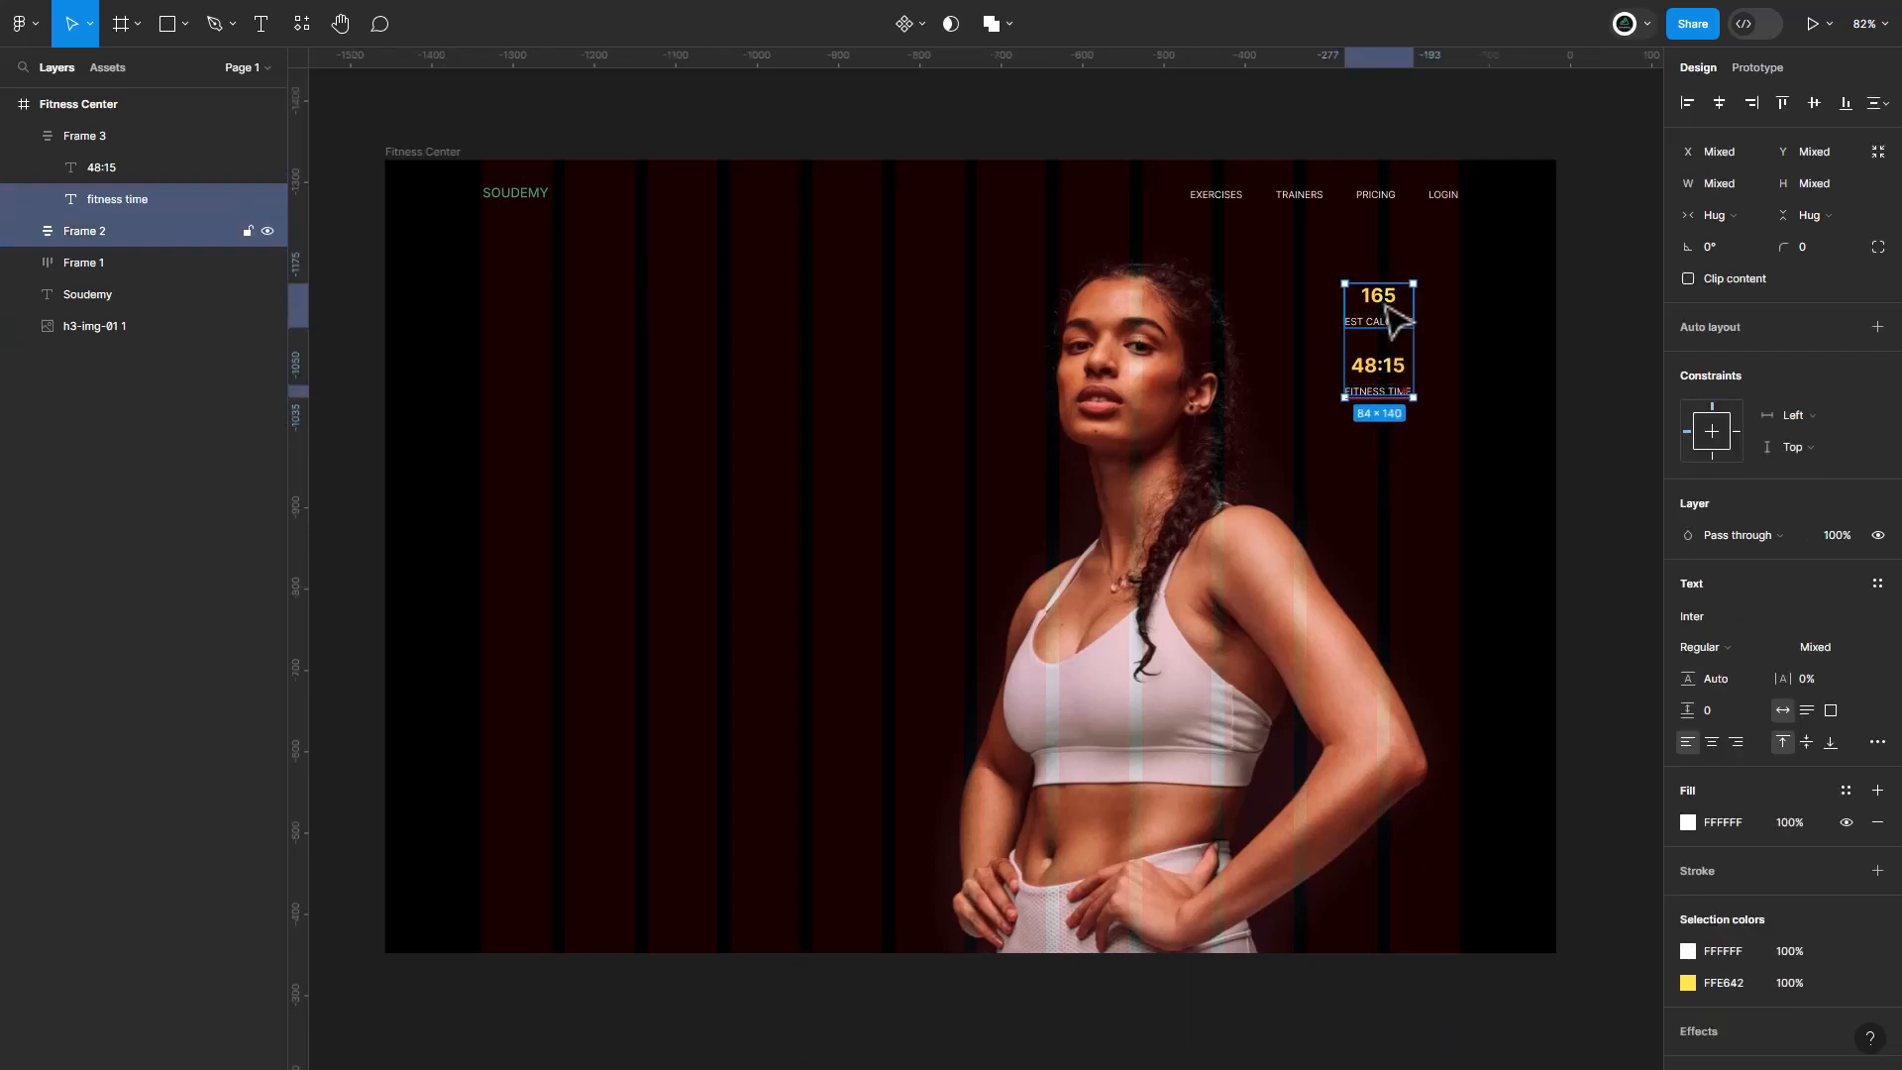
key(shift+a)
key(ctrl+z)
click(1487, 481)
Move the calories and fitness time blocks together slightly down, keeping them beside the athlete's head.
click(1379, 357)
shift+click(1371, 293)
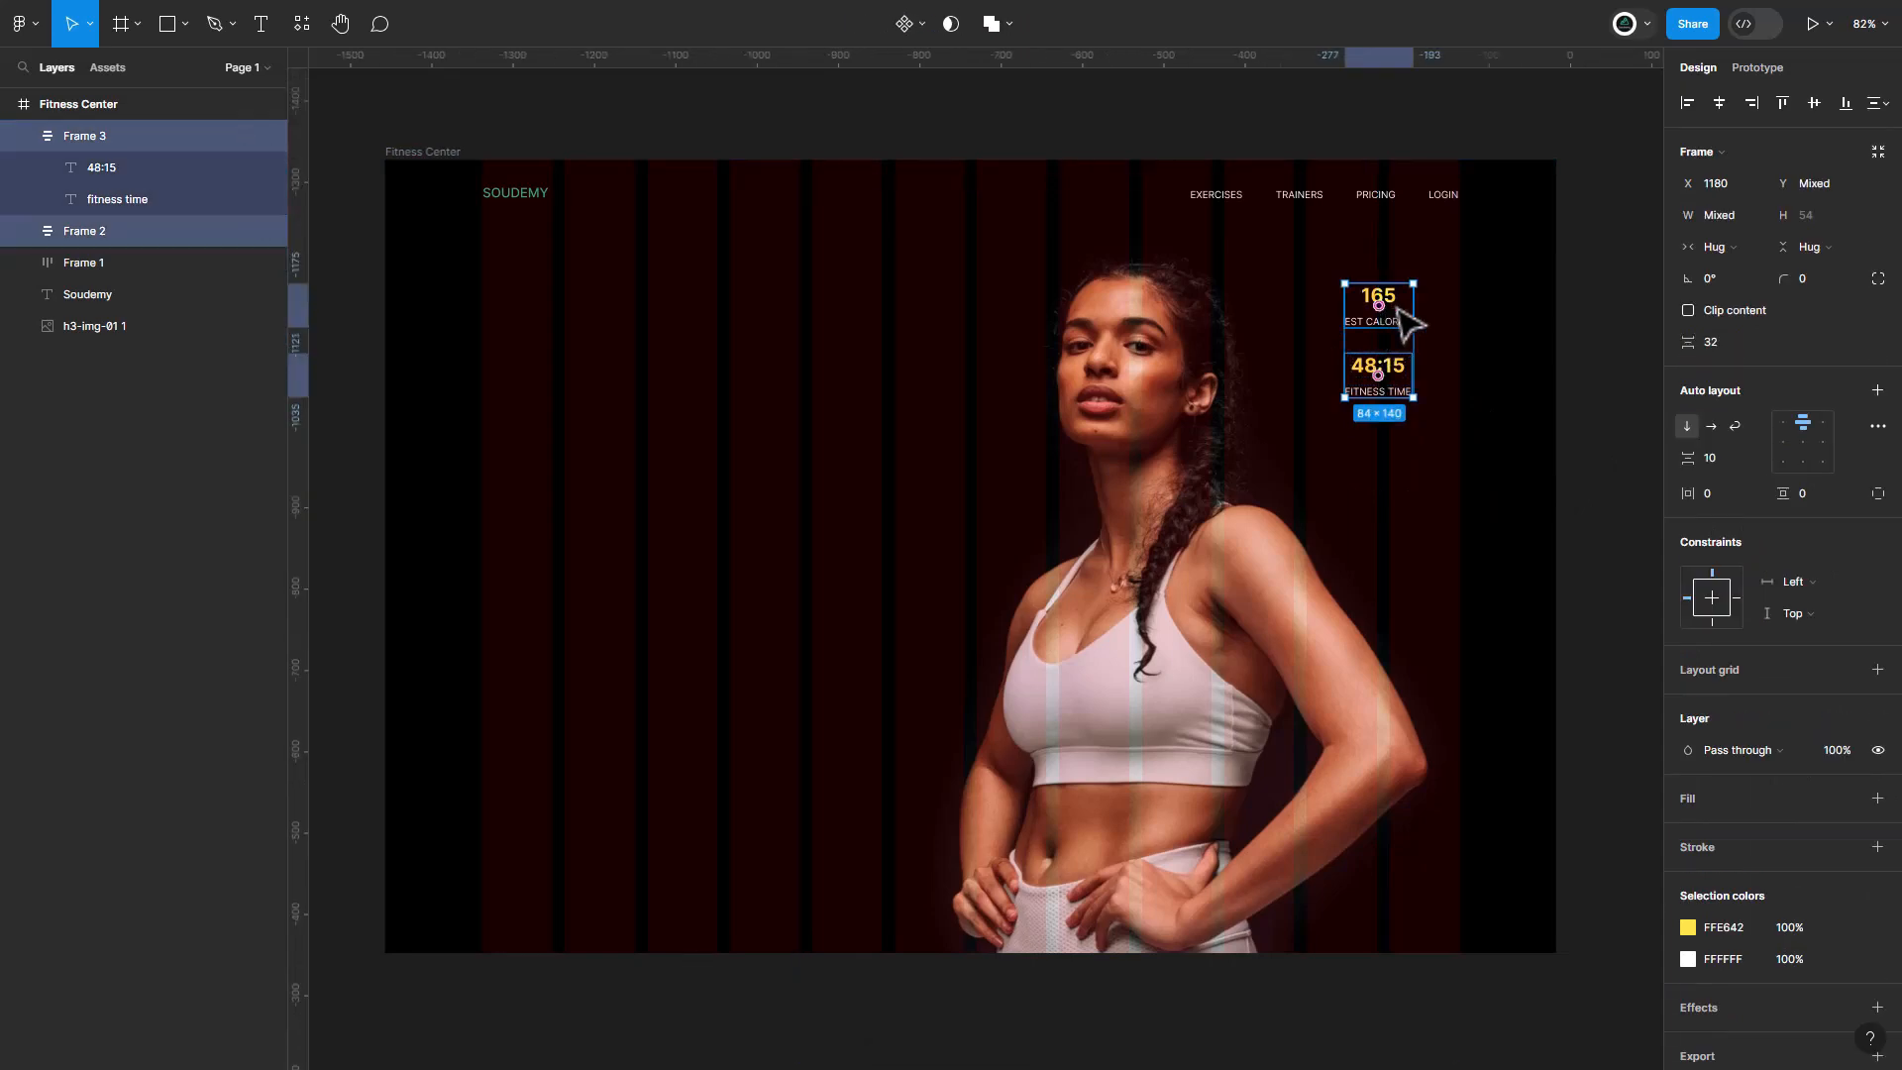
drag(1409, 318, 1408, 355)
click(1516, 364)
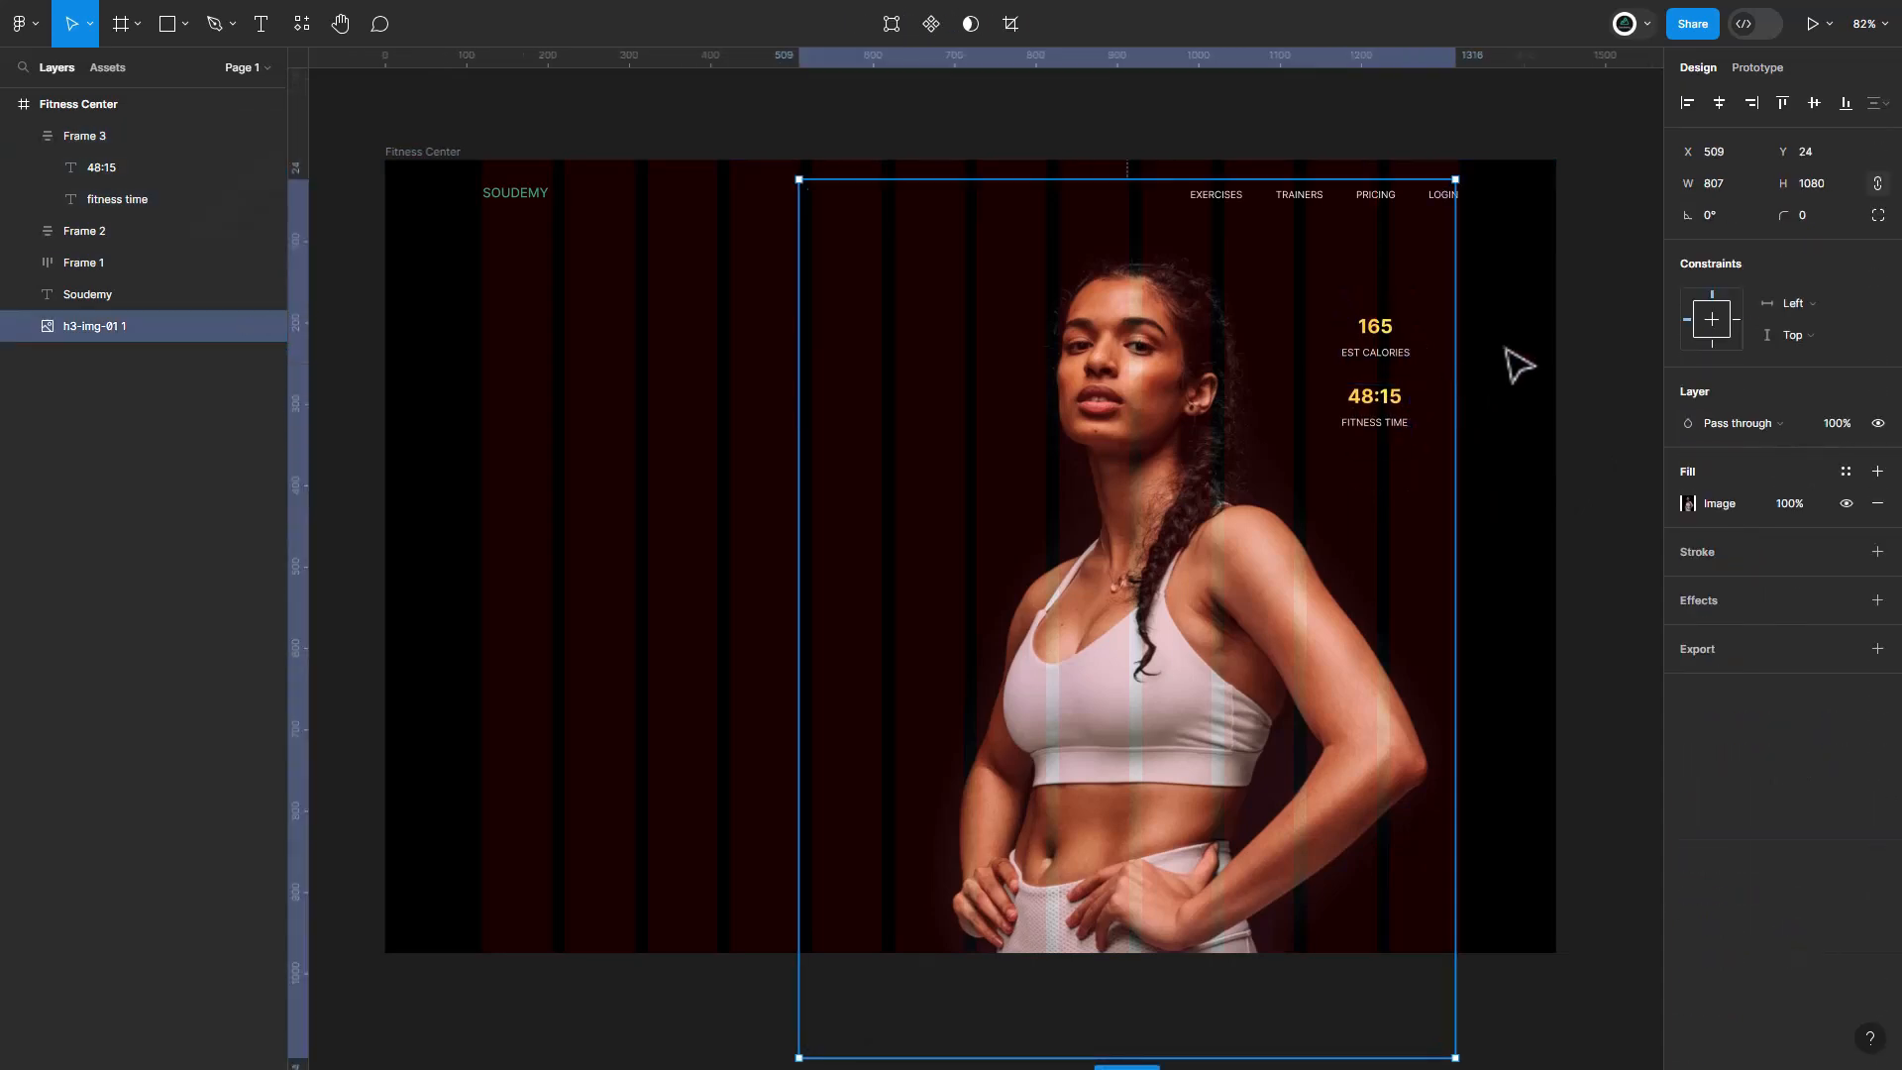
key(Escape)
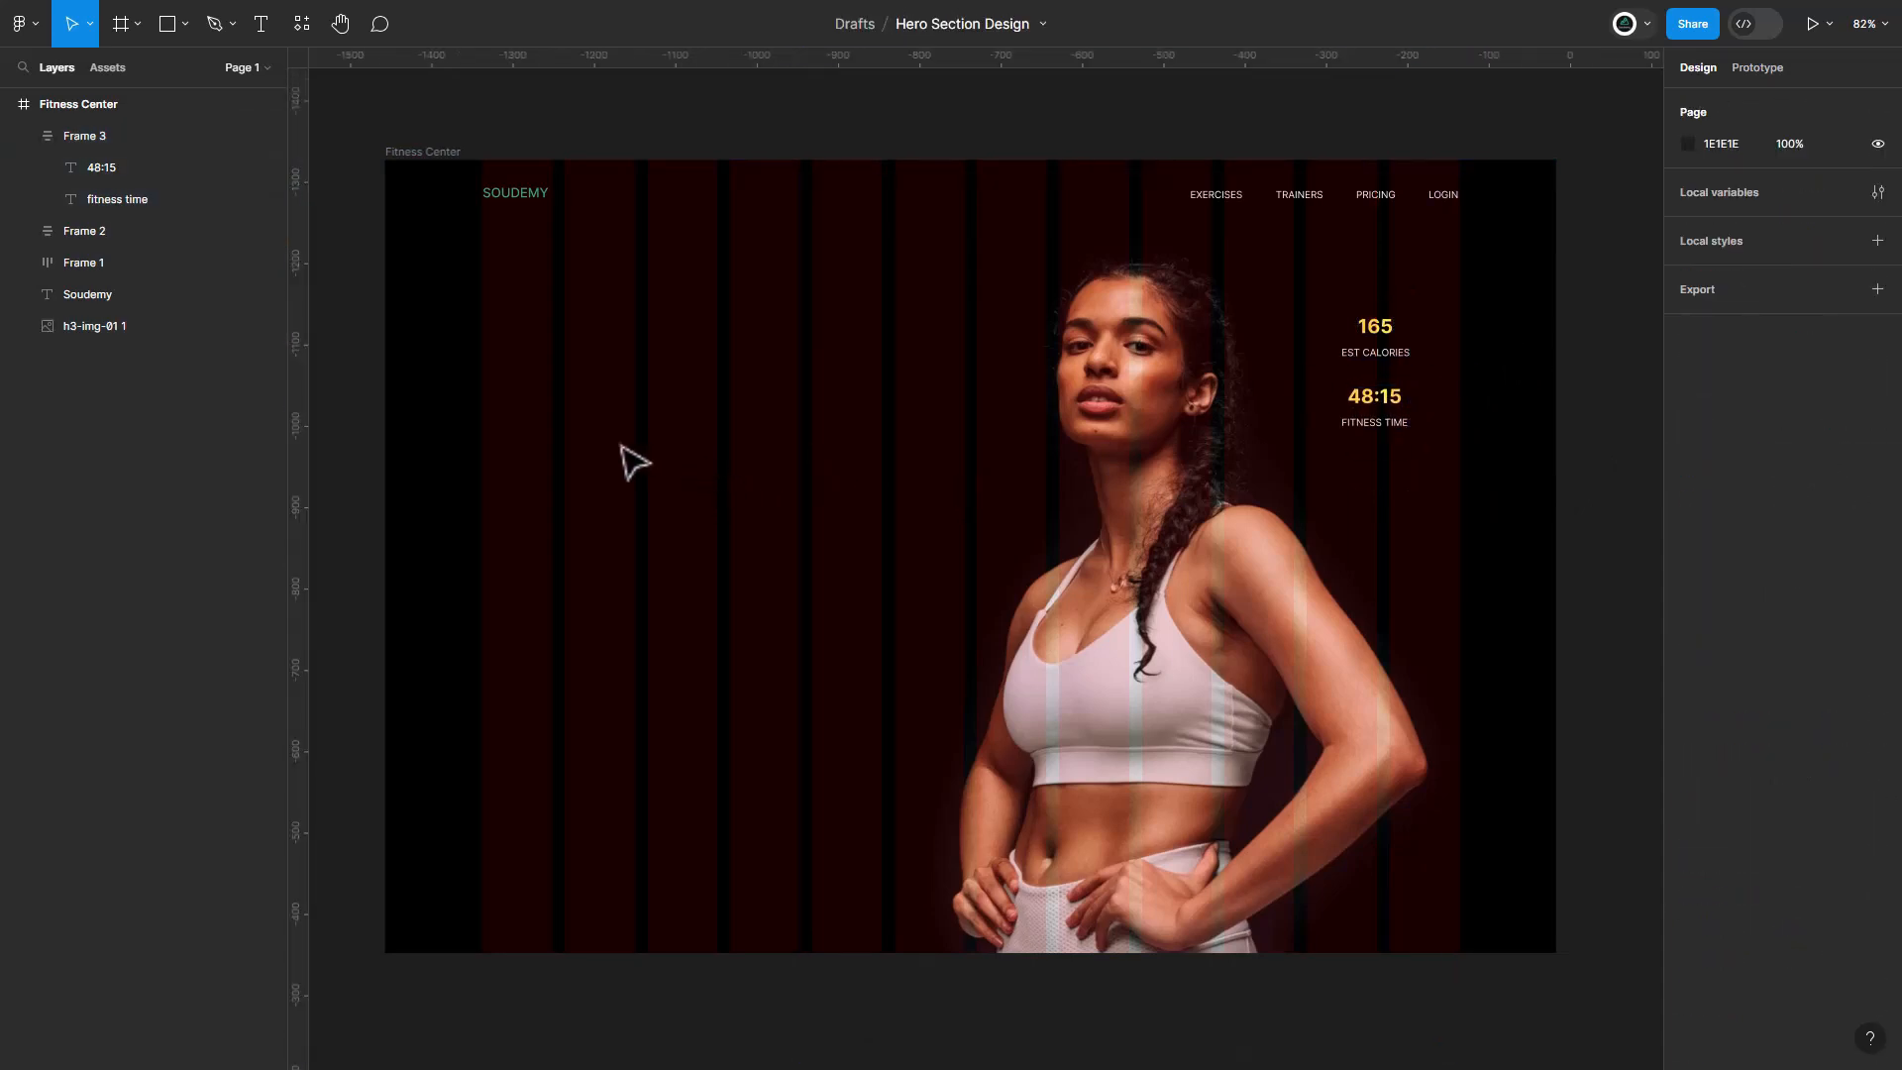
Add the text "Today" at about X 136, Y 267, in the empty area below the Soudemy logo.
click(261, 26)
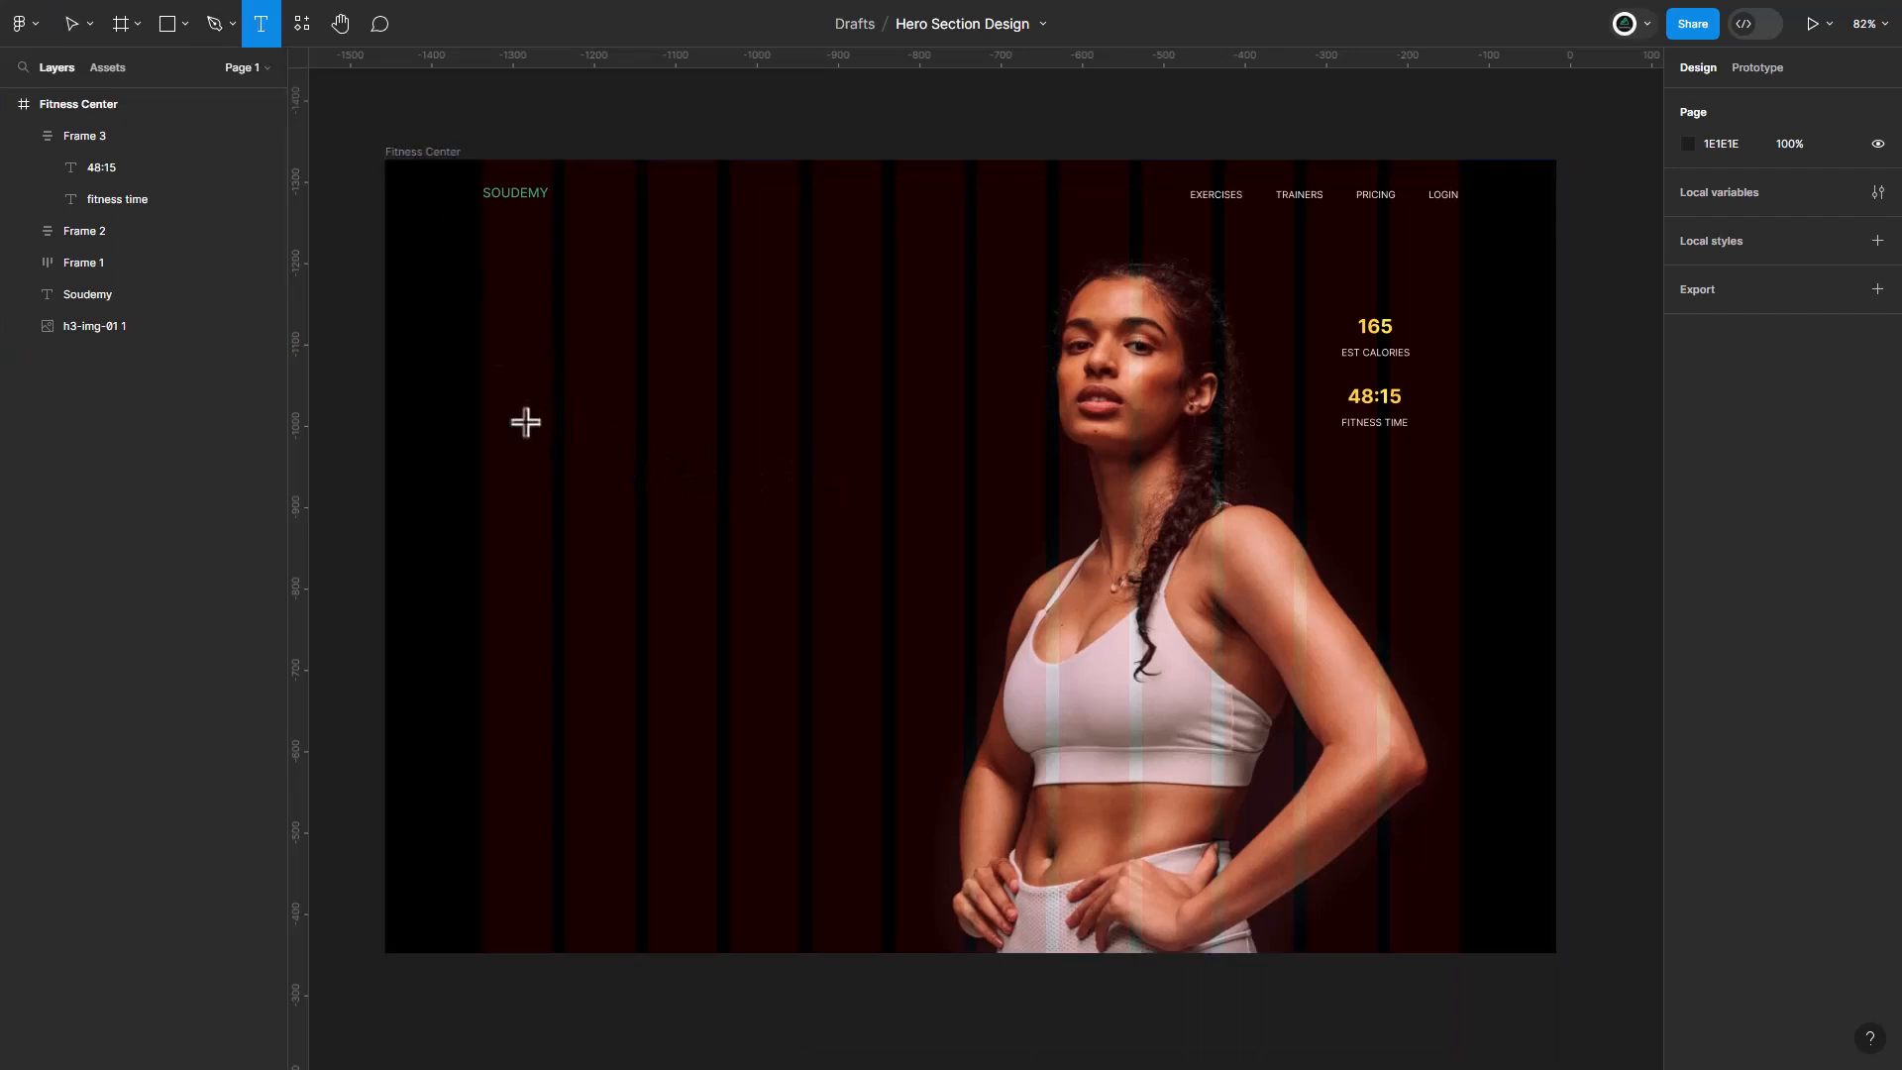
click(496, 379)
text(Today)
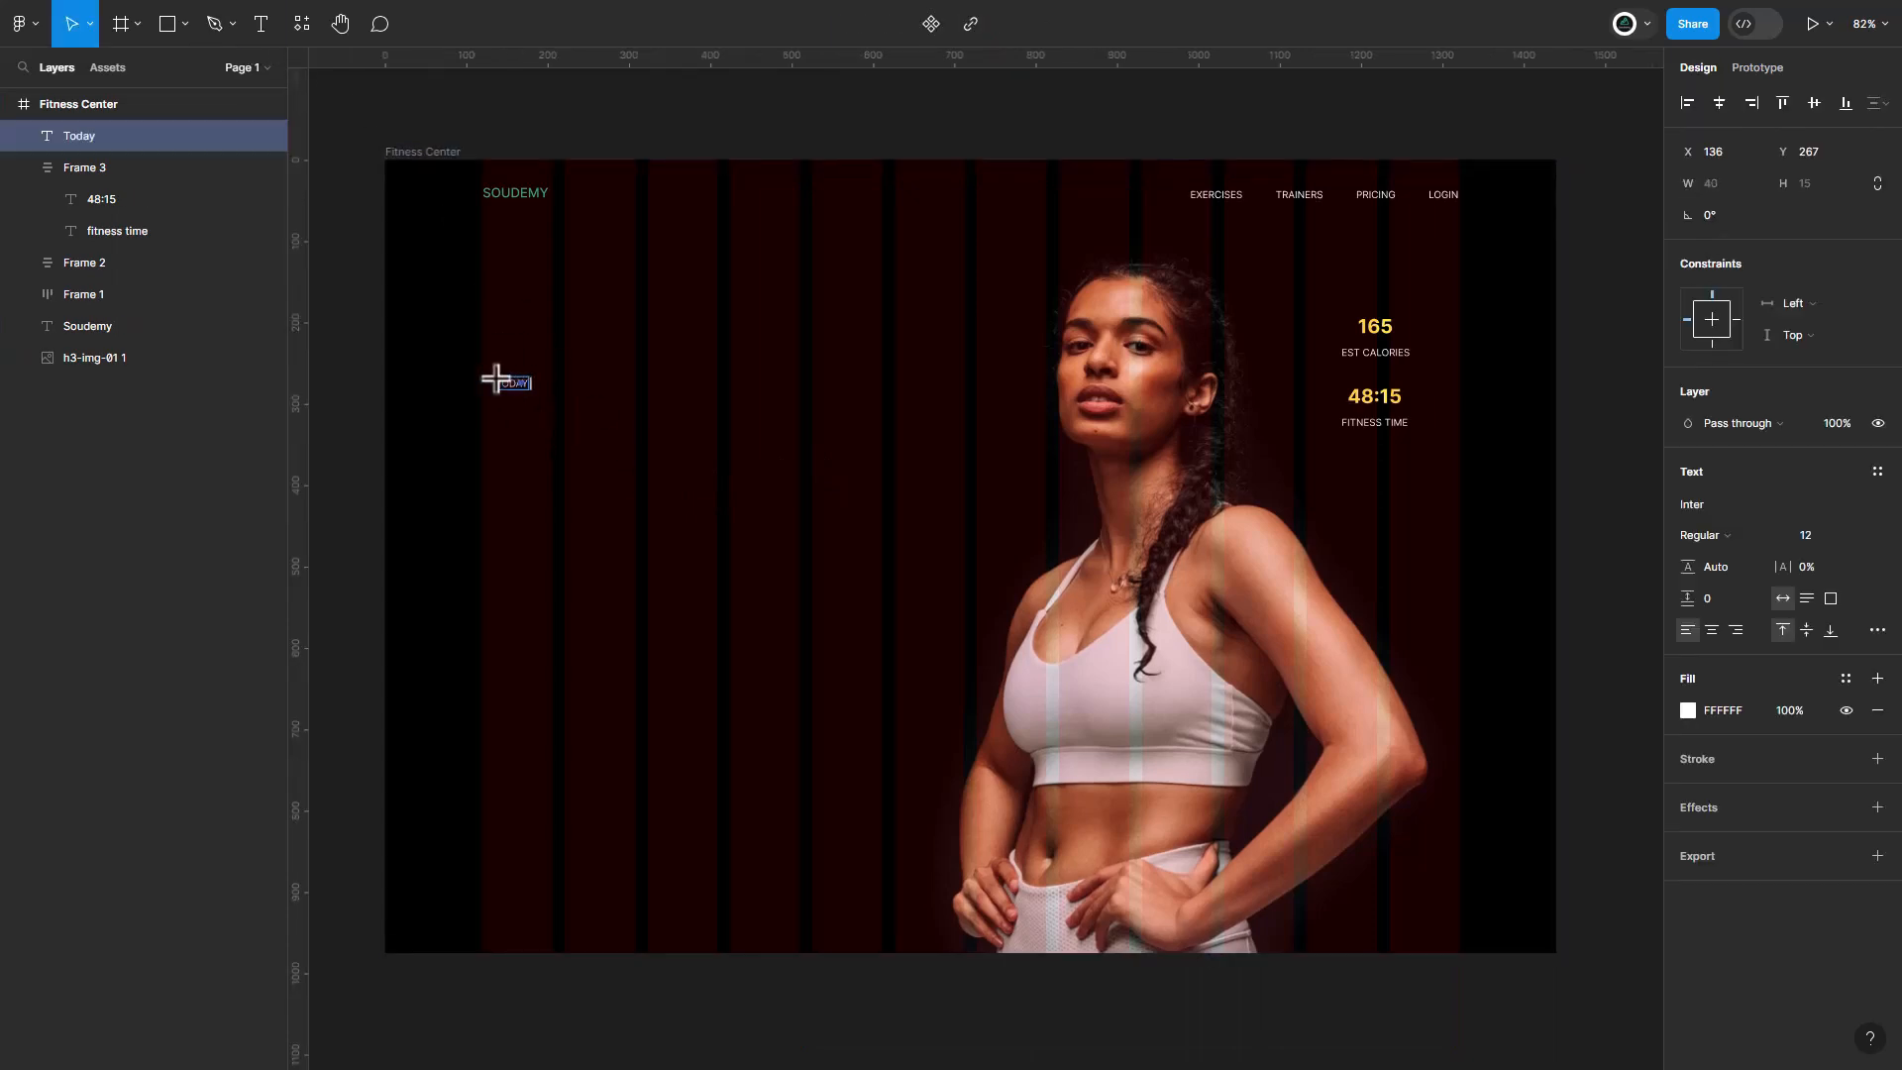
Extend the text to "Today is best day to start", broken onto two lines after "best", and colour it FFE642.
text( is best day to start)
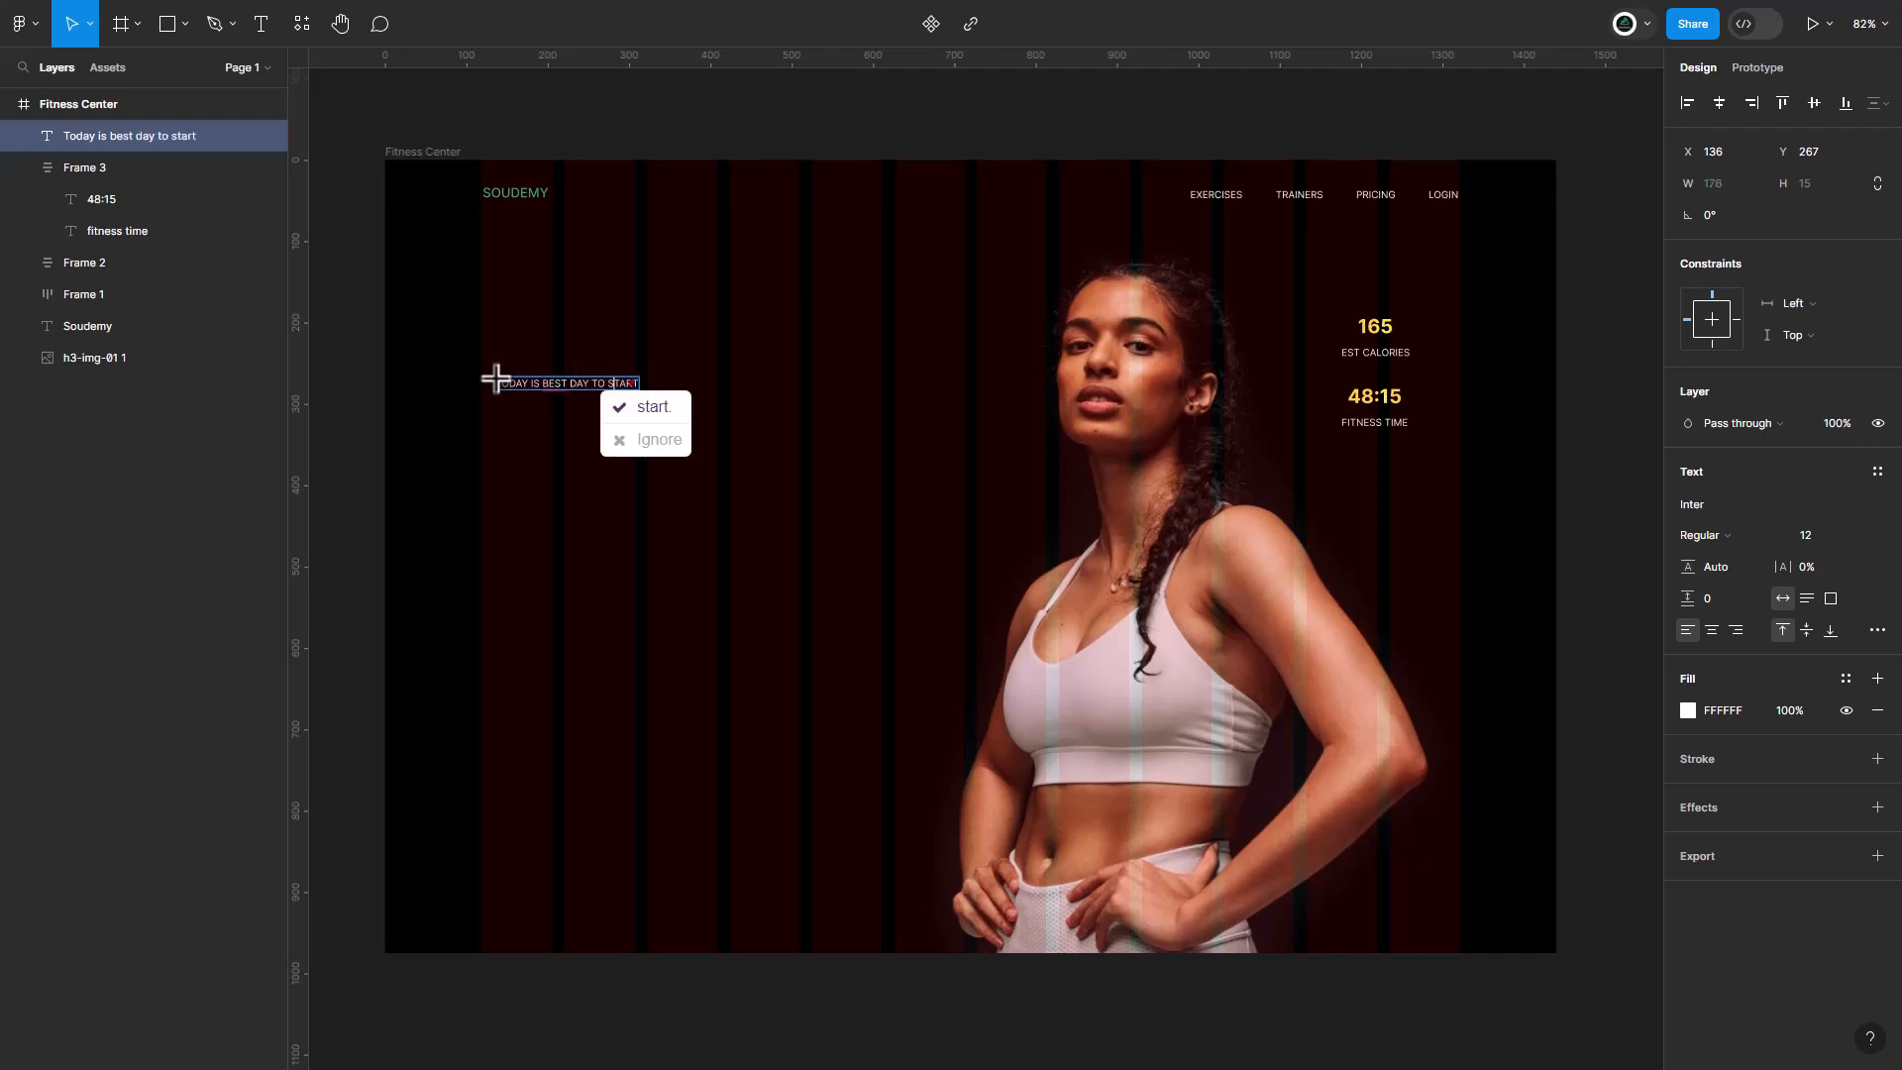
key(Return)
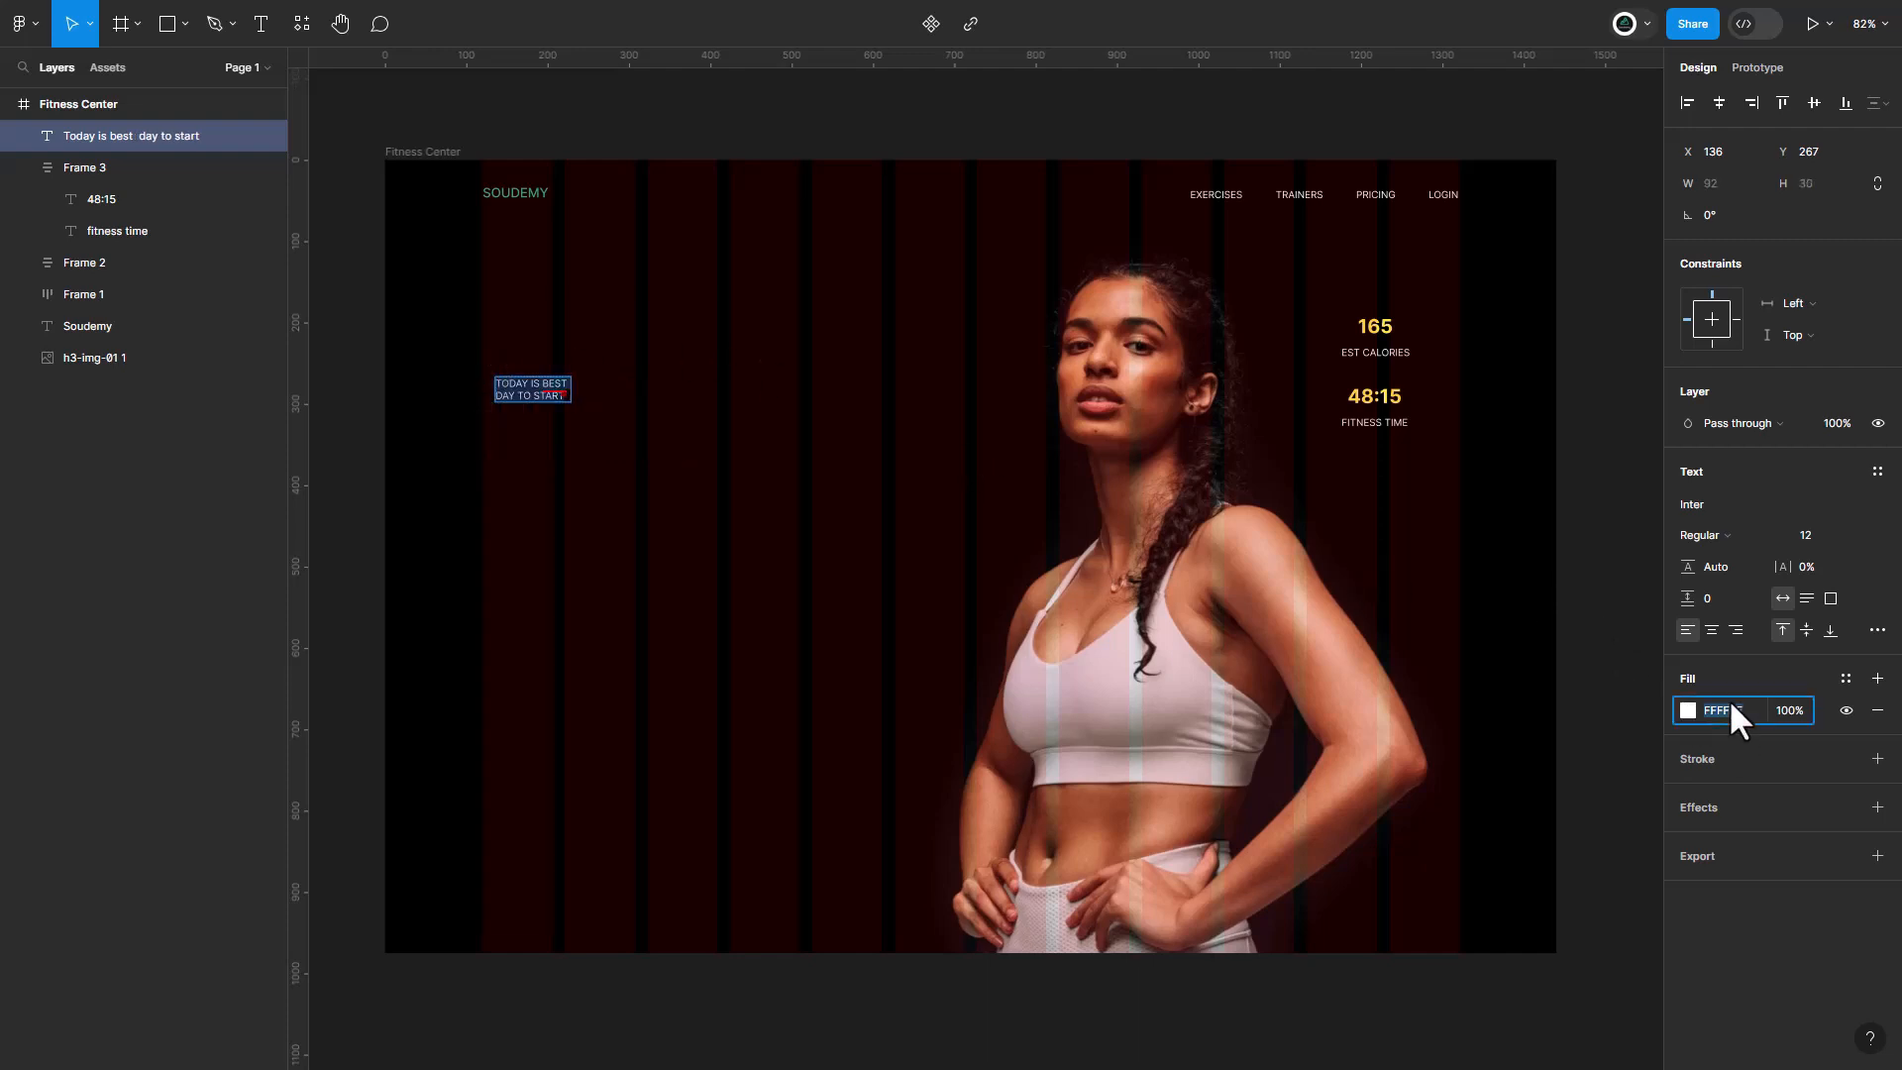
text(ffe642)
key(Return)
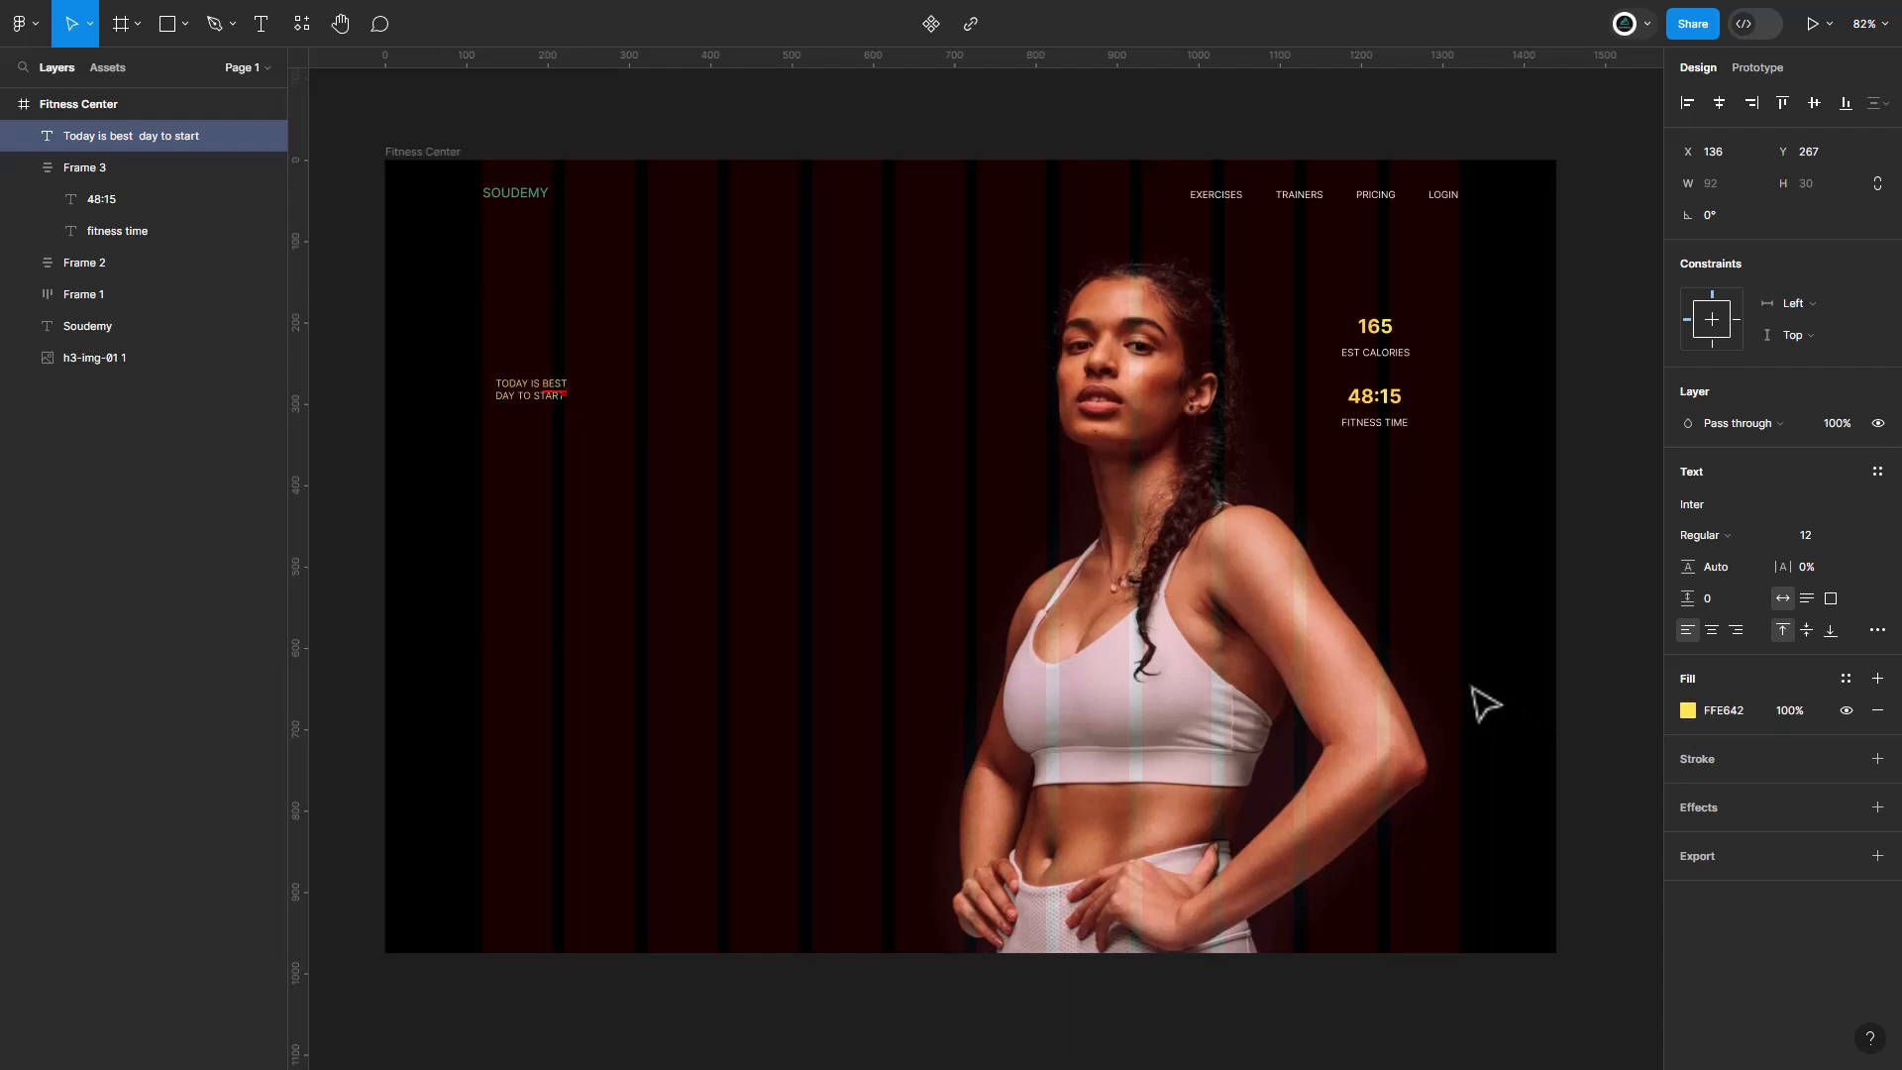
Set the tagline's font size to 16 and line height to 25, and move it to X 131, Y 247.
click(1805, 535)
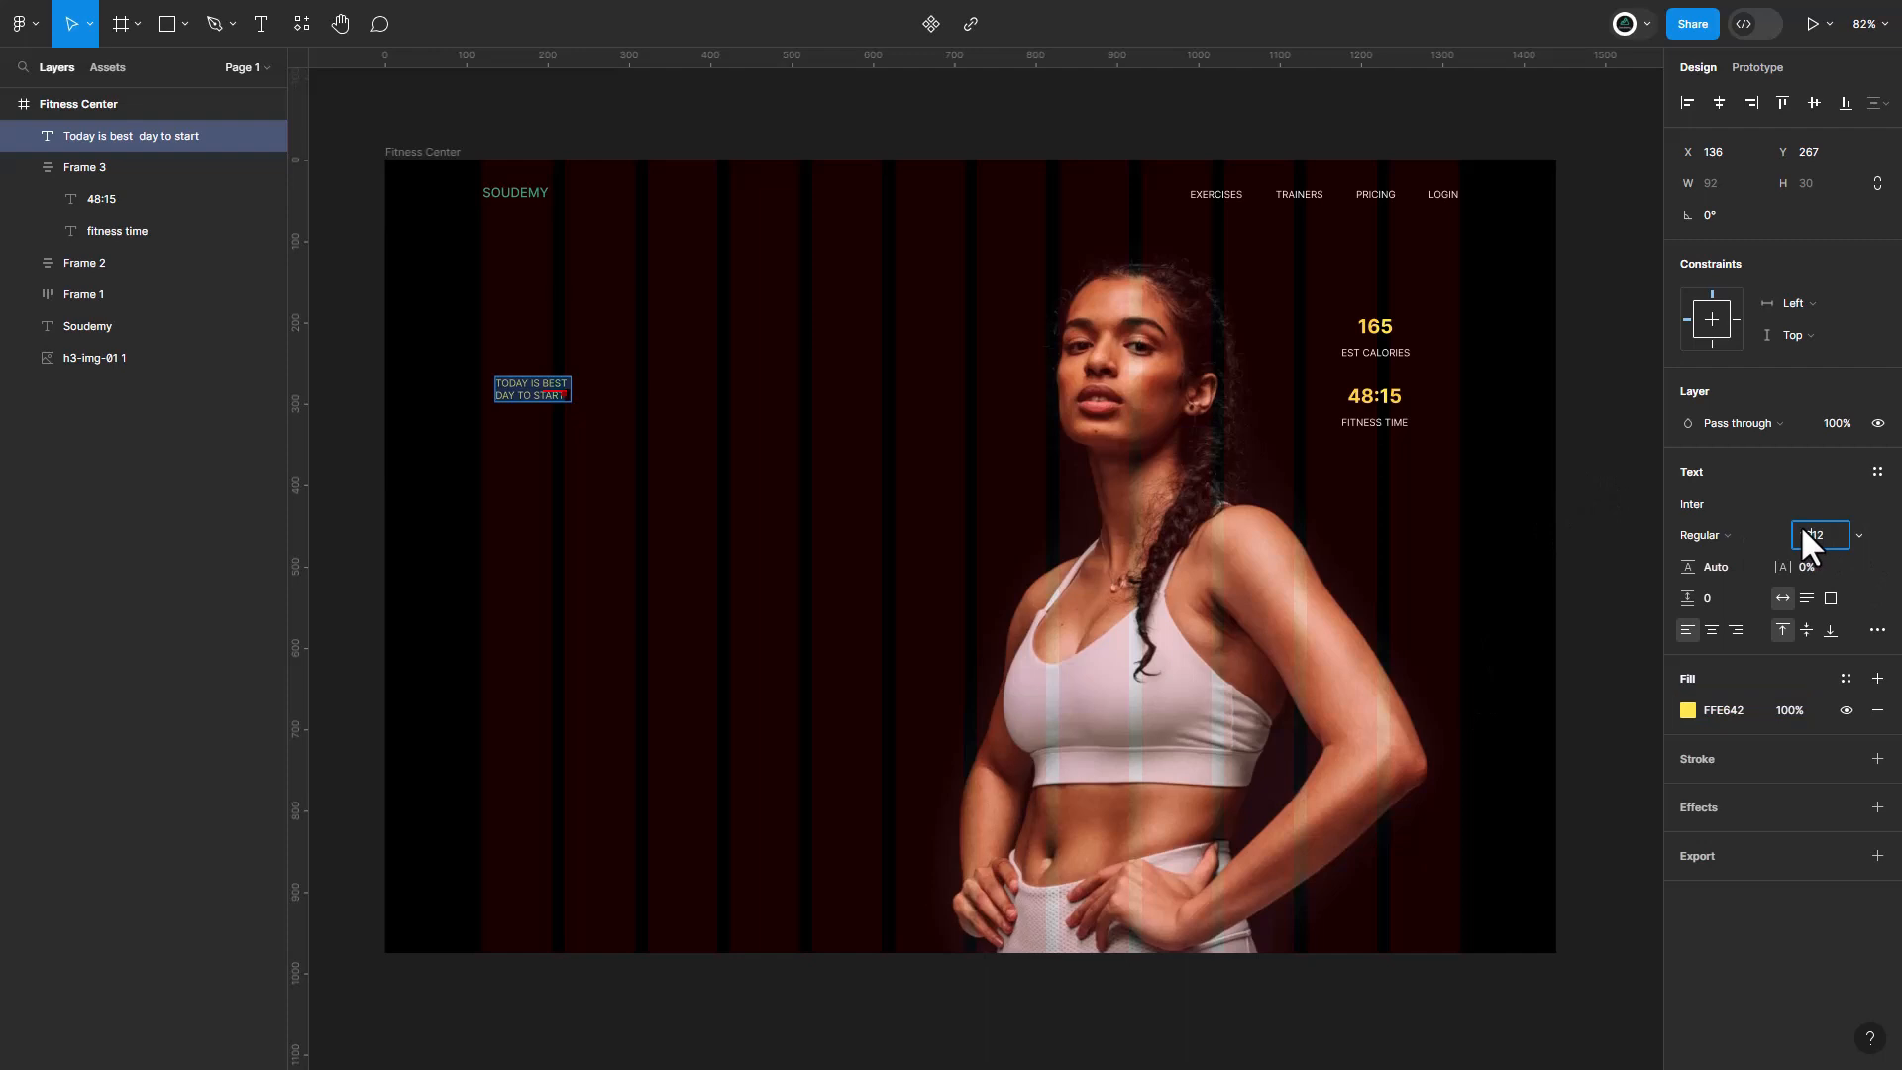
text(16)
key(Return)
click(1720, 563)
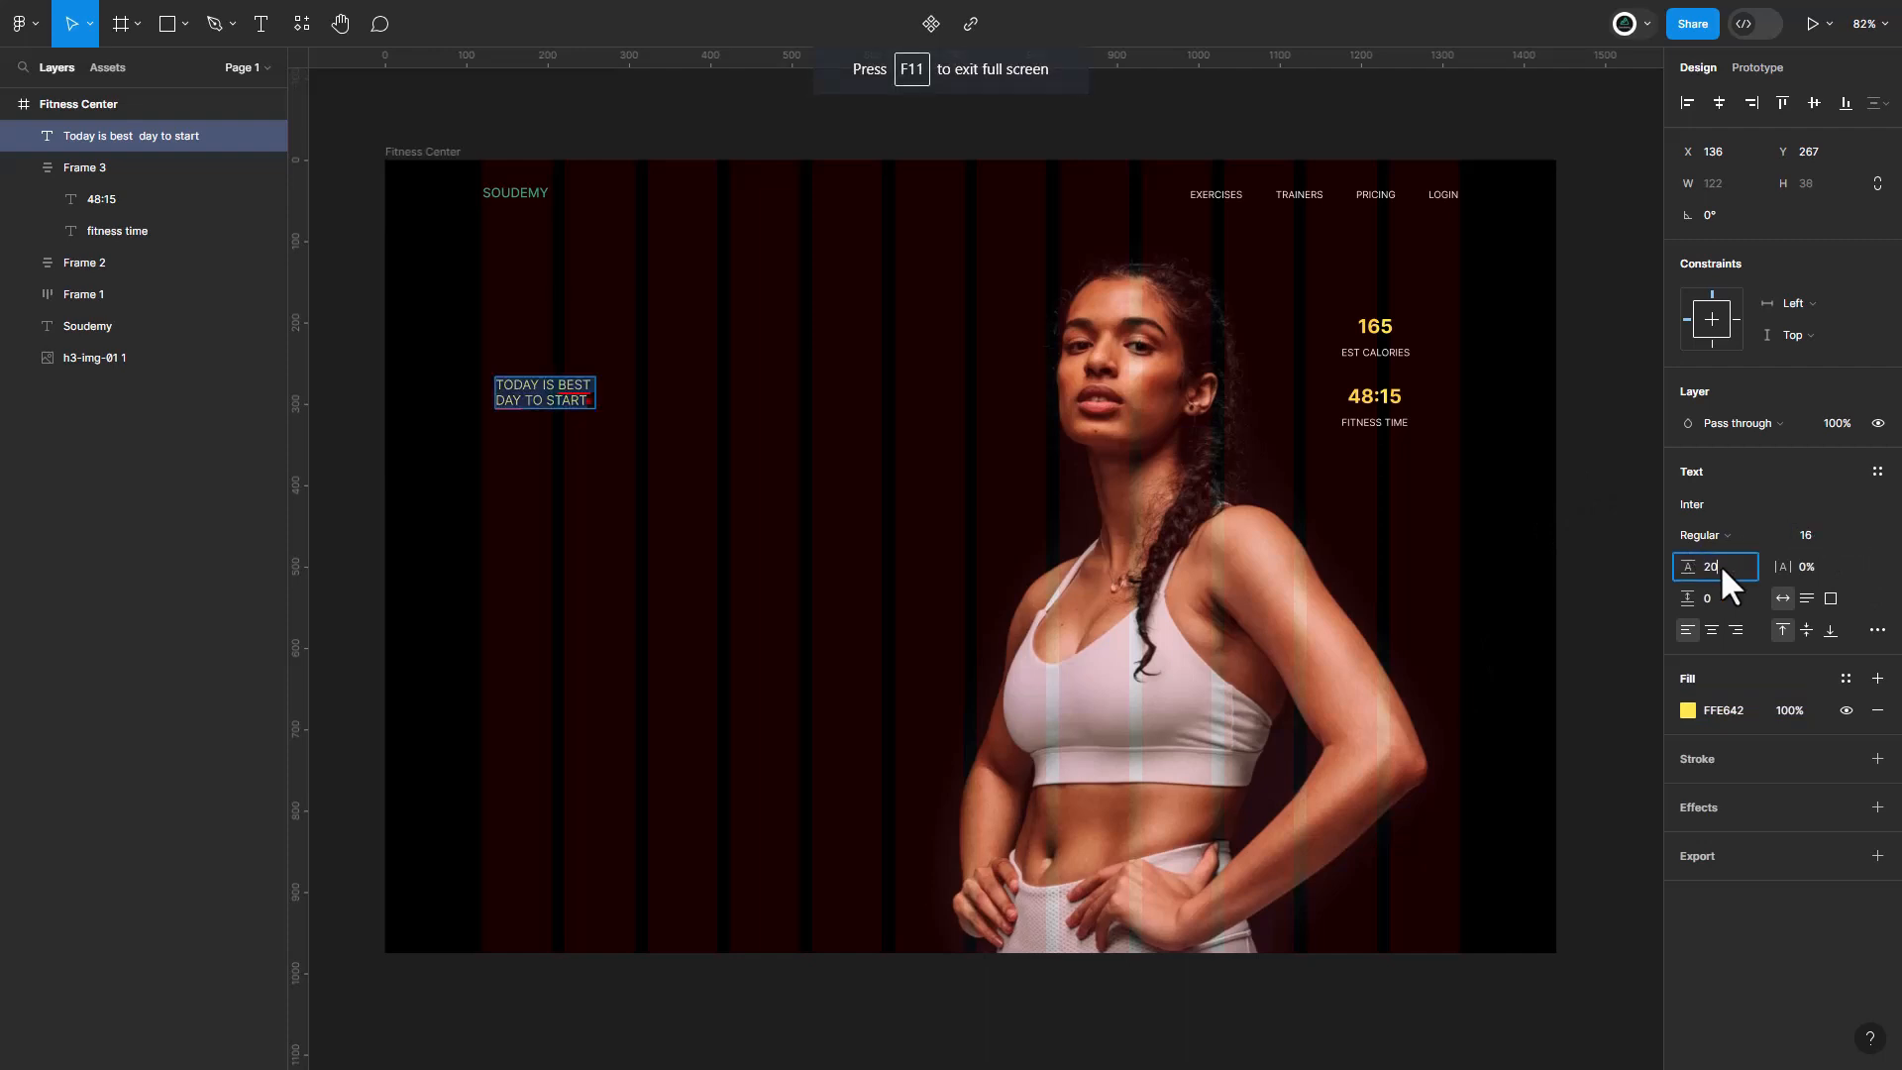
text(20)
key(Return)
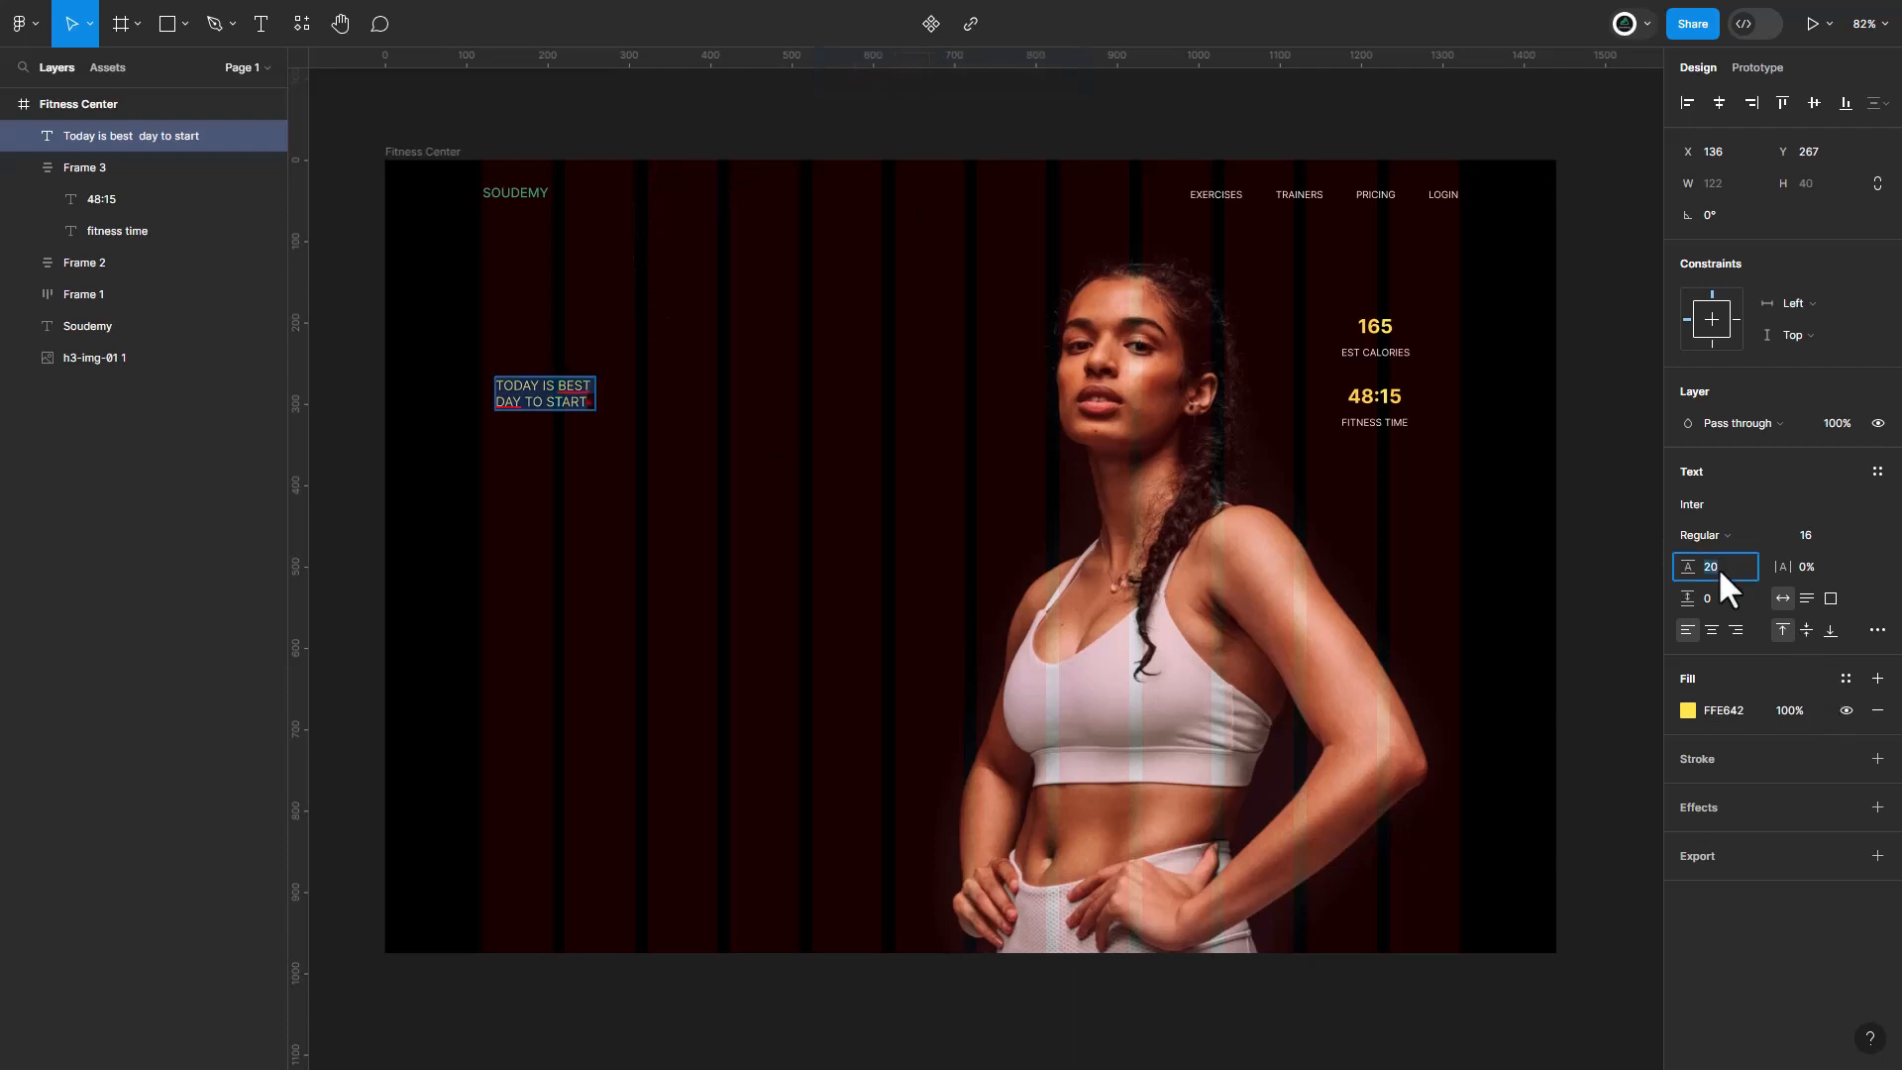
key(Return)
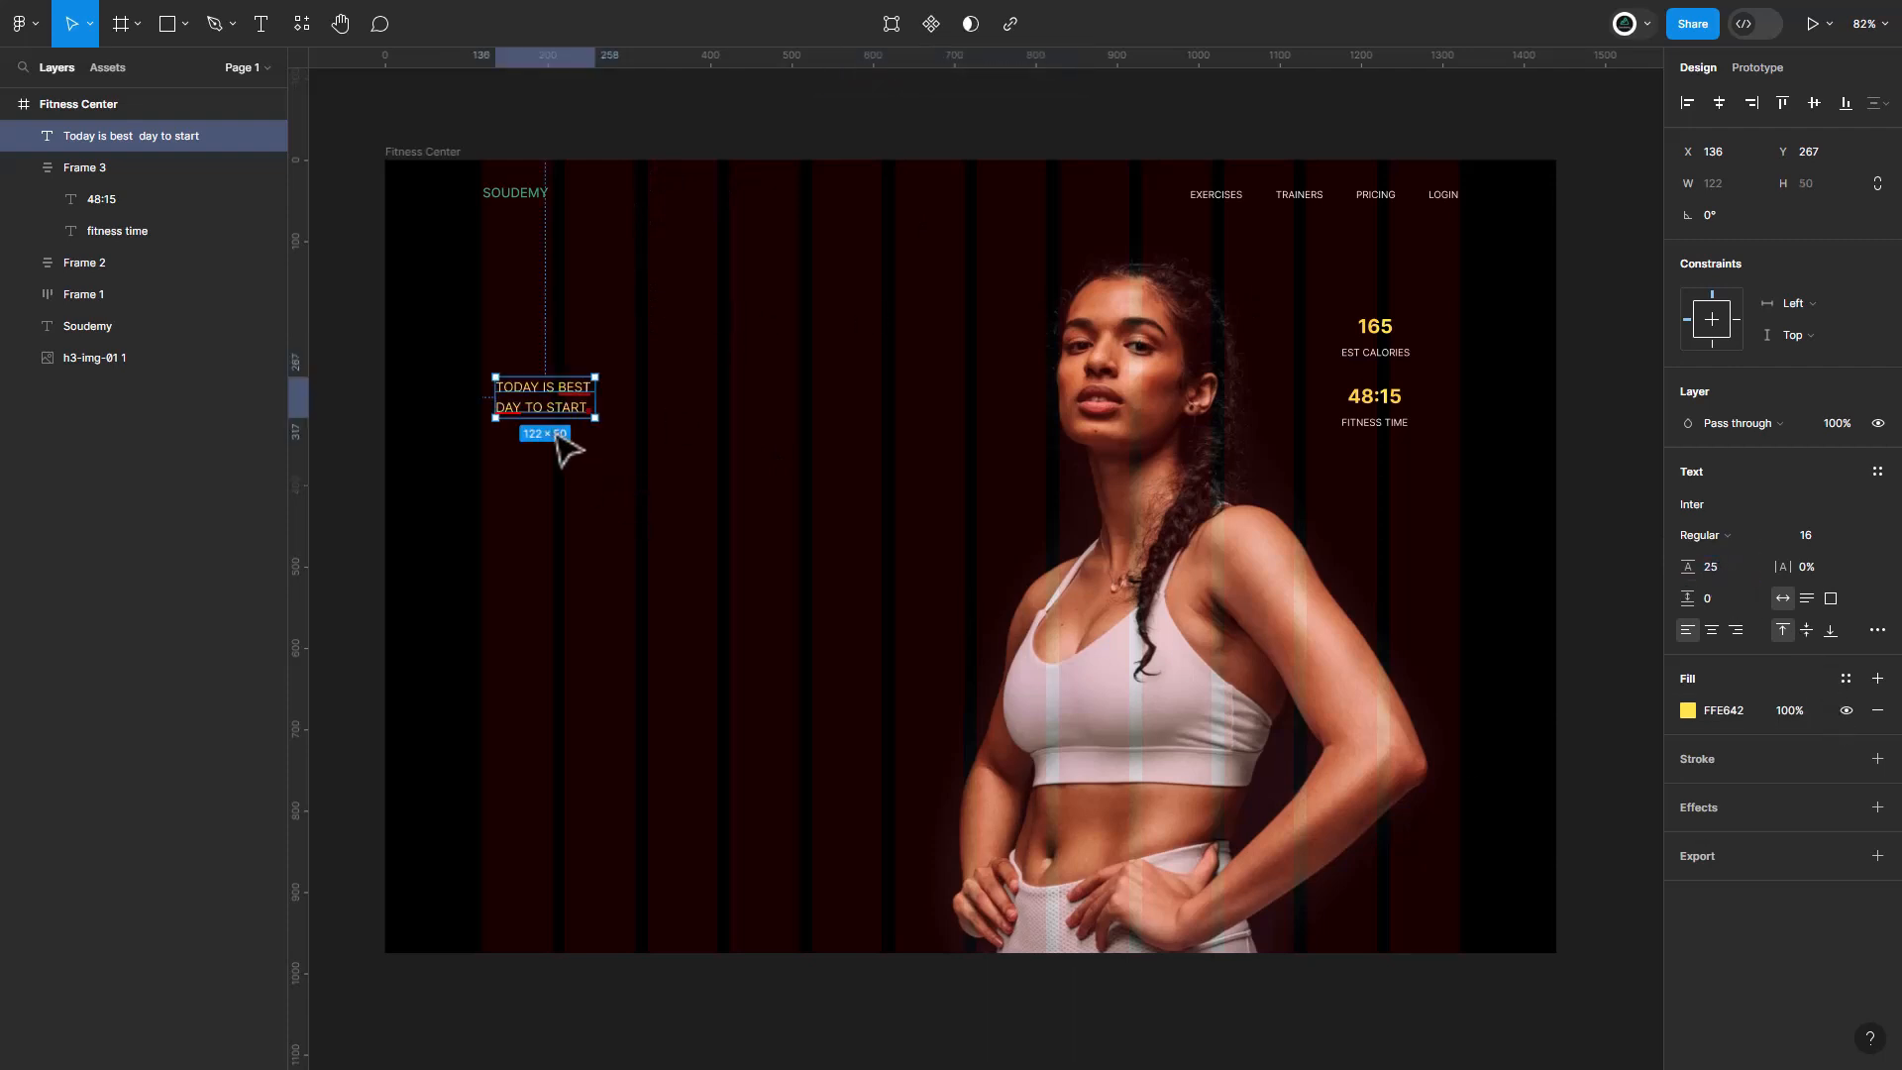
drag(545, 401, 541, 387)
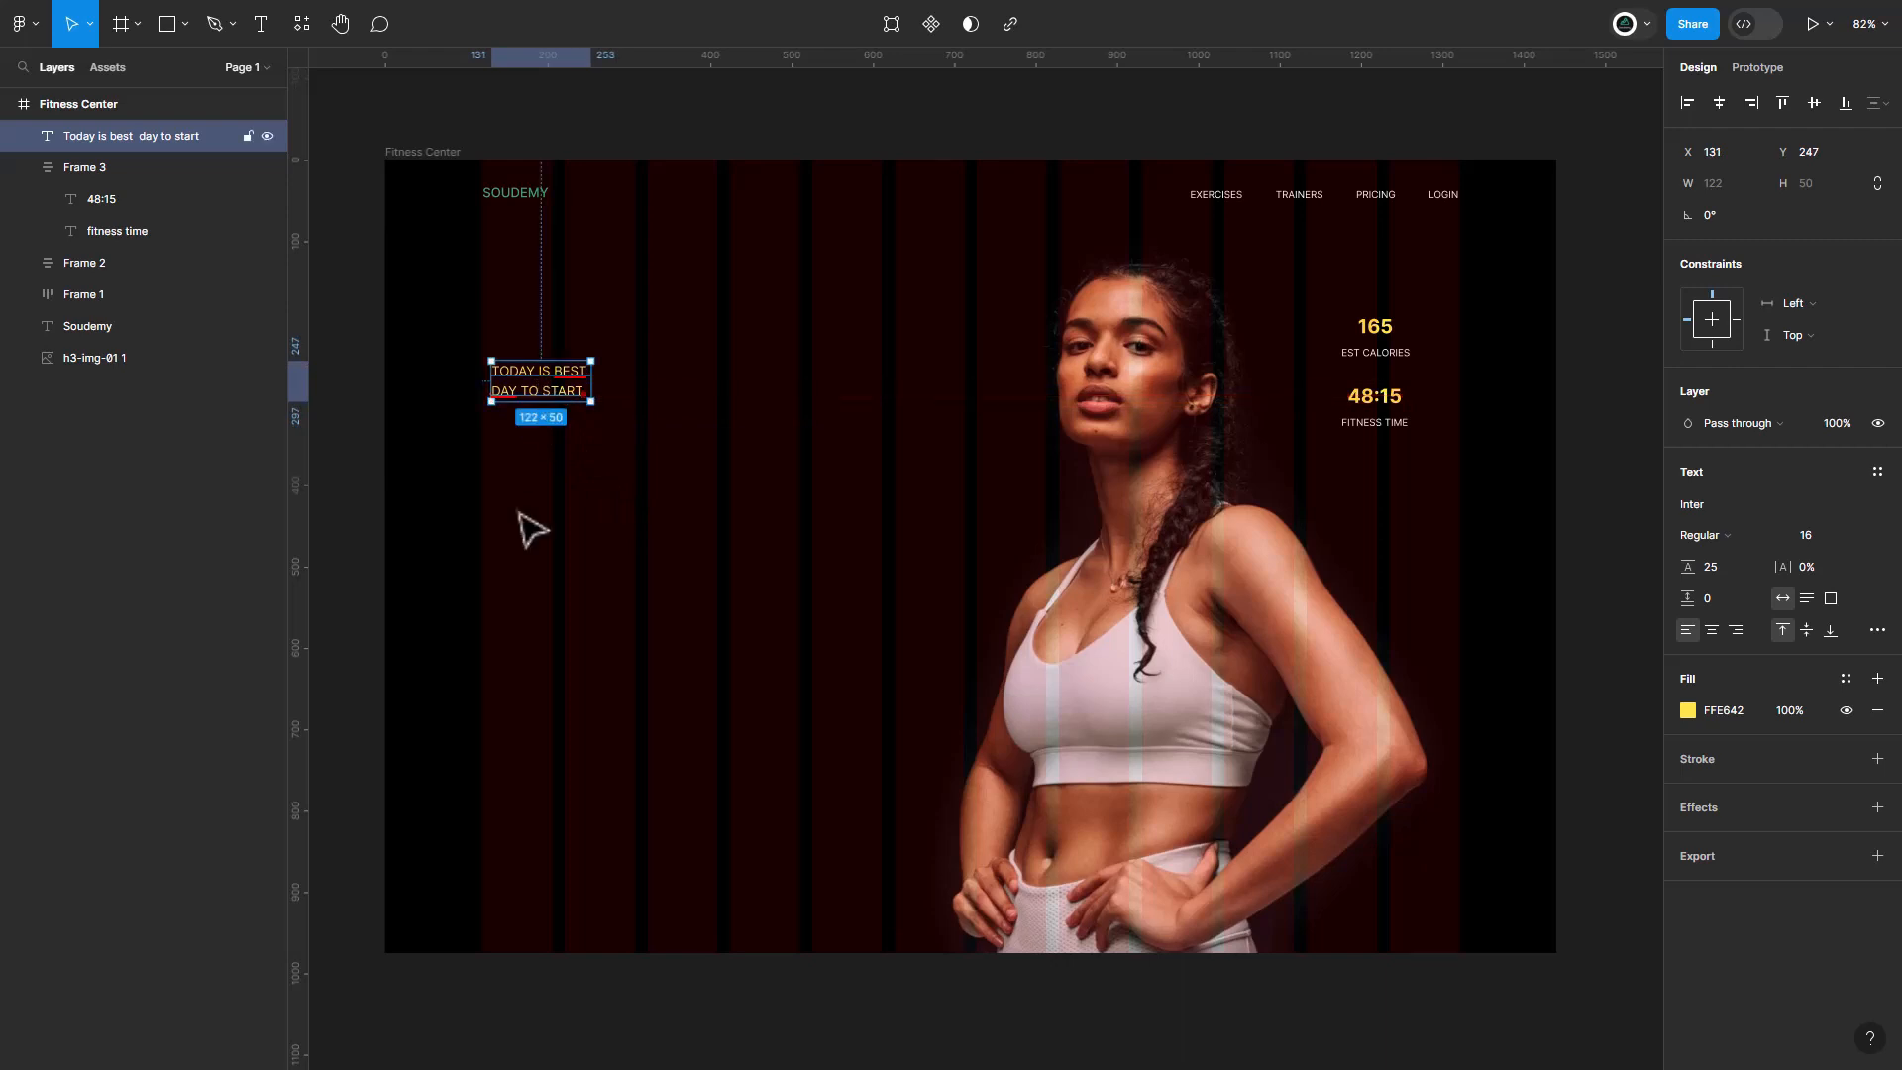
Add the two-line text "fitness center" at about X 170, Y 382, below the yellow tagline.
click(437, 446)
click(261, 24)
click(523, 472)
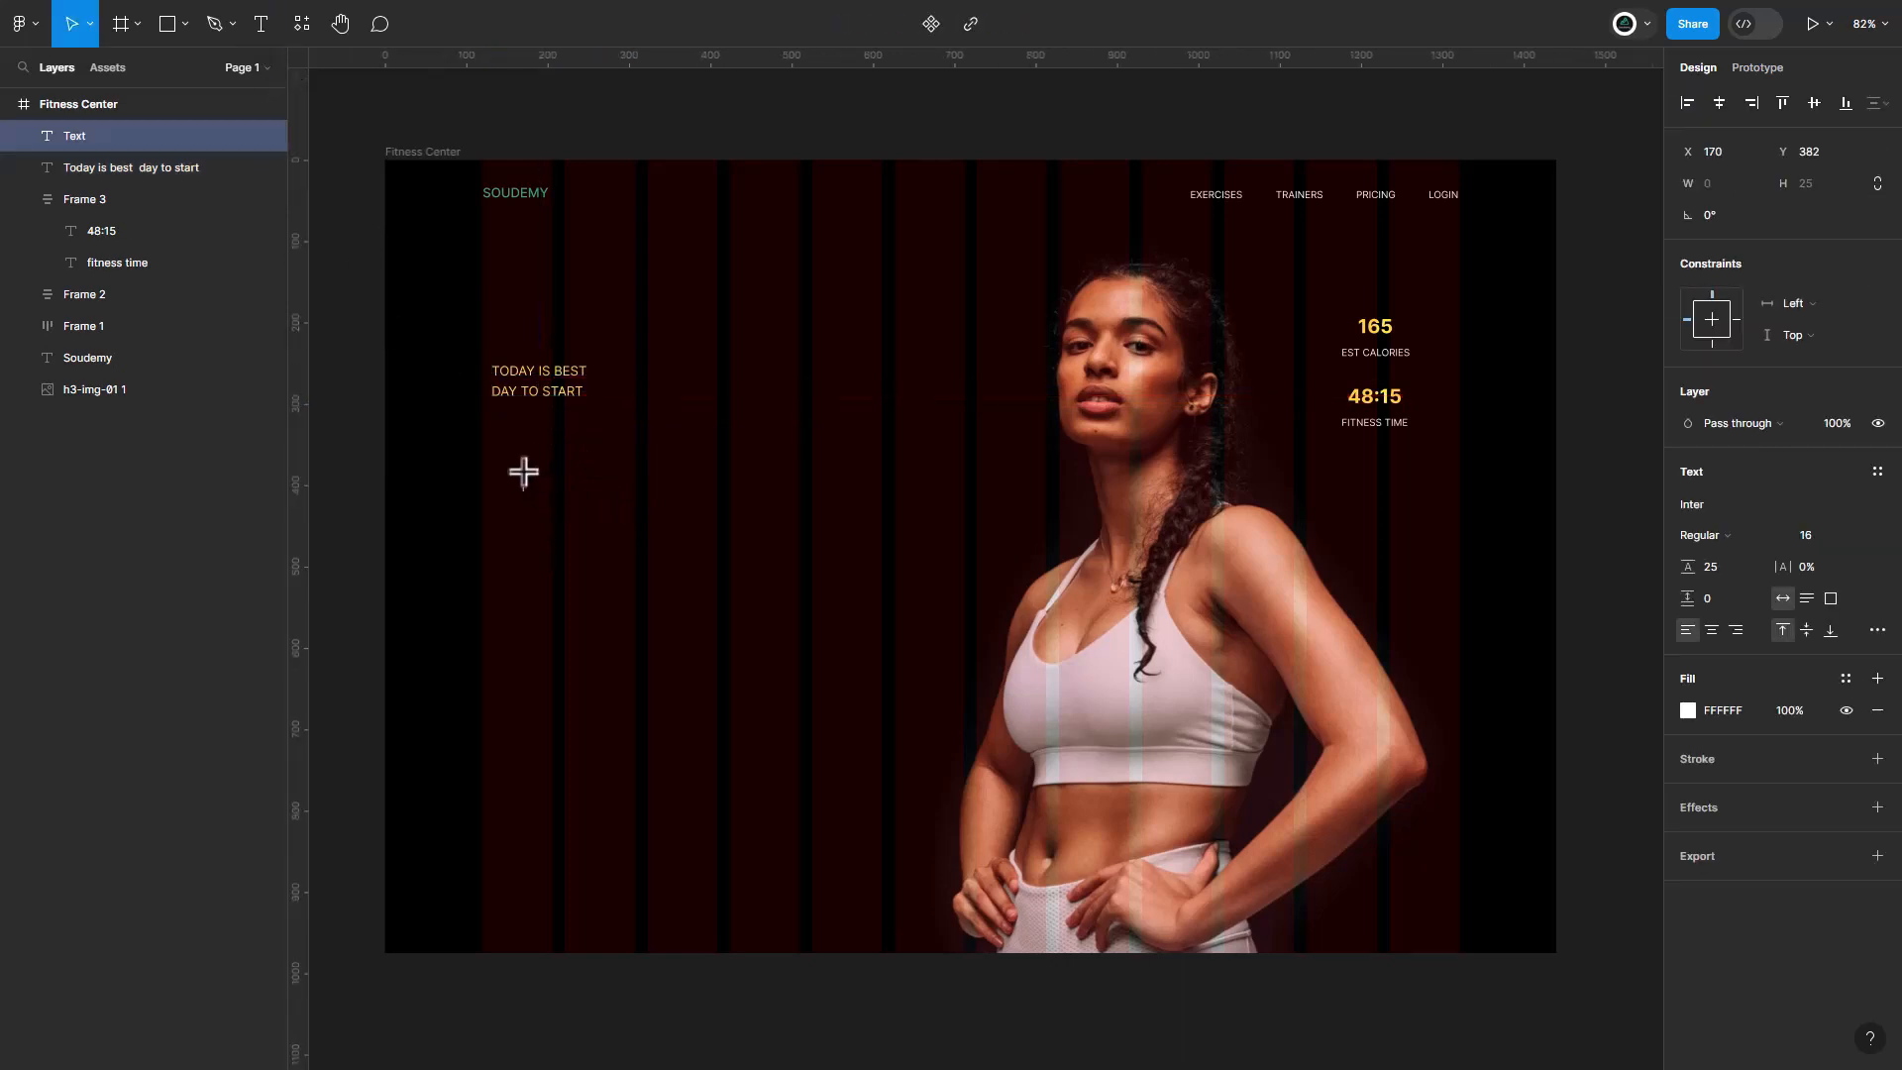
text(fitness)
key(Return)
text(center)
key(ctrl+a)
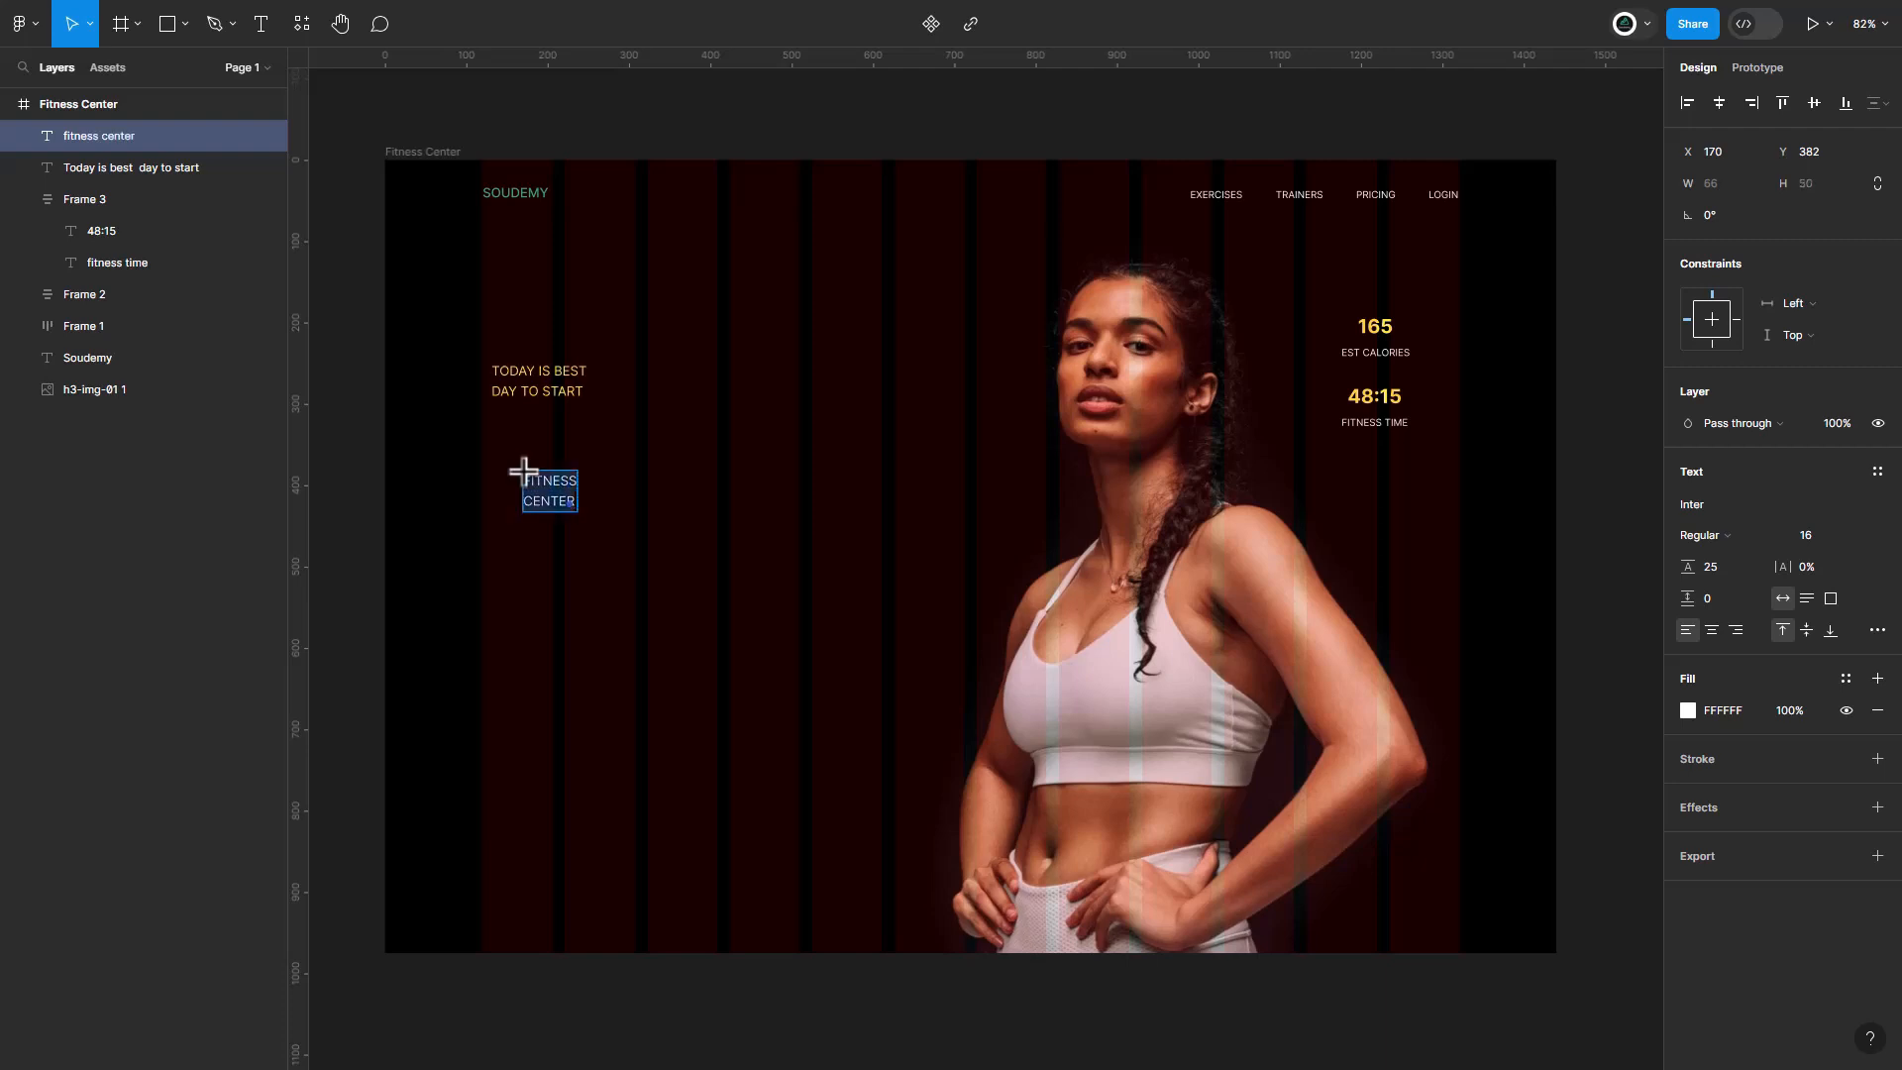
Format the fitness center heading in title case, size 200, Semi Bold, with a line height of 170.
click(1877, 630)
click(1615, 635)
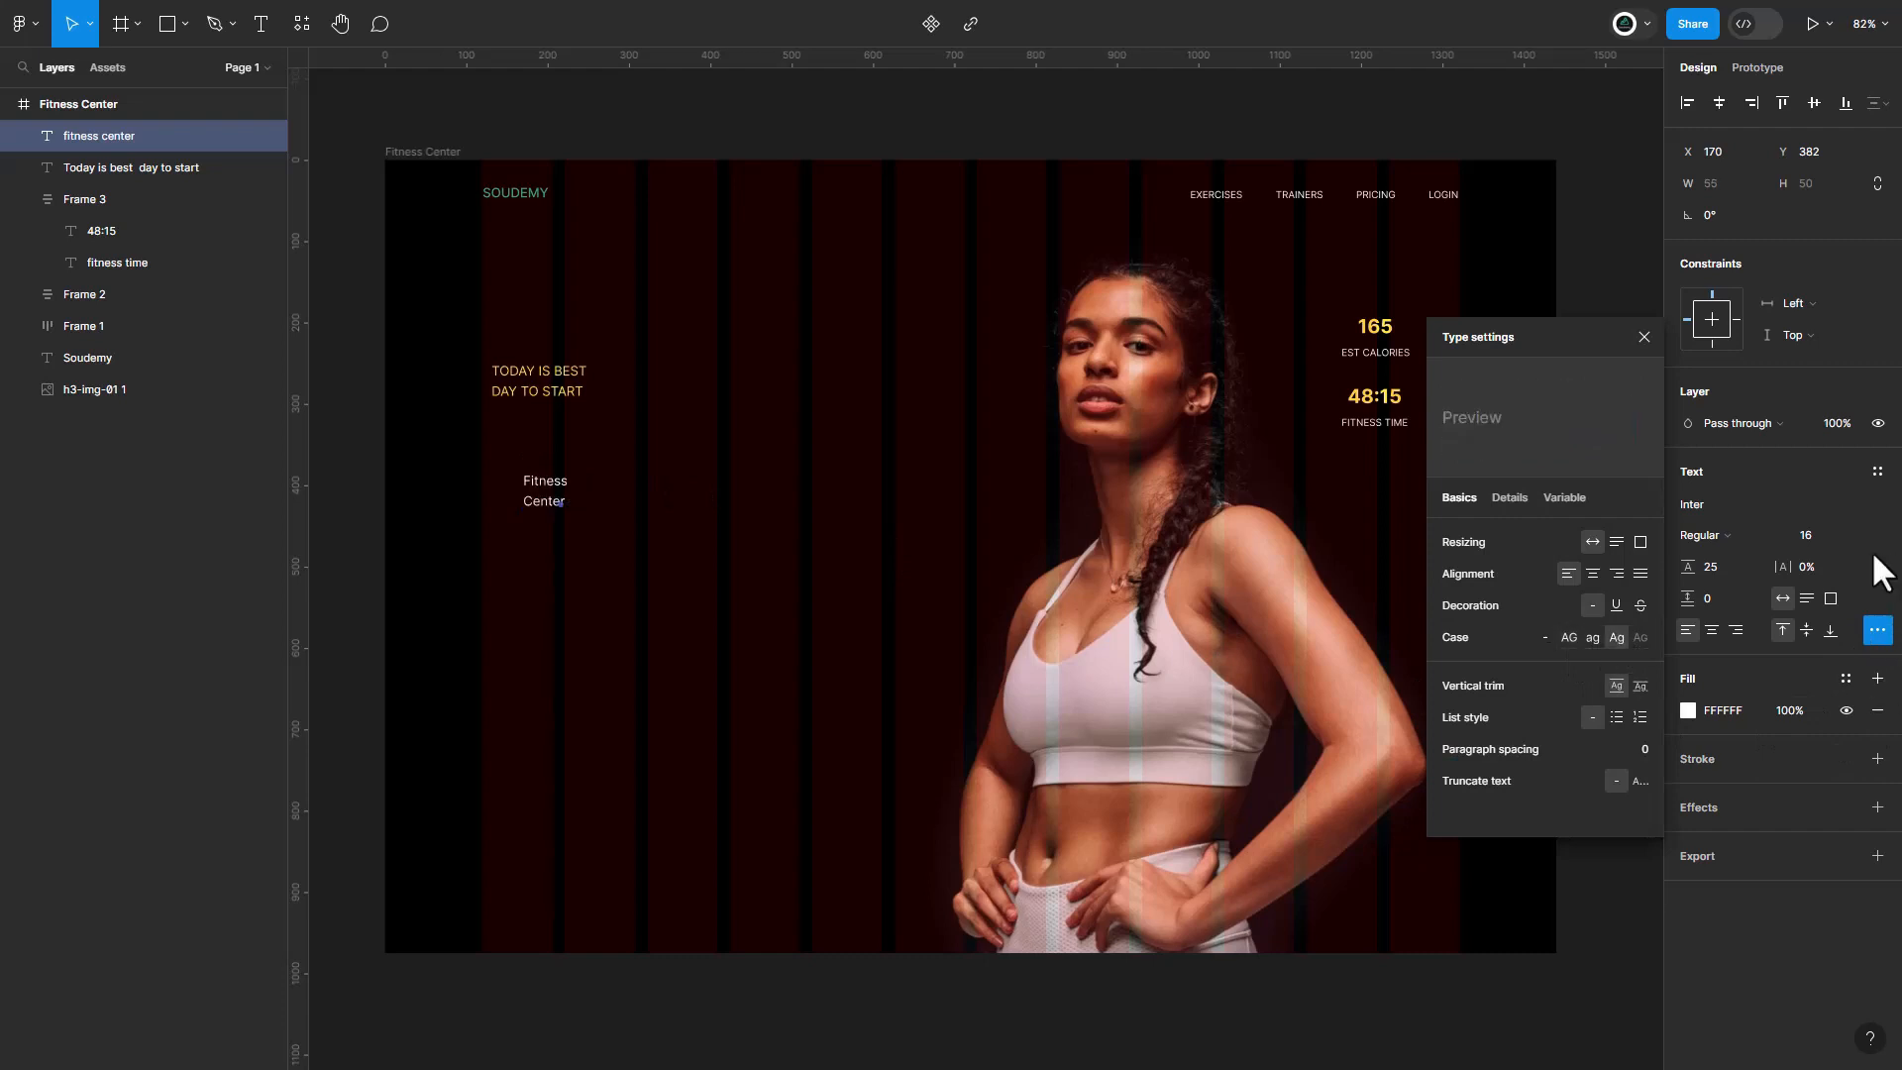
click(1805, 532)
text(200)
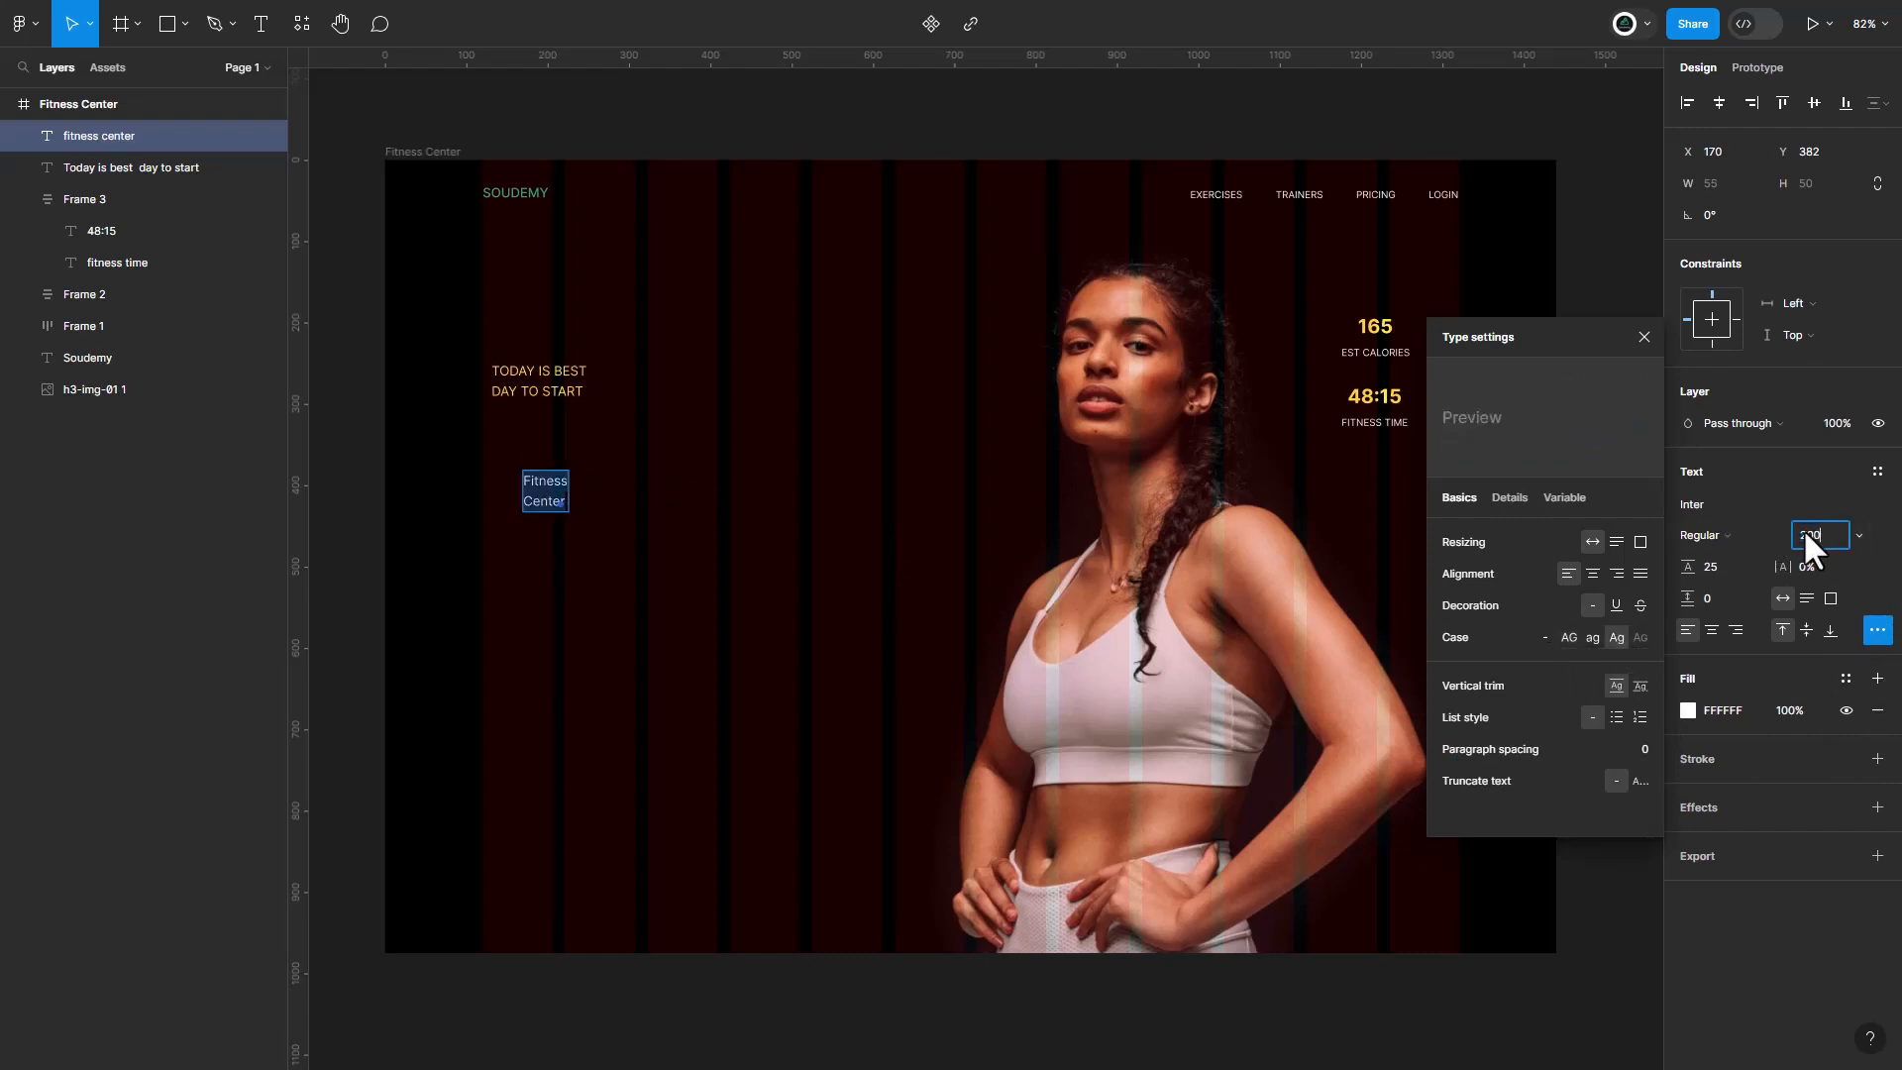
key(Return)
click(1724, 533)
click(1723, 582)
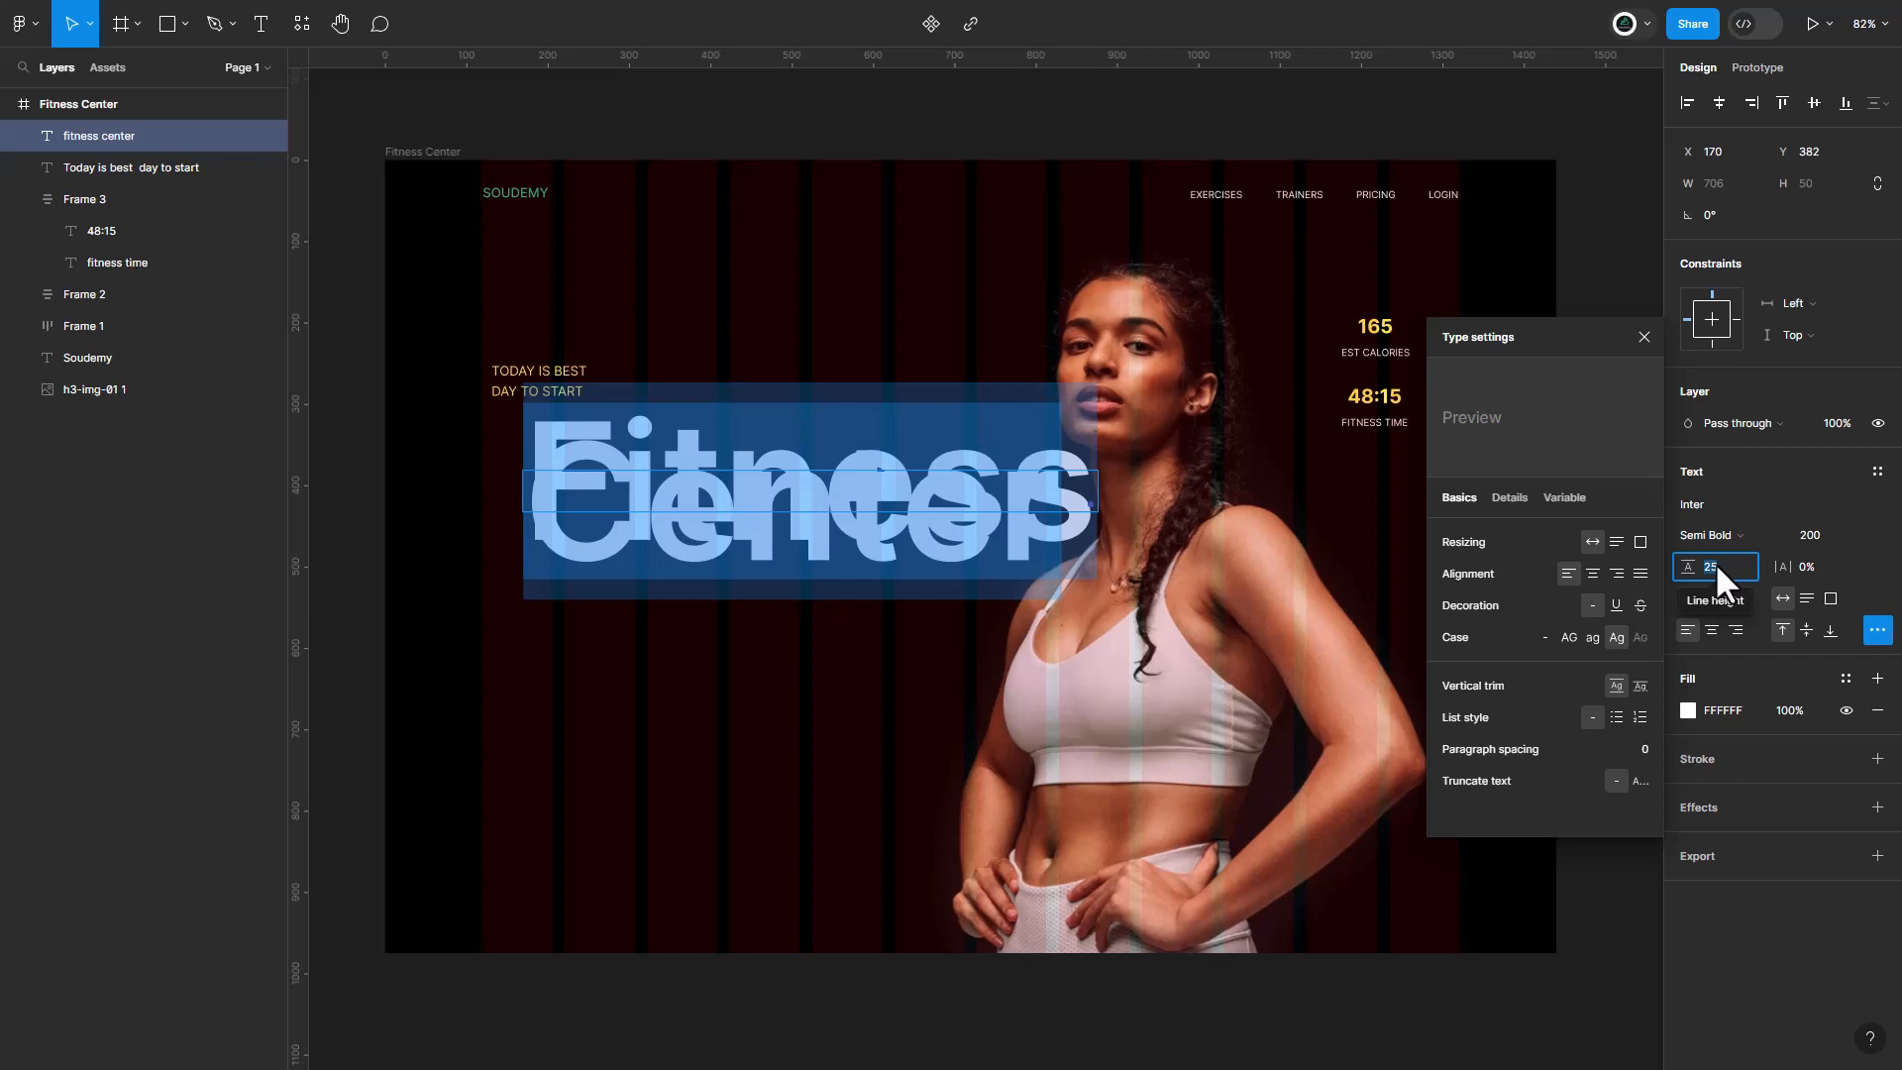
click(1715, 561)
text(170)
key(Return)
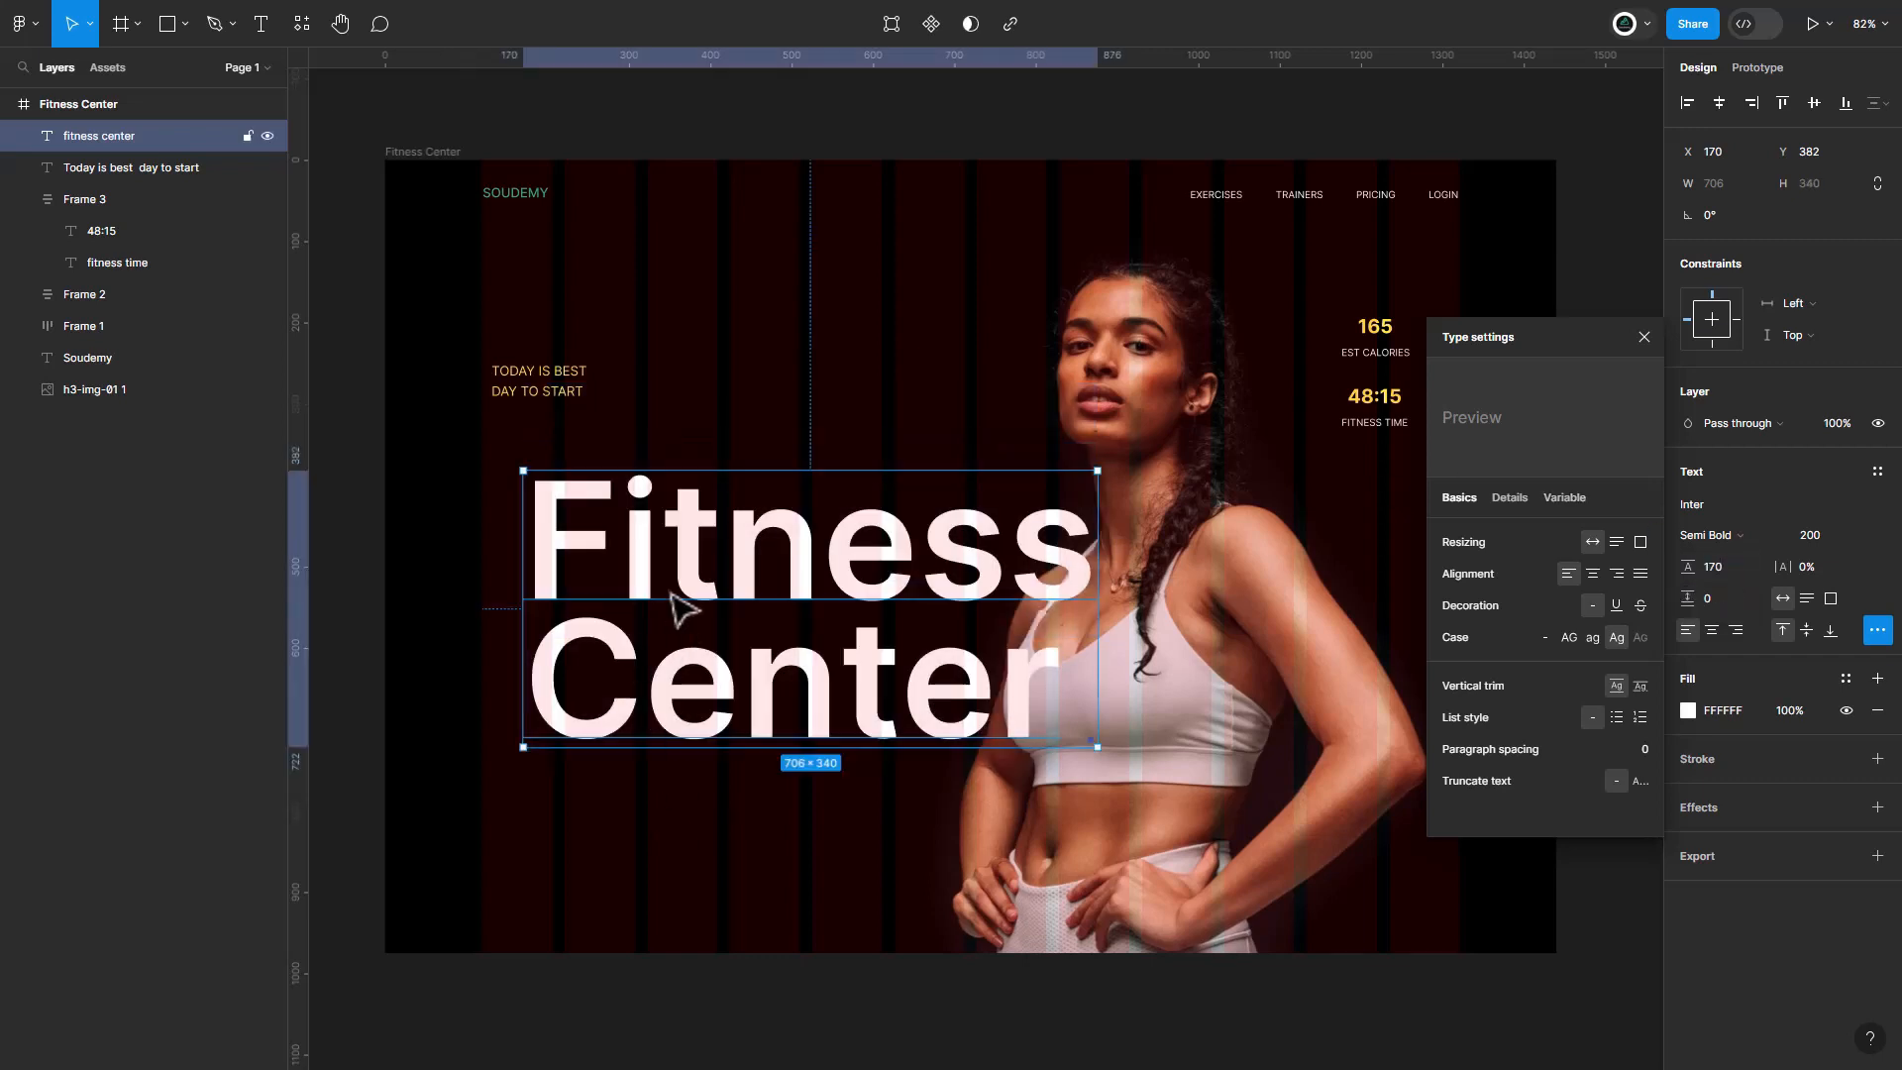
Move the heading to X 120, Y 305 and shift the athlete image to X 543 so they no longer overlap.
drag(680, 608, 630, 535)
click(1229, 738)
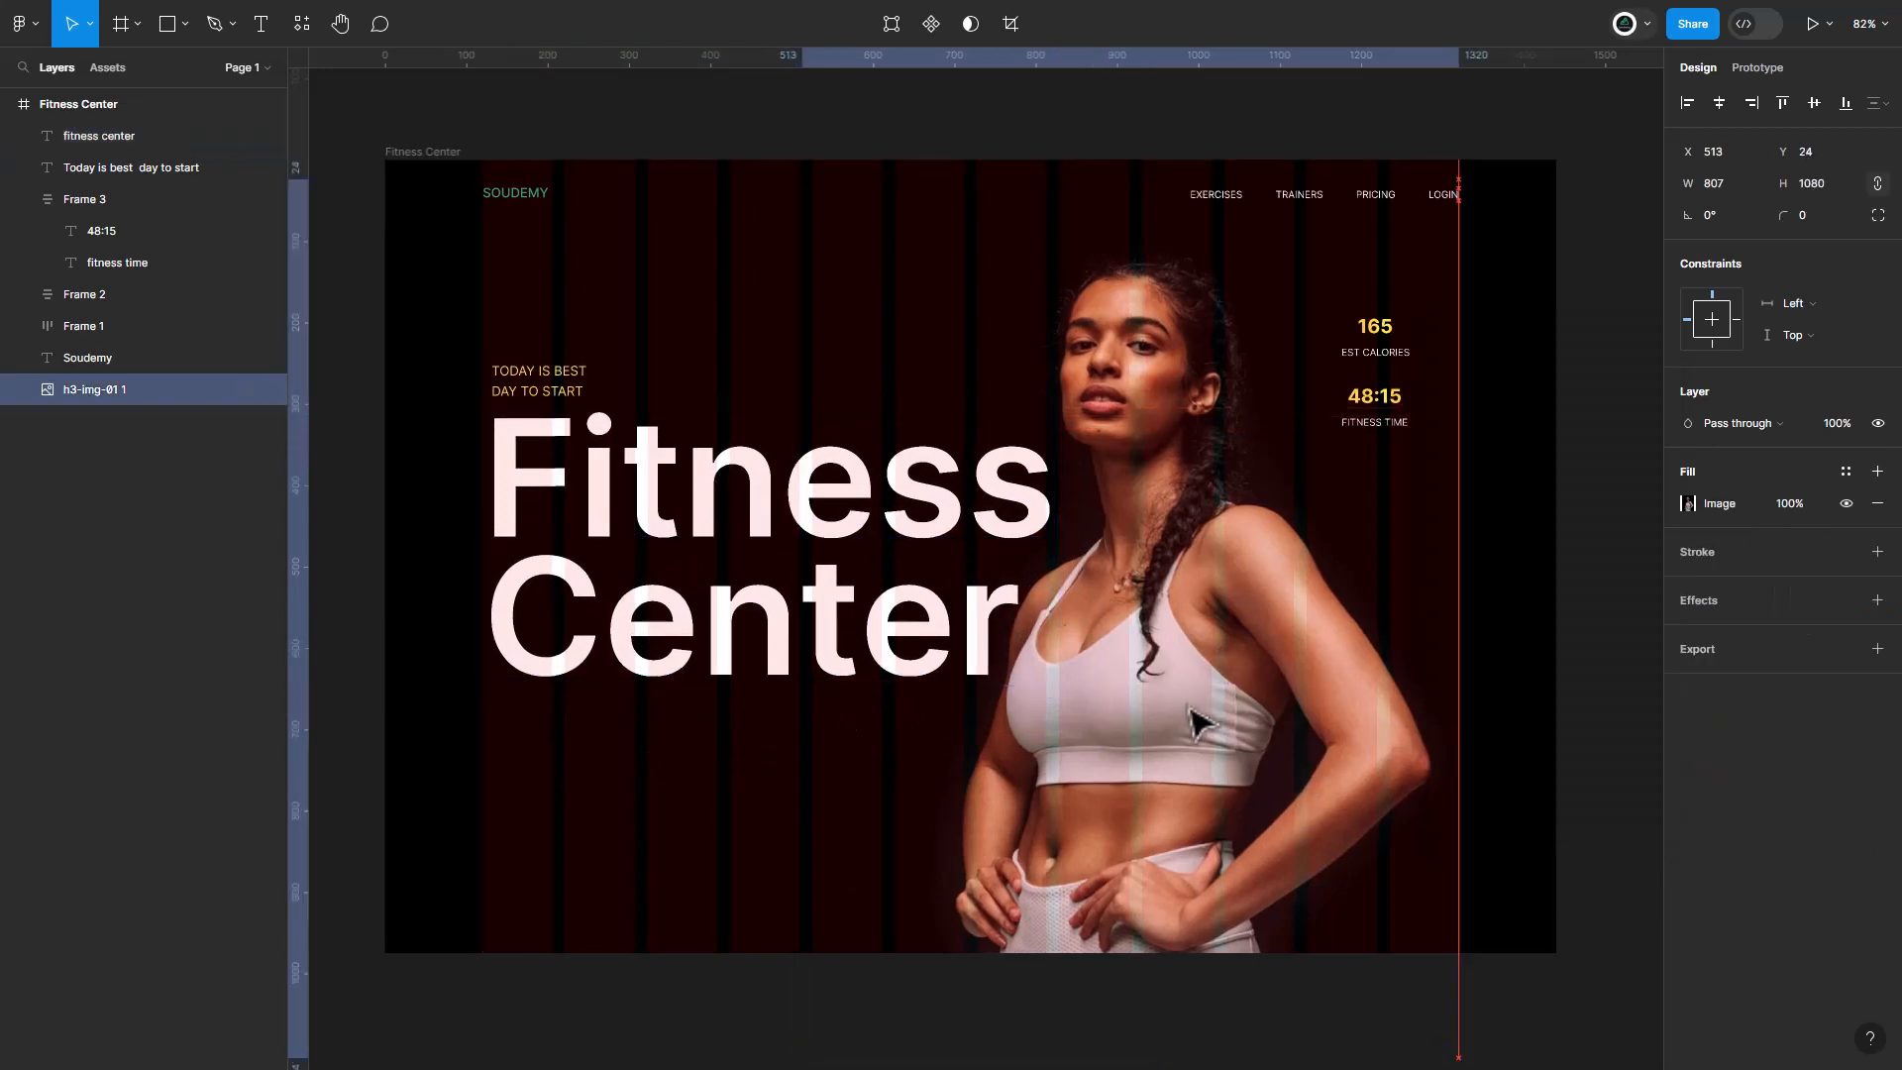
drag(1189, 705, 1145, 727)
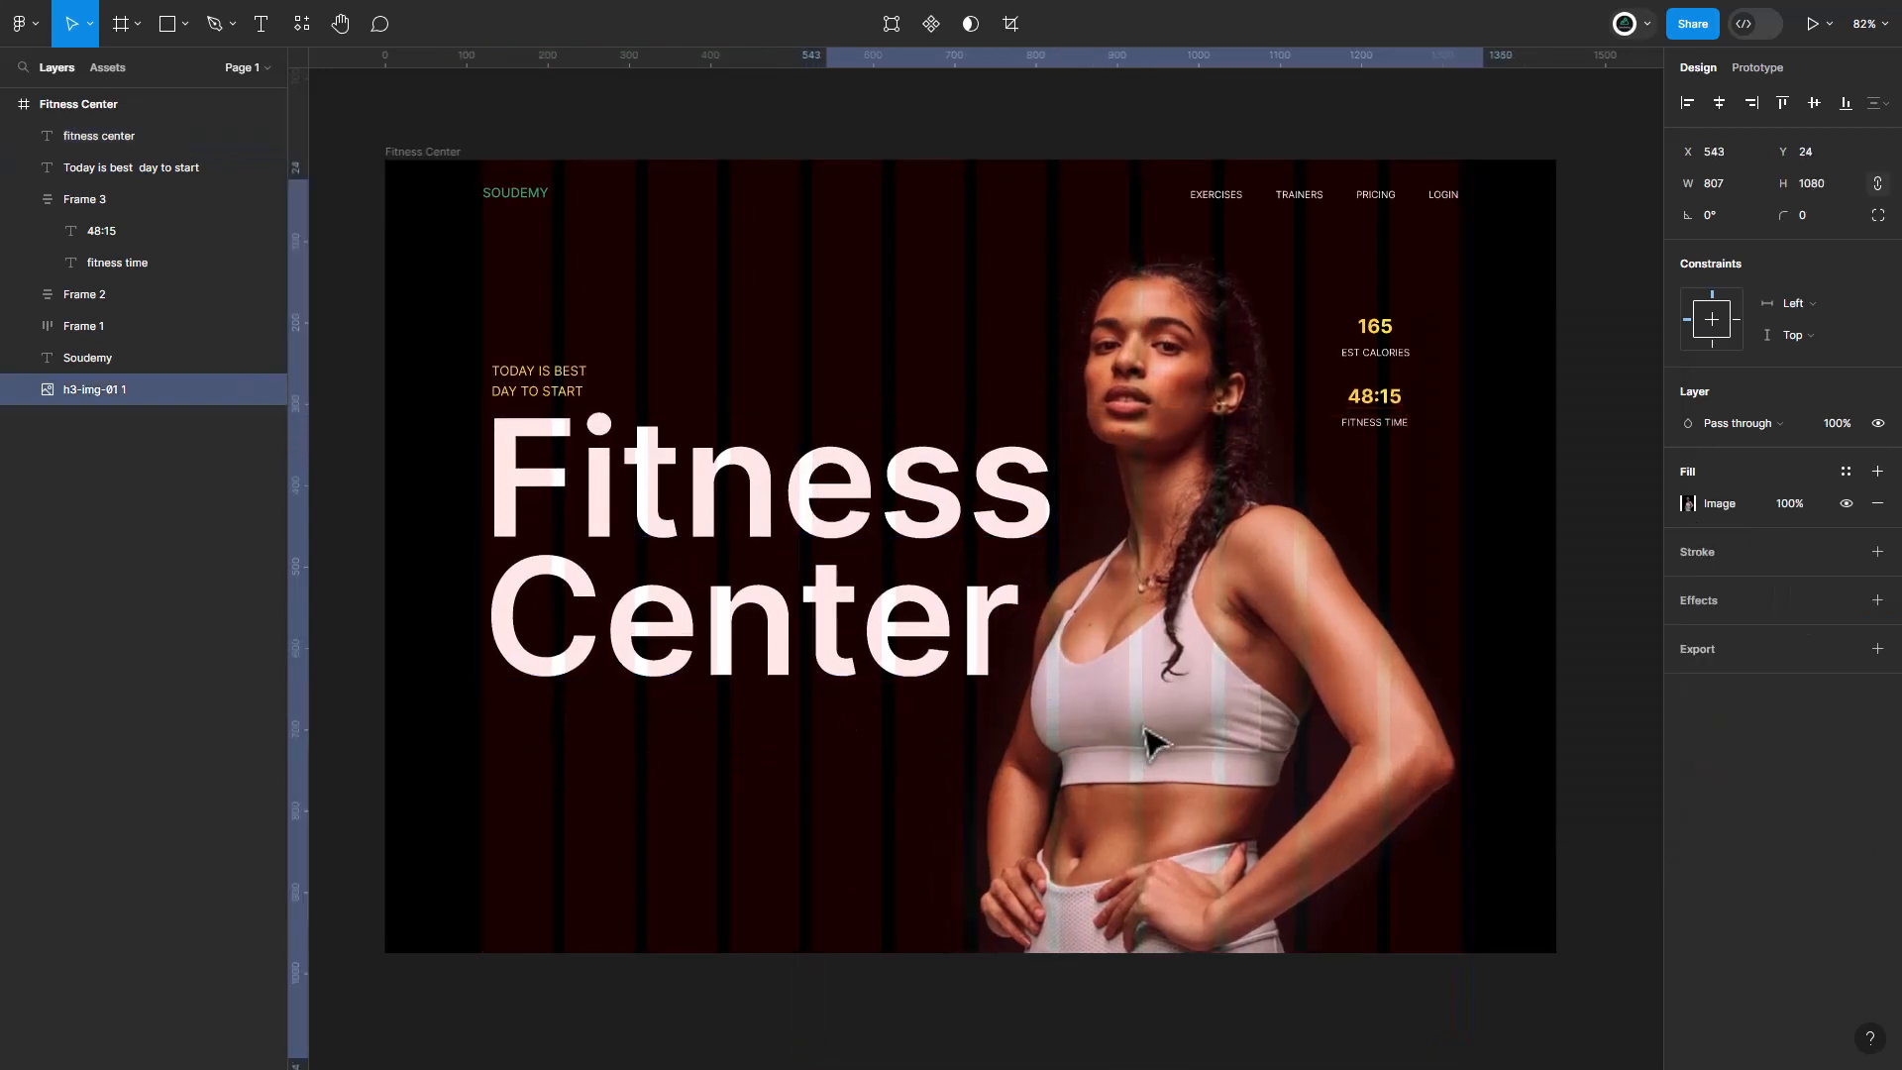
click(706, 665)
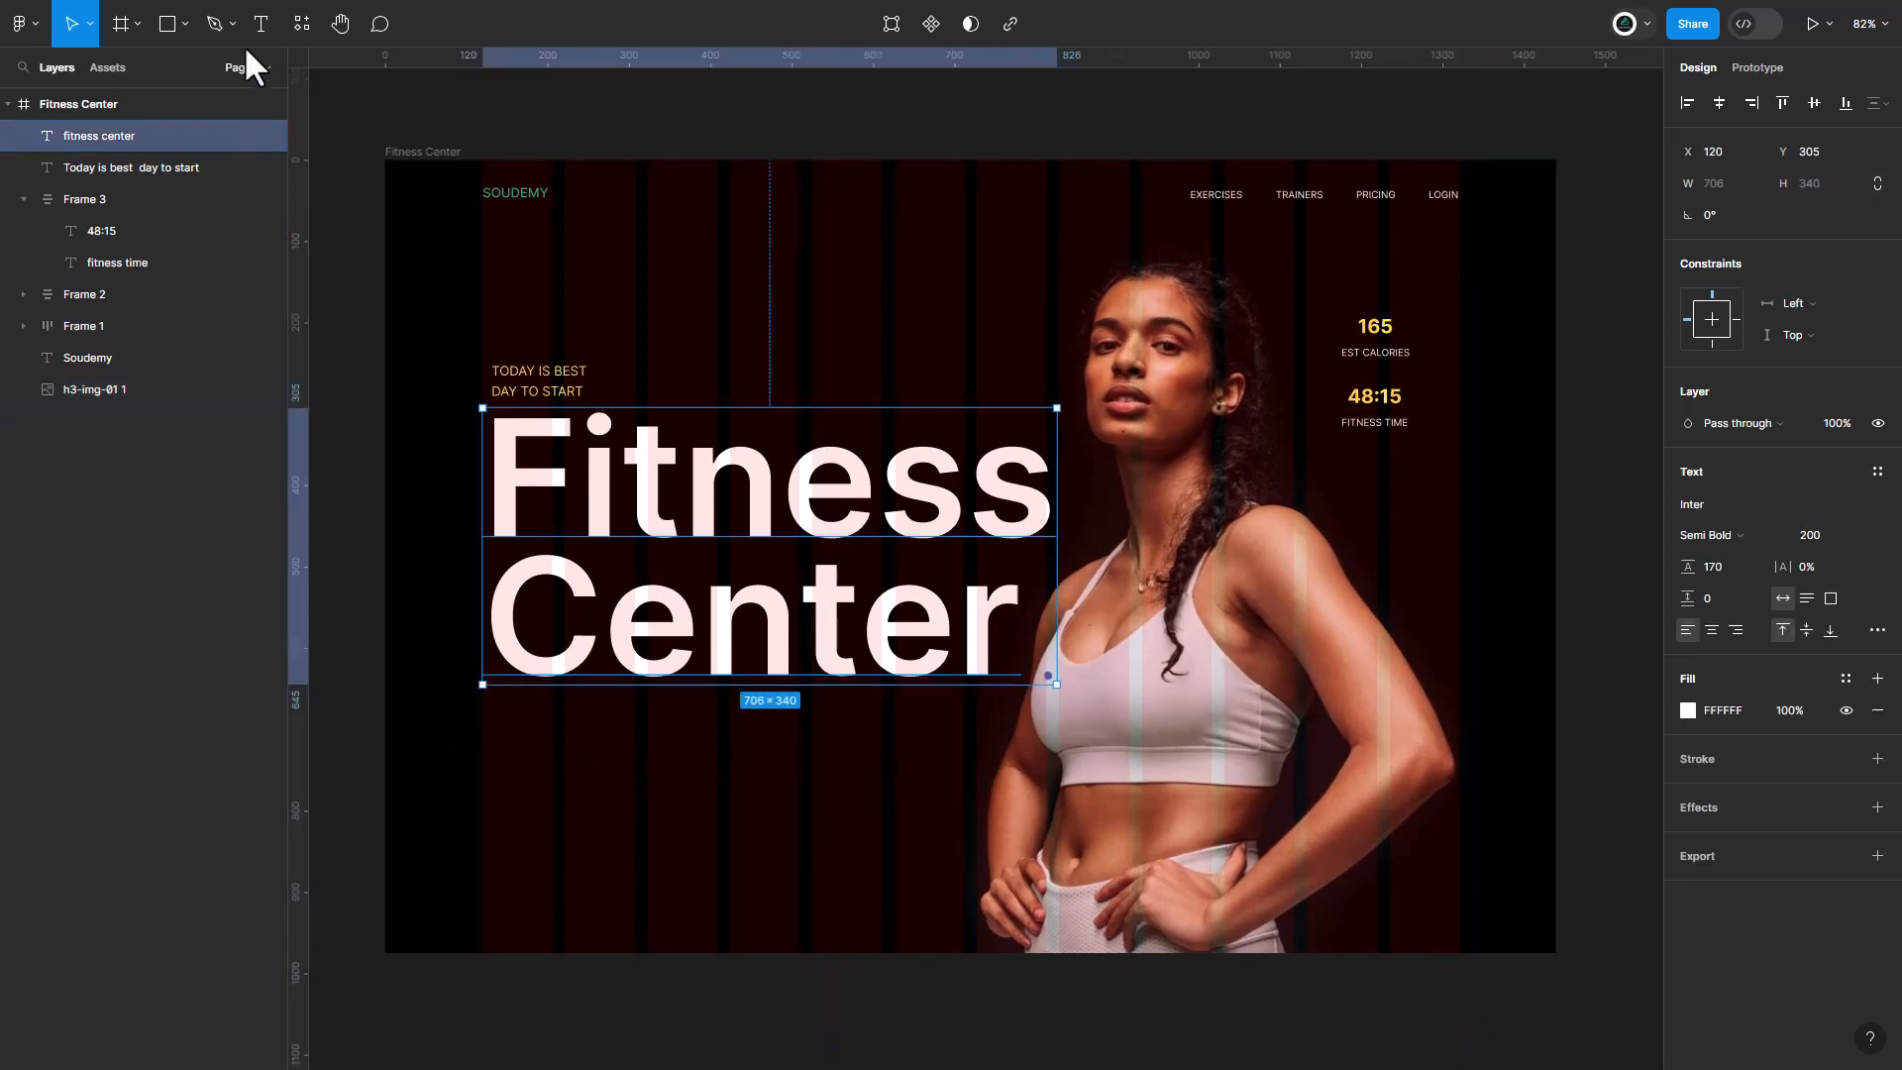
key(t)
click(505, 743)
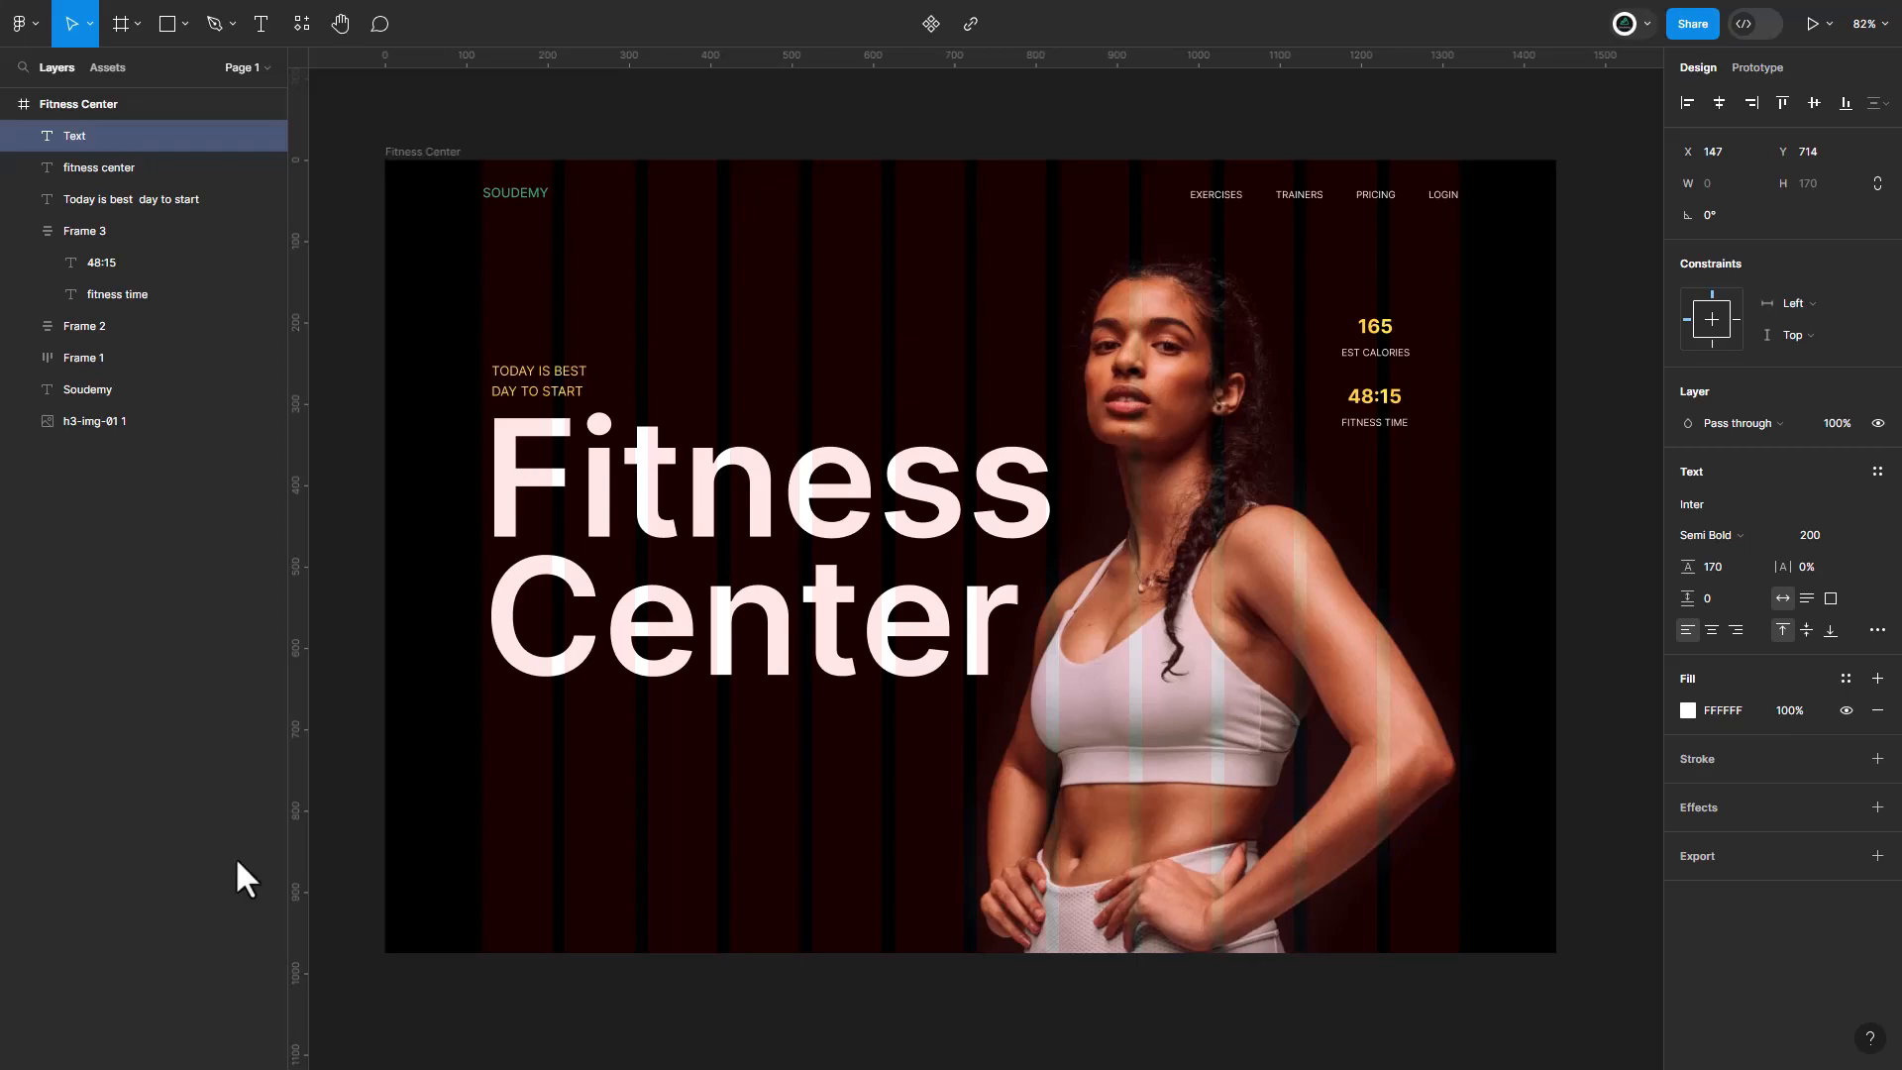
click(622, 792)
Paste the copied Lorem ipsum paragraph and place it directly below the heading, aligned with the yellow tagline.
key(ctrl+v)
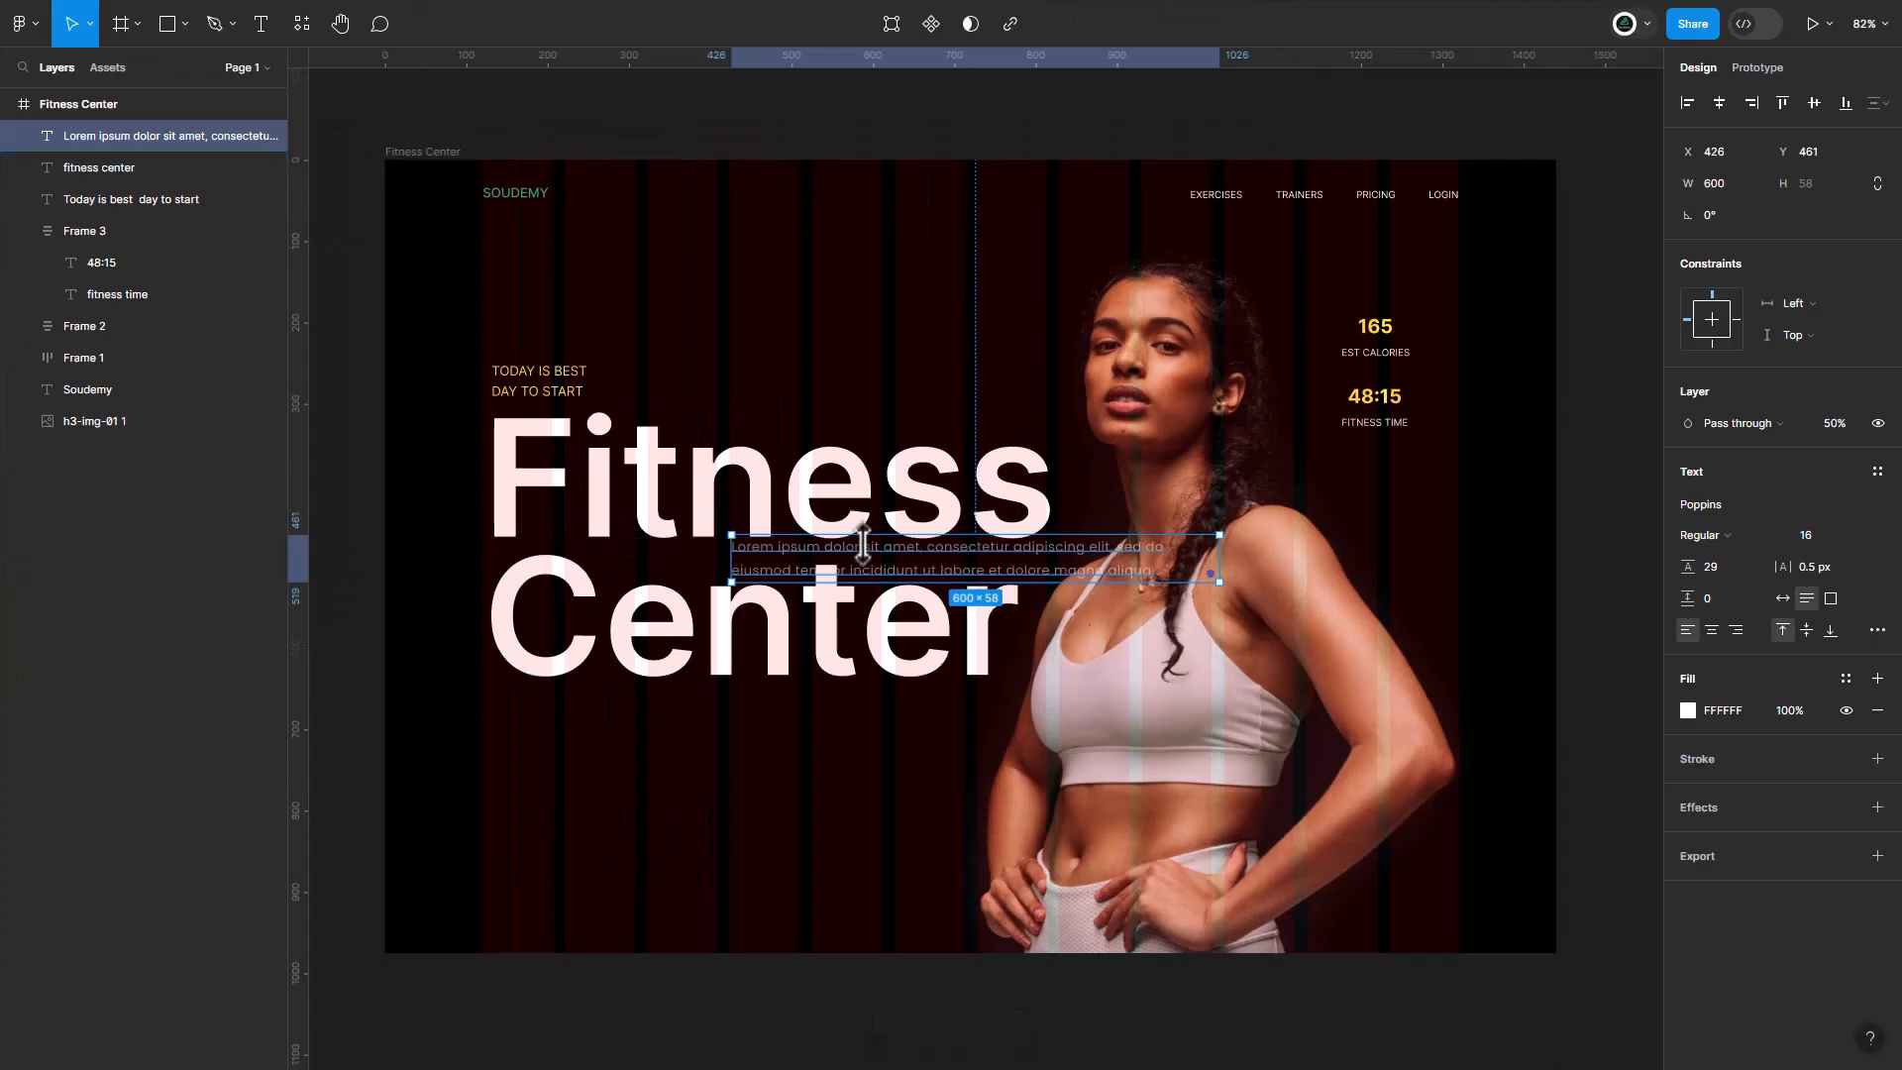
drag(930, 580, 682, 744)
click(688, 836)
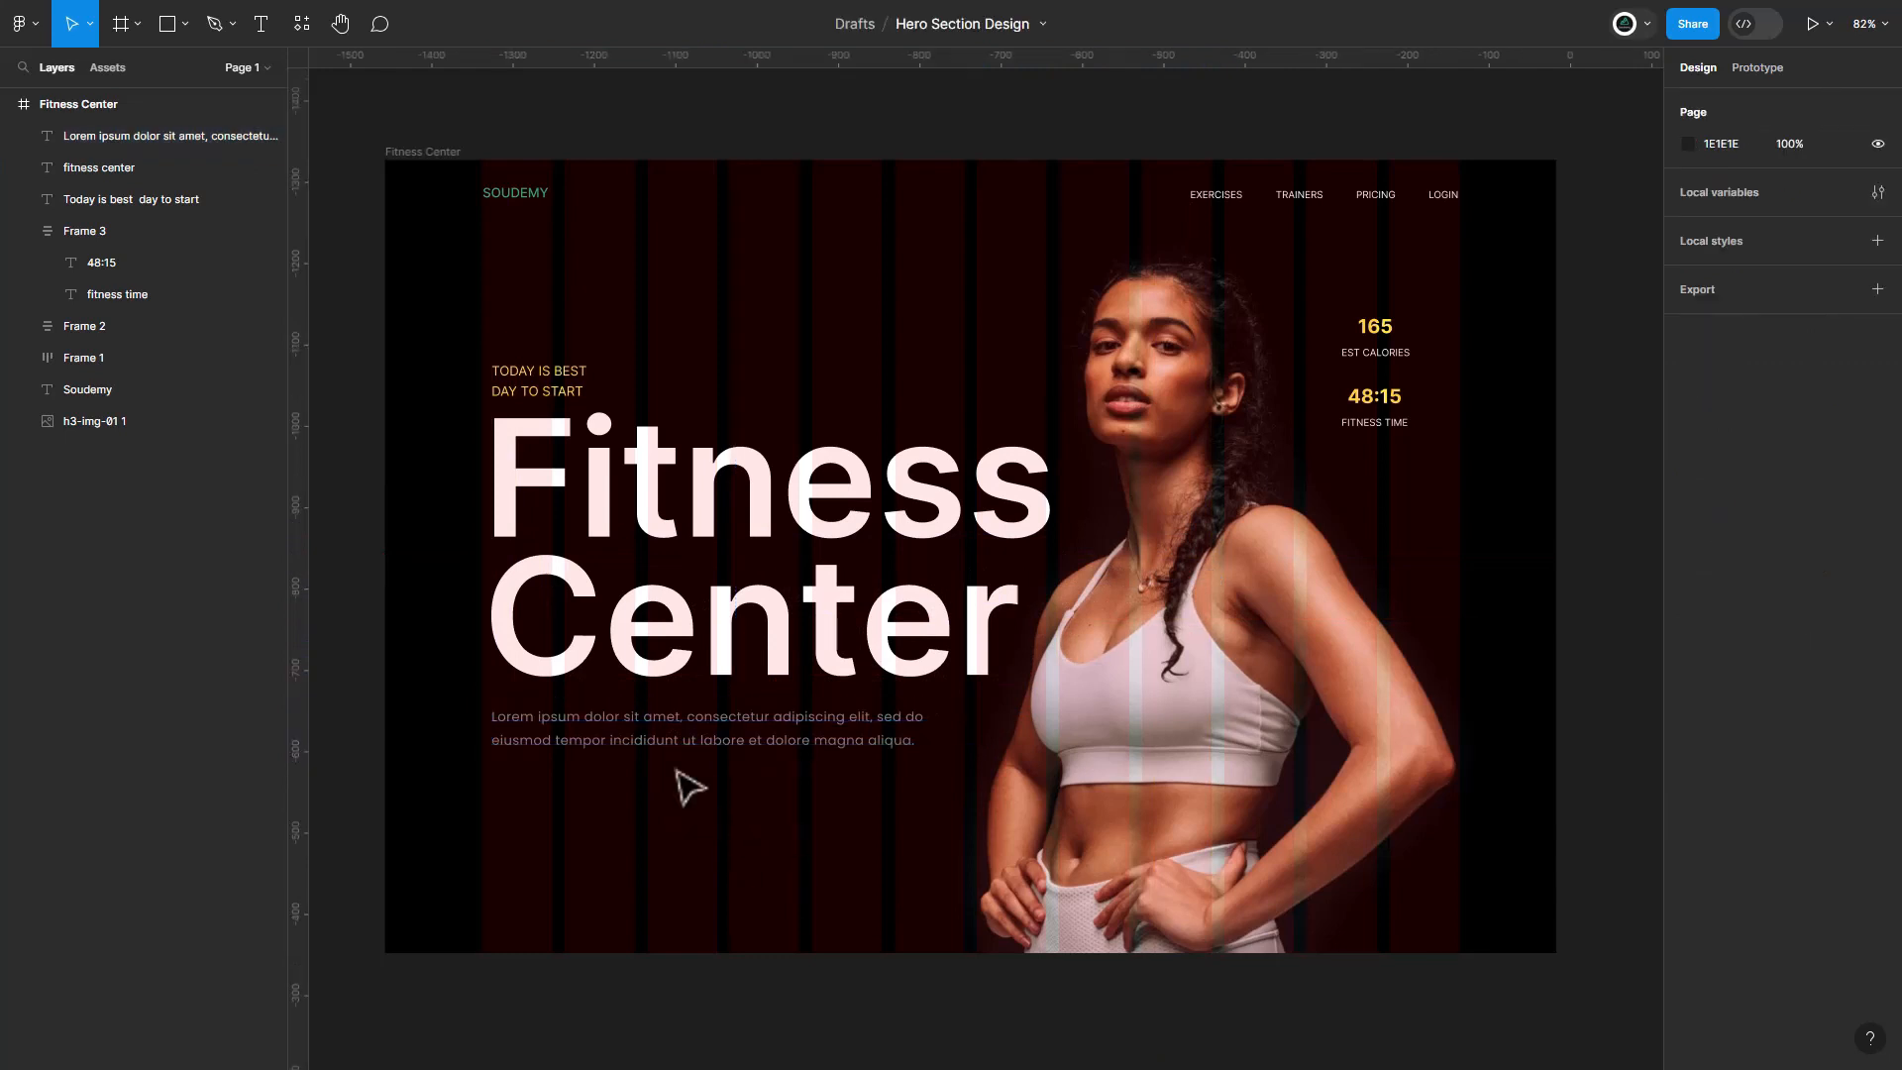
Add the text "Get Started" at about X 187, Y 811, below the paragraph, in Medium weight.
click(260, 21)
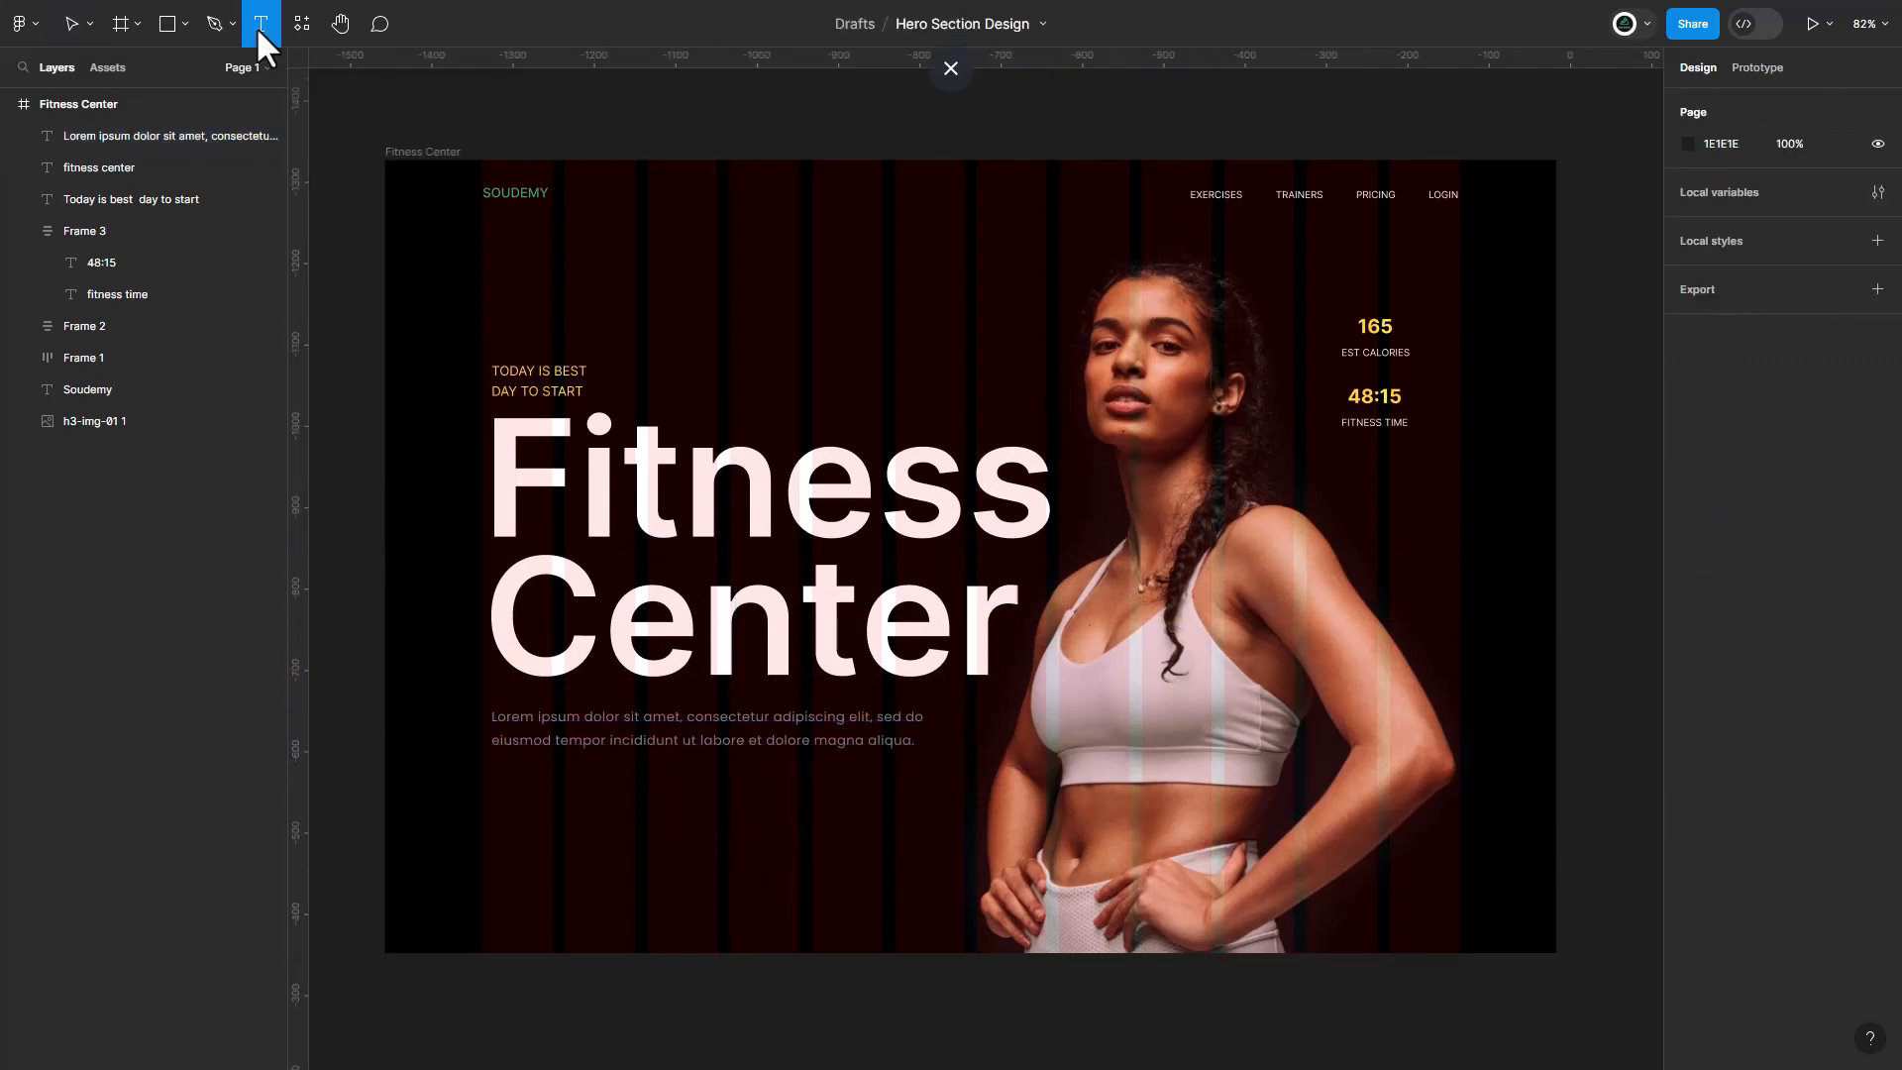
click(537, 819)
text(Get Started)
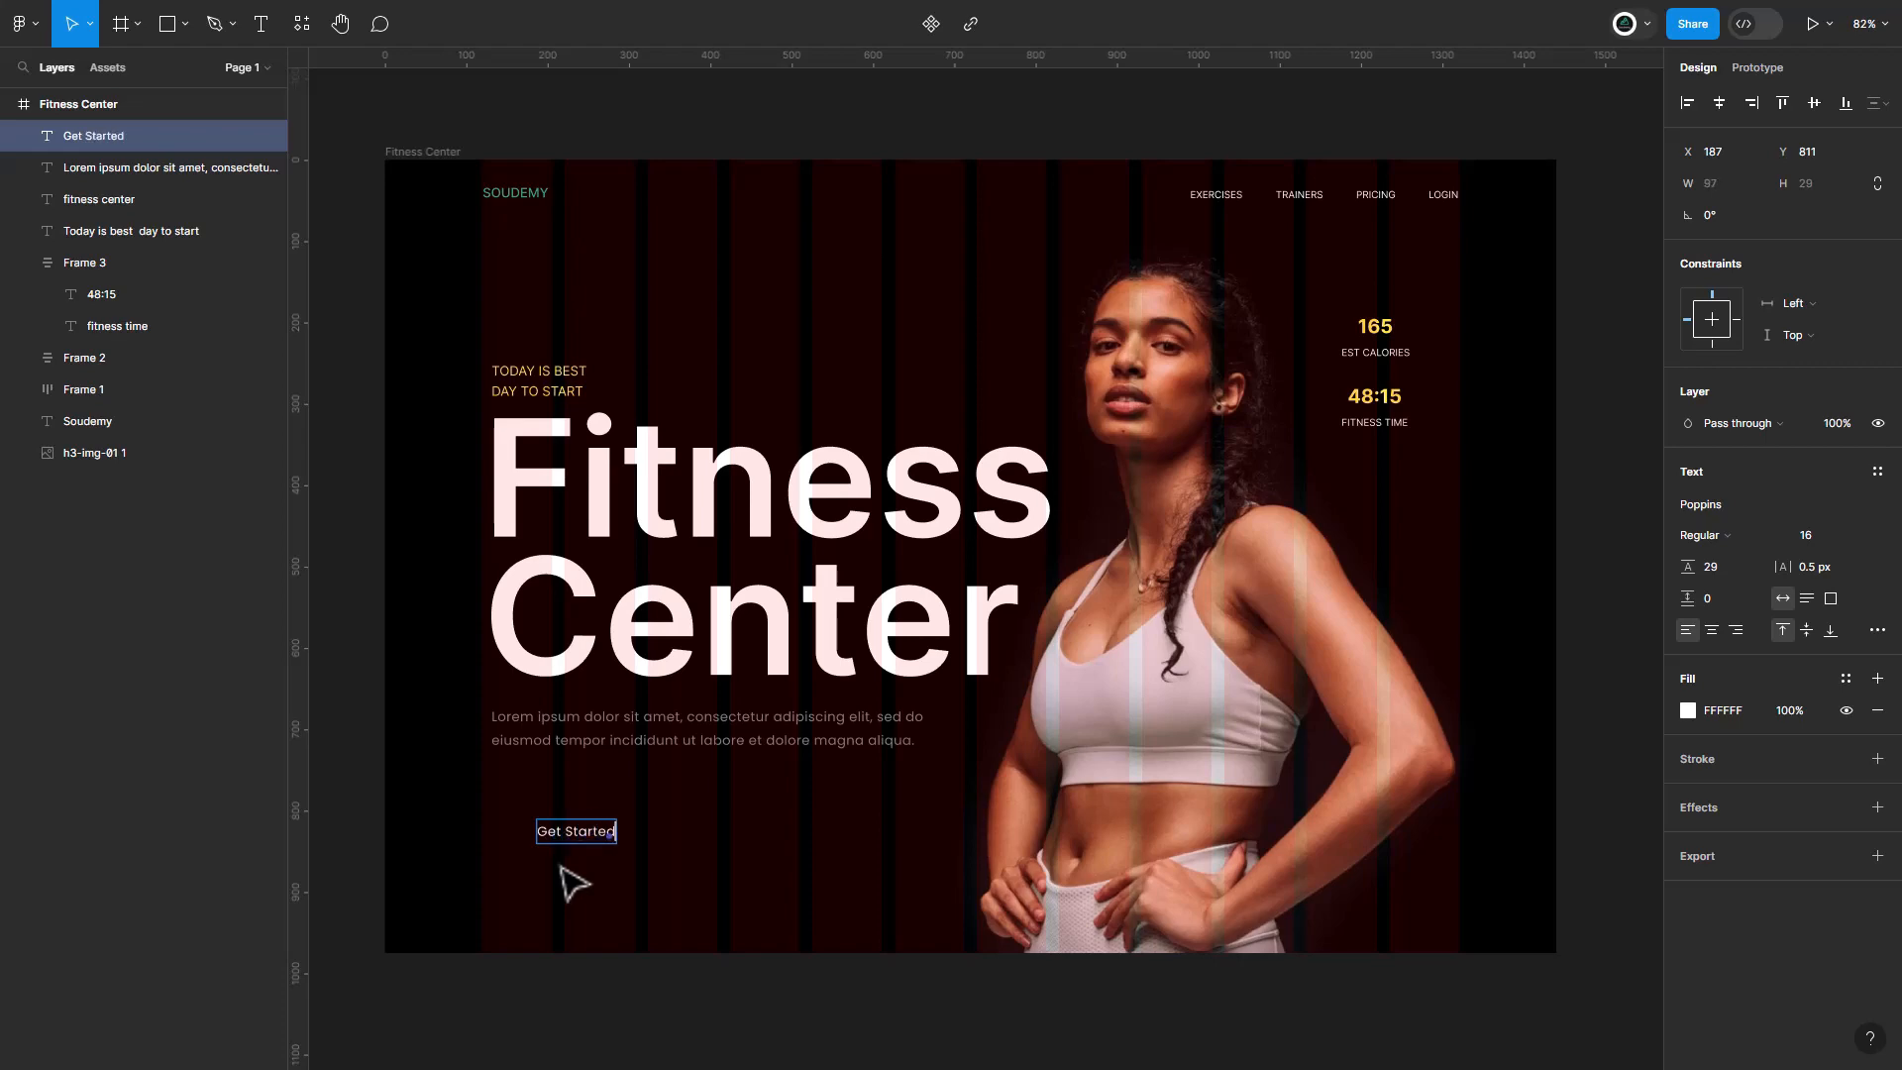
key(ctrl+a)
click(1726, 535)
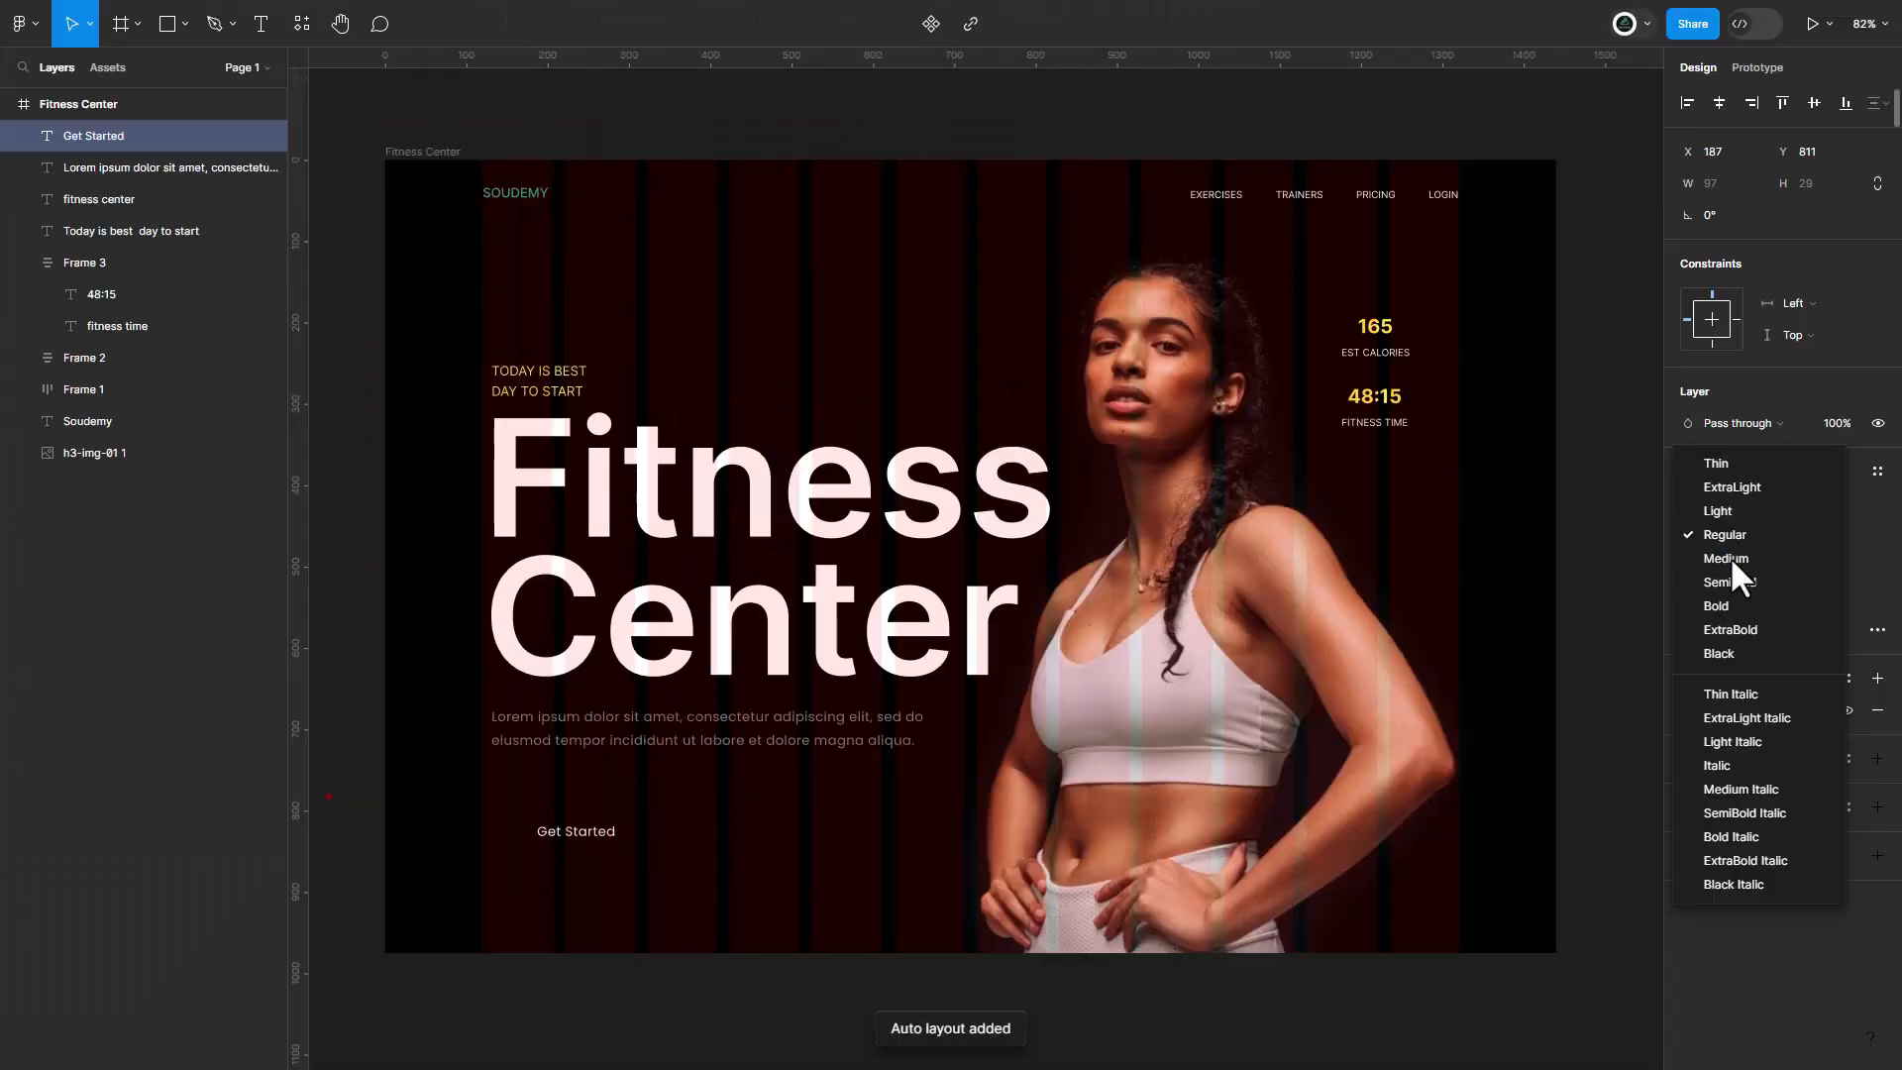
click(1730, 556)
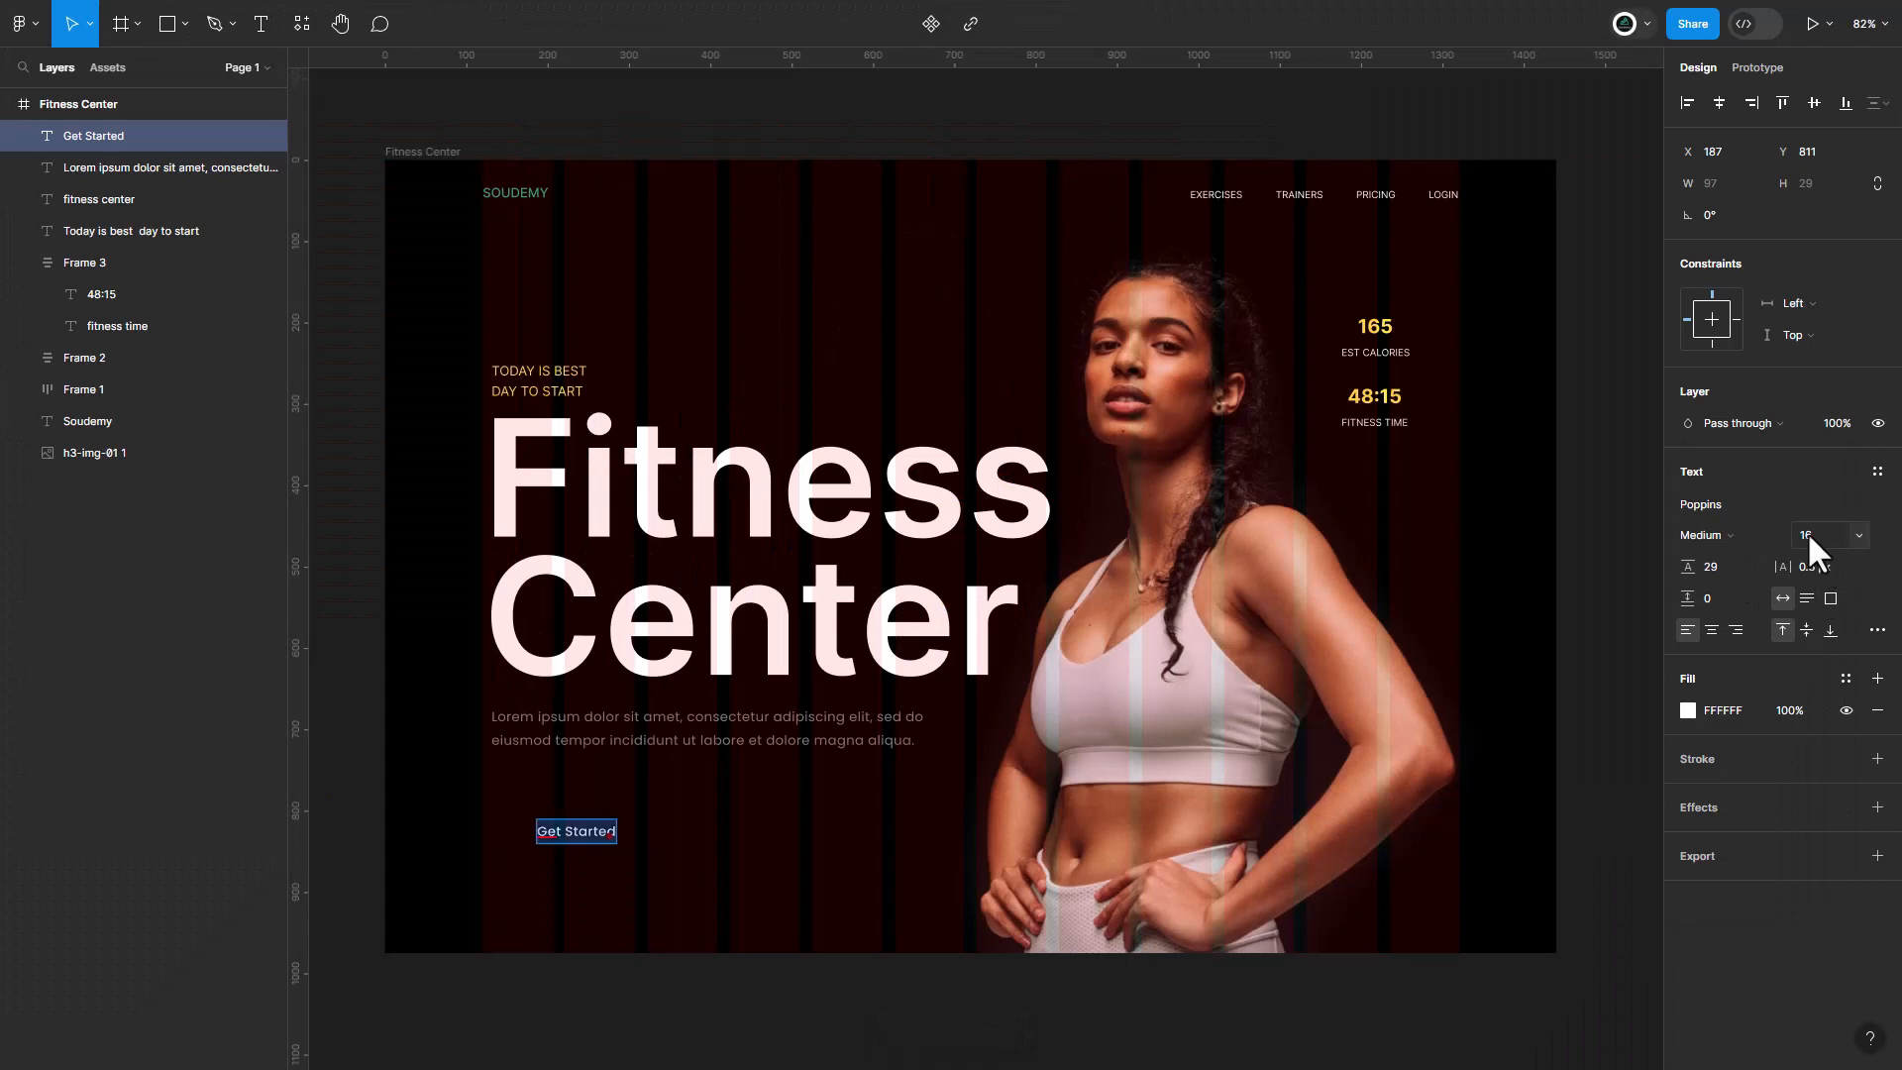
text(A)
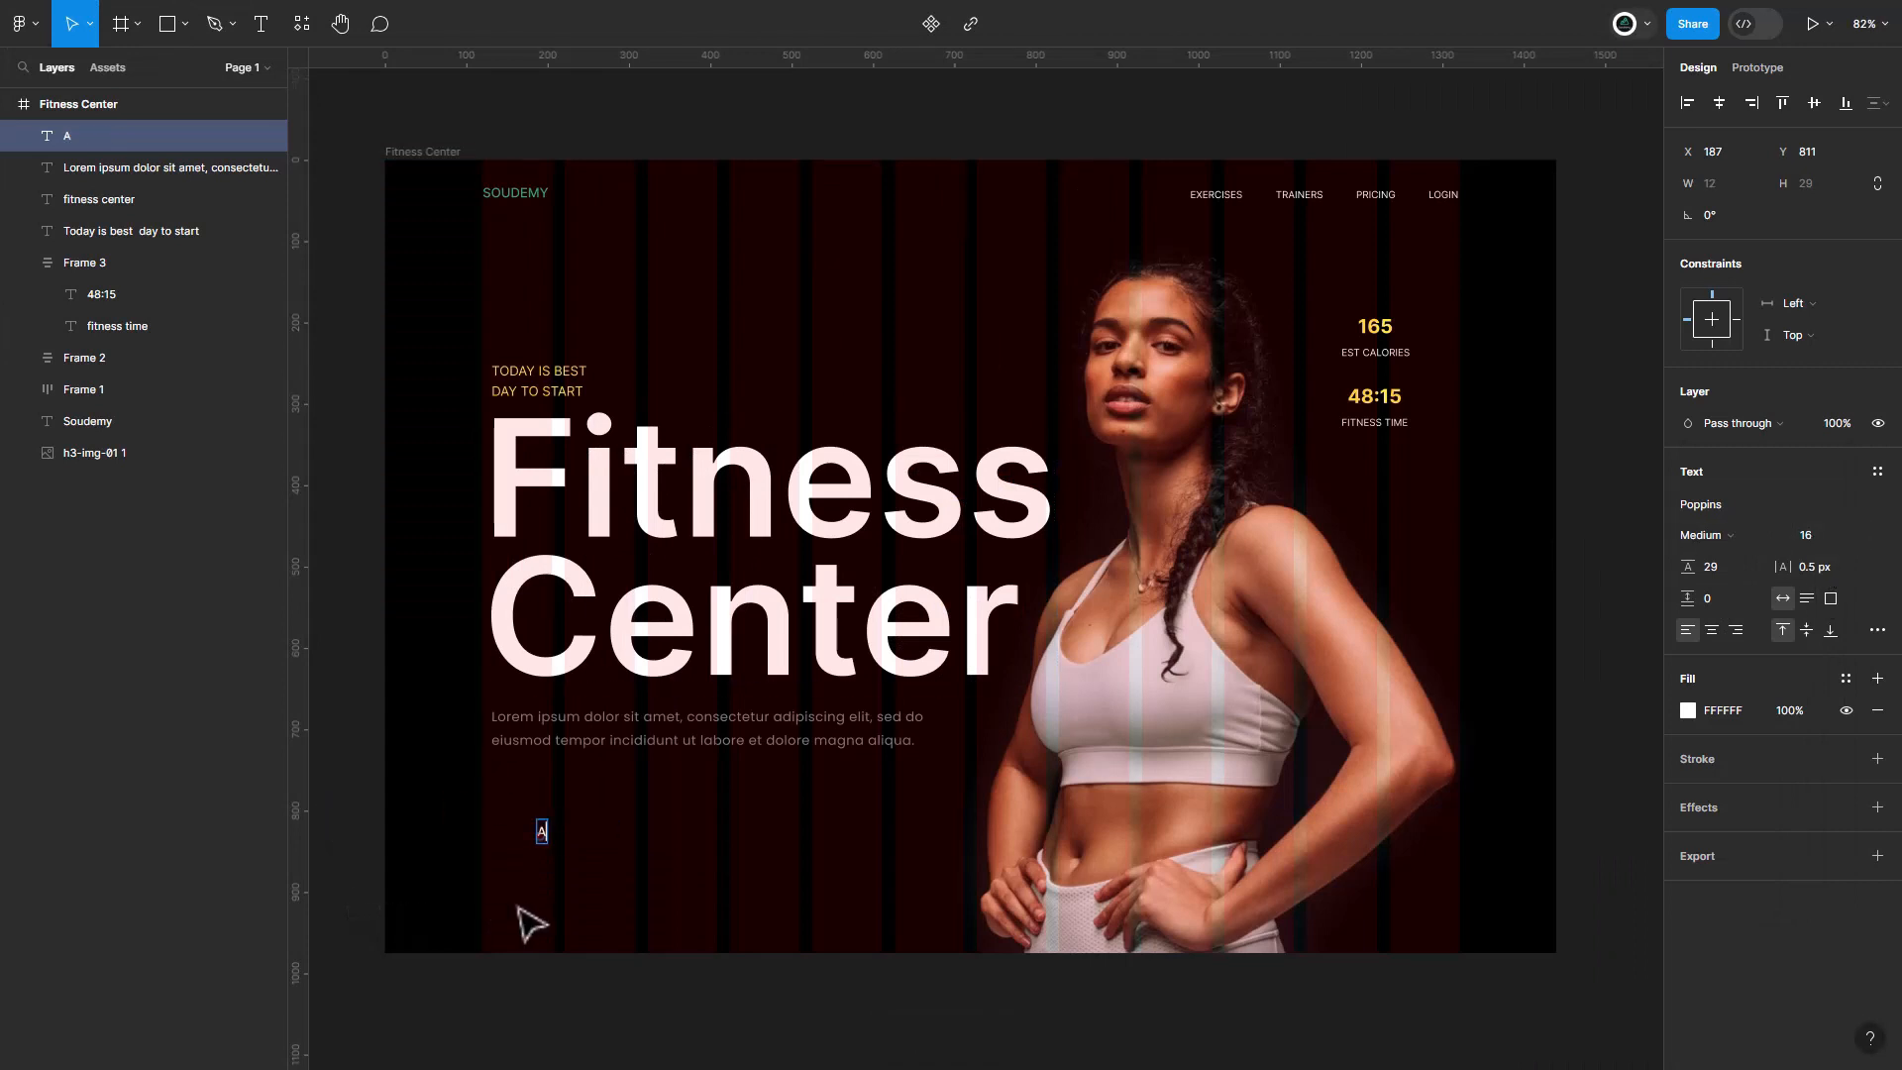
key(ctrl+z)
key(Escape)
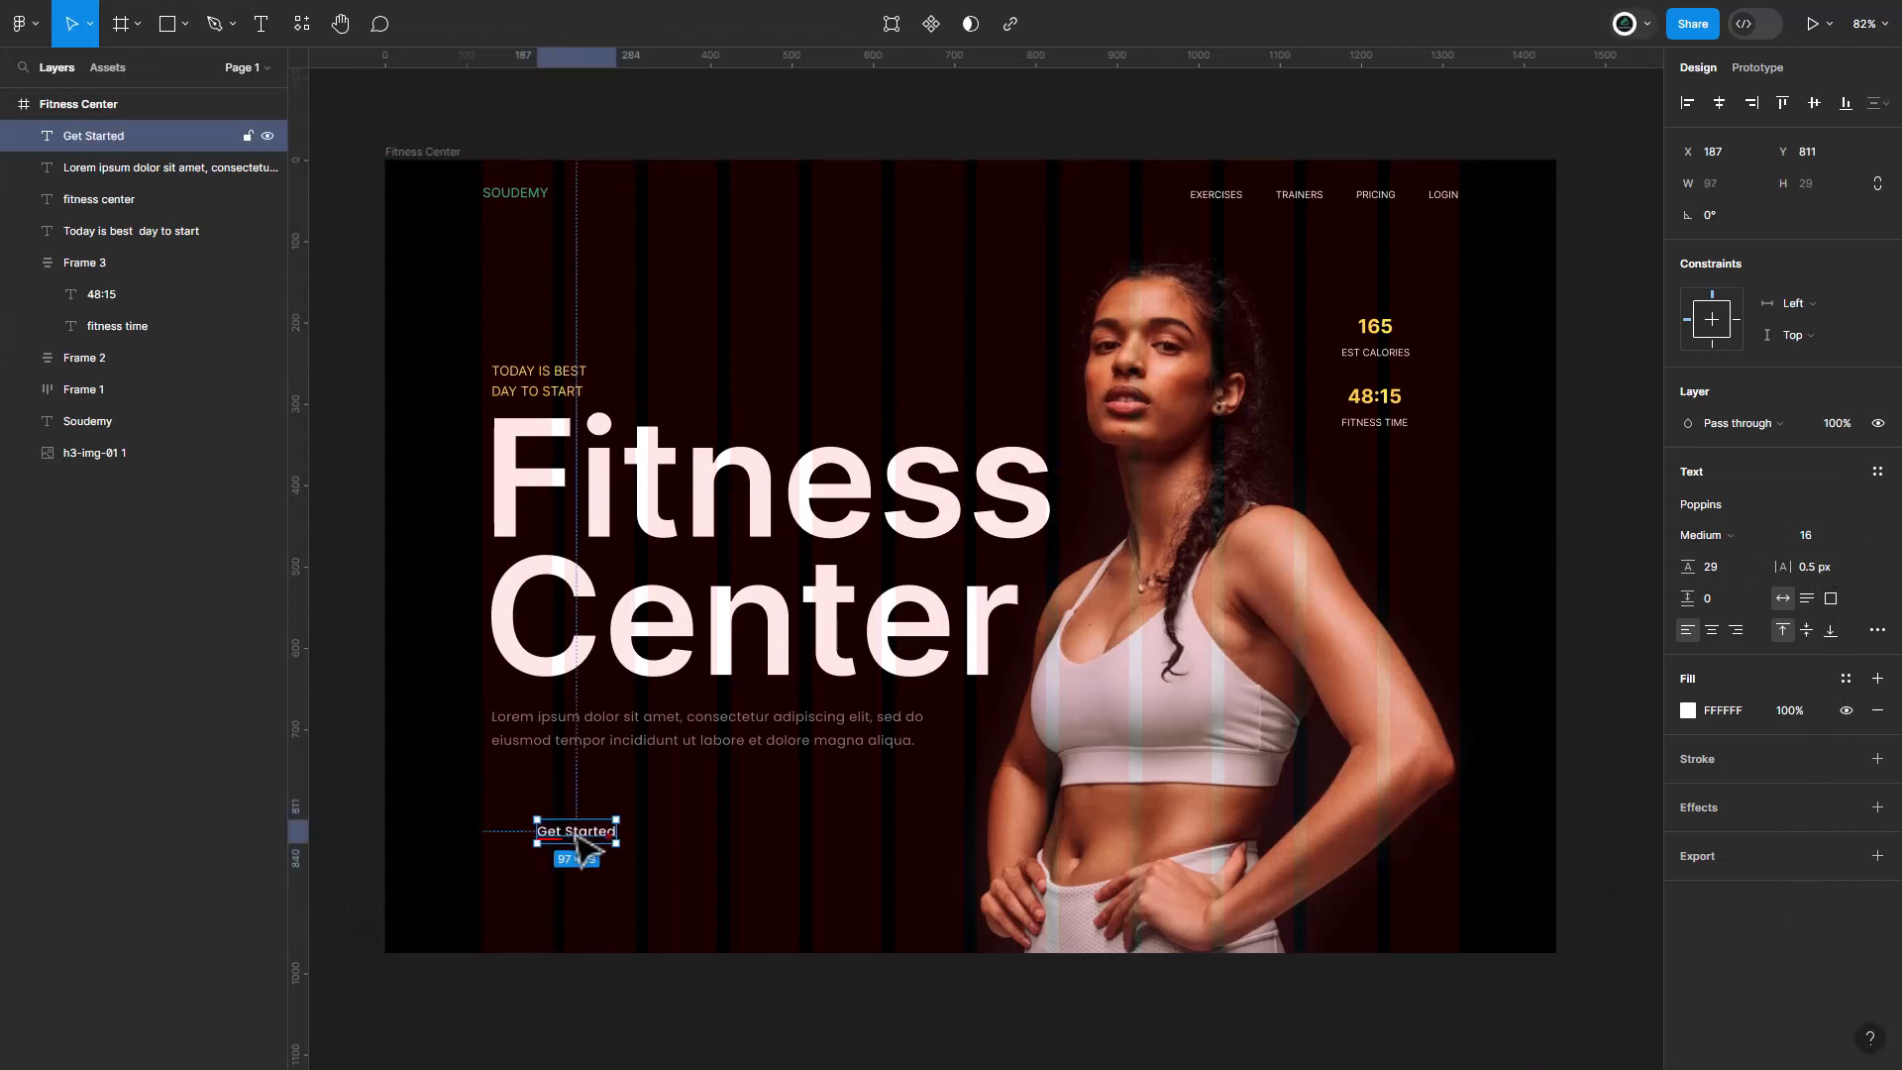
Wrap the Get Started text in an auto layout frame.
key(shift+a)
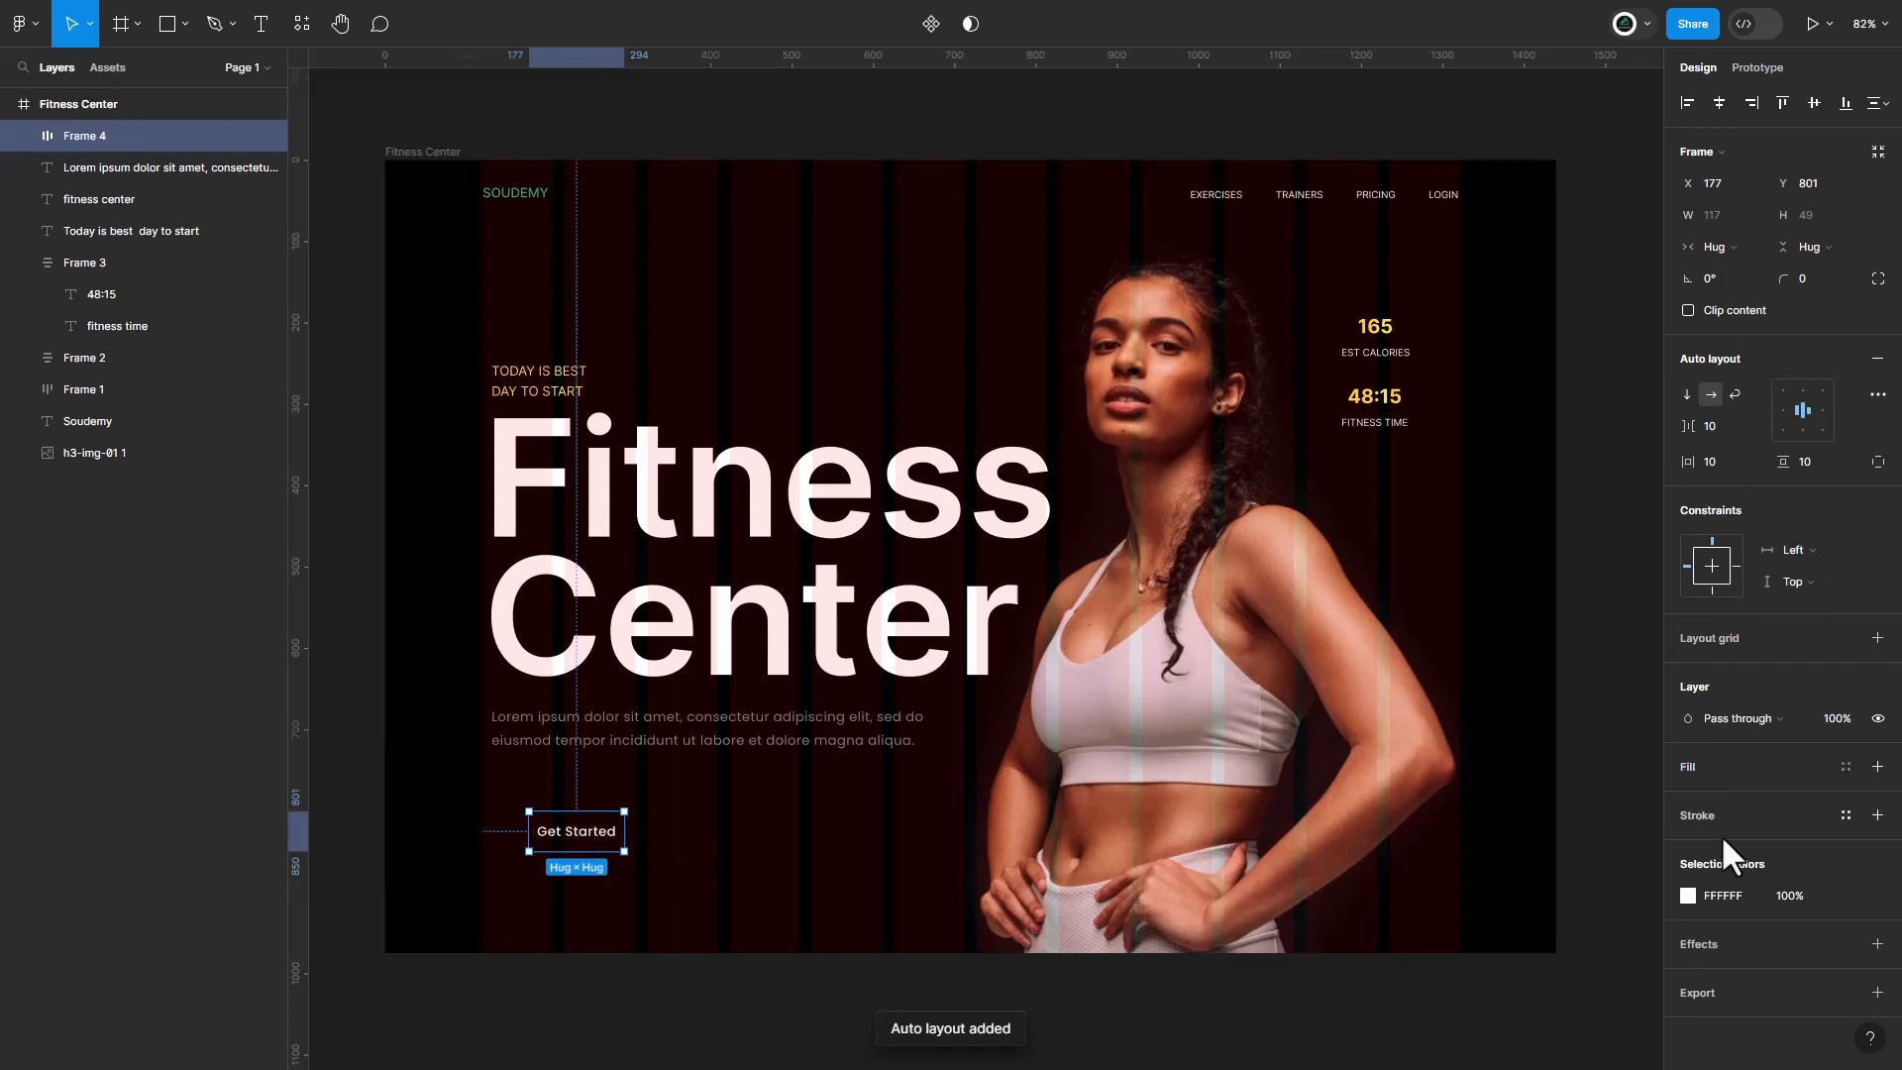
click(1715, 891)
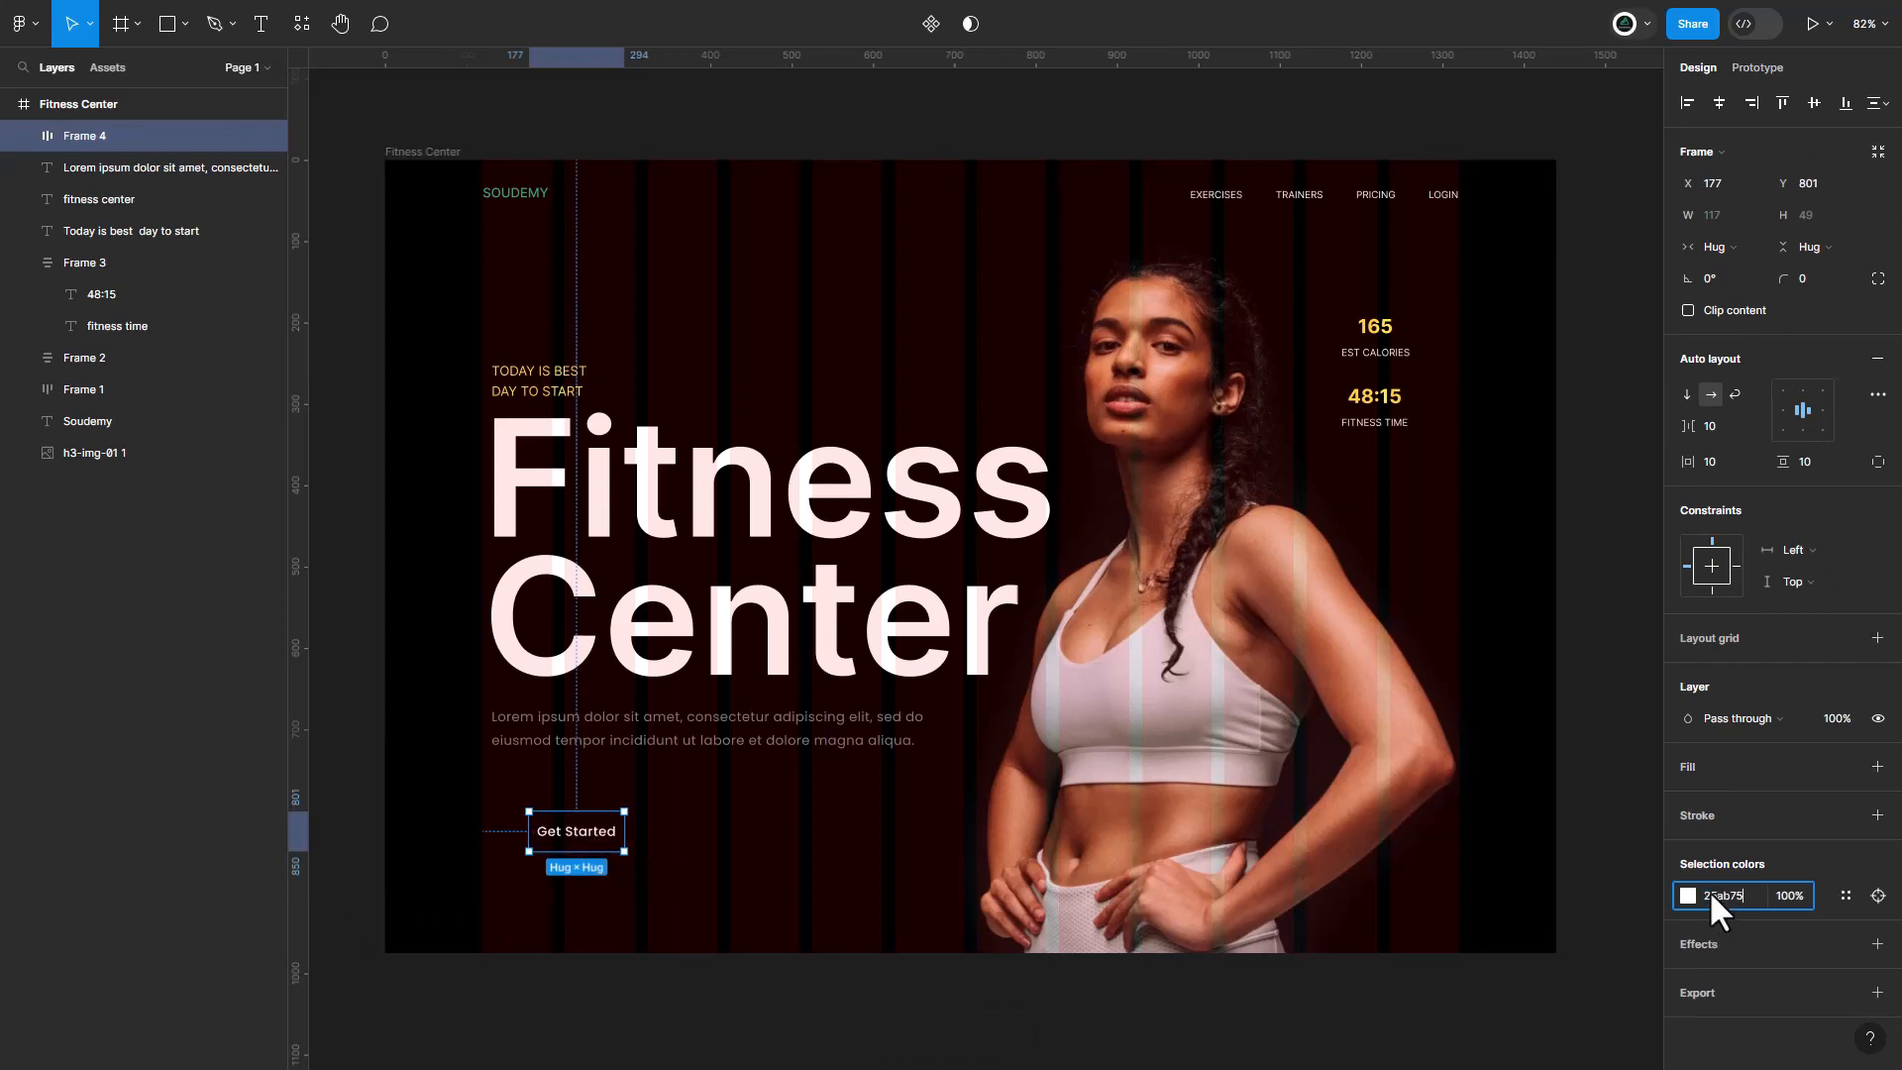
key(Return)
key(ctrl+z)
Give the Get Started frame a 25AB75 fill and a corner radius of 15.
click(1878, 766)
click(1726, 797)
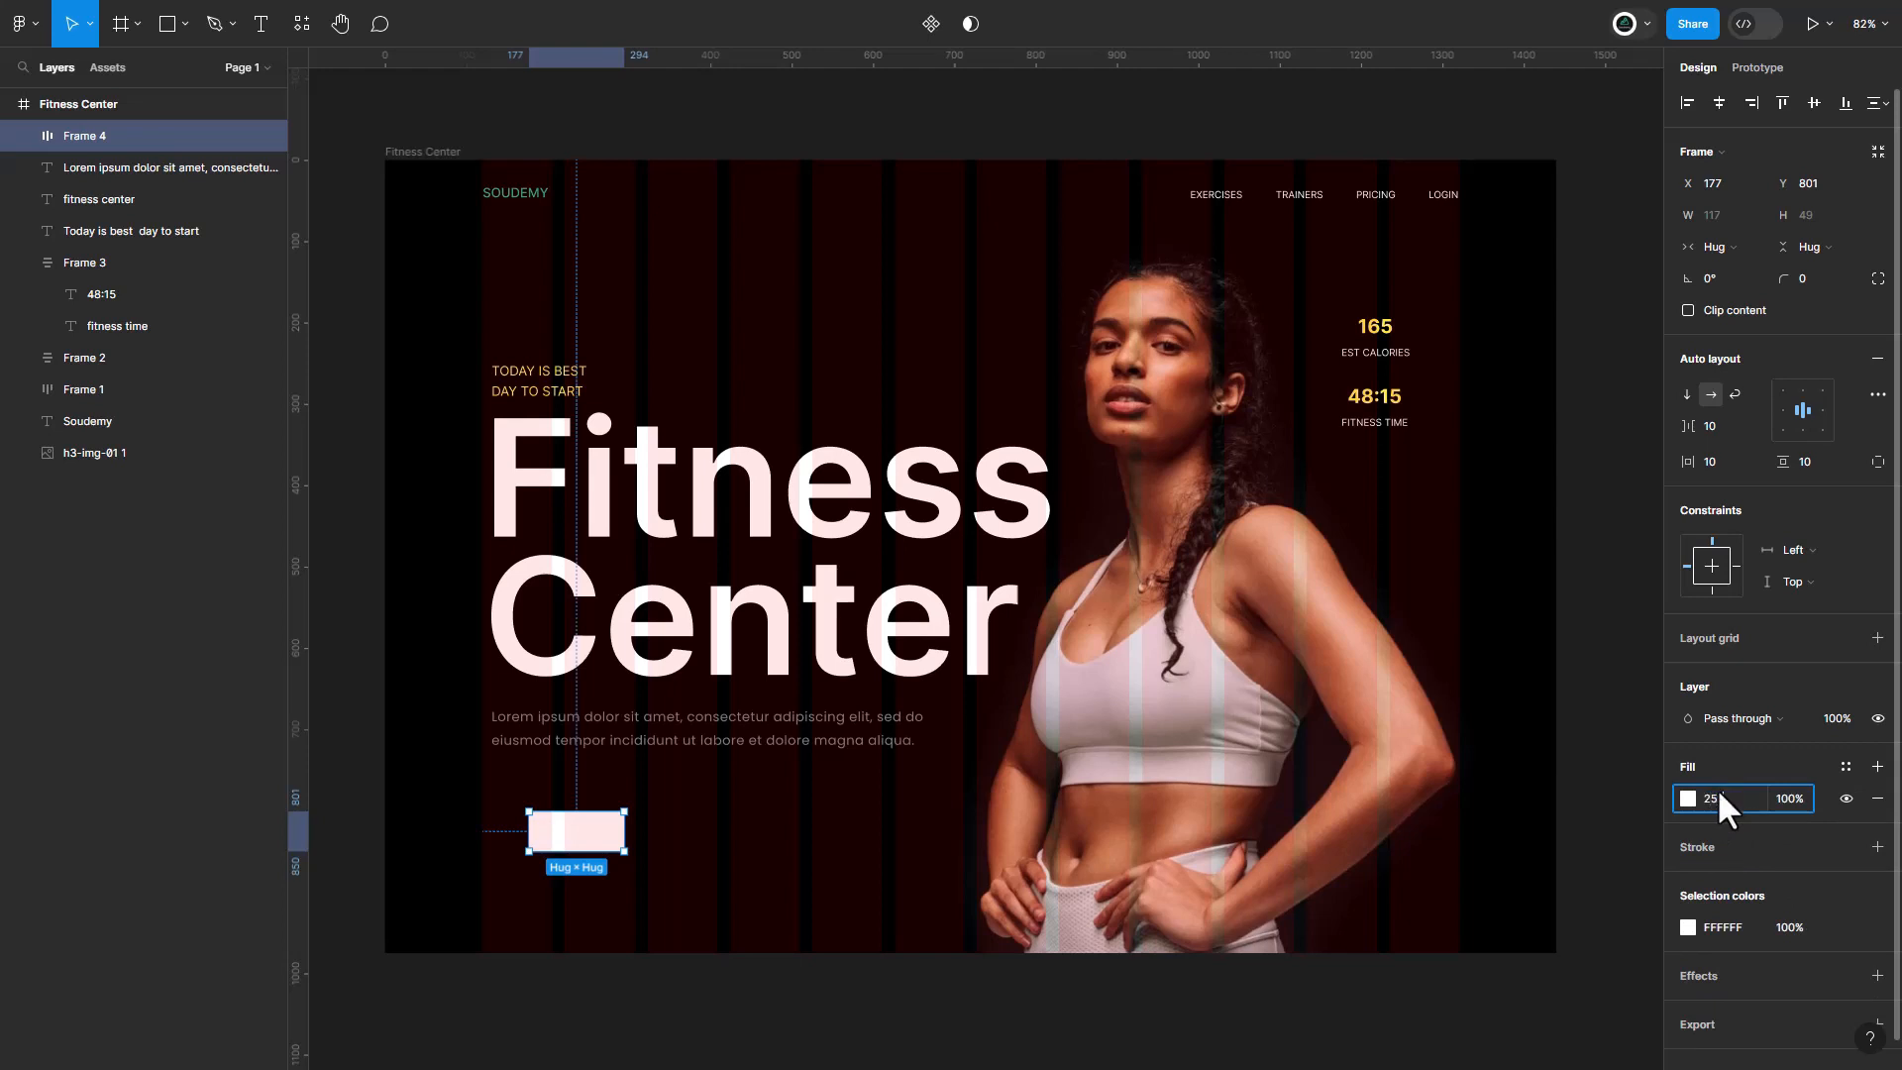
text(25AB75)
key(Return)
click(1817, 278)
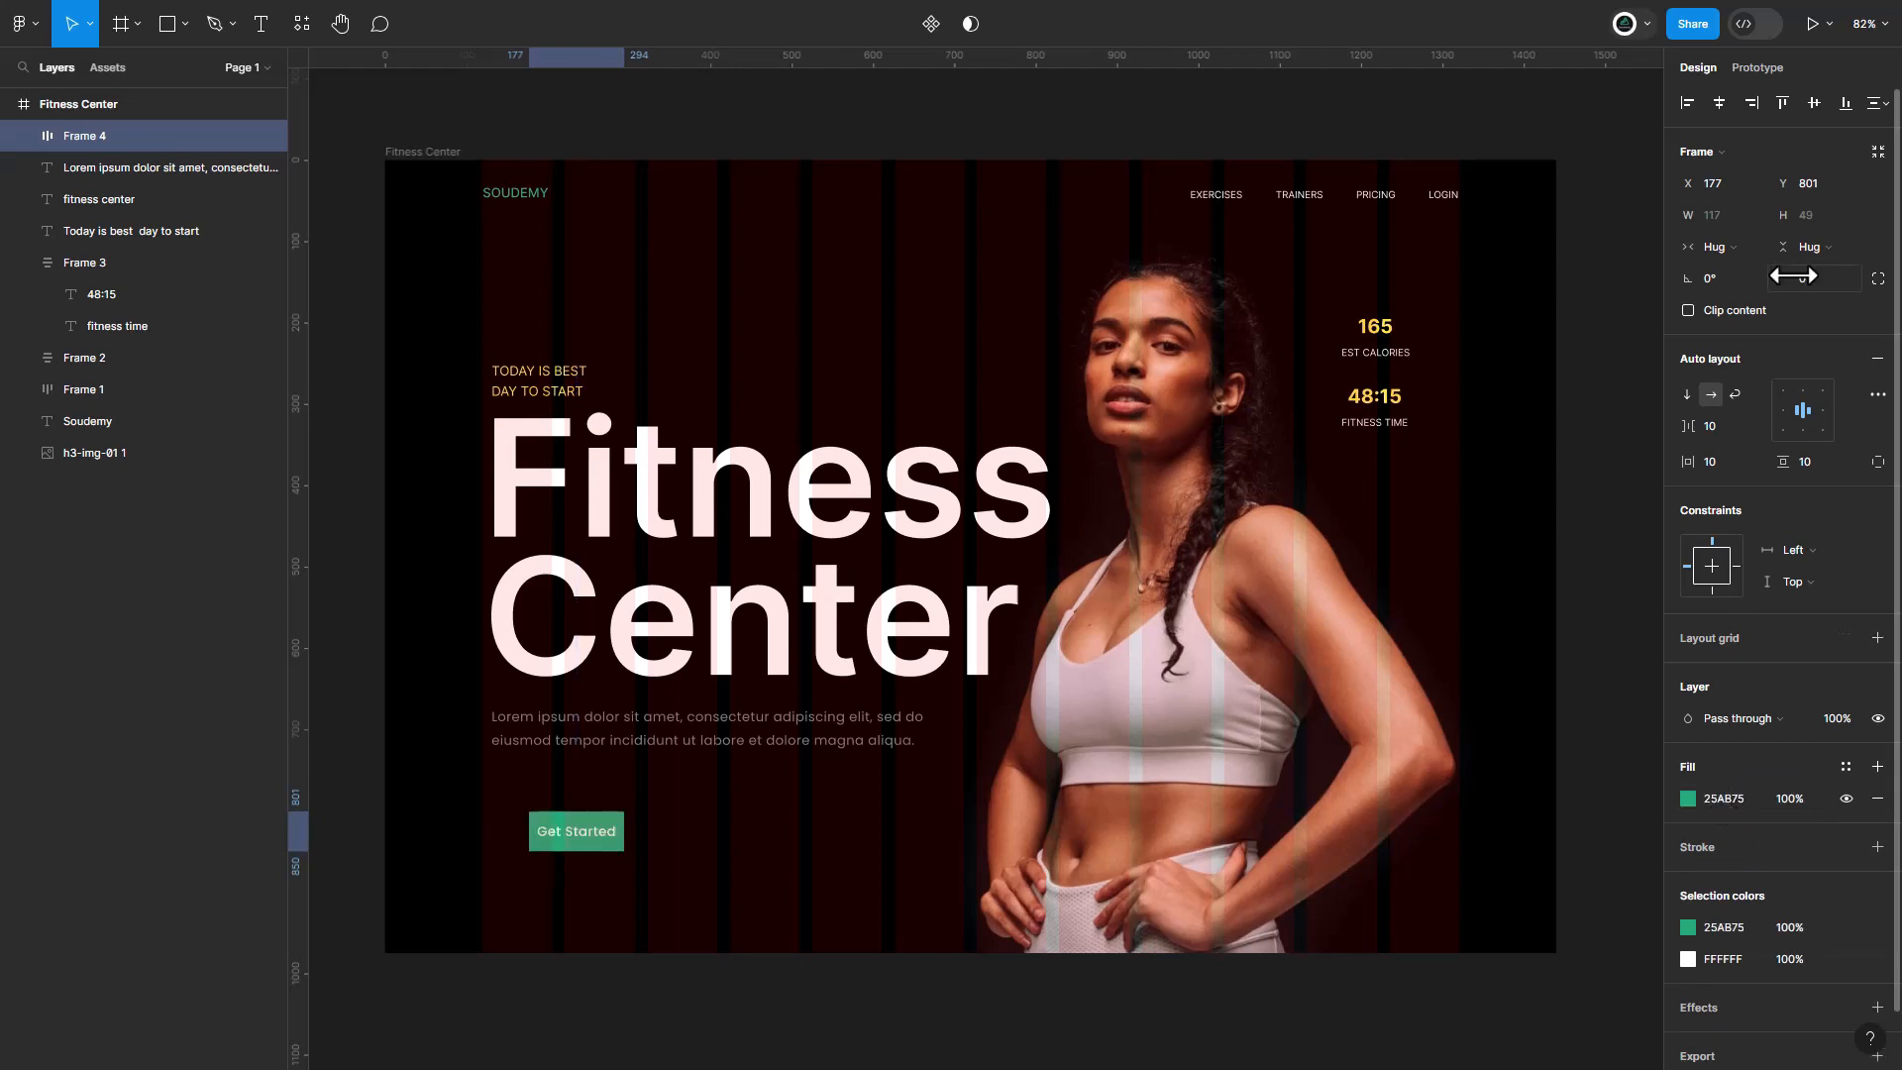
text(5)
key(Return)
Set the Get Started button's auto layout gap to 25 and its vertical padding to 12.
click(1725, 424)
text(15)
key(Return)
click(1812, 462)
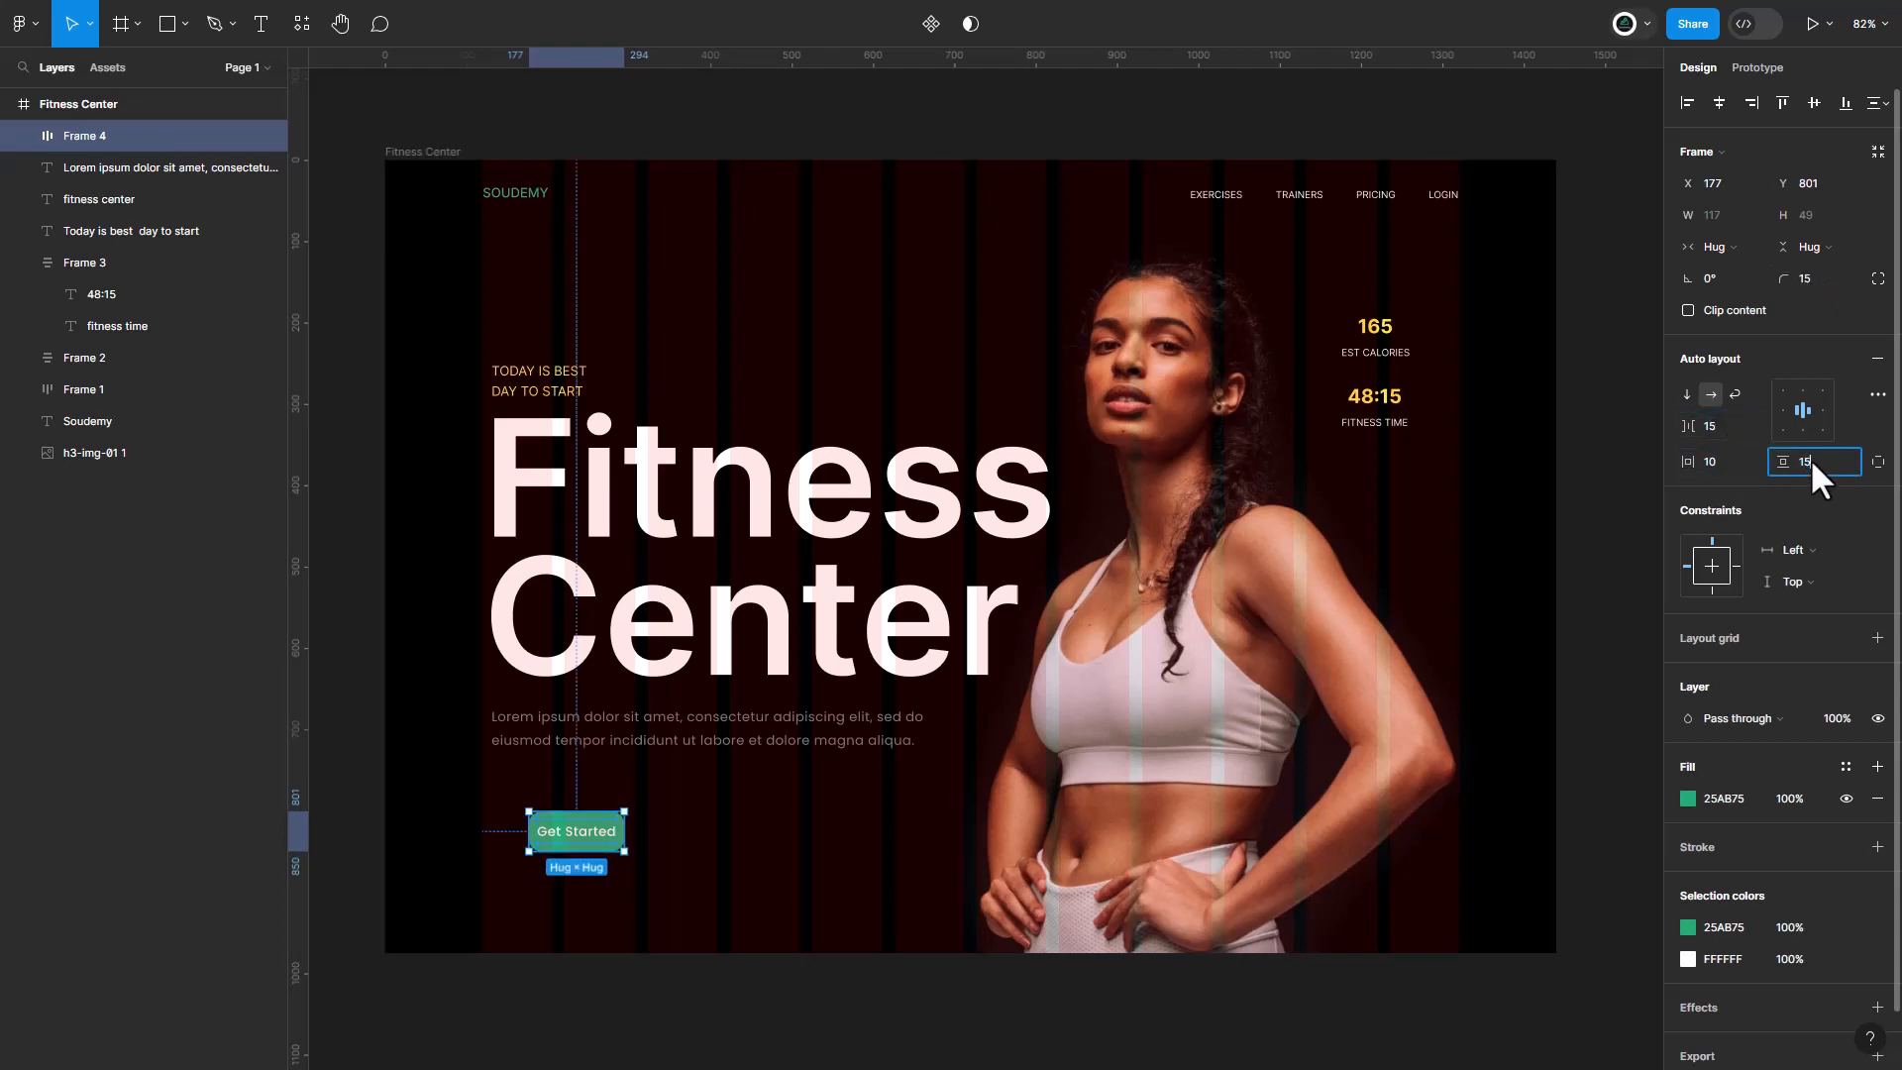
key(Return)
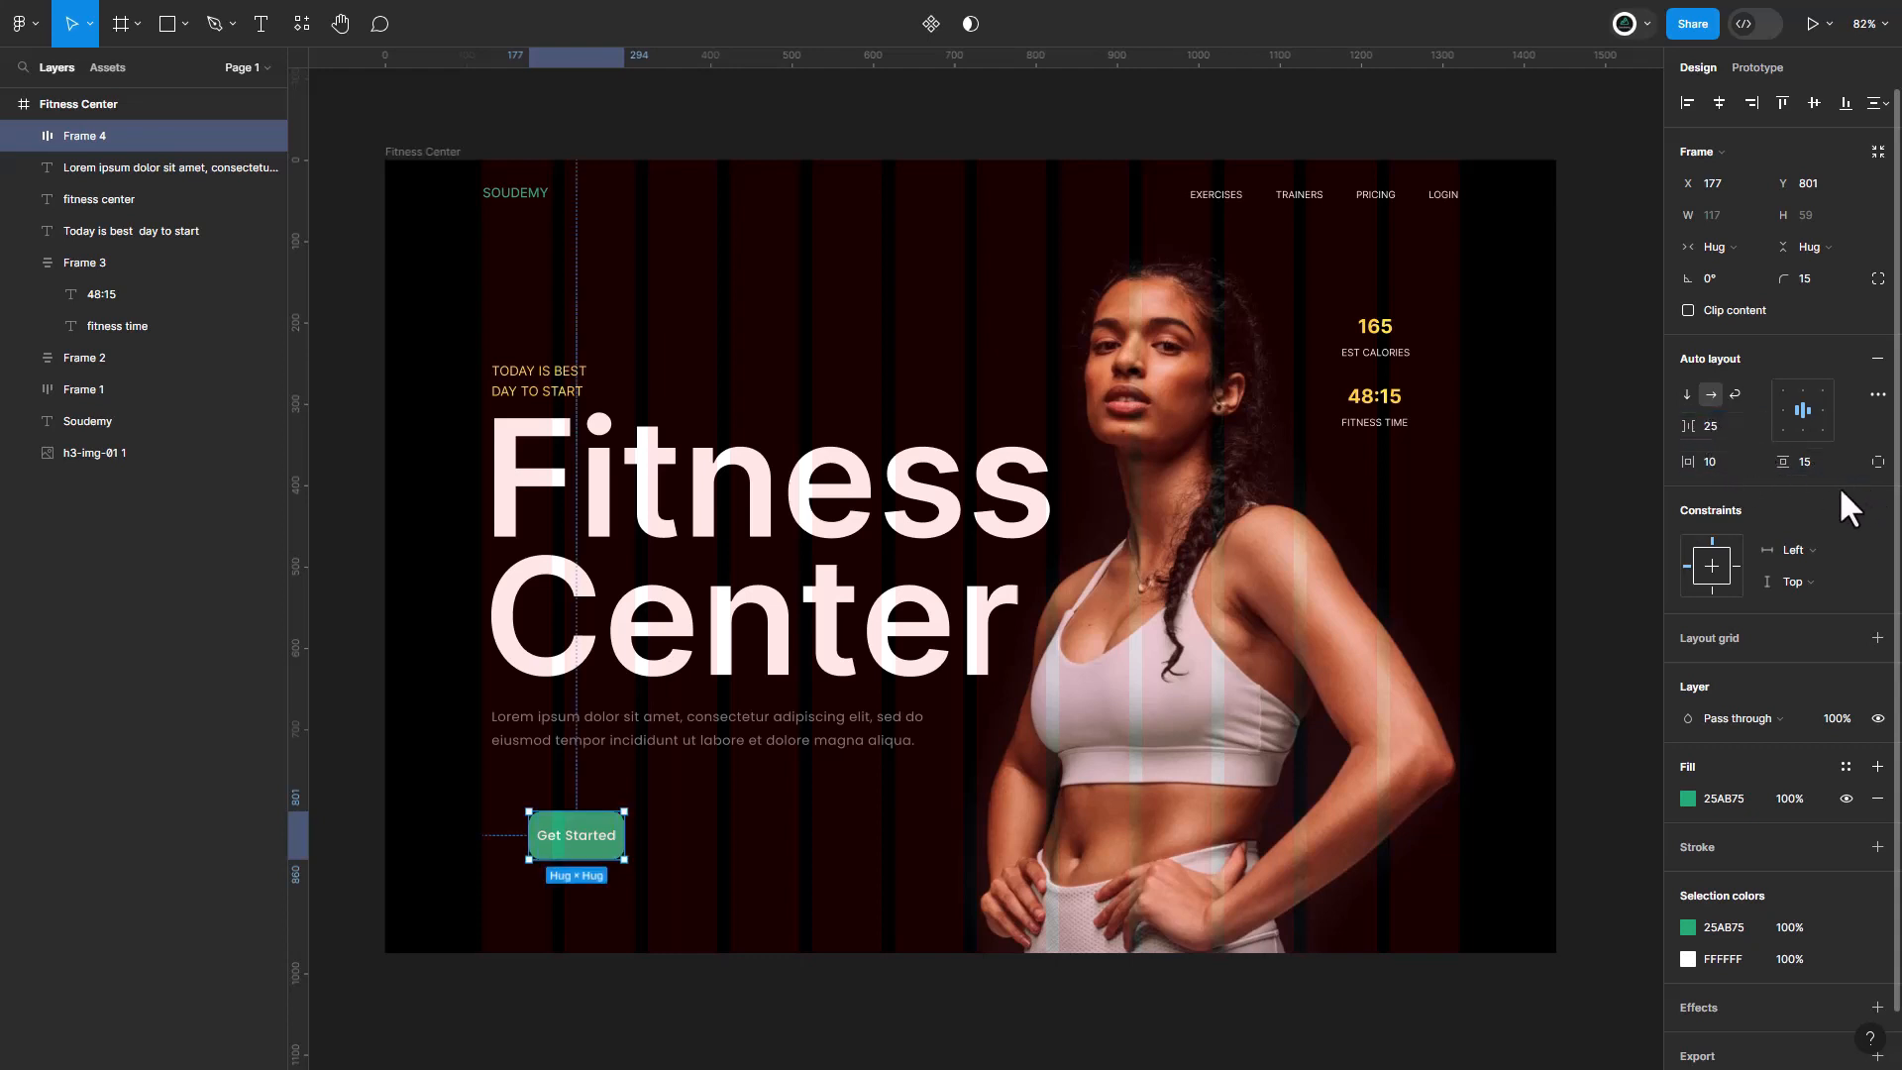
key(Down)
key(Down)
key(Down)
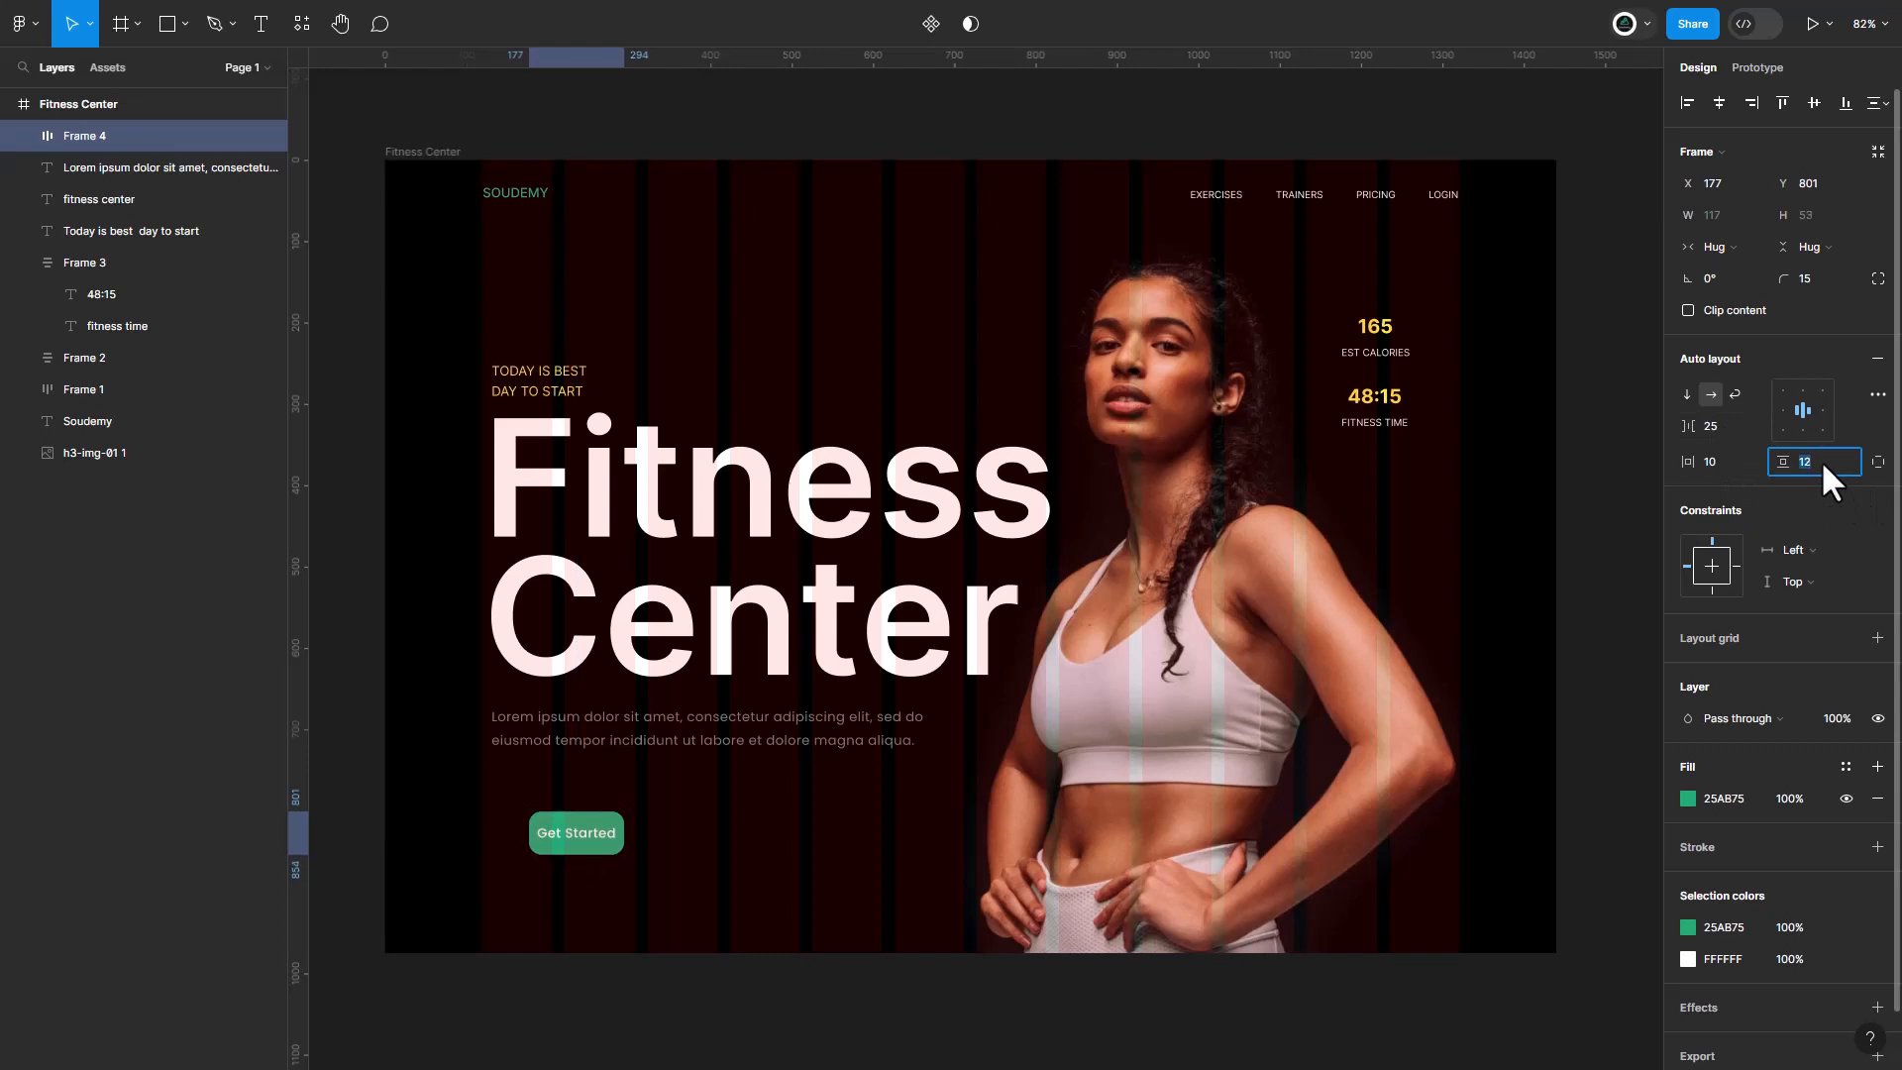
Move the Get Started button to X 131, Y 753, directly under the paragraph, and select the label inside it.
click(683, 905)
drag(558, 847, 557, 807)
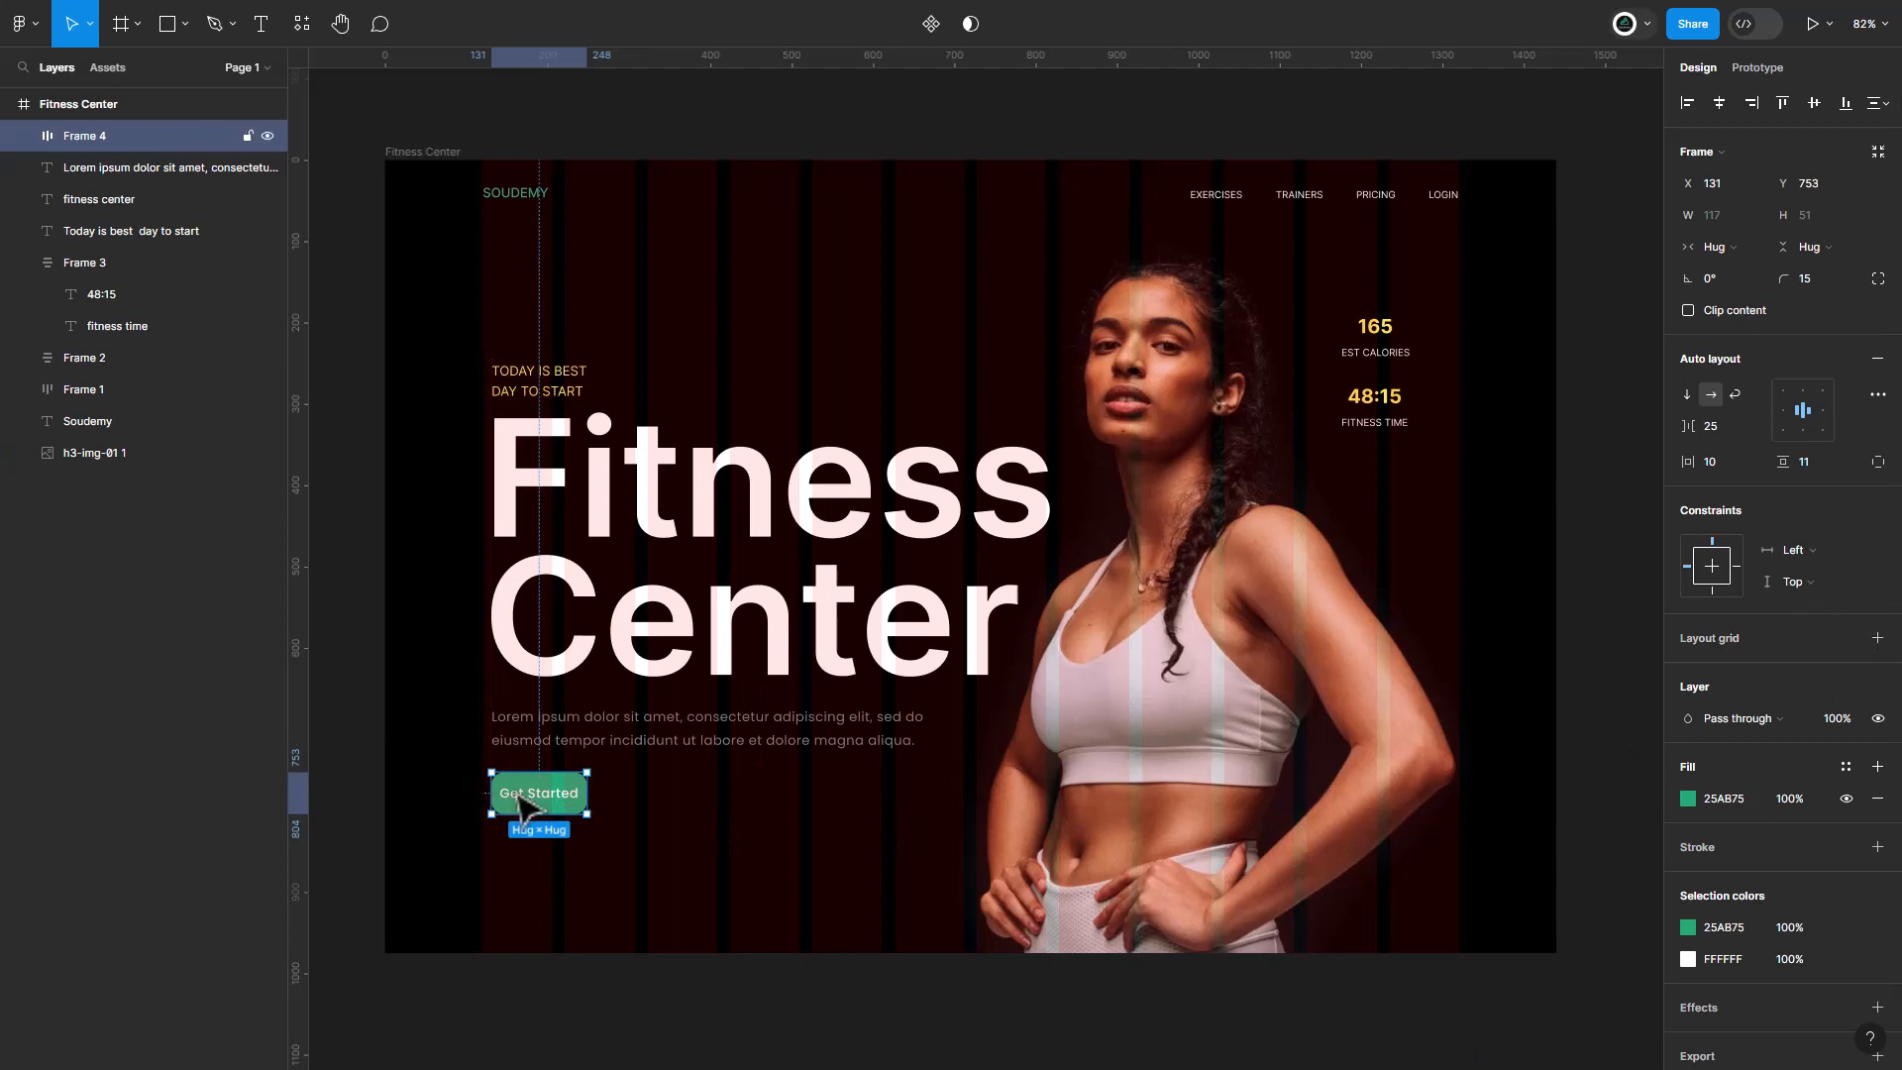
double_click(551, 798)
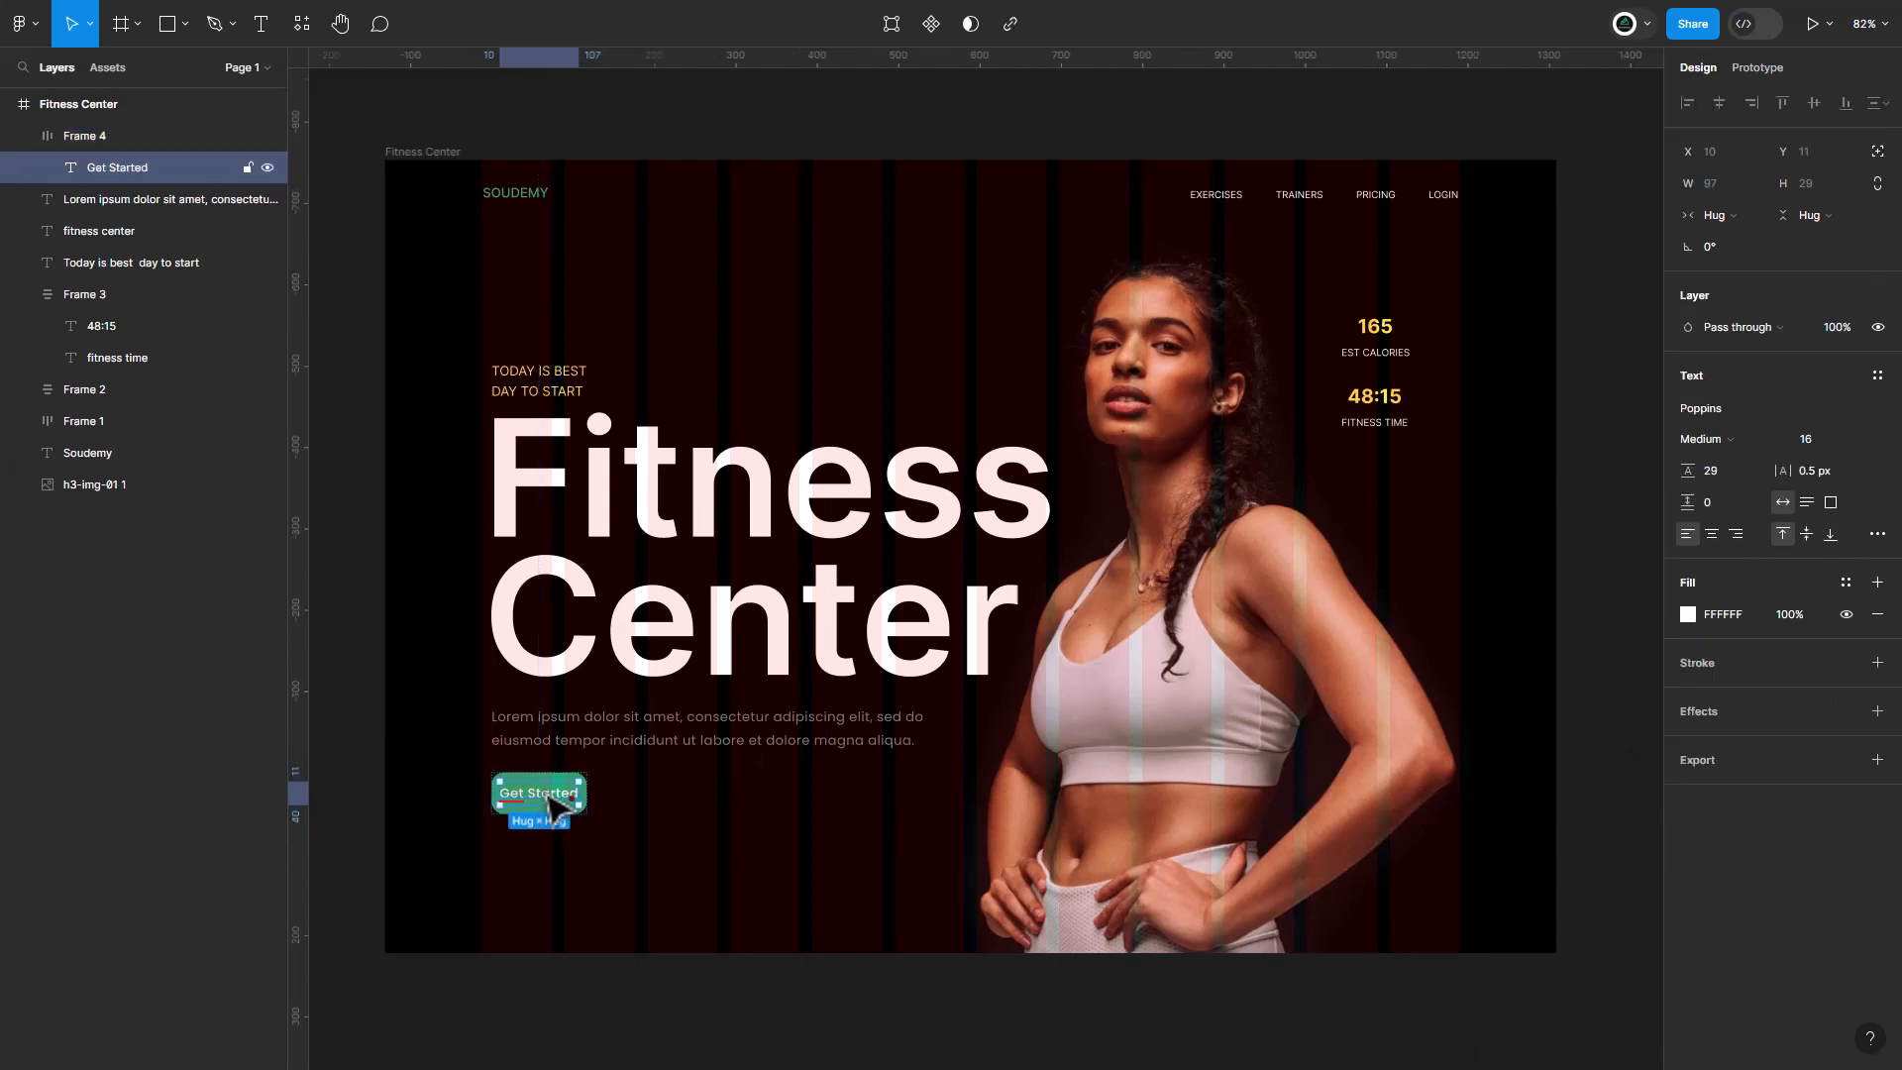
Set the Get Started label's font size to 20.
click(1818, 441)
text(20)
key(Return)
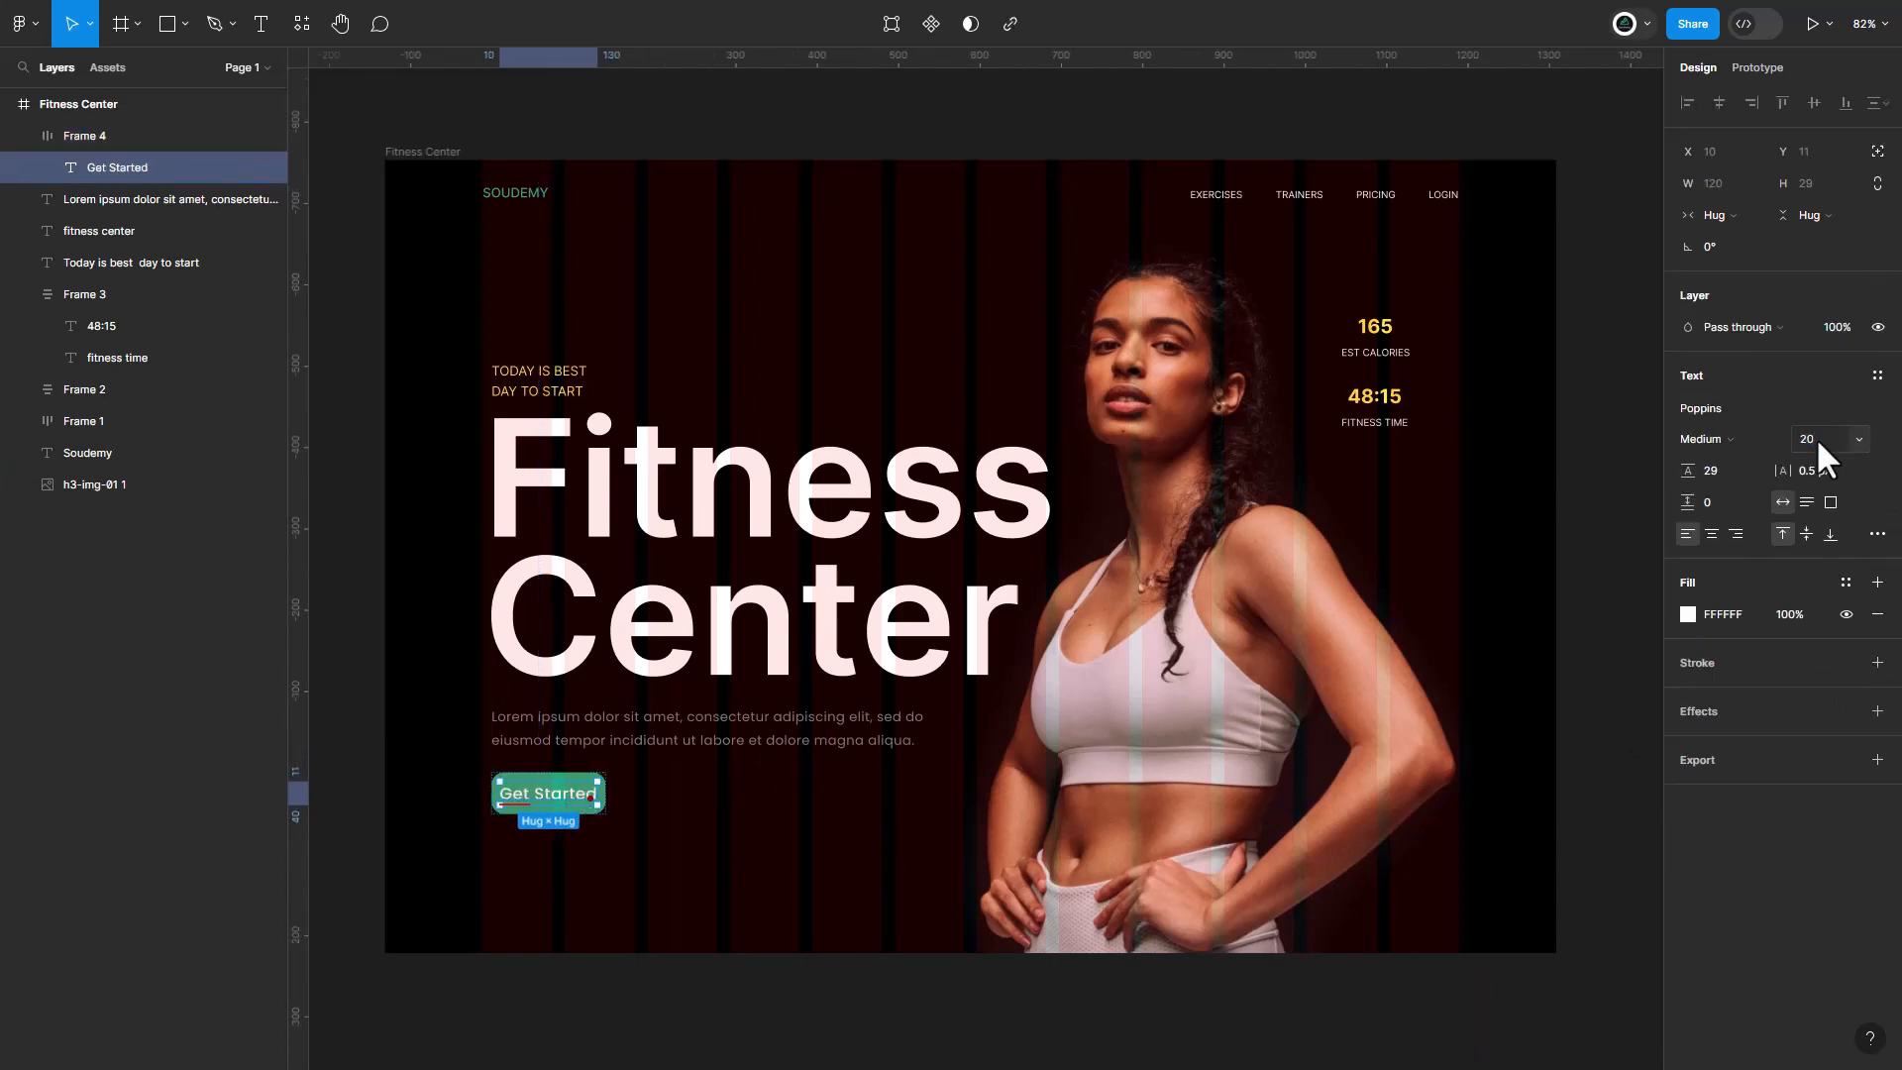
click(635, 830)
Duplicate the Get Started button beside the original at X 291, Y 753 and give the copy an EFEFEF fill.
drag(579, 811, 711, 800)
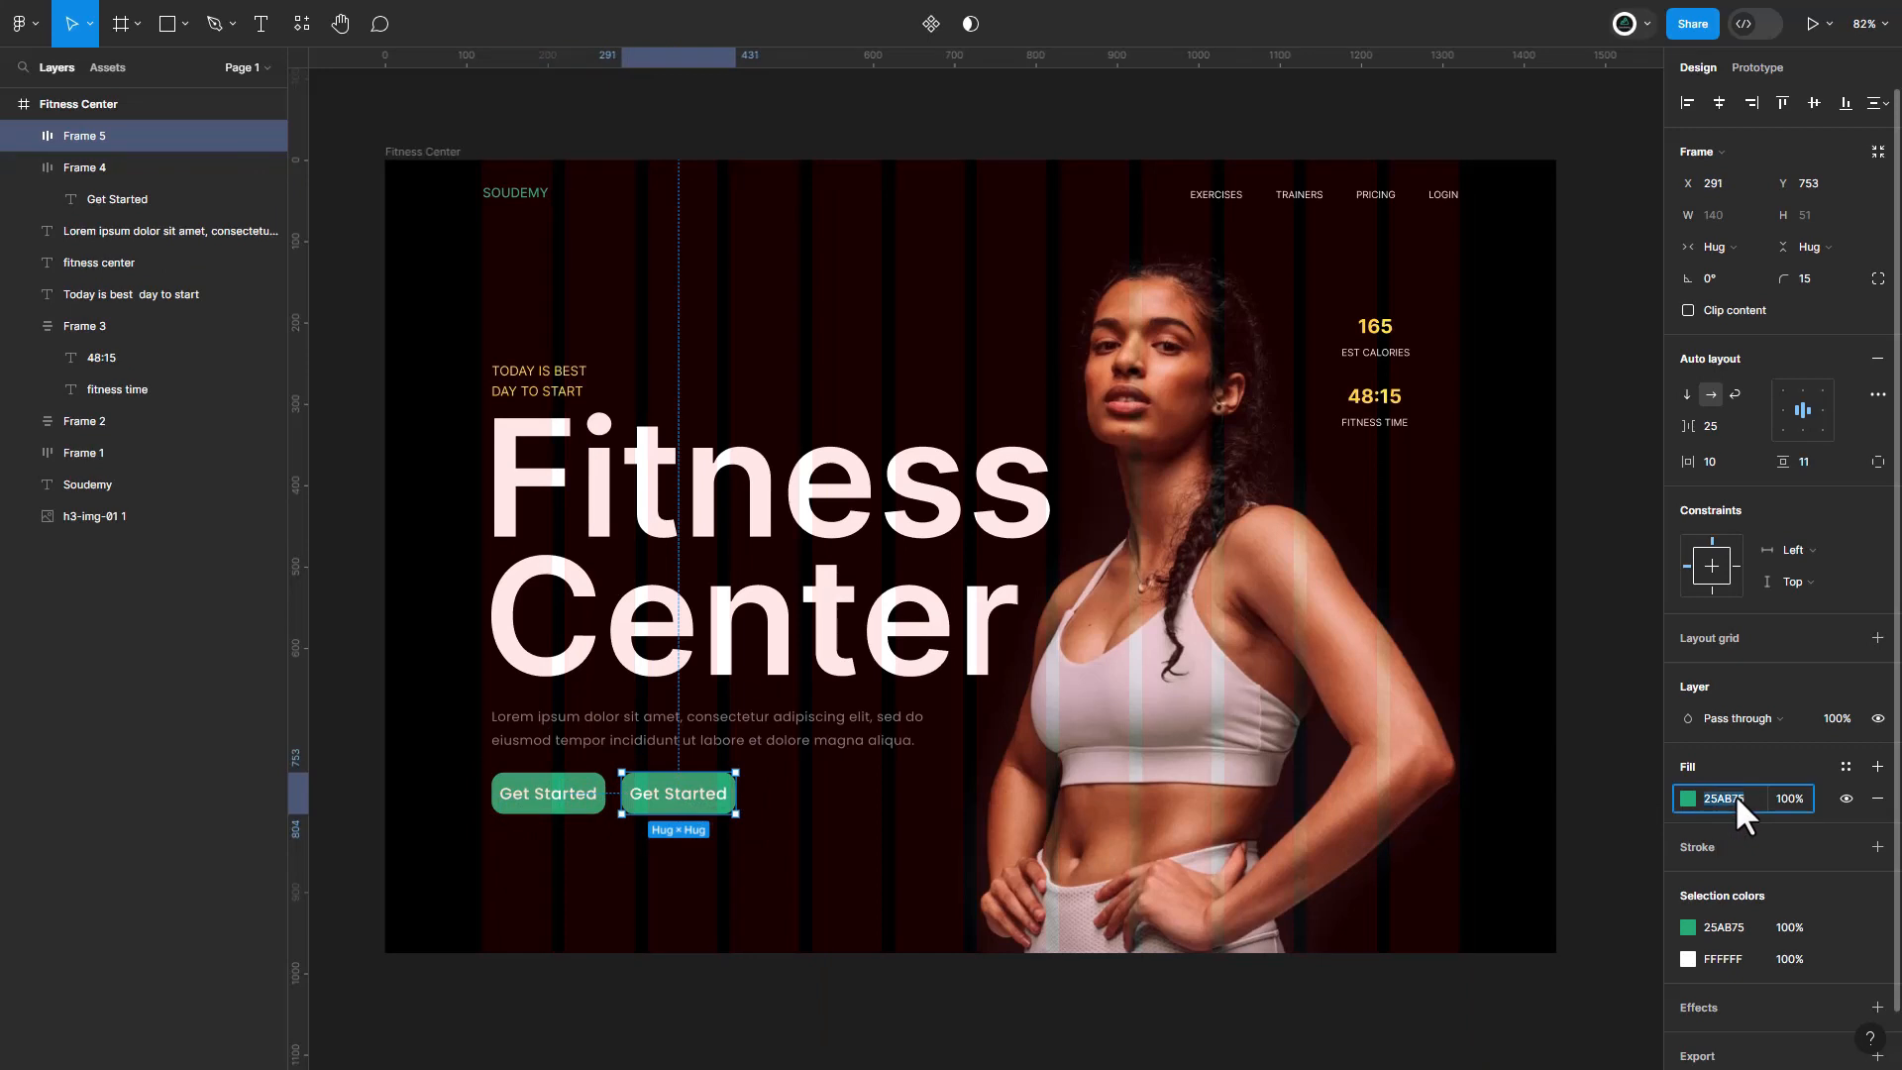
click(1729, 793)
text(efefef)
key(Return)
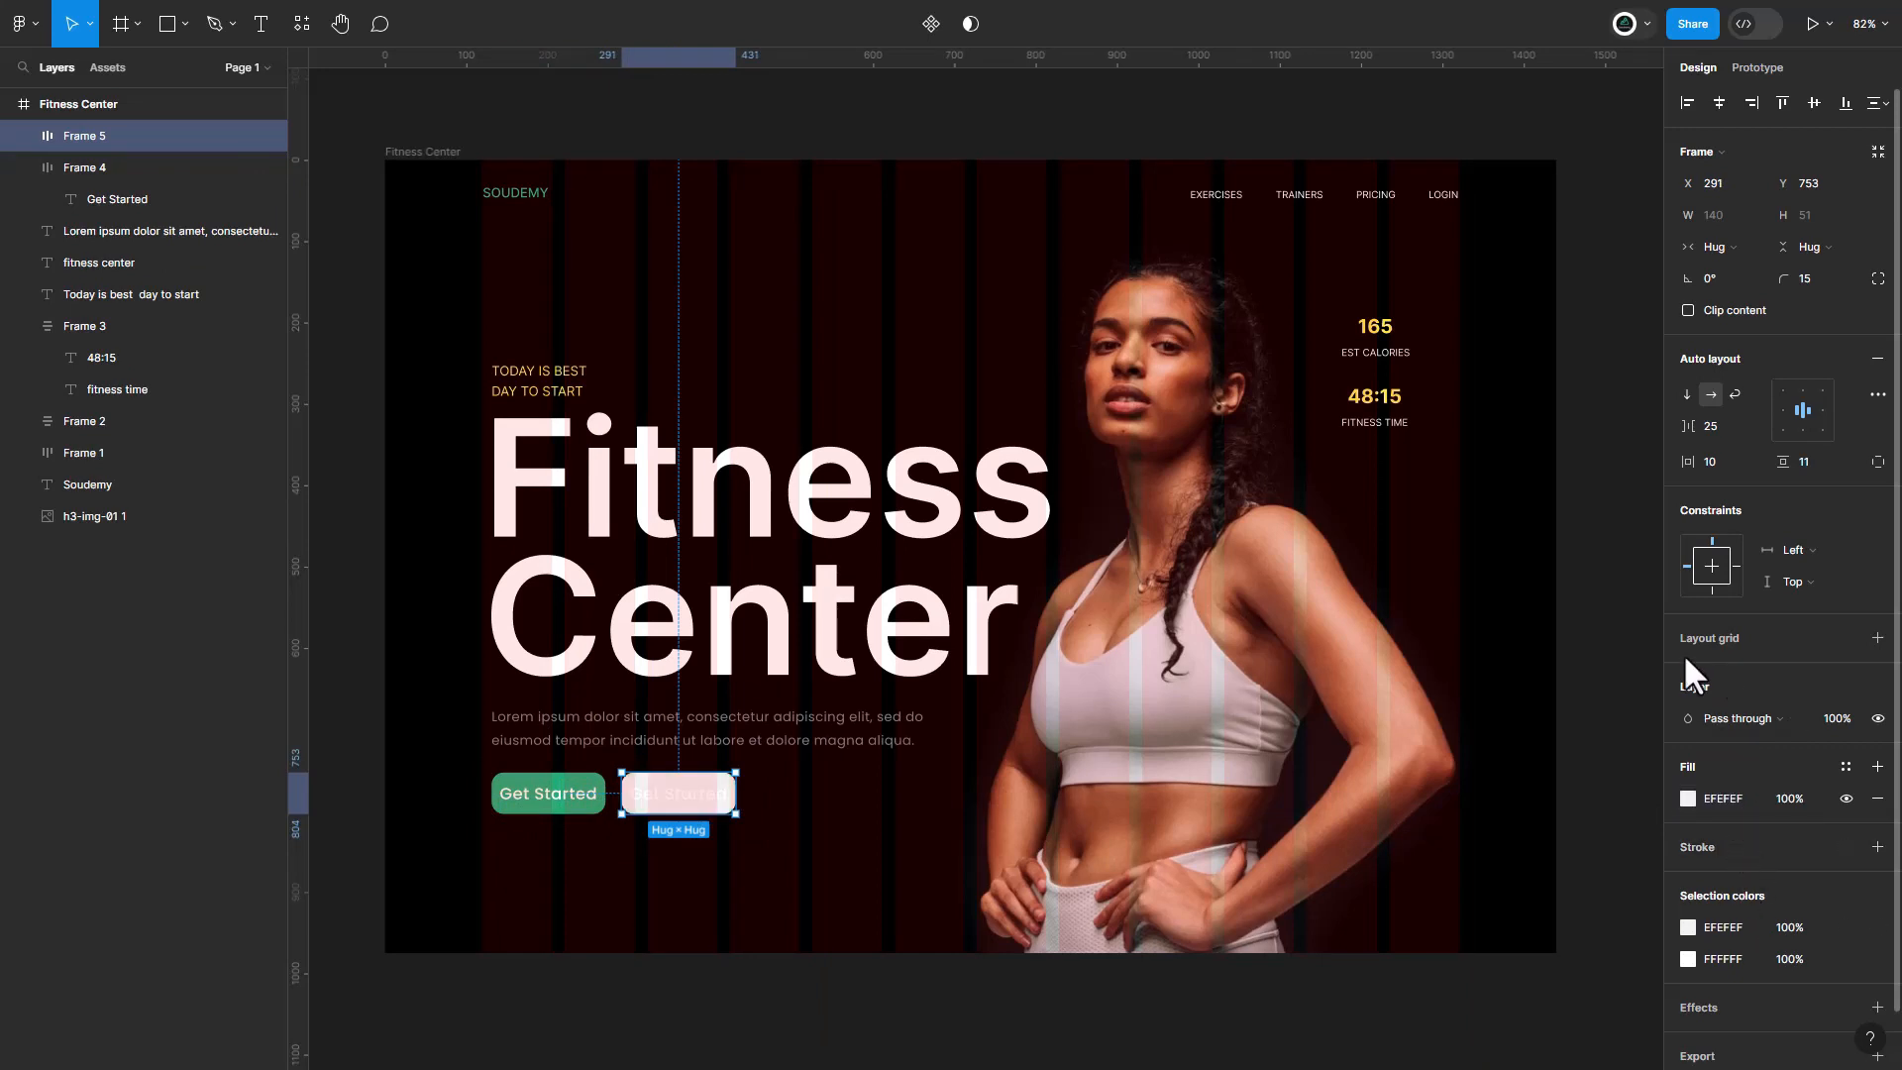
Change the duplicated button's label to "Perview" and set its text fill to 000000.
double_click(680, 802)
key(Return)
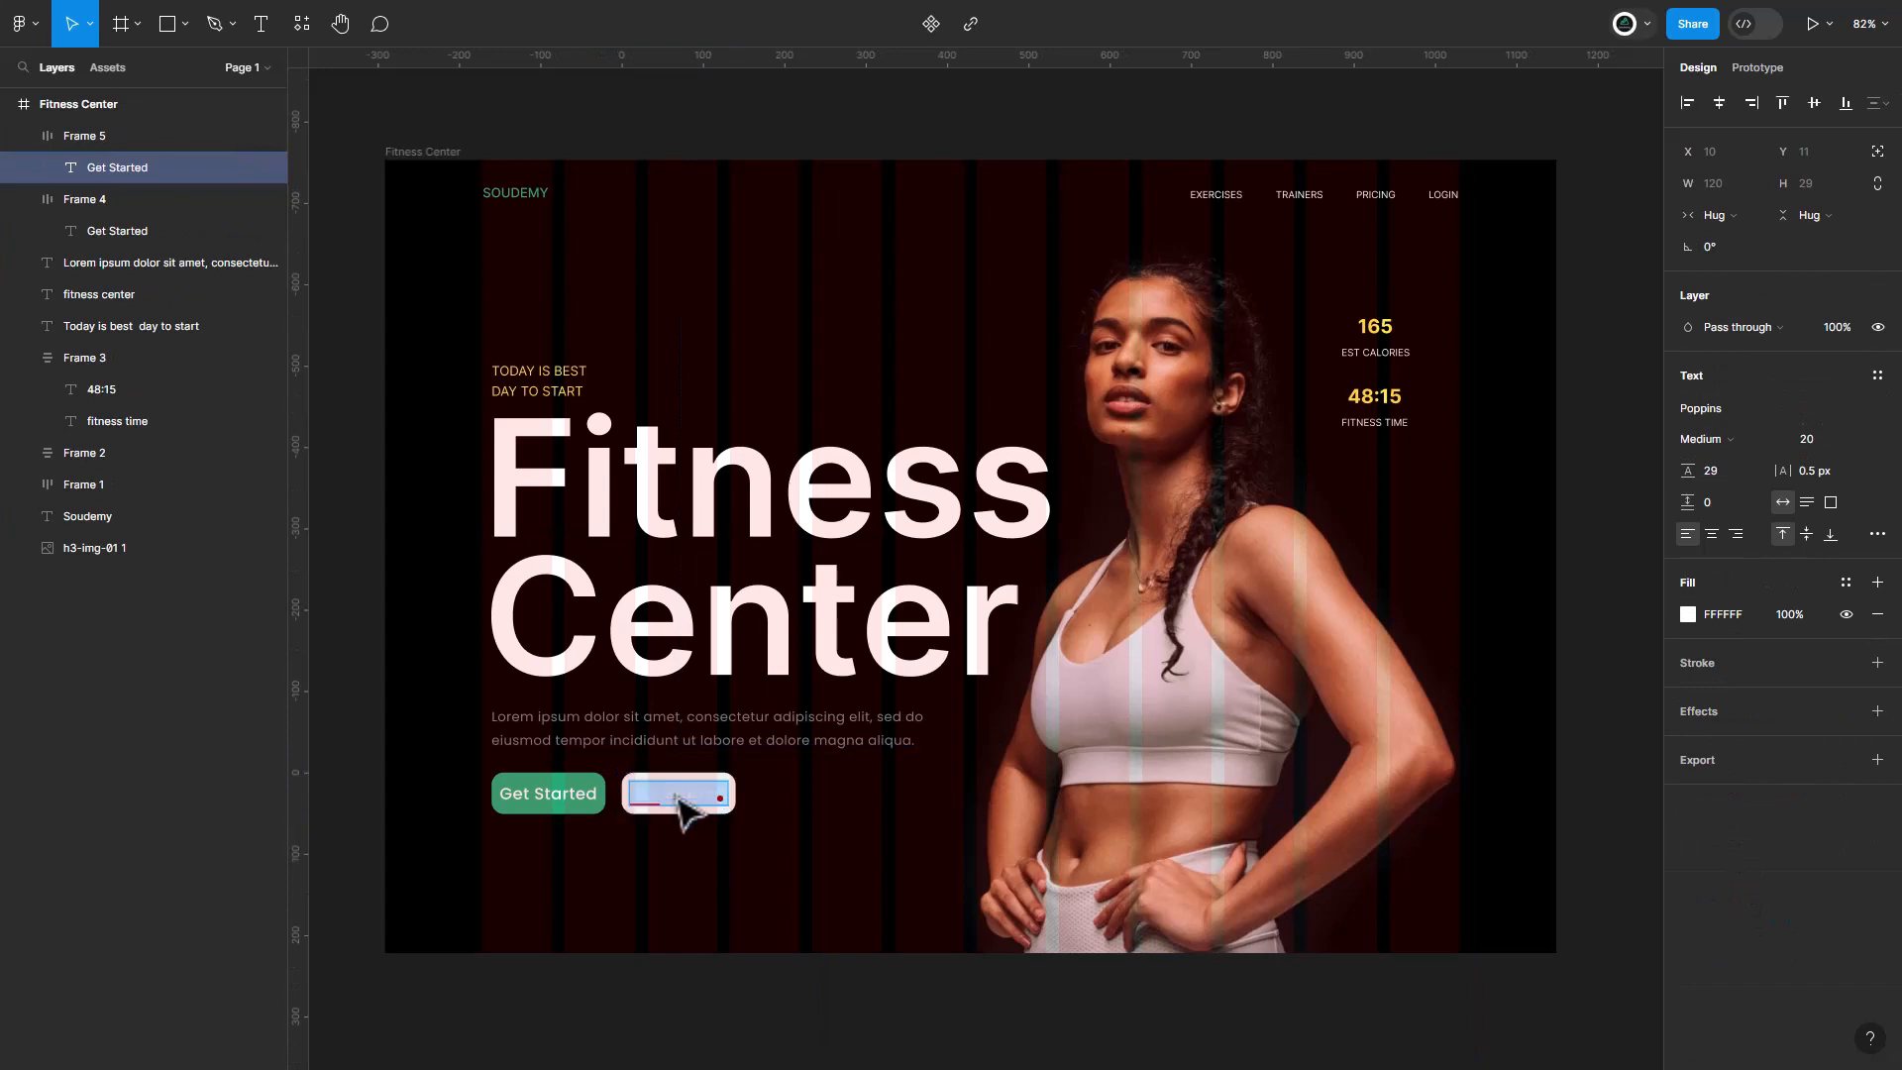
text(Perview)
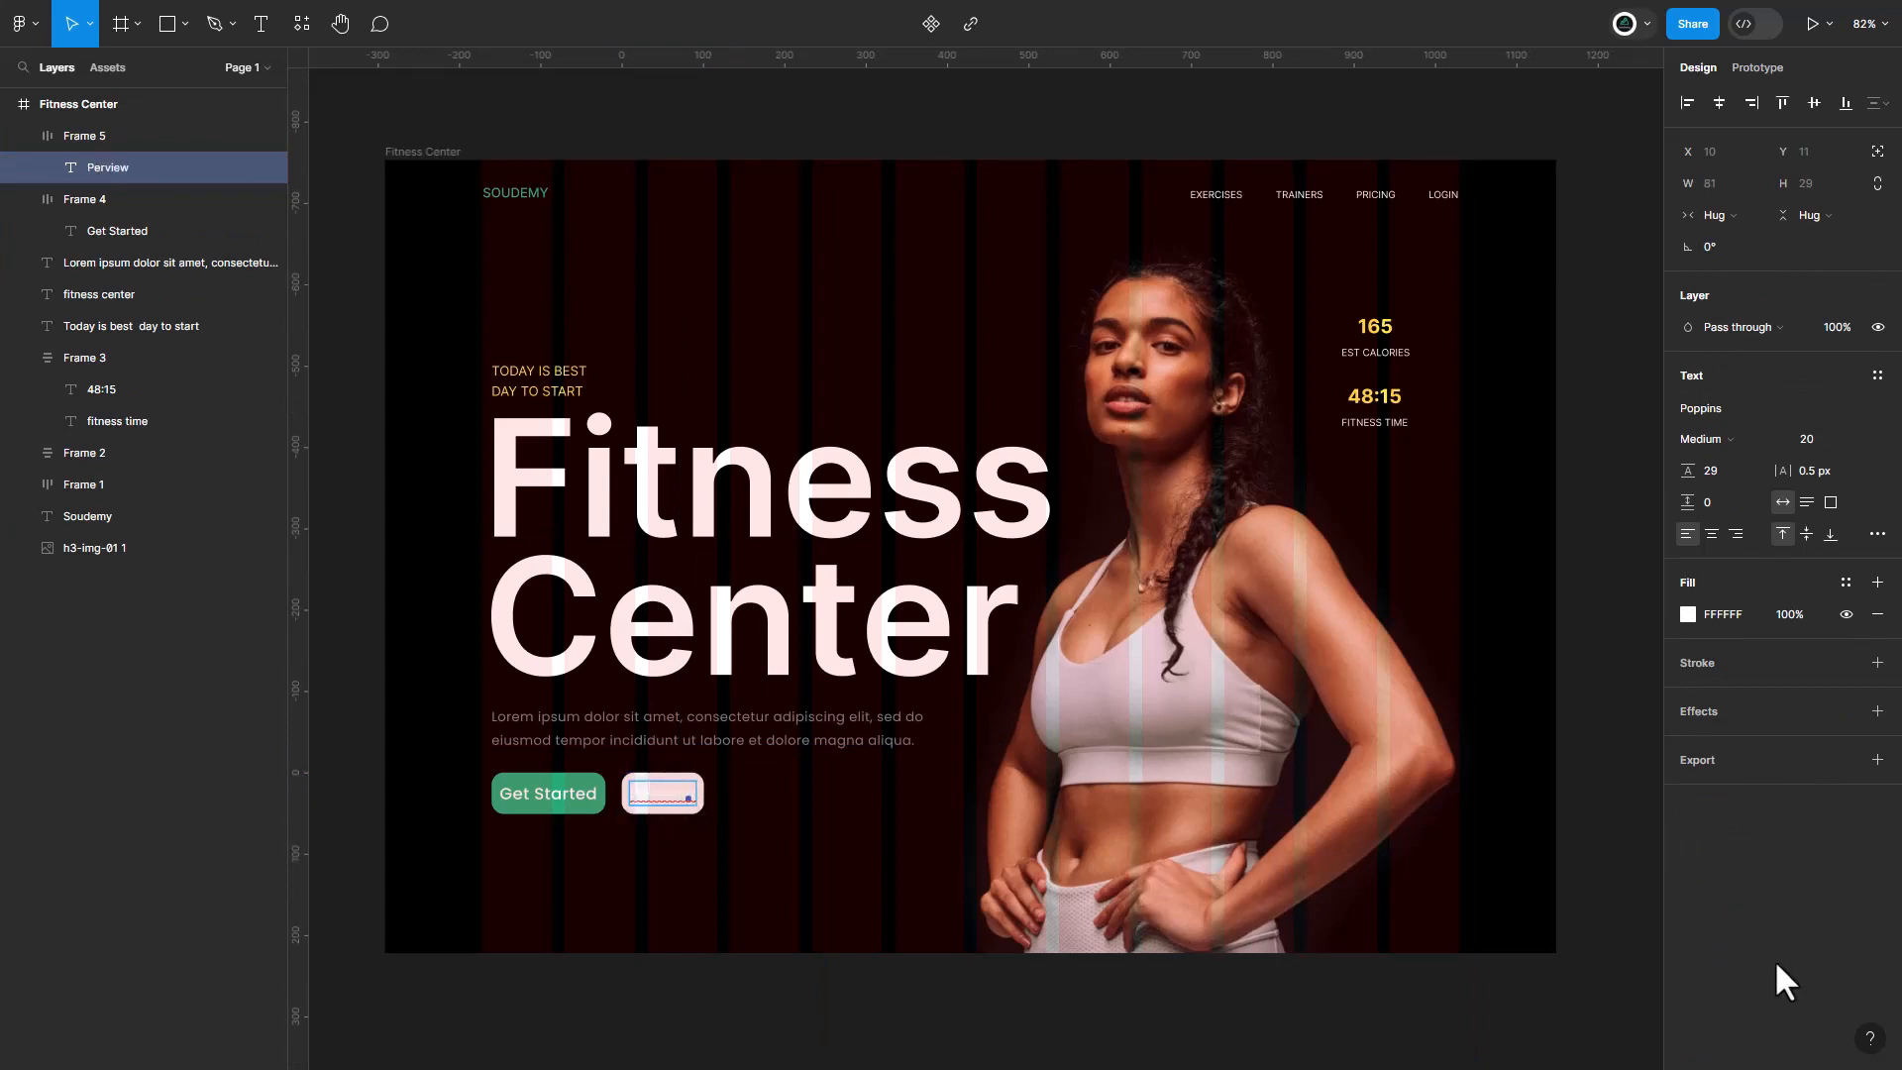
key(ctrl+a)
click(1720, 615)
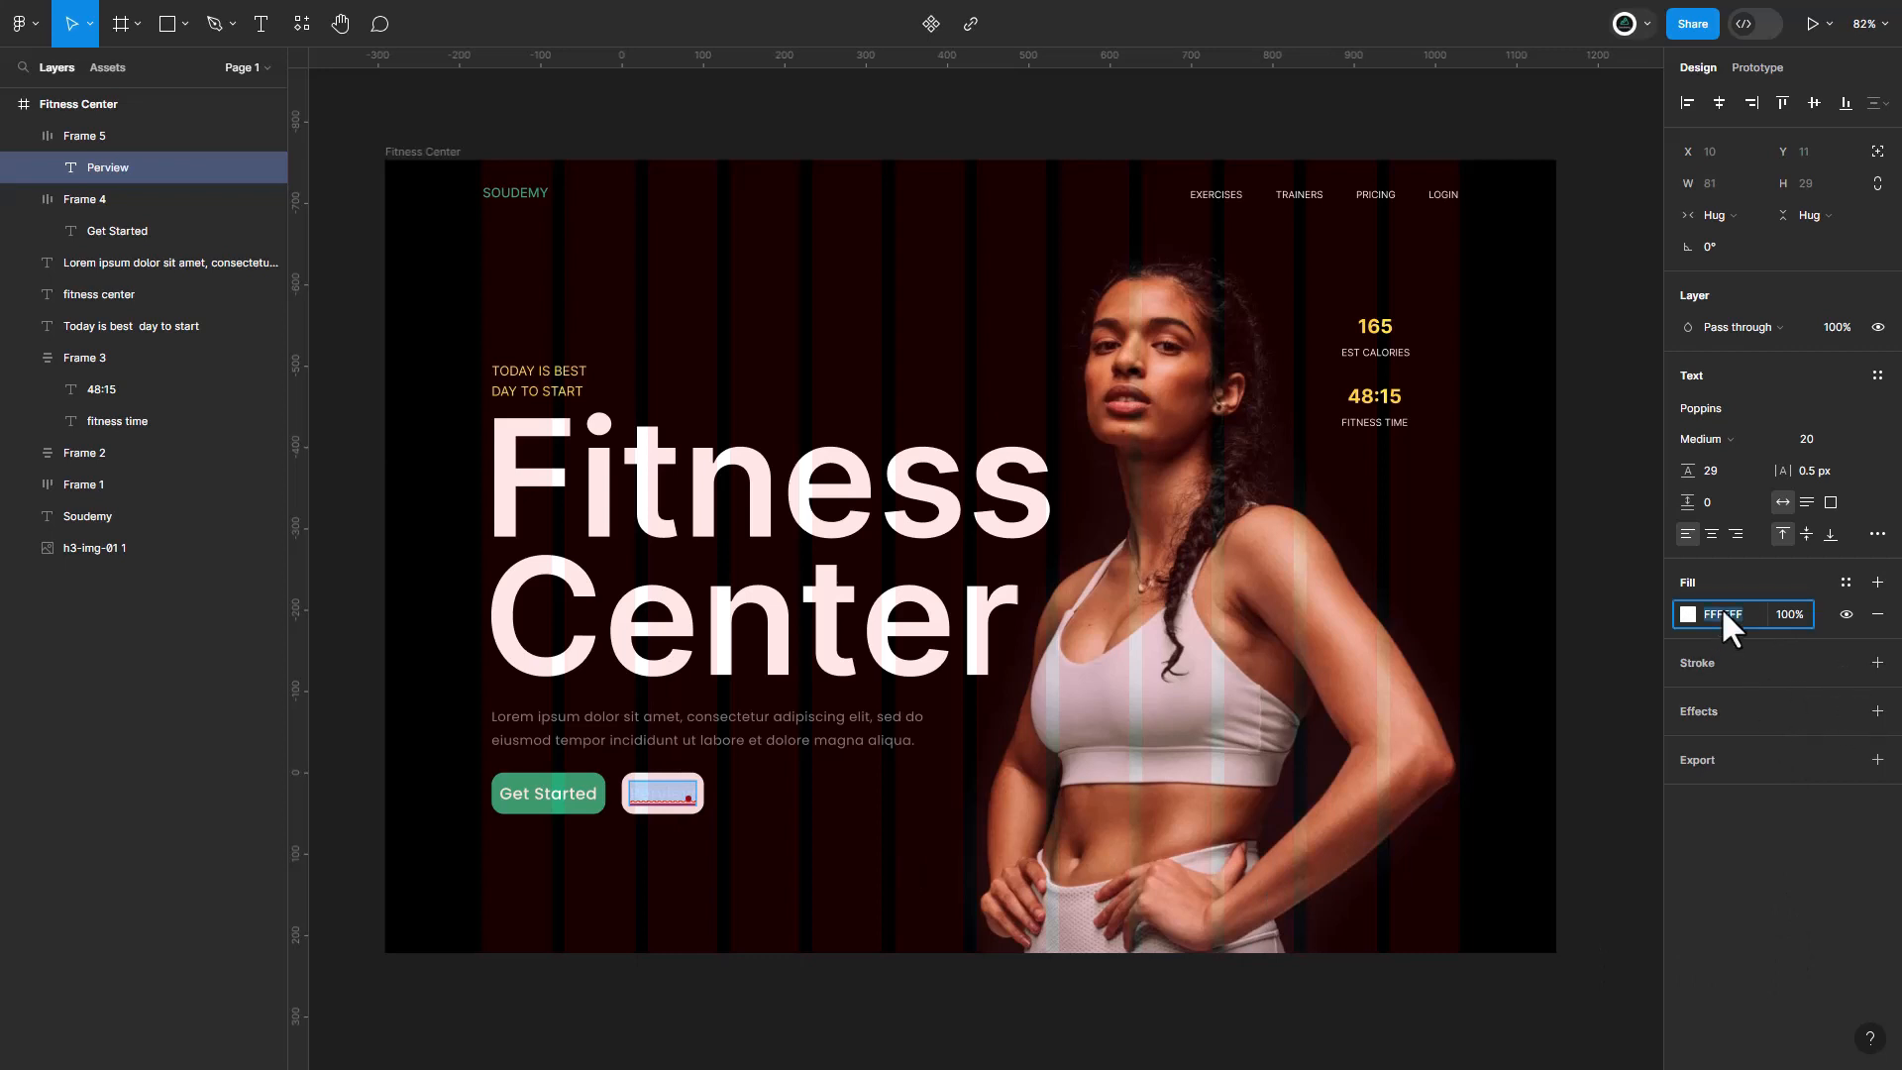
text(000000)
key(Return)
click(777, 832)
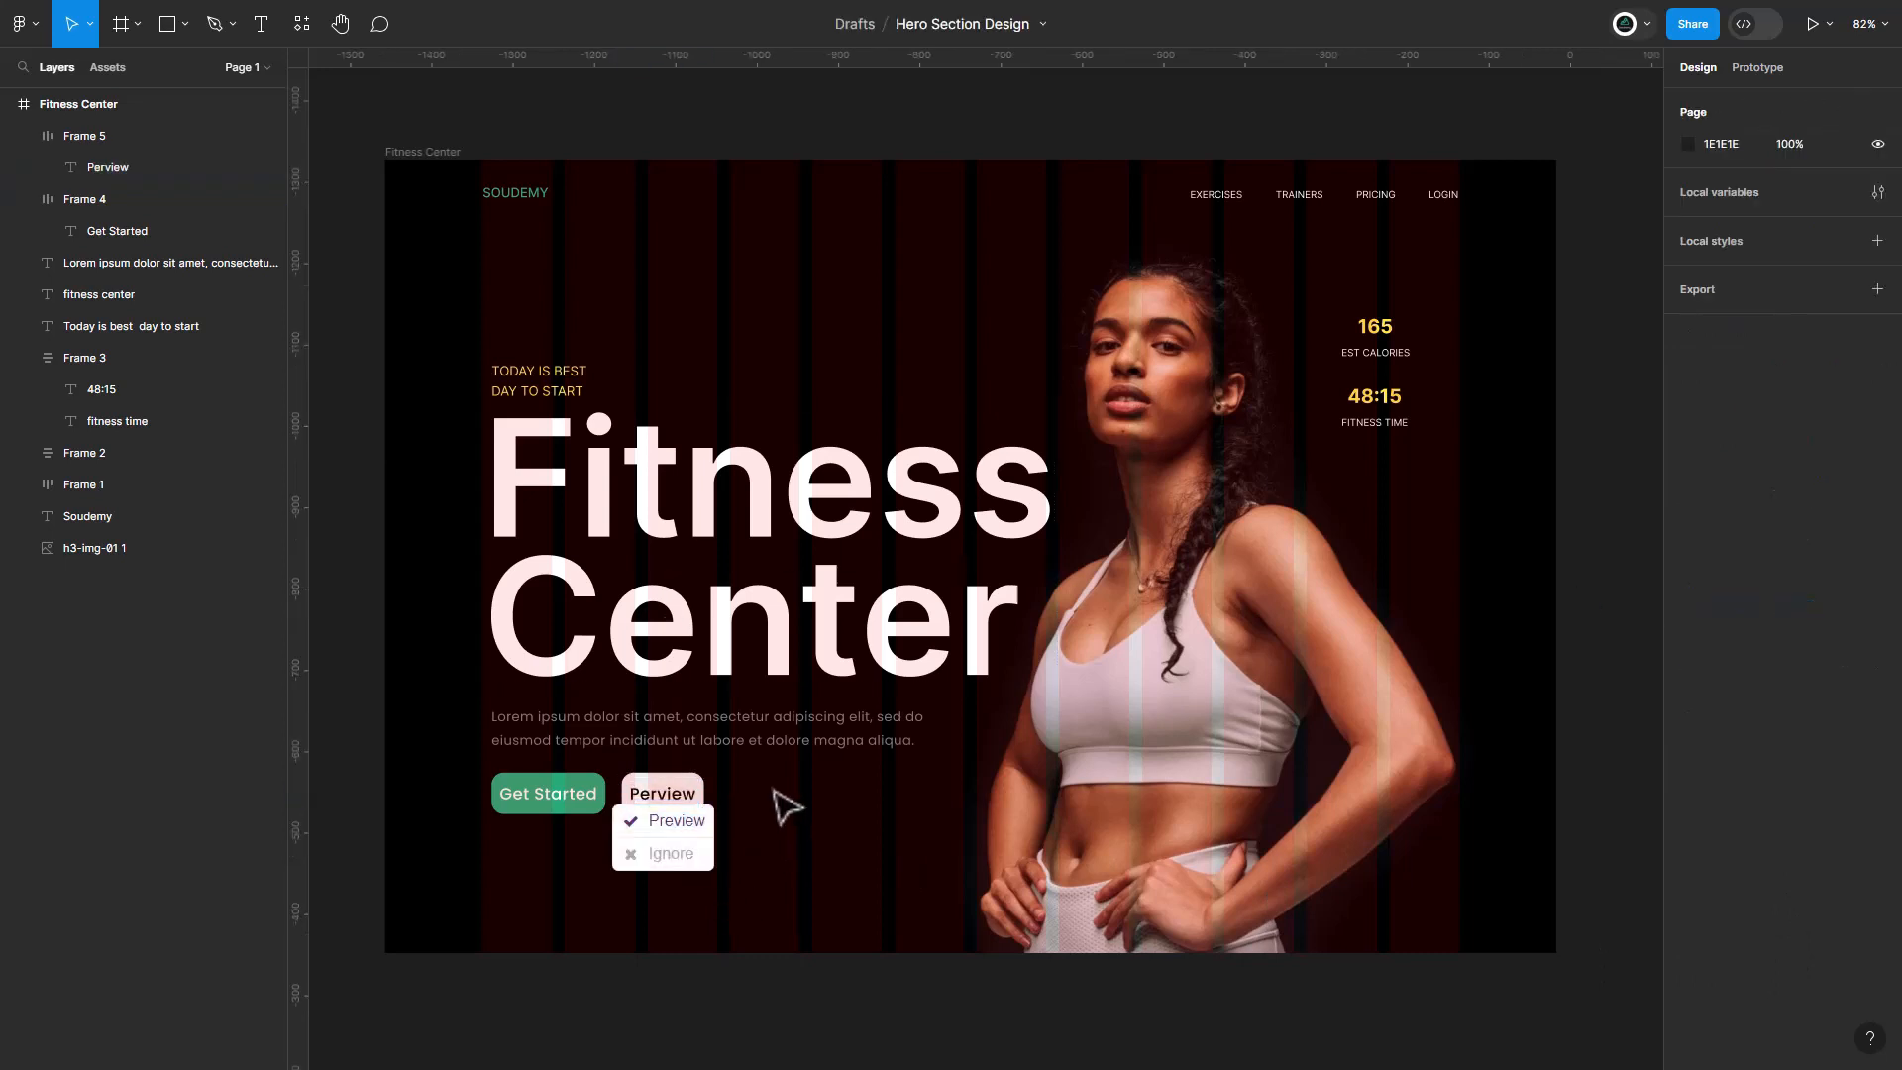
Delete the white Perview button.
click(704, 790)
key(Delete)
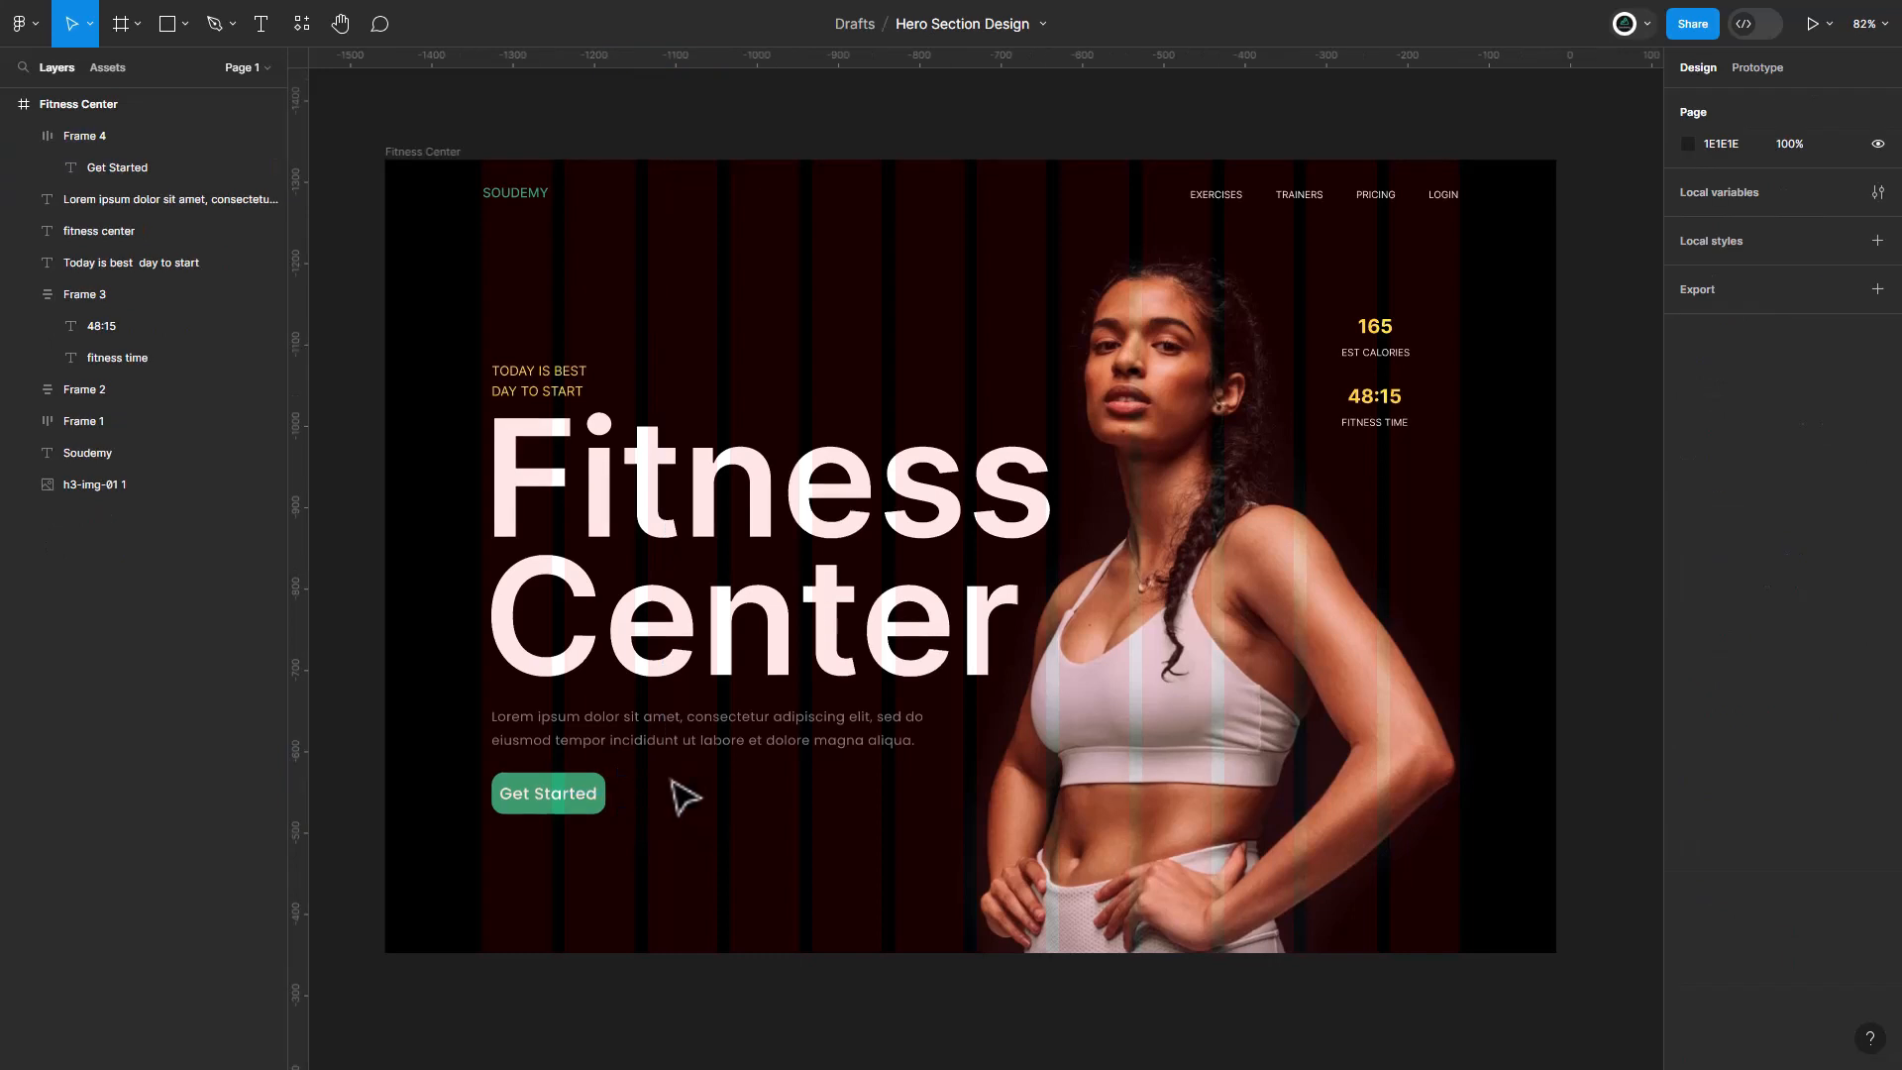
Set the Get Started label to font size 14 and Bold weight.
click(552, 805)
double_click(592, 798)
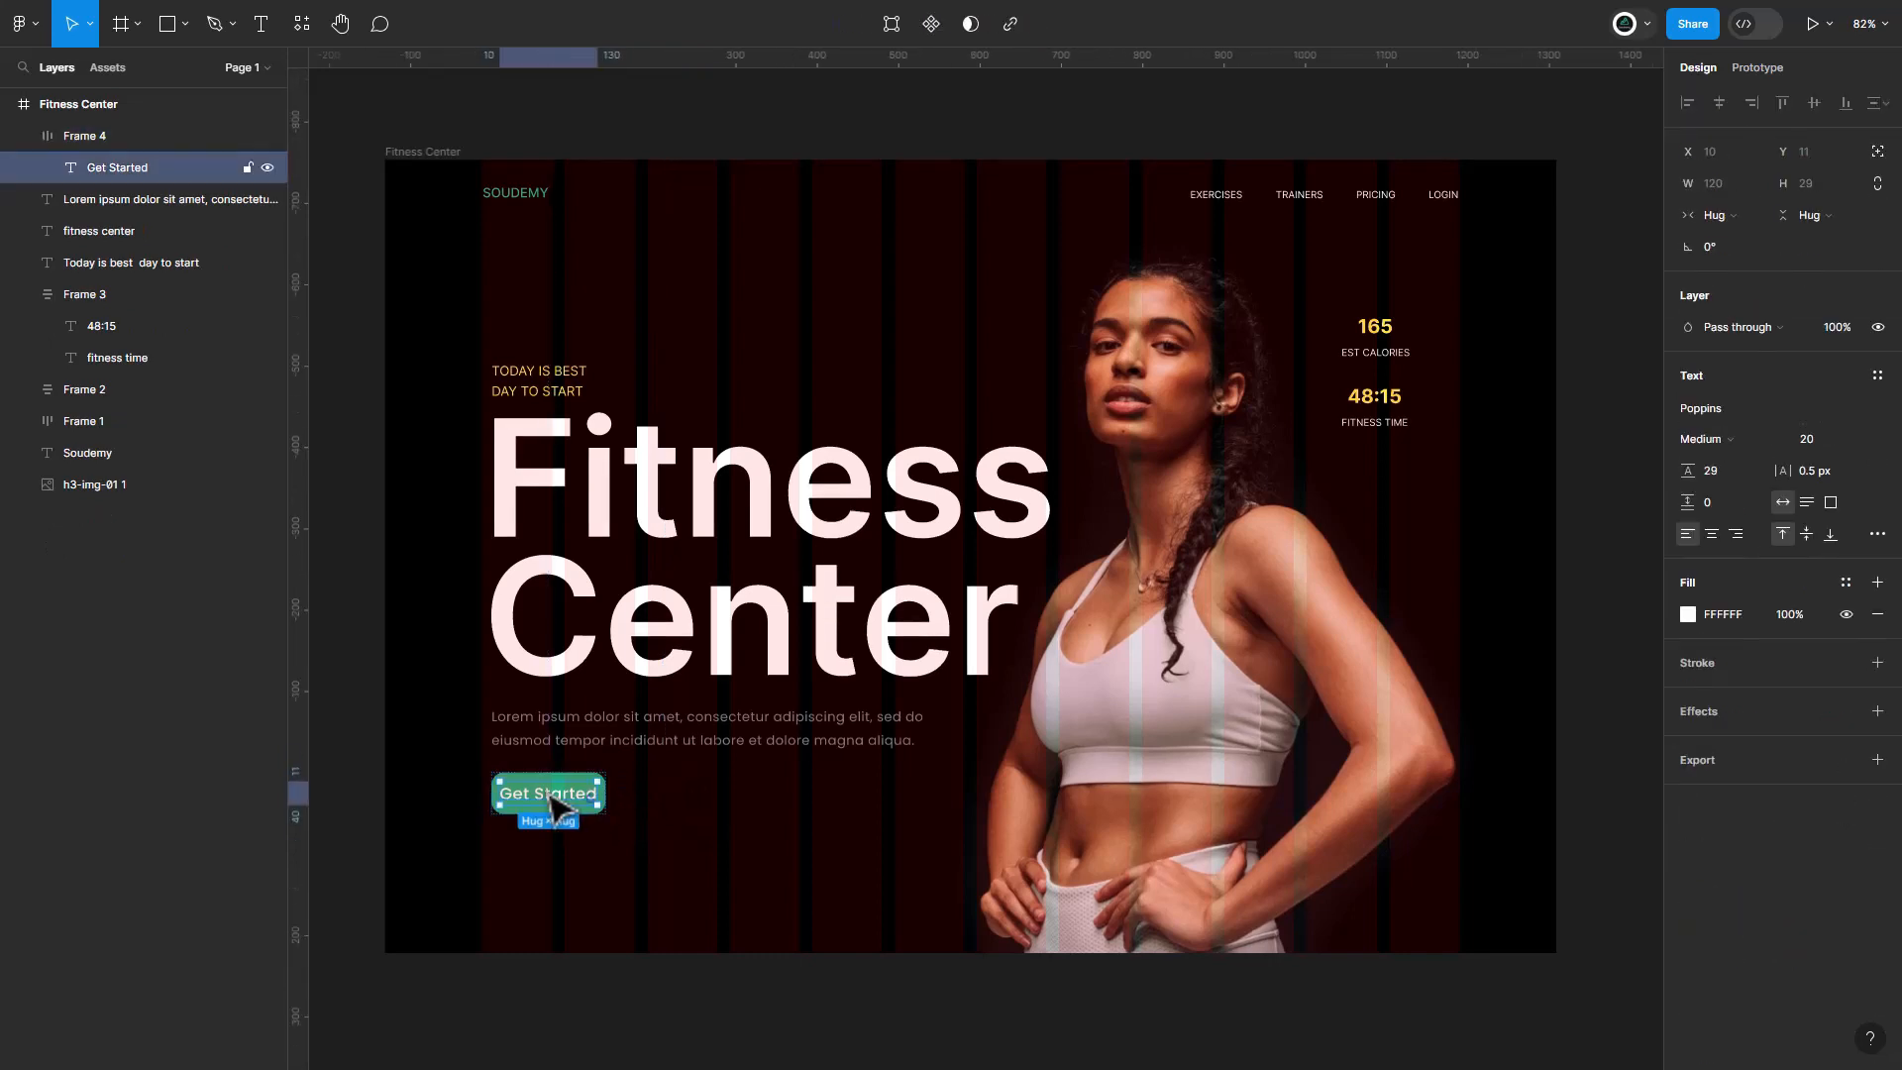
click(1812, 436)
text(14)
key(Return)
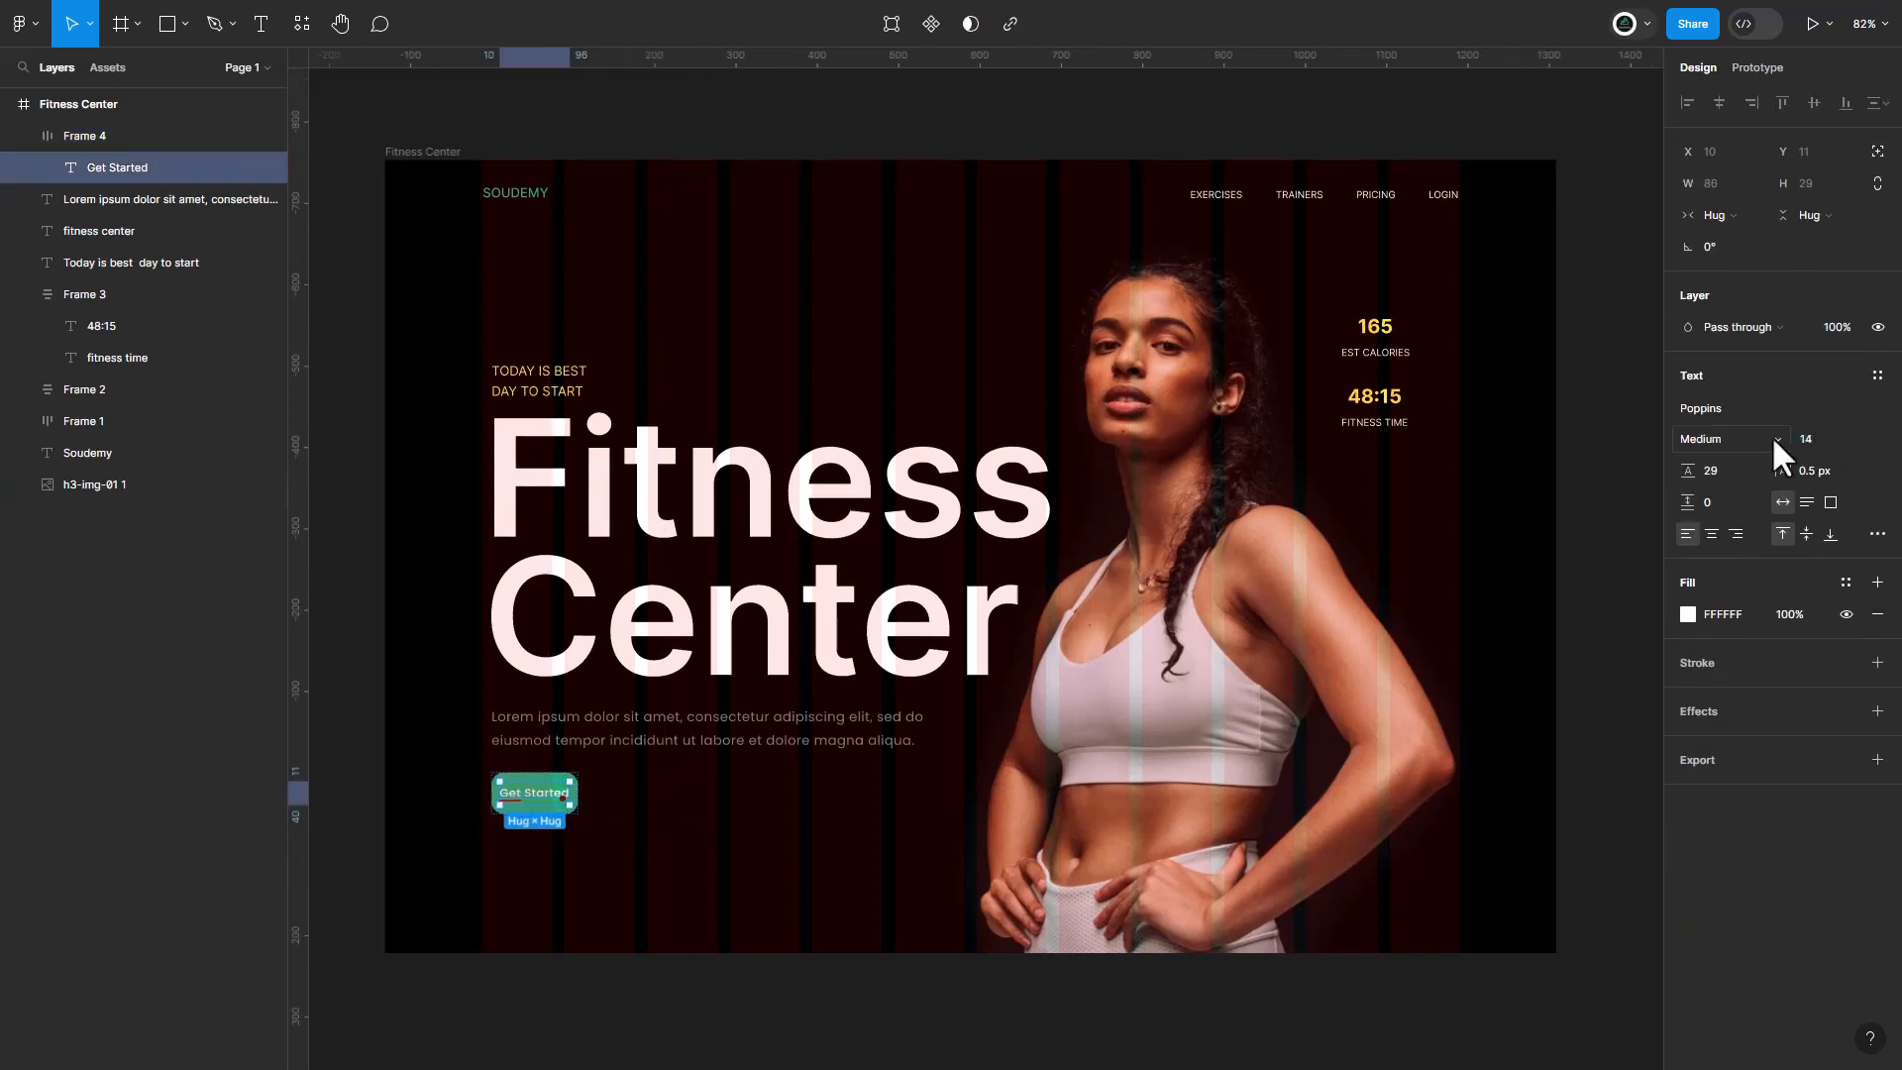
click(1706, 439)
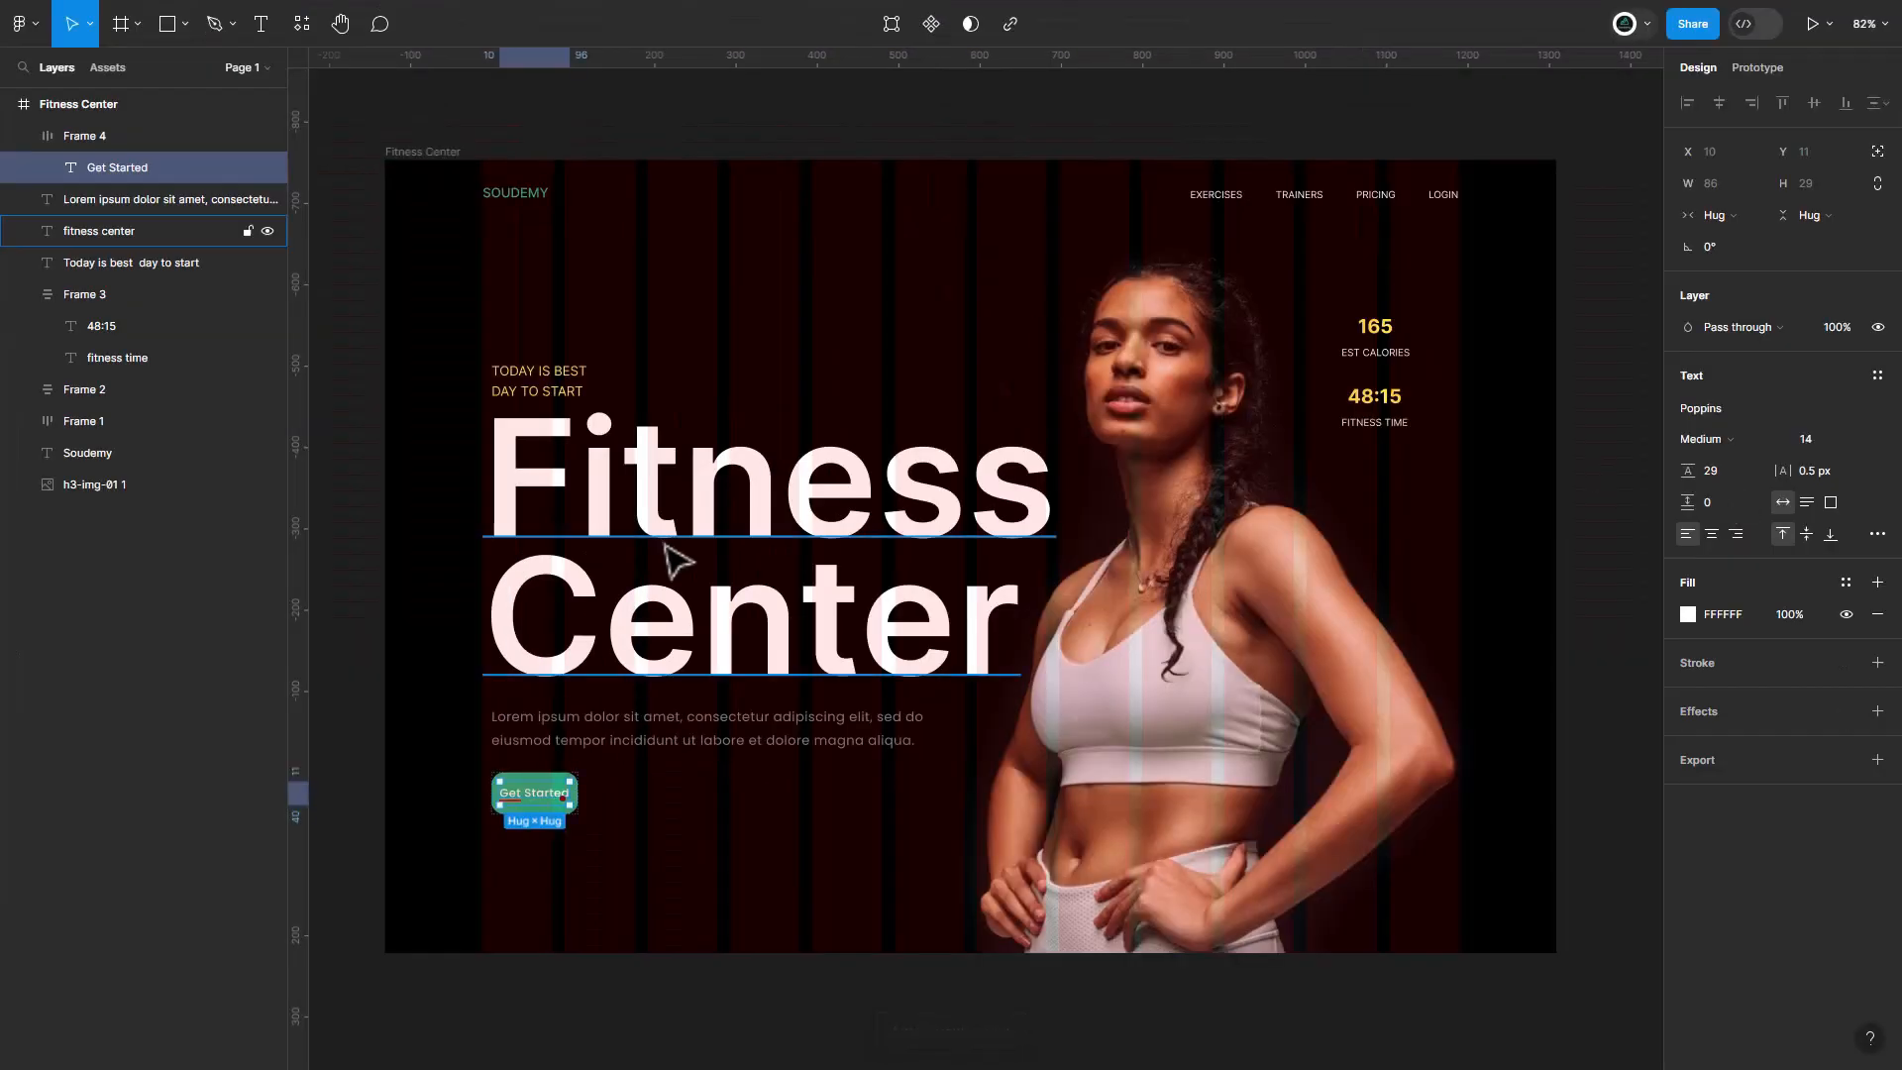
click(1721, 439)
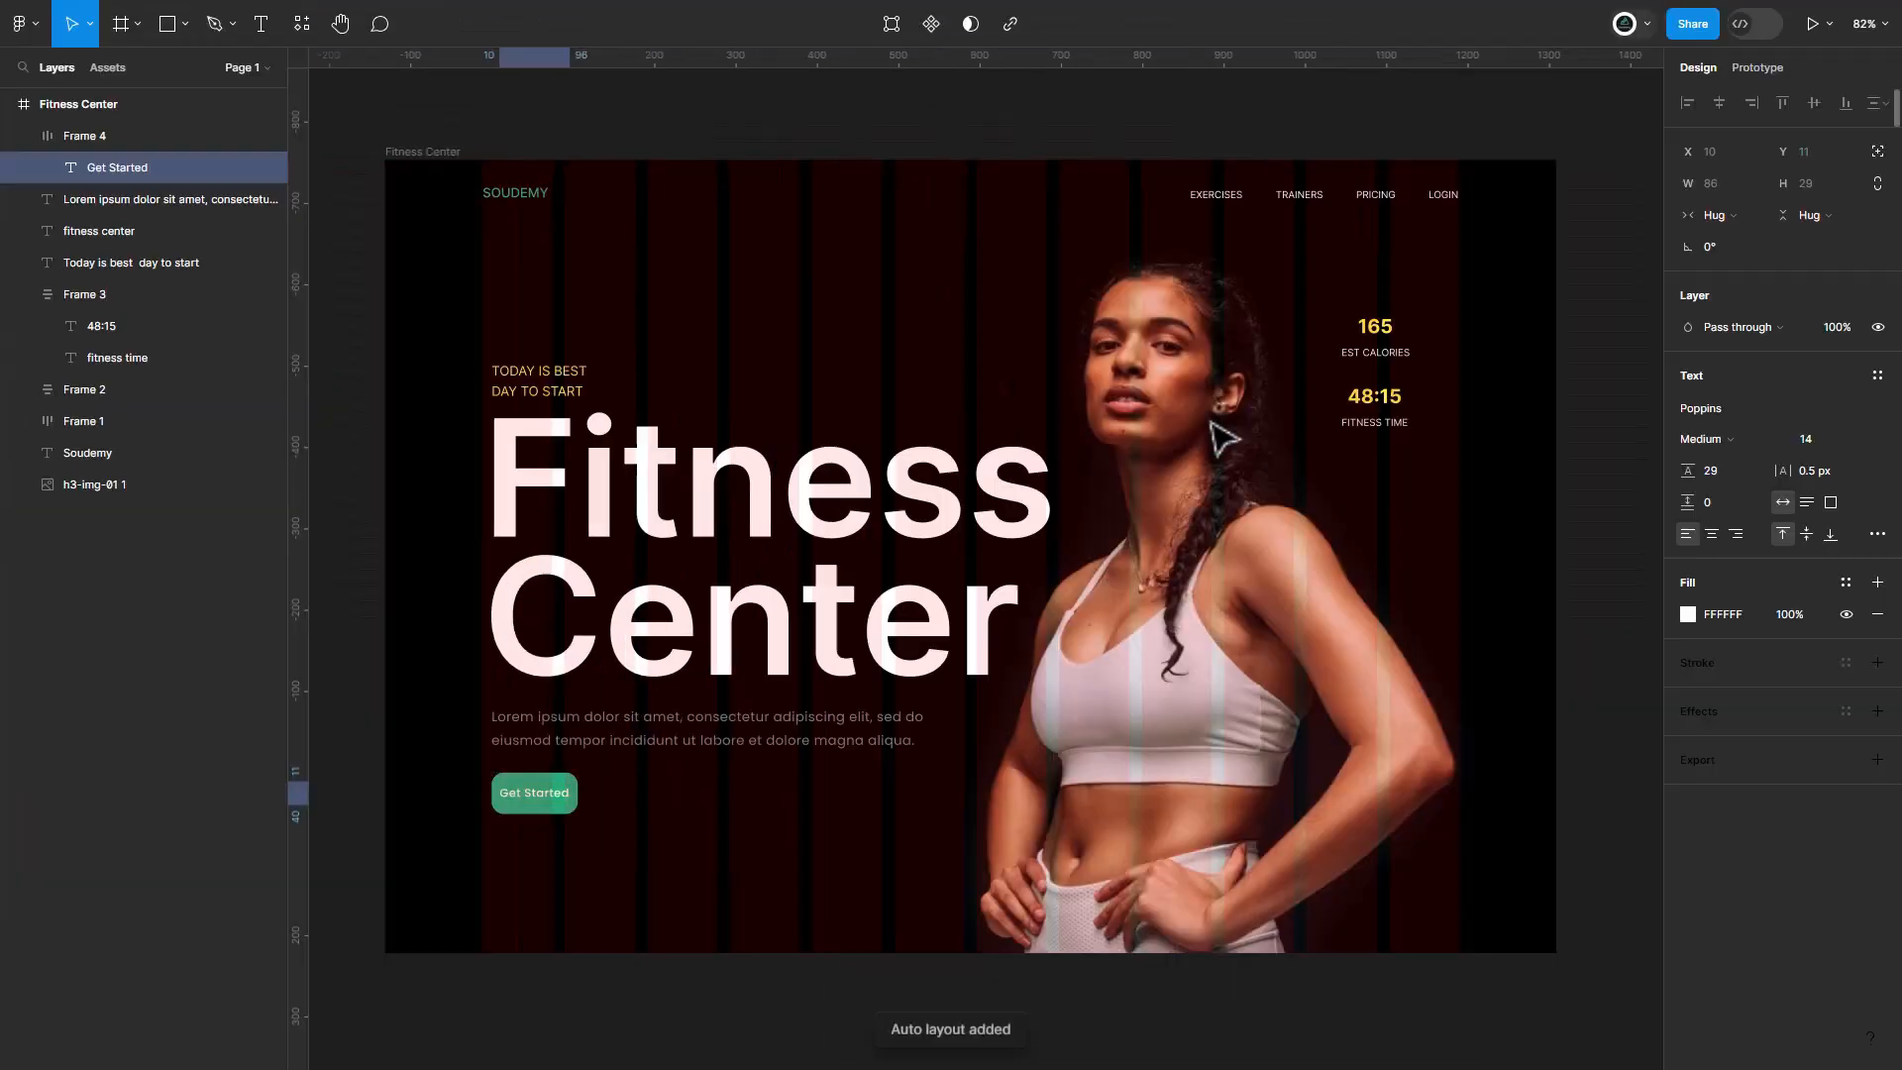
click(1709, 438)
click(1715, 483)
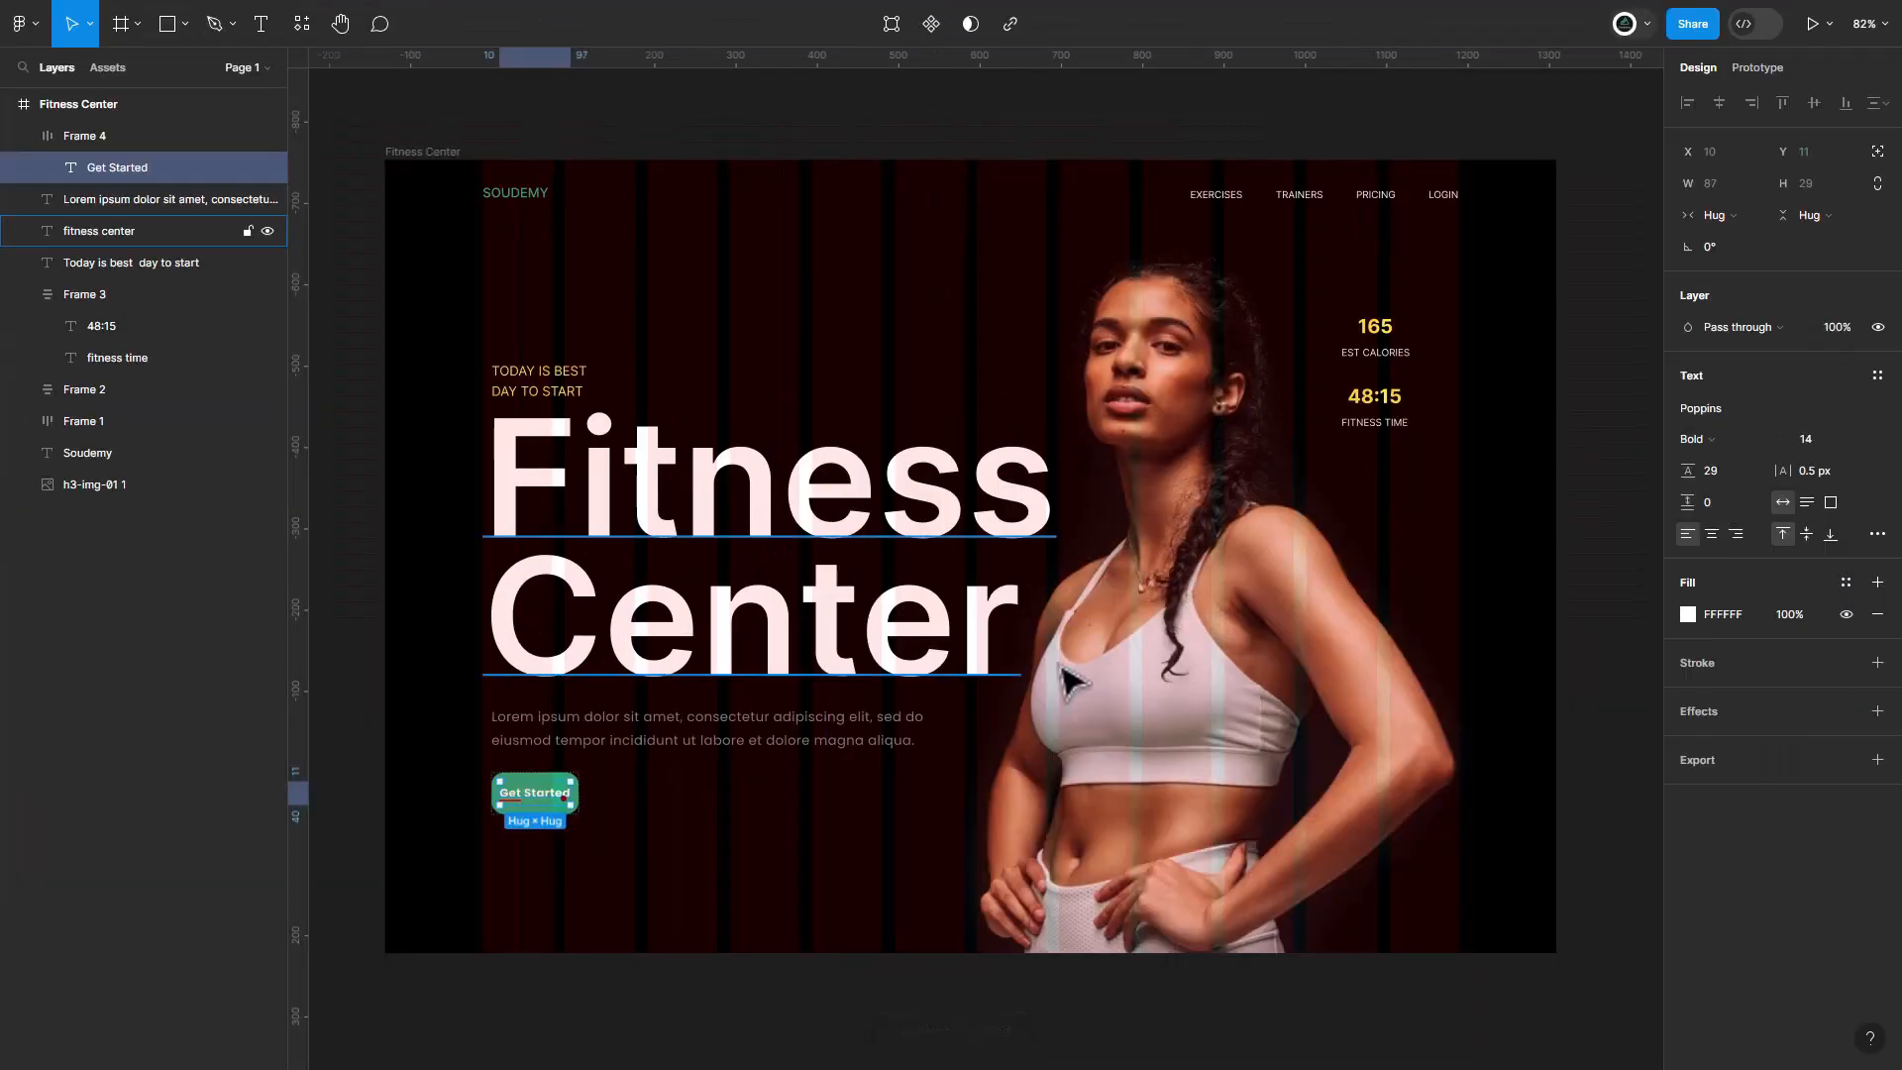
click(573, 869)
Set the Get Started button's auto layout gap and horizontal padding to 50 each.
click(567, 805)
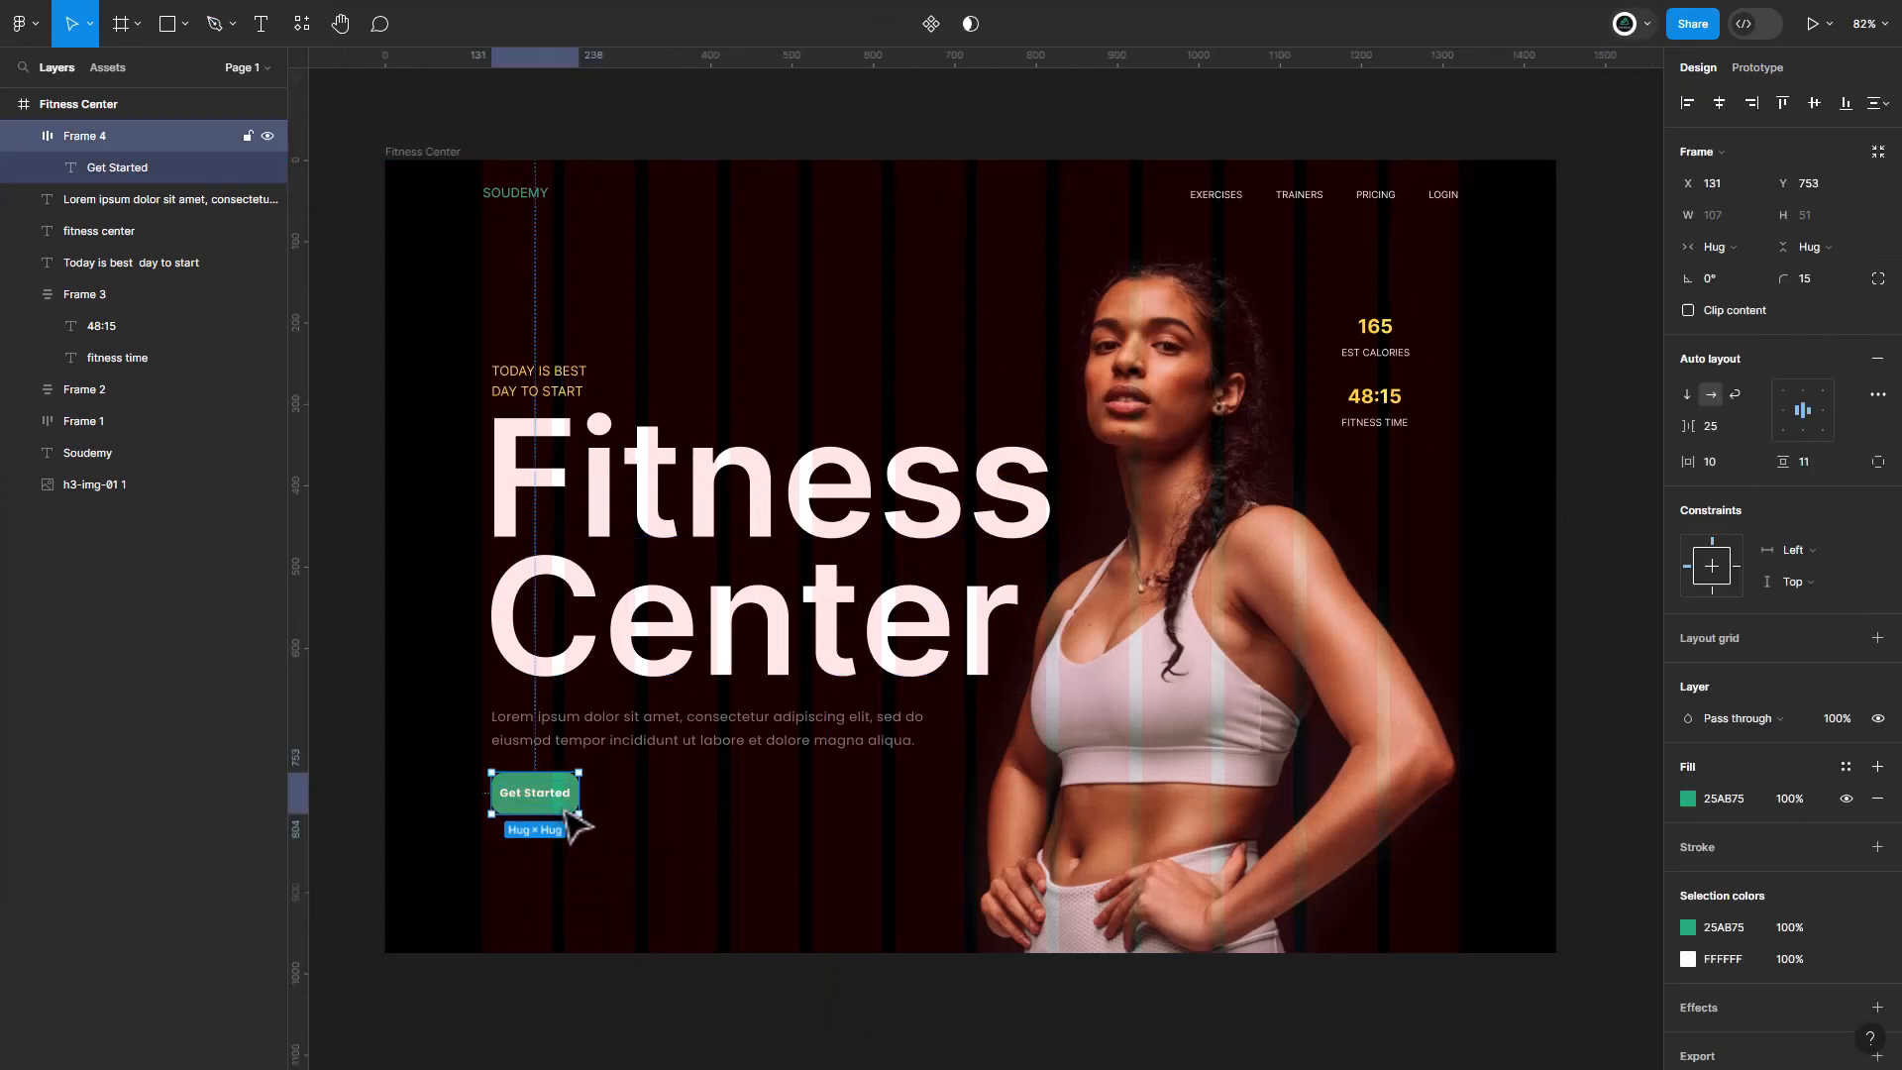
text(50)
key(Return)
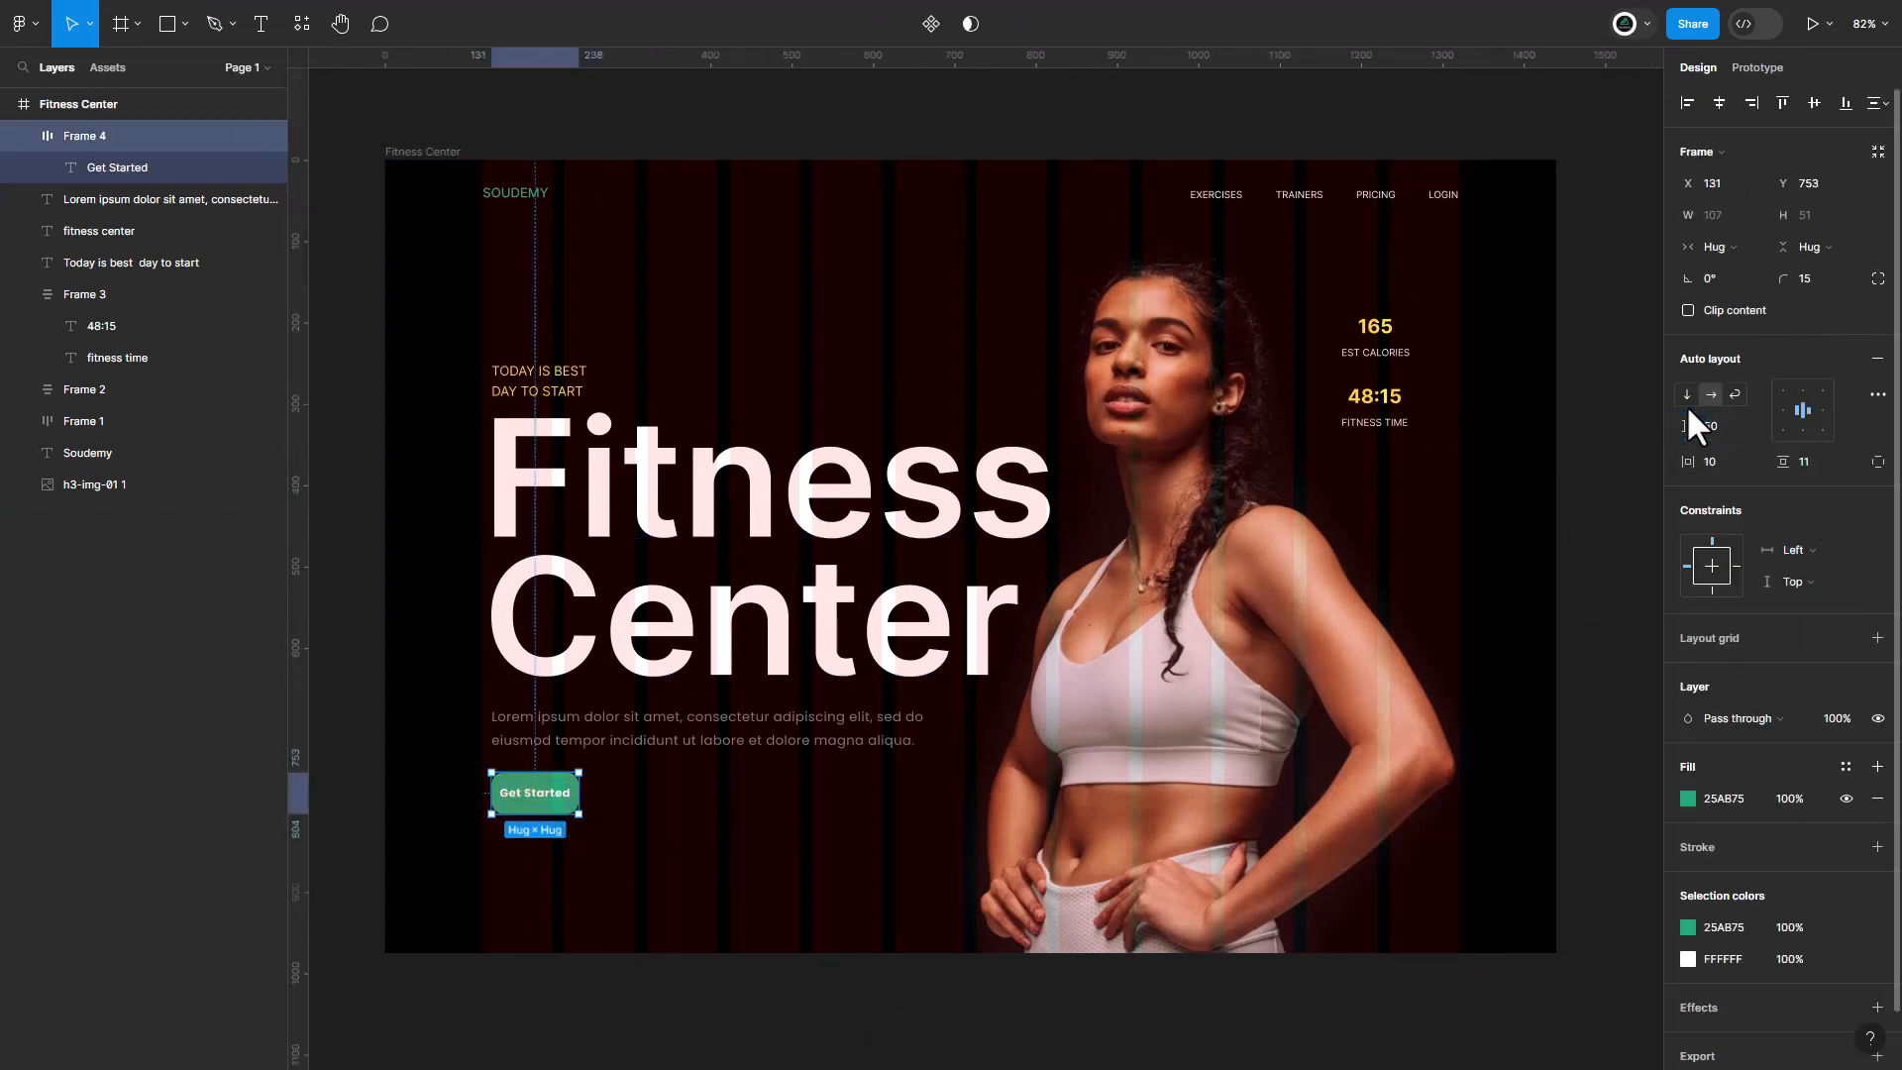
click(1710, 460)
text(50)
key(Return)
Raise the Get Started button's vertical padding to 15.
click(1801, 462)
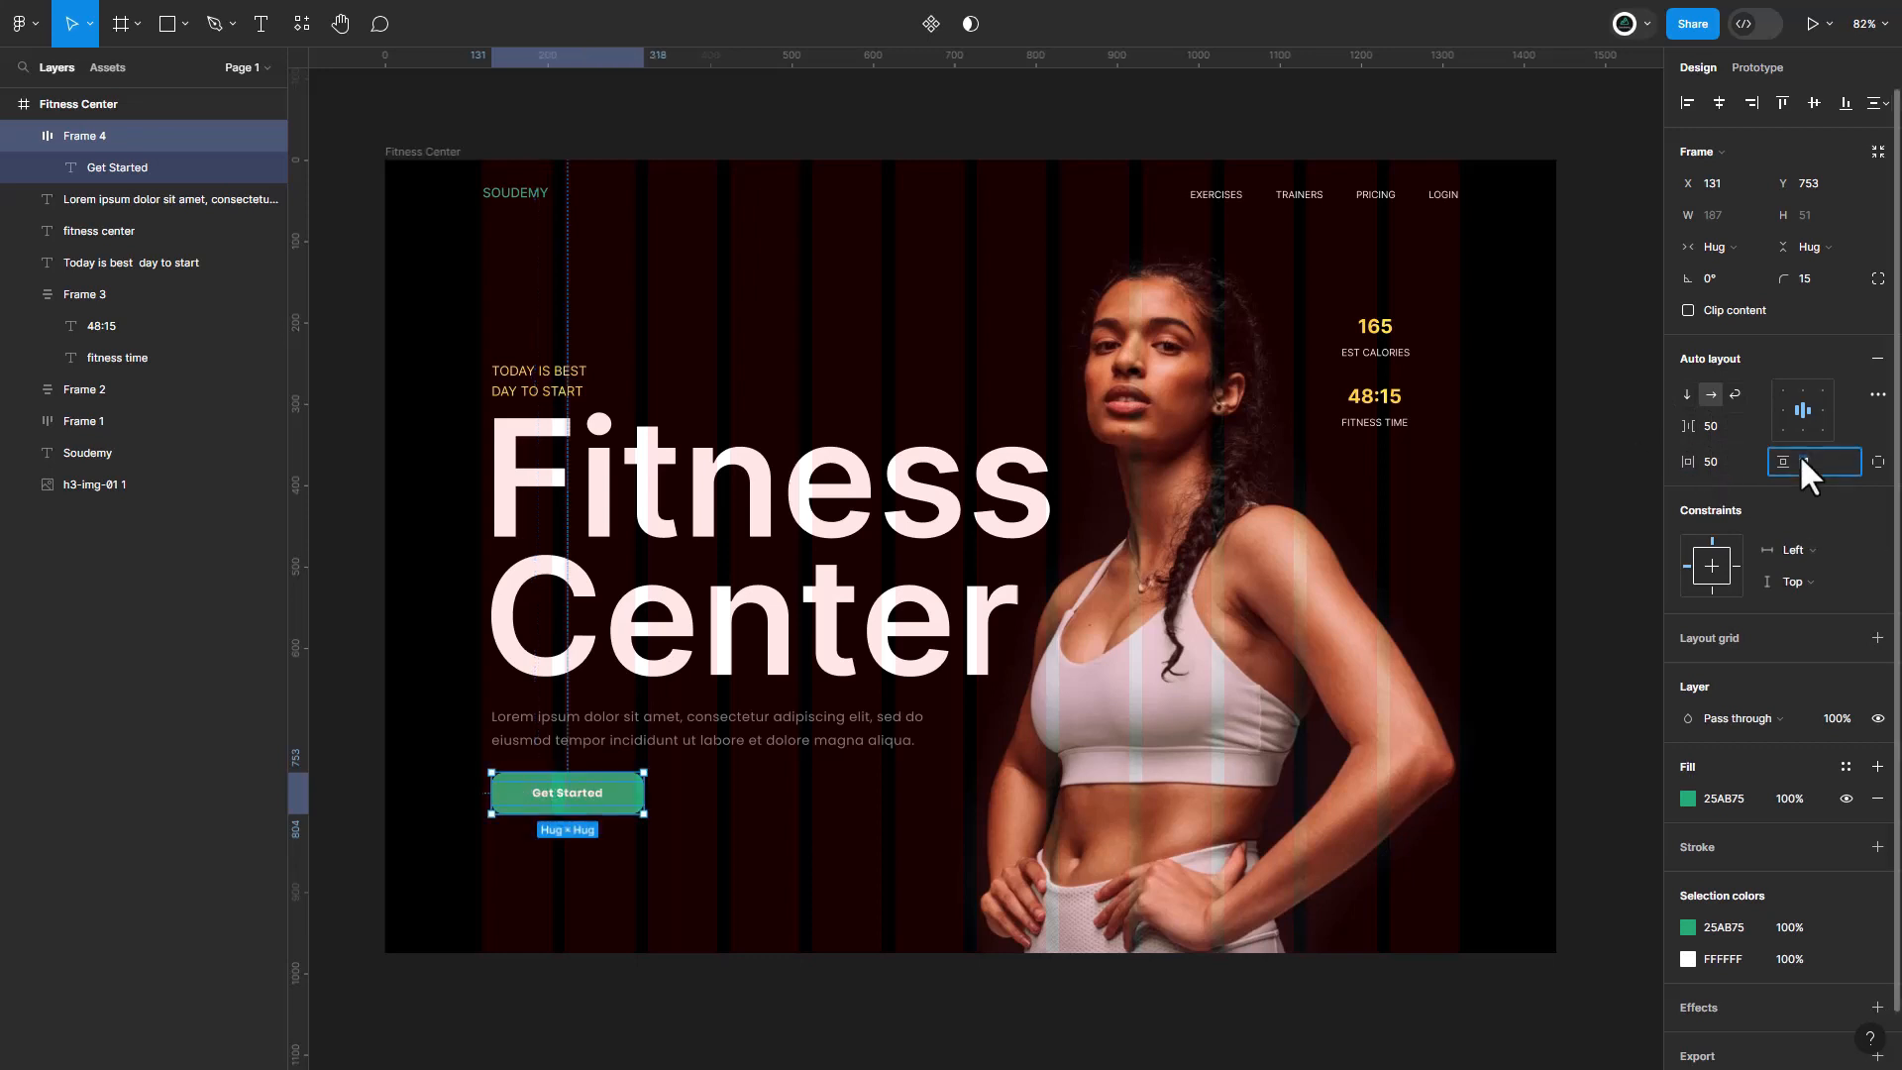
key(Up)
key(Up)
key(Up)
key(Up)
key(Up)
key(Down)
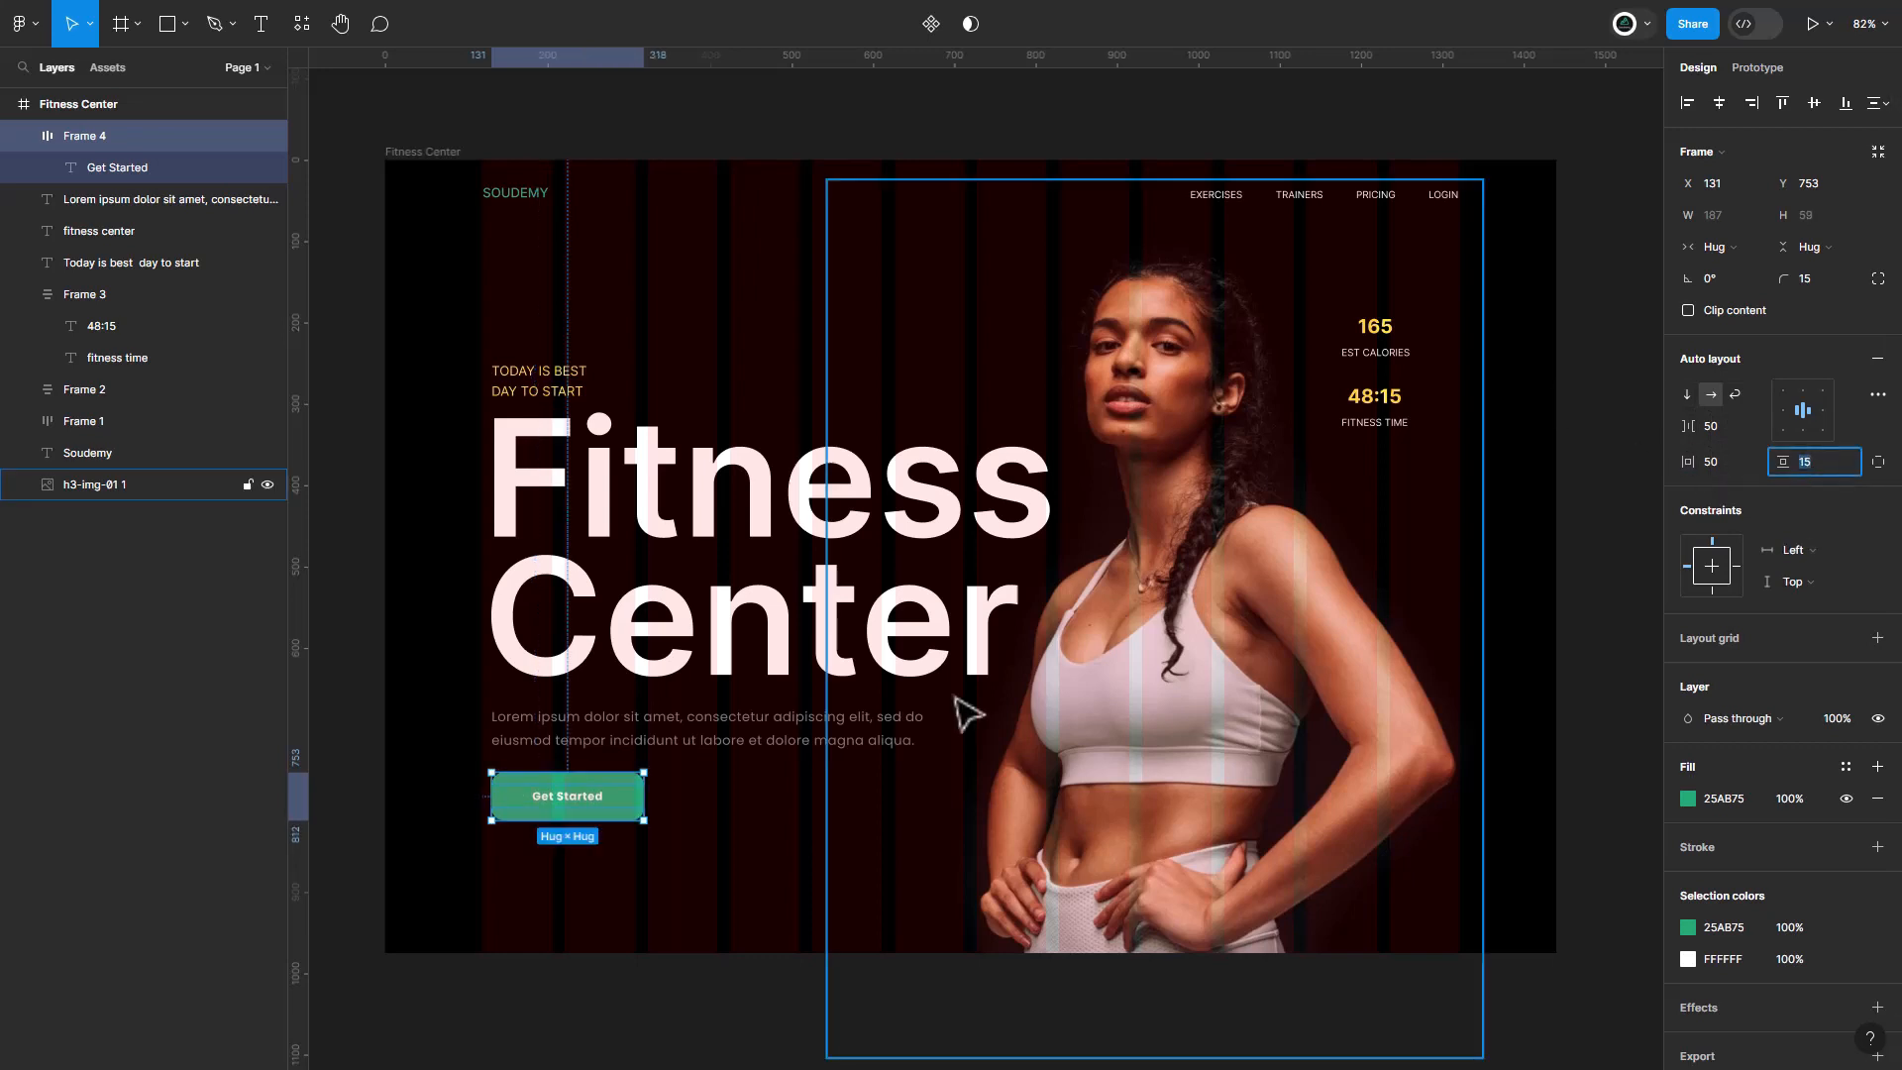
Set the Get Started label's font size to 16 and choose a slightly lighter weight than Bold.
double_click(567, 796)
click(1805, 439)
text(1)
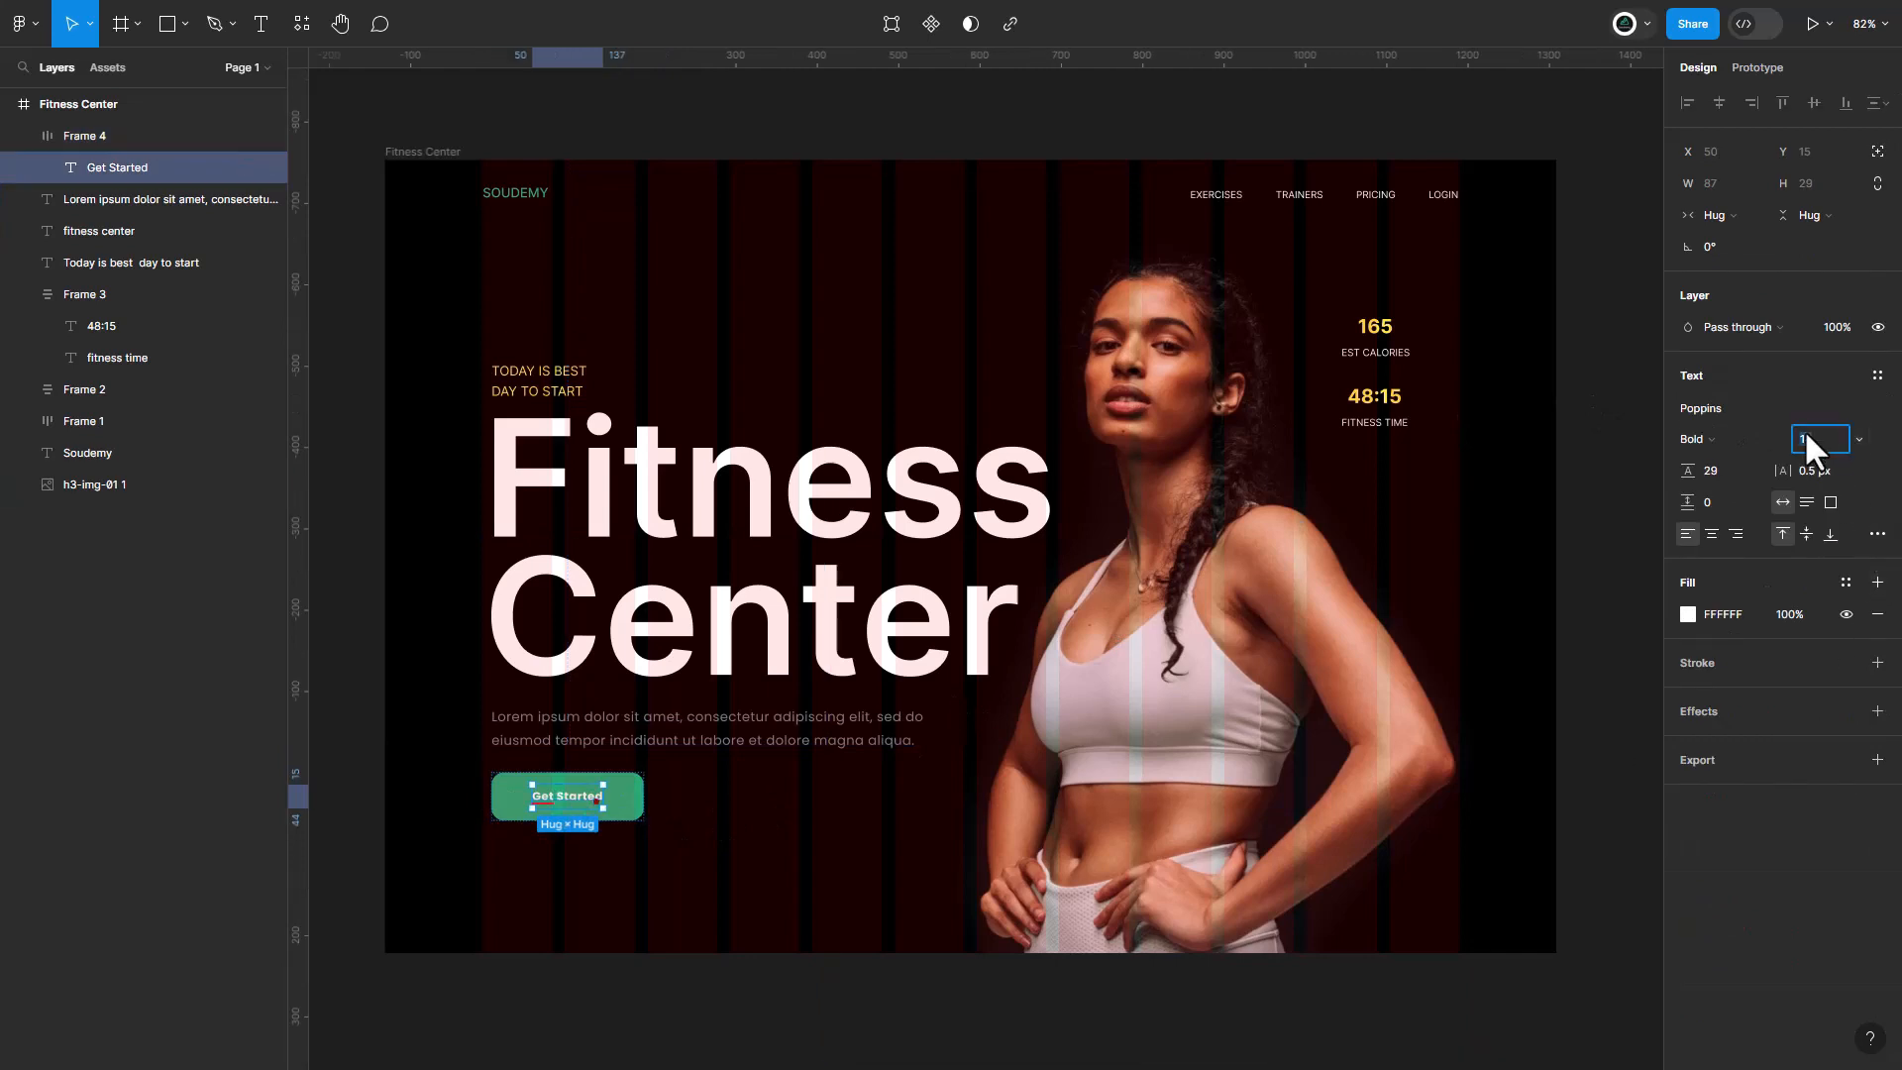
text(6)
key(Return)
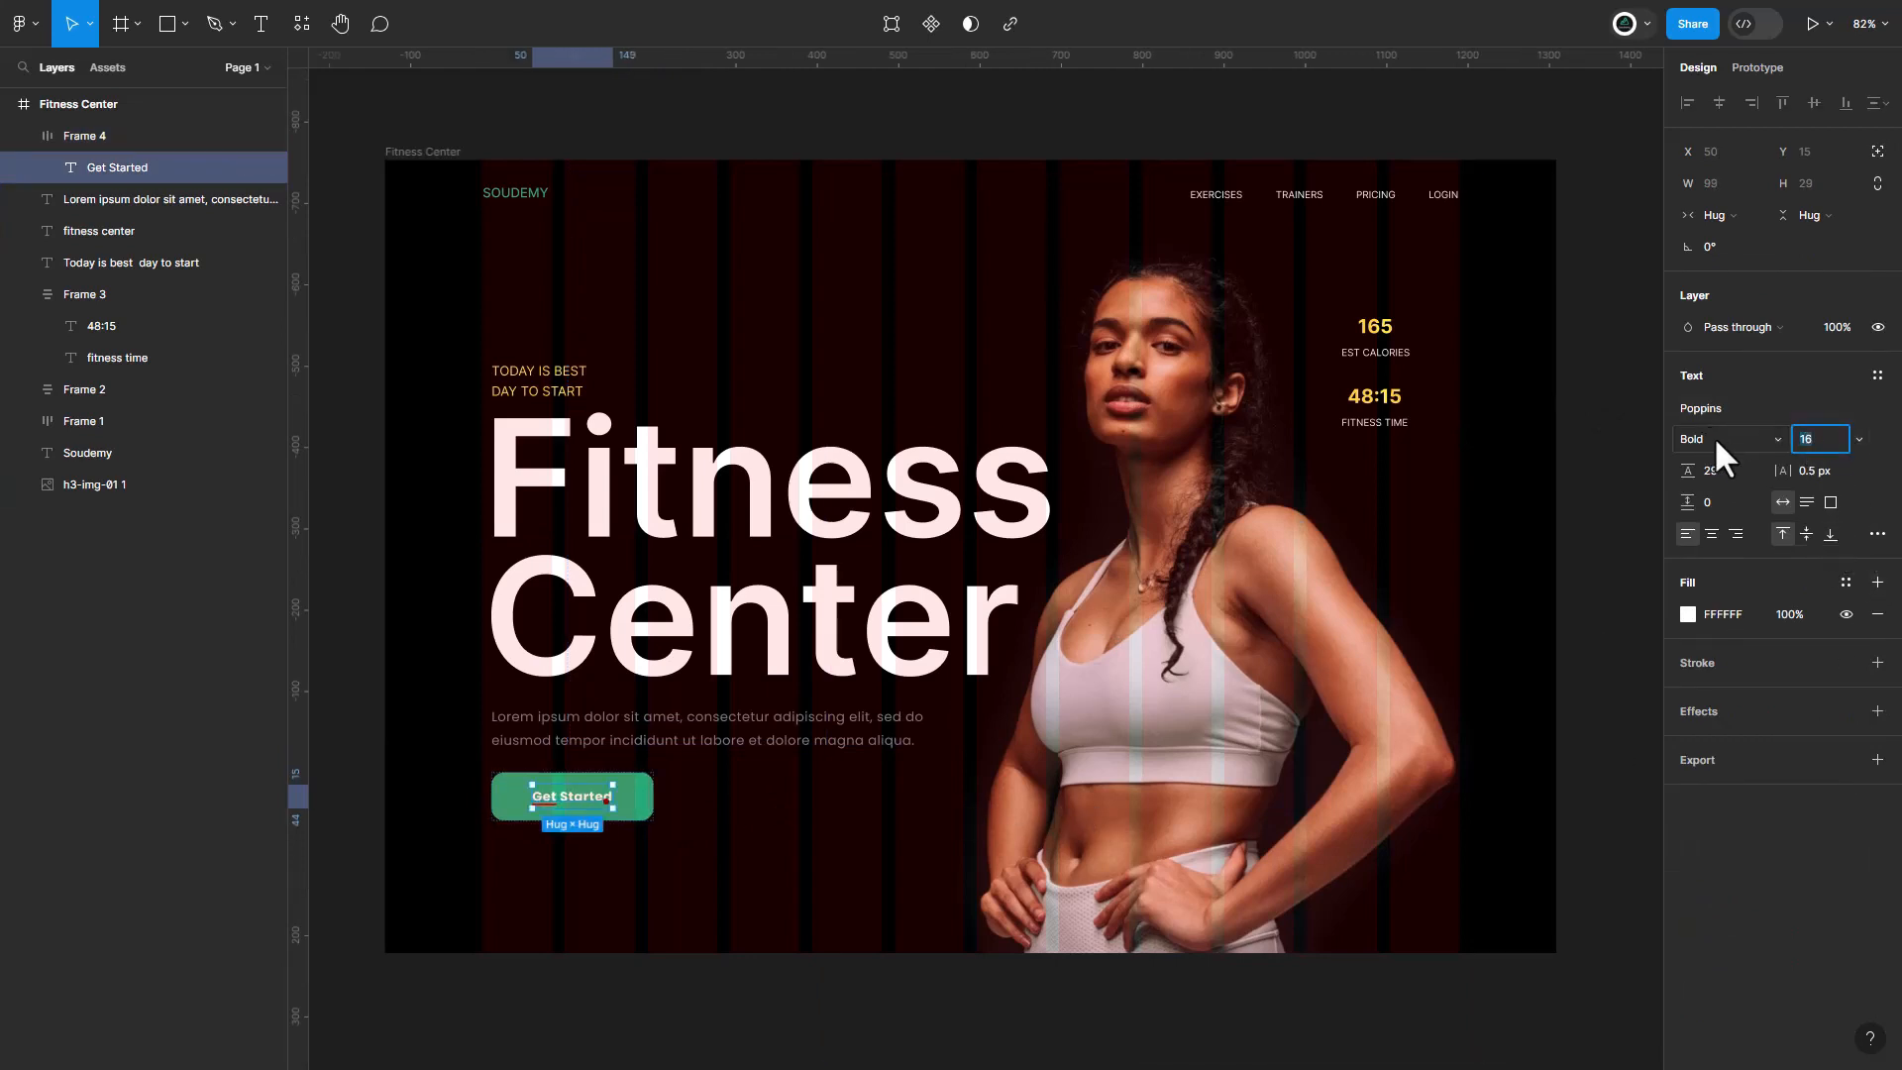
click(1715, 438)
click(1722, 414)
click(682, 837)
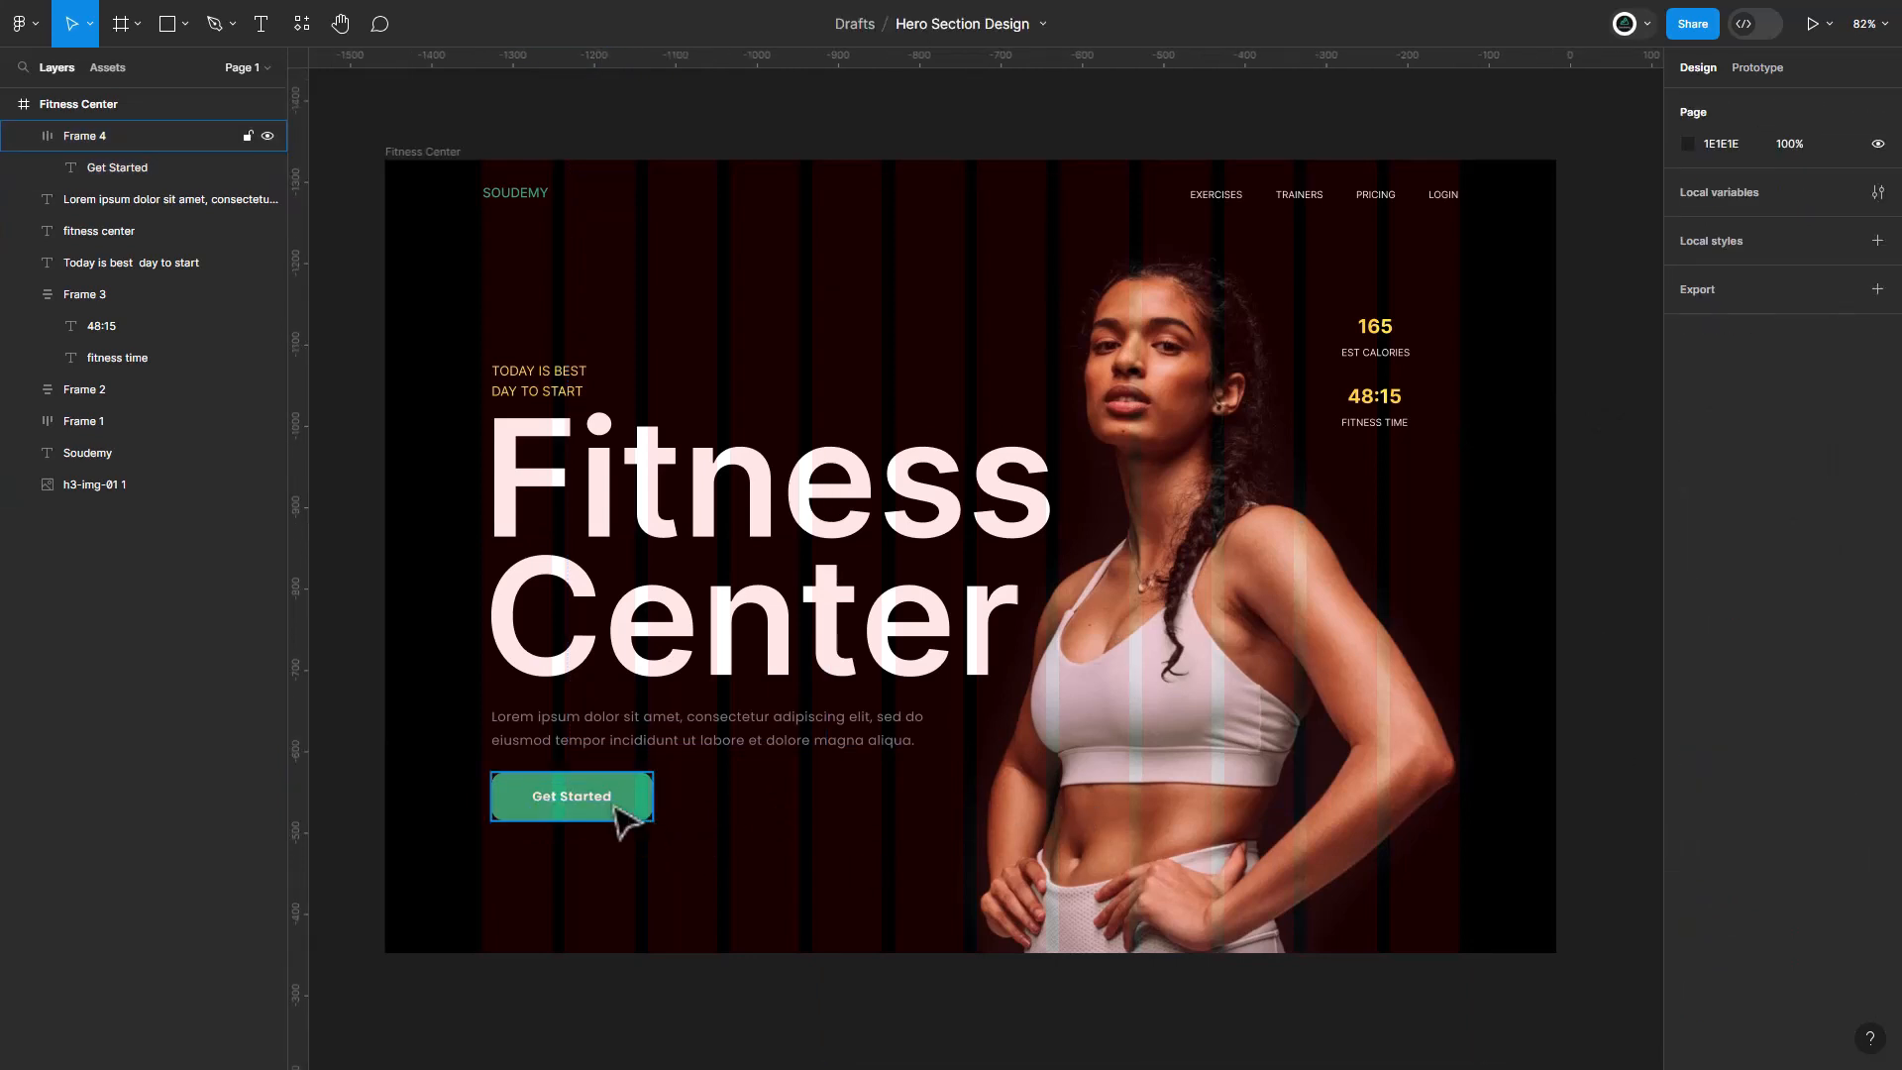
Move the Get Started button up slightly to Y 746, keeping it at X 131 in line with the paragraph.
click(631, 810)
drag(626, 792, 626, 786)
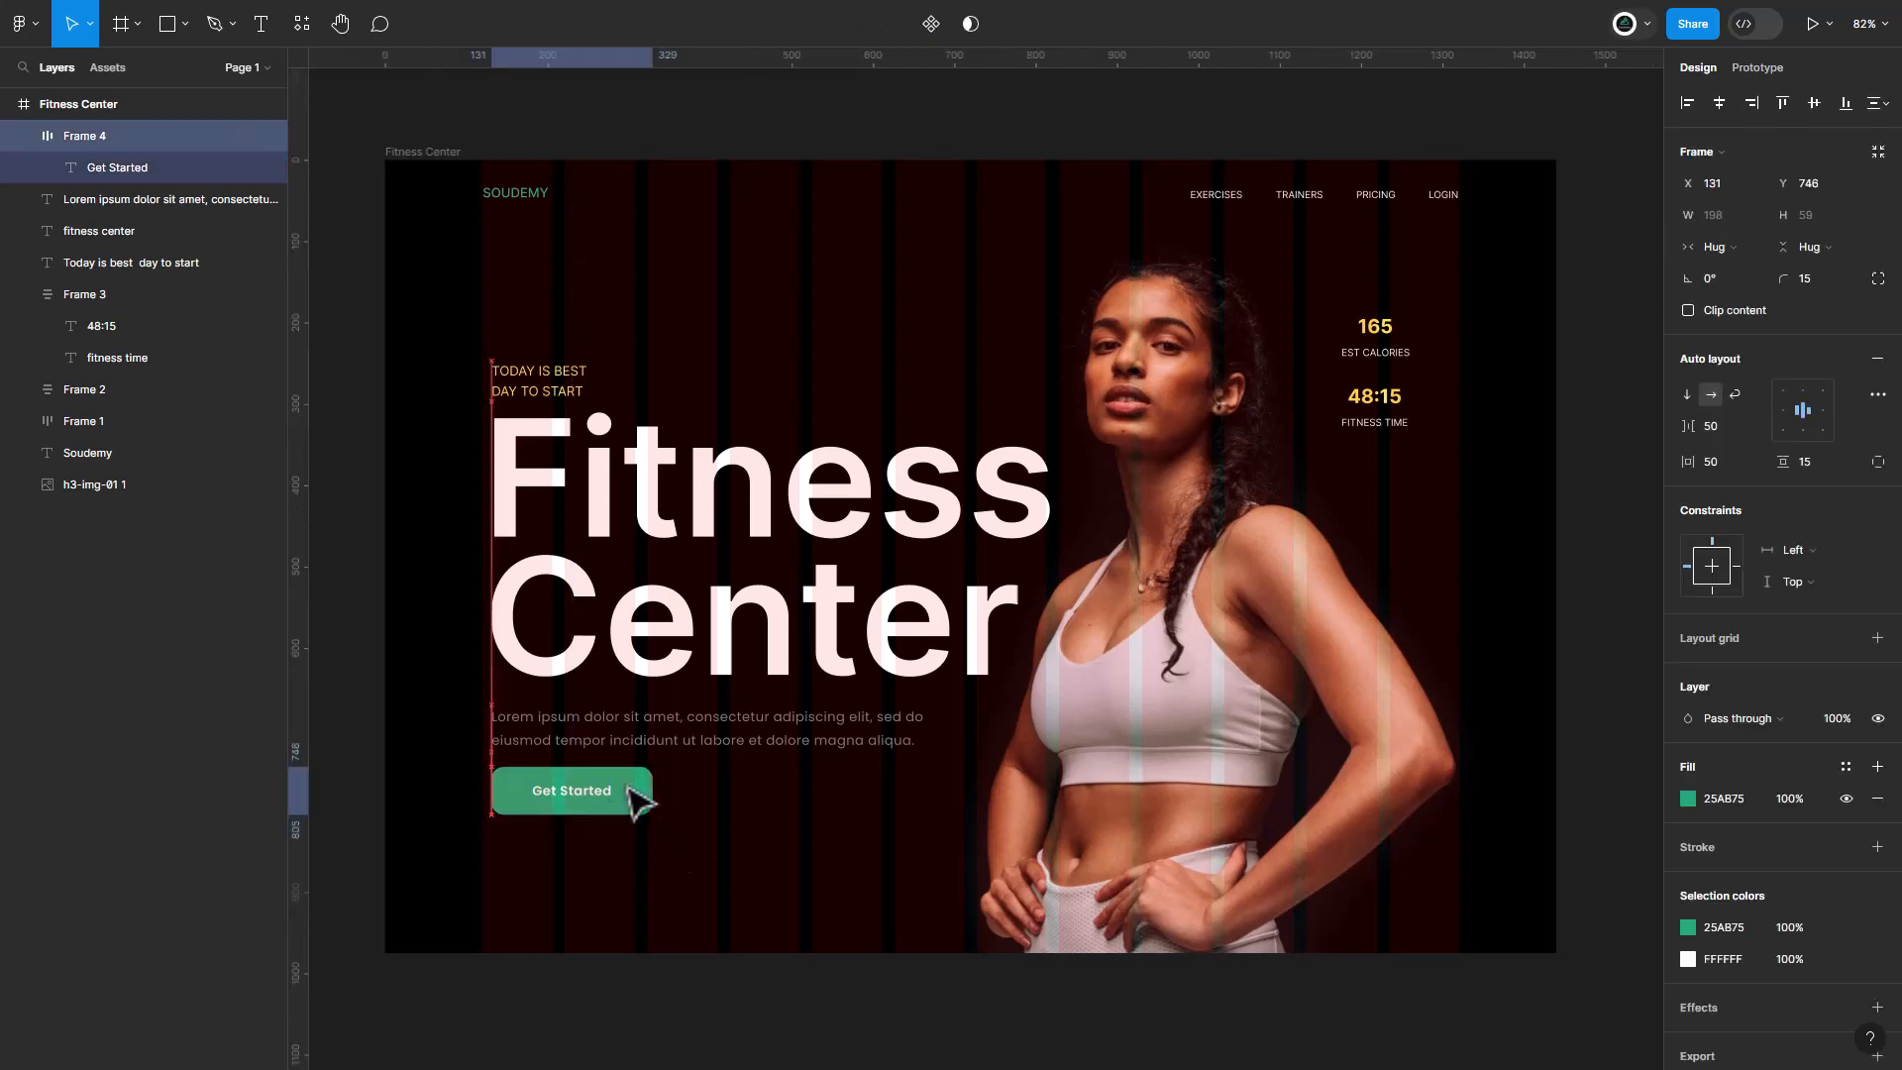
click(615, 796)
click(770, 813)
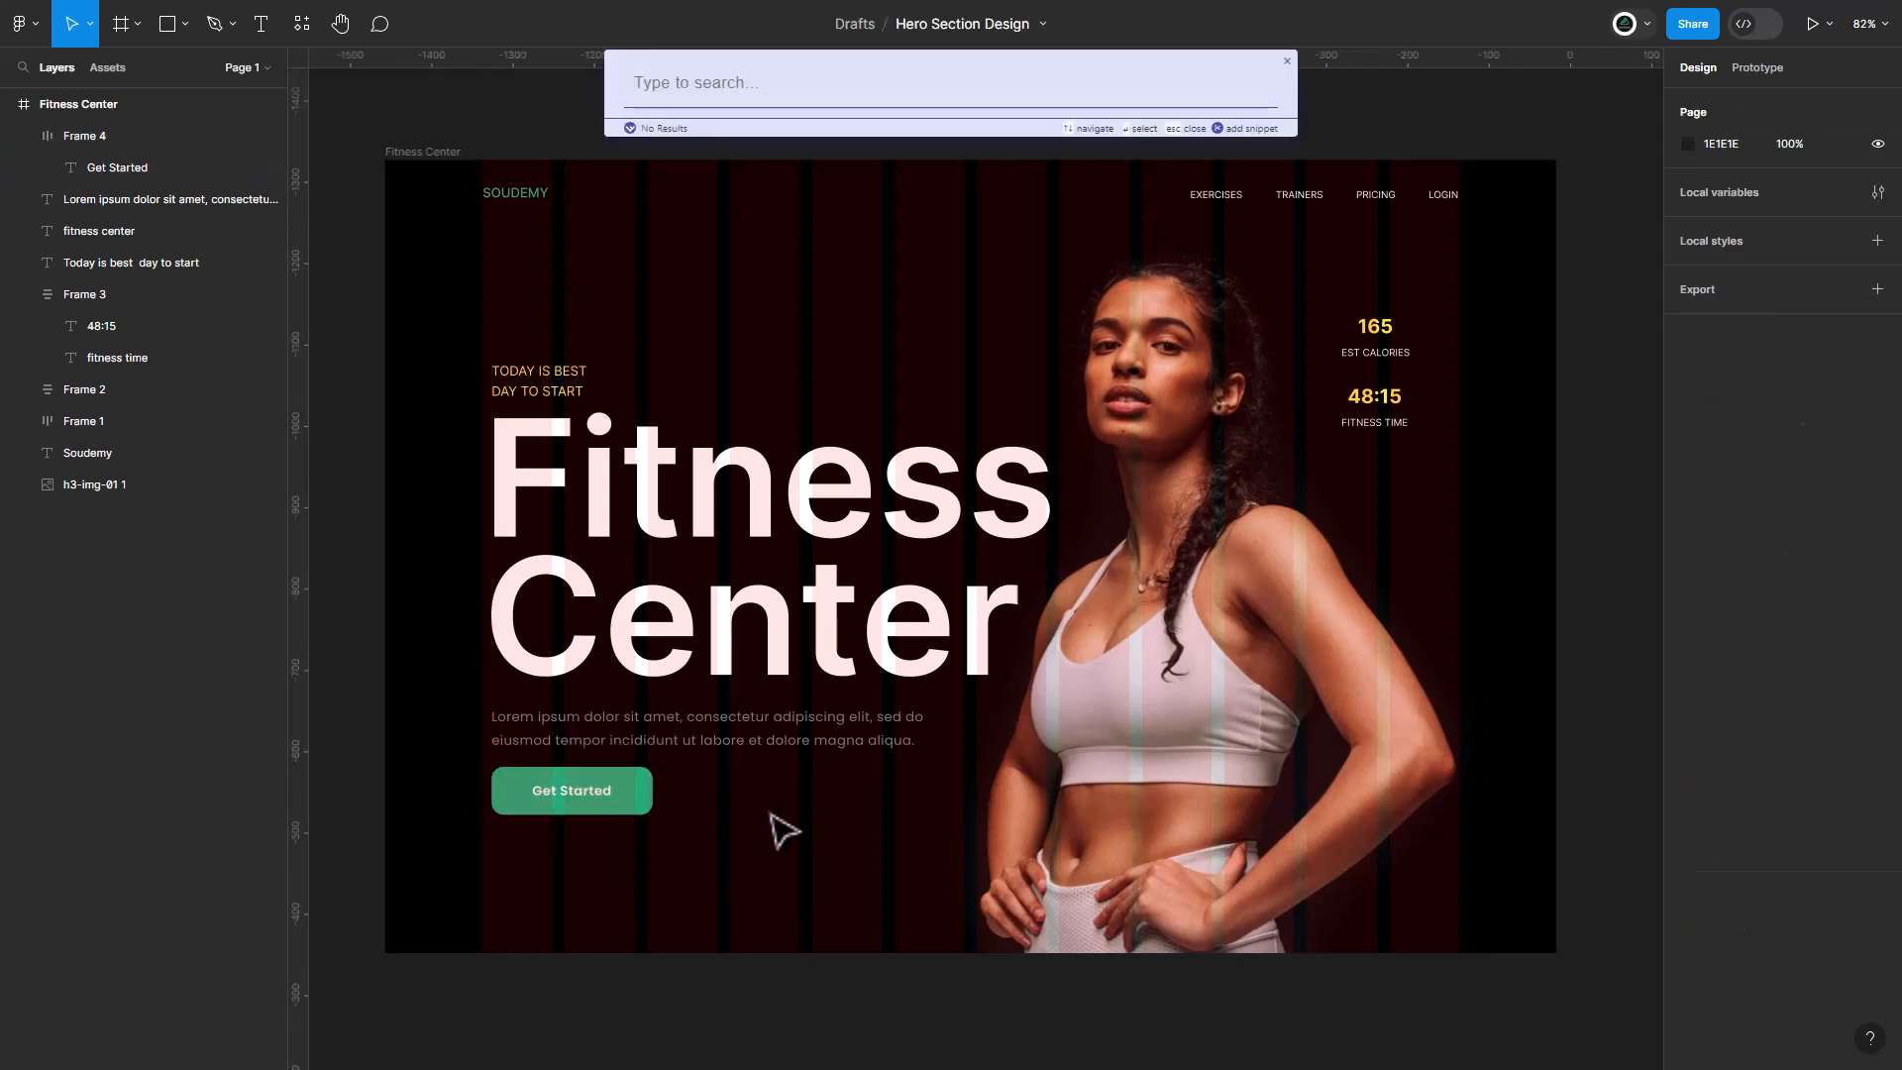